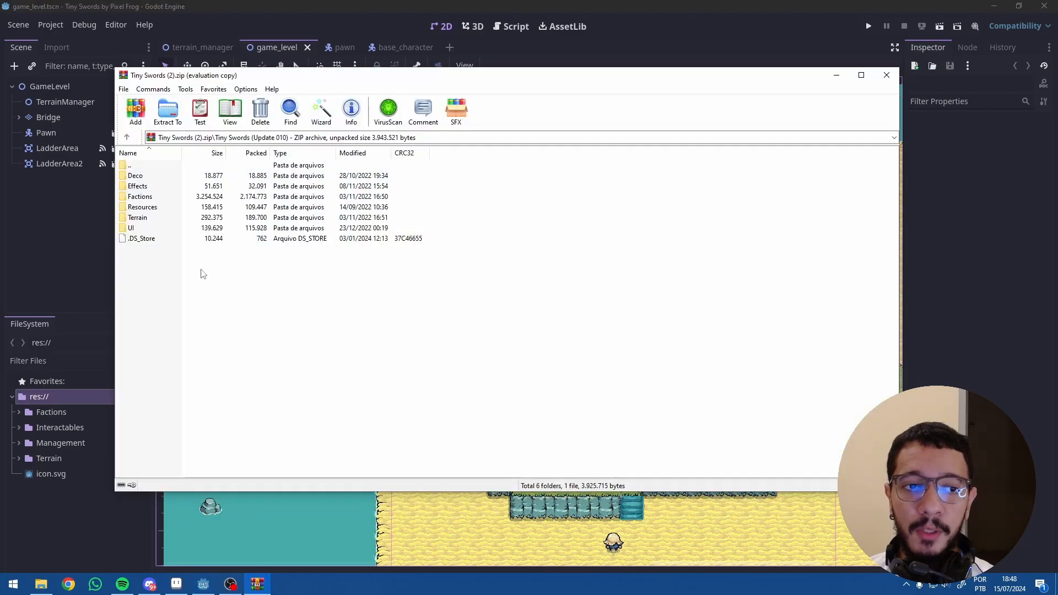
- Import the Deco and Resources folders from the Tiny Swords archive into the project's root folder
{"action": "left_click", "coordinate": [132, 176]}
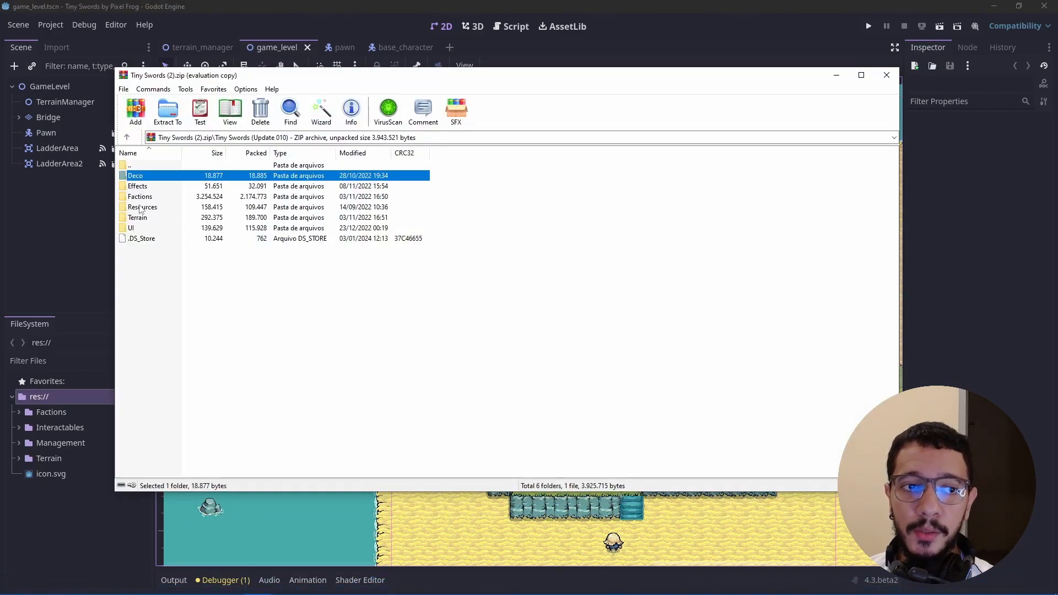
{"action": "left_click", "coordinate": [143, 208], "text": "ctrl"}
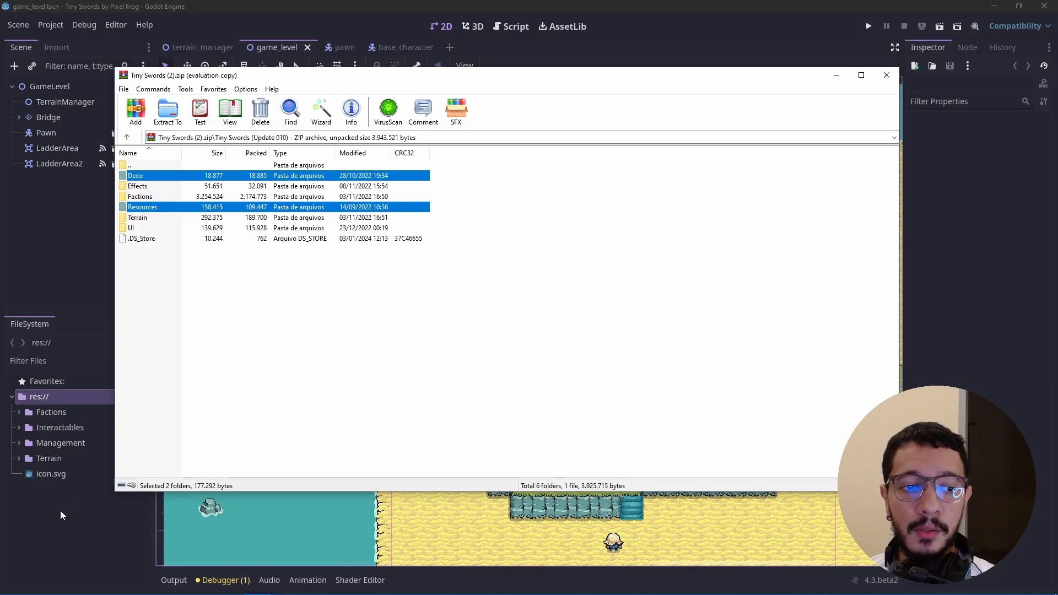
{"action": "left_click_drag", "start_coordinate": [61, 510], "coordinate": [62, 511]}
- Rename the imported Deco folder as Decoration
{"action": "left_click", "coordinate": [49, 411]}
{"action": "right_click", "coordinate": [48, 412]}
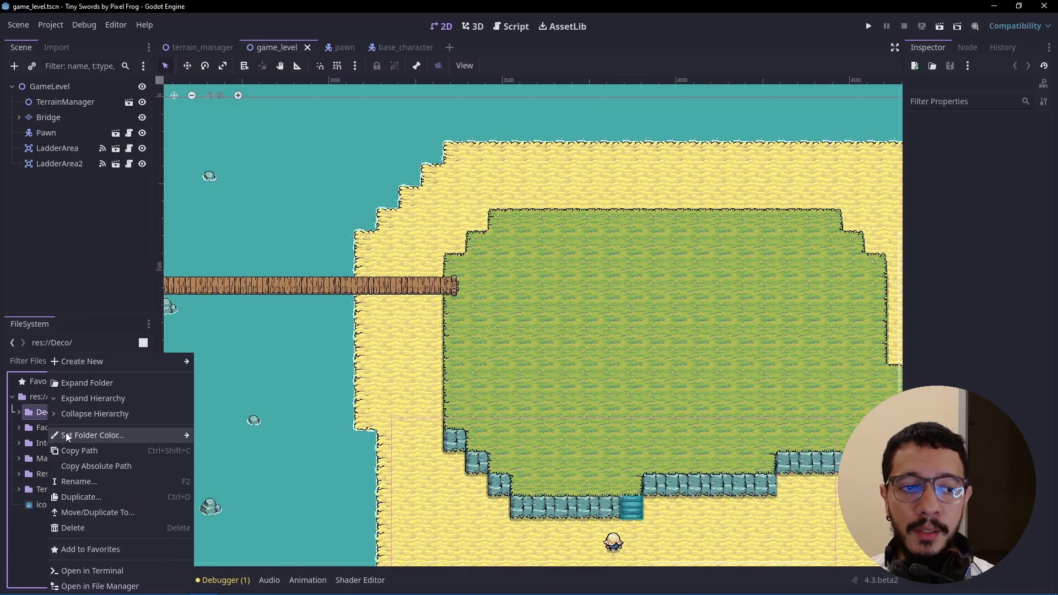
{"action": "left_click", "coordinate": [87, 475]}
{"action": "key", "text": "End"}
{"action": "type", "text": "ra"}
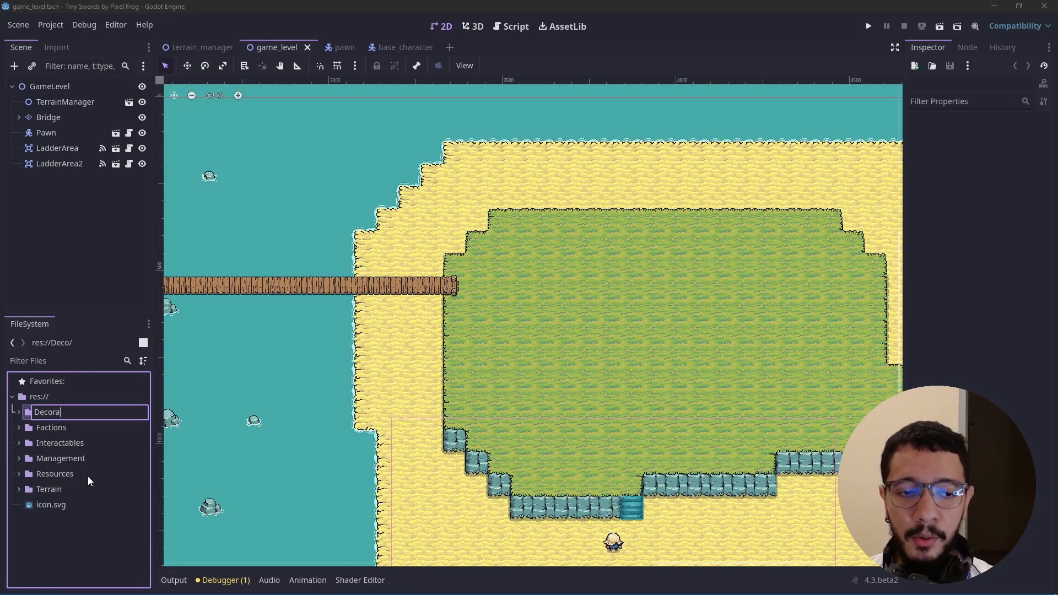
{"action": "type", "text": "tion"}
{"action": "key", "text": "Return"}
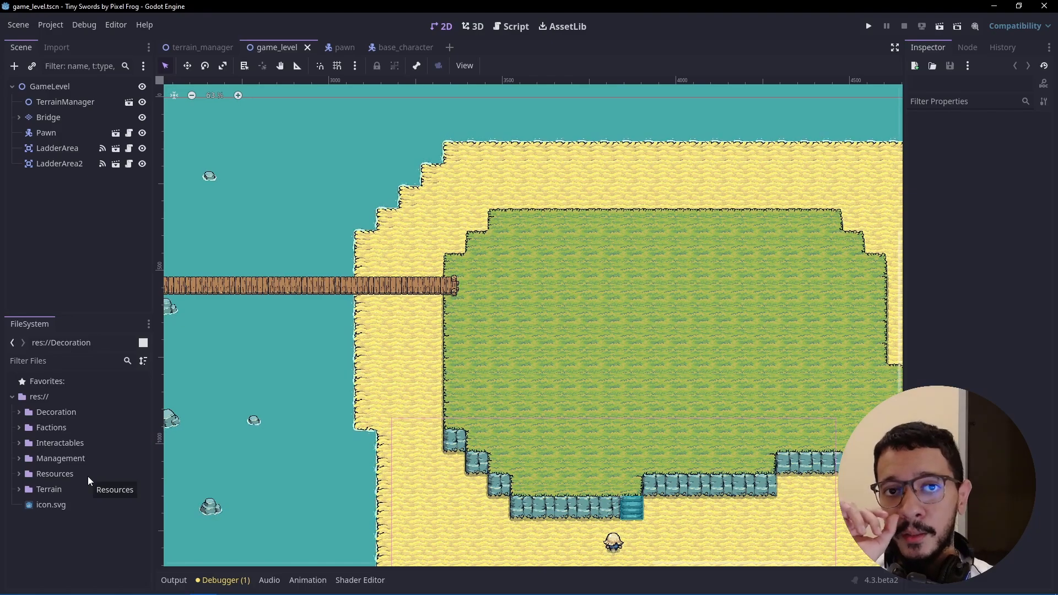
{"action": "left_click", "coordinate": [110, 528]}
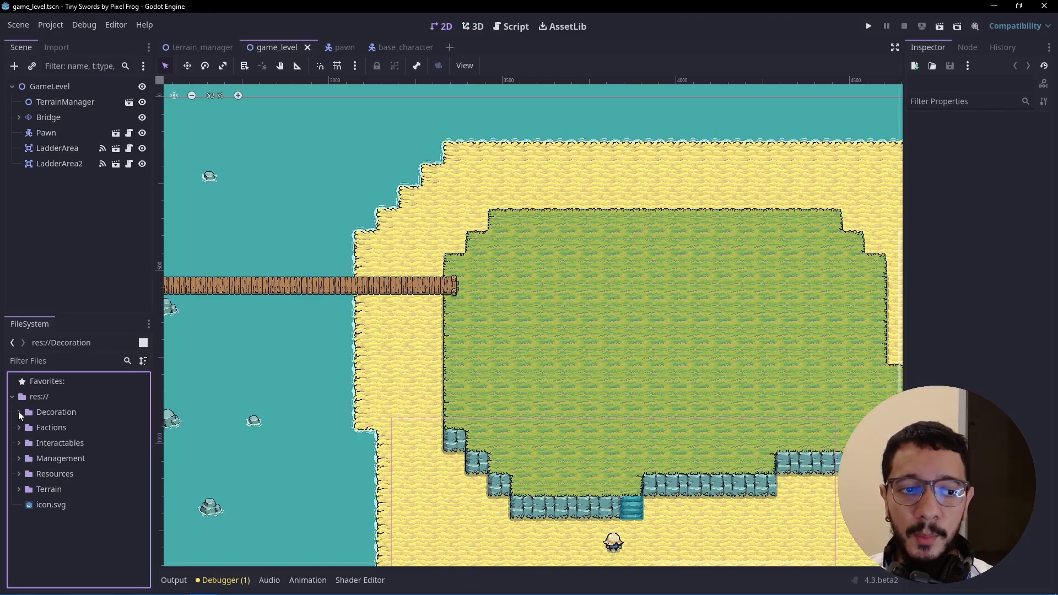
- Examine the decoration textures in the Decoration folder, from 01.png through 18.png
{"action": "left_click", "coordinate": [18, 411]}
{"action": "left_click", "coordinate": [63, 414]}
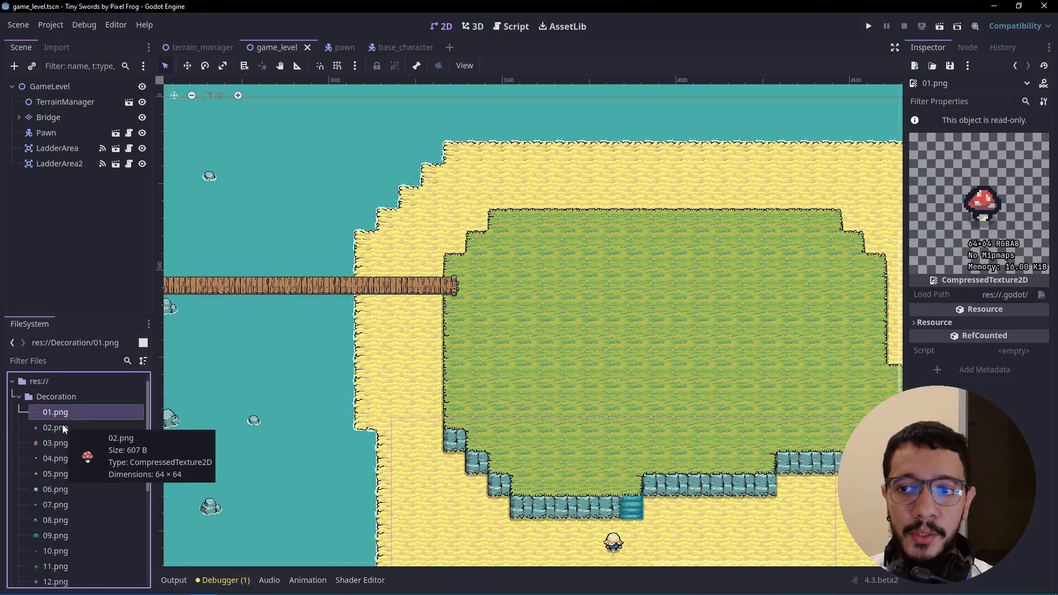
{"action": "left_click", "coordinate": [64, 429]}
{"action": "left_click", "coordinate": [61, 444]}
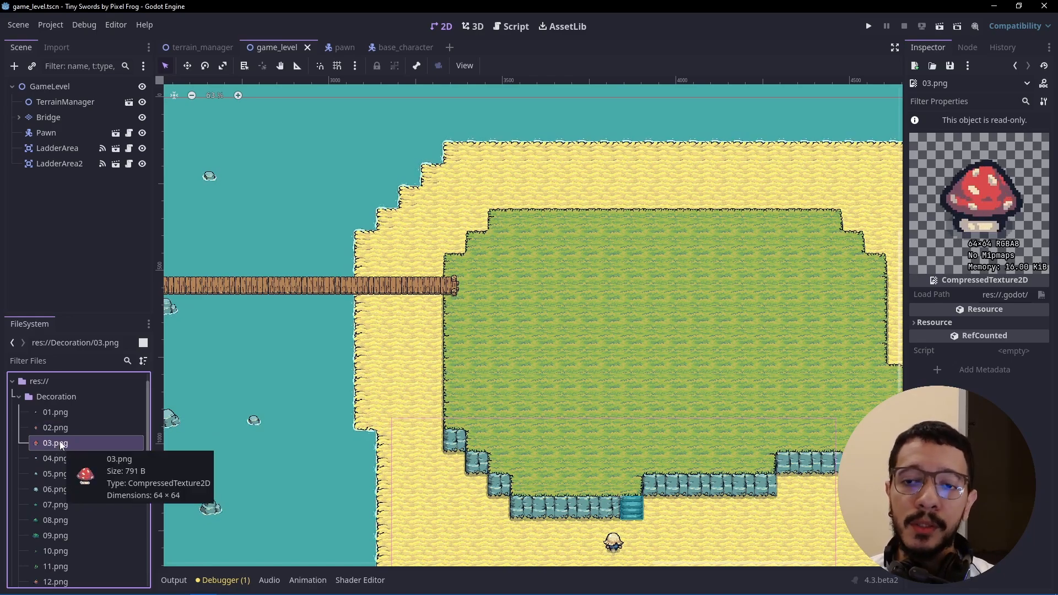
{"action": "left_click", "coordinate": [56, 457]}
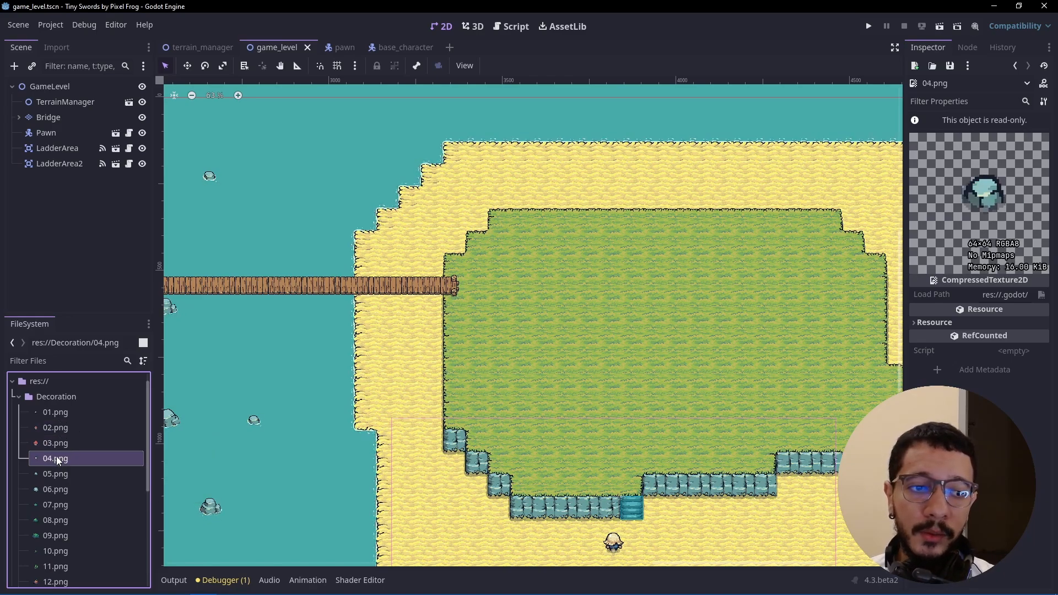
{"action": "left_click", "coordinate": [55, 505]}
{"action": "scroll", "coordinate": [55, 506], "scroll_direction": "down", "scroll_amount": 2}
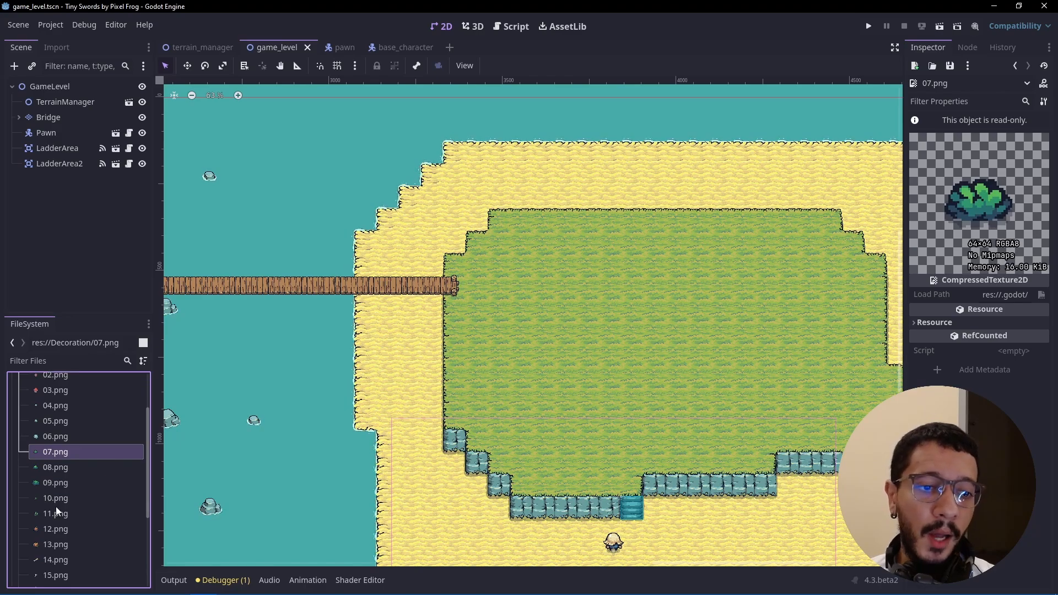
{"action": "left_click", "coordinate": [49, 496]}
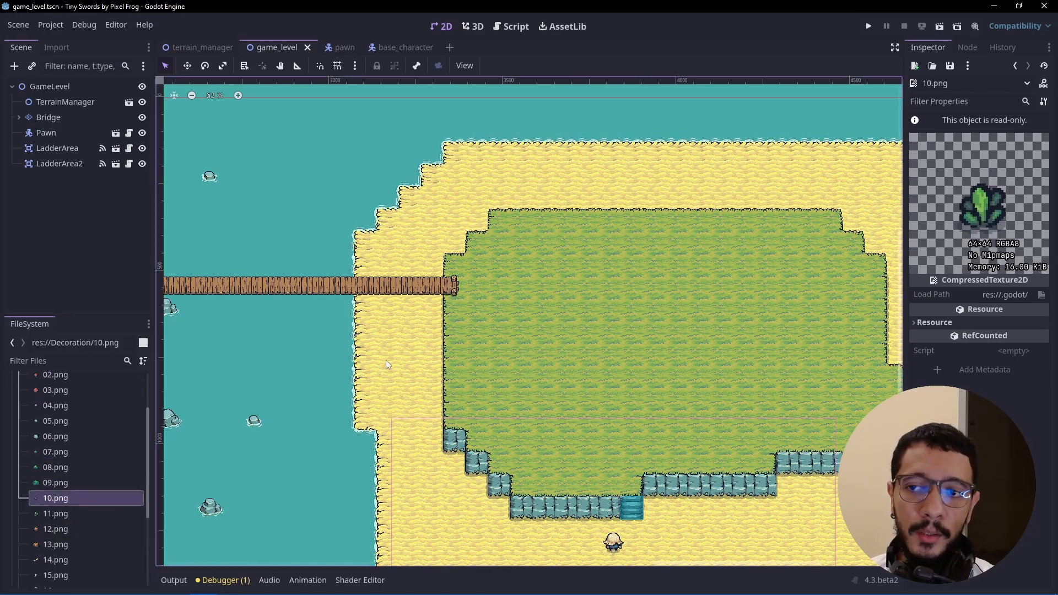
{"action": "left_click", "coordinate": [51, 530]}
{"action": "scroll", "coordinate": [46, 528], "scroll_direction": "down", "scroll_amount": 2}
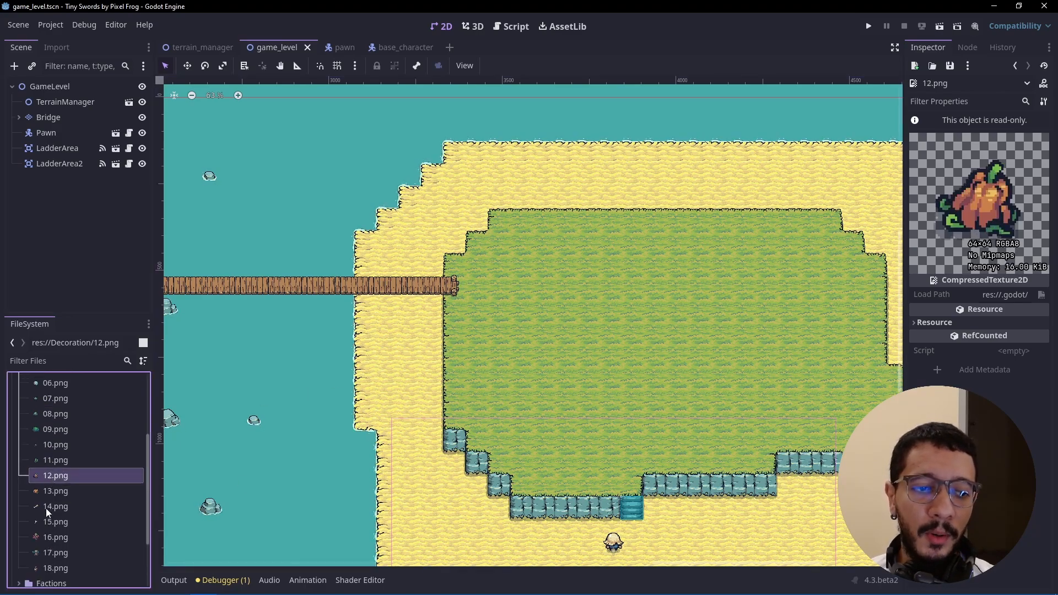
{"action": "left_click", "coordinate": [44, 532]}
{"action": "left_click", "coordinate": [43, 549]}
{"action": "left_click", "coordinate": [45, 563]}
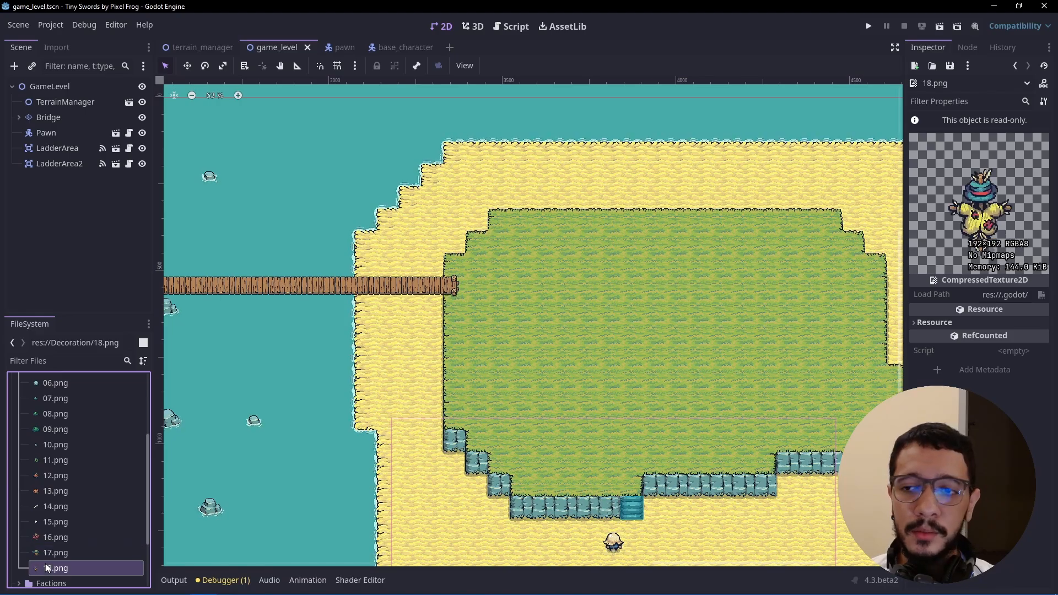
- Look over both islands and the connecting bridge in the game level
{"action": "scroll", "coordinate": [464, 262], "scroll_direction": "down", "scroll_amount": 2}
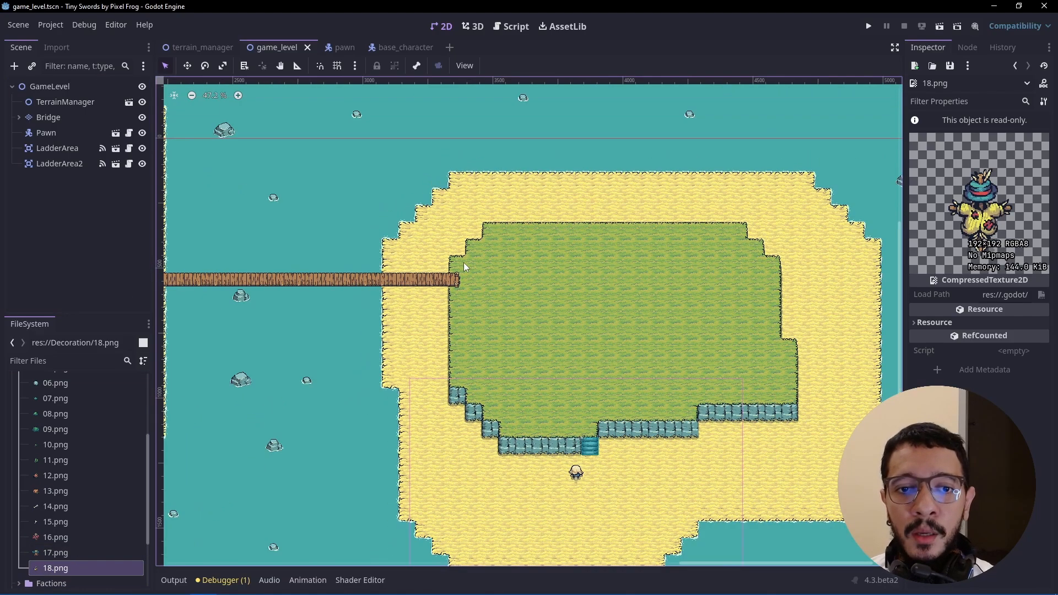
{"action": "scroll", "coordinate": [462, 264], "scroll_direction": "down", "scroll_amount": 3}
{"action": "scroll", "coordinate": [562, 299], "scroll_direction": "down", "scroll_amount": 2}
{"action": "scroll", "coordinate": [276, 299], "scroll_direction": "up", "scroll_amount": 3}
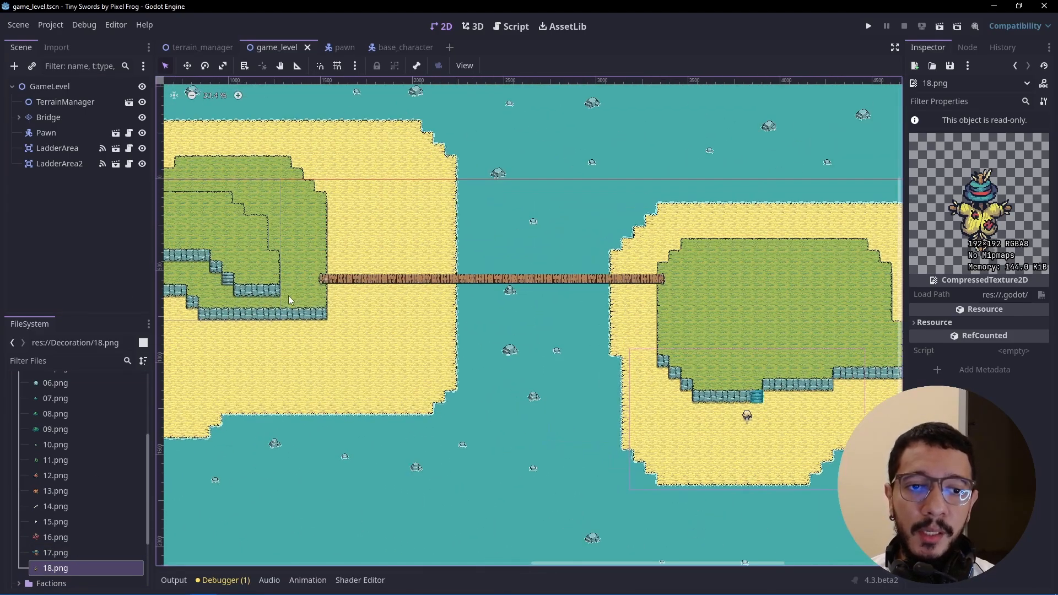
{"action": "scroll", "coordinate": [309, 280], "scroll_direction": "up", "scroll_amount": 3}
{"action": "scroll", "coordinate": [293, 275], "scroll_direction": "down", "scroll_amount": 5}
{"action": "middle_click_drag", "start_coordinate": [293, 273], "coordinate": [177, 266]}
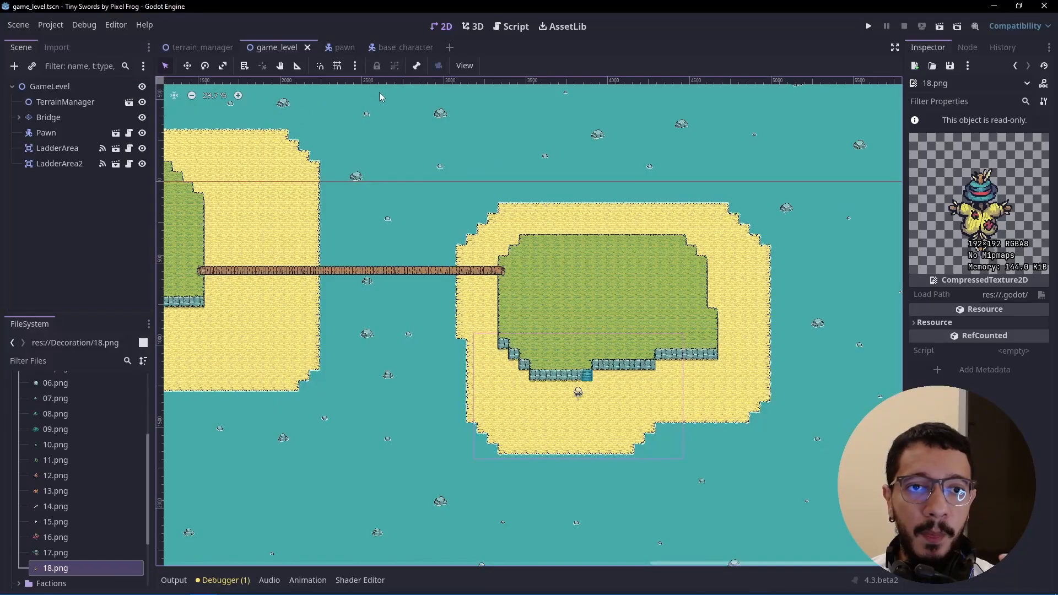
- Create a new scene with a Node2D root and name the root DecorationComponent
{"action": "key", "text": "ctrl+n"}
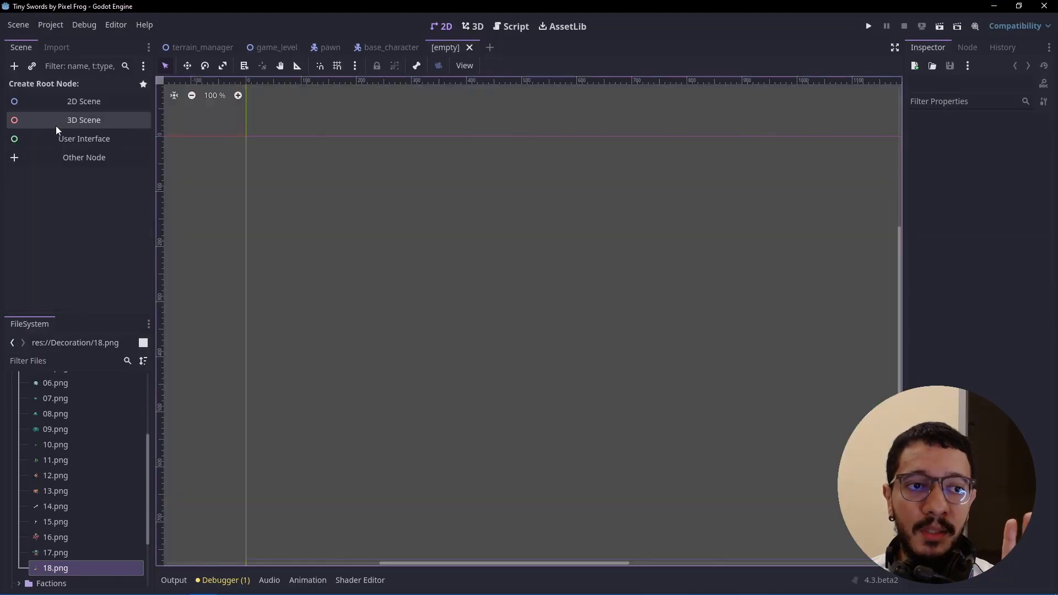
{"action": "left_click", "coordinate": [72, 101]}
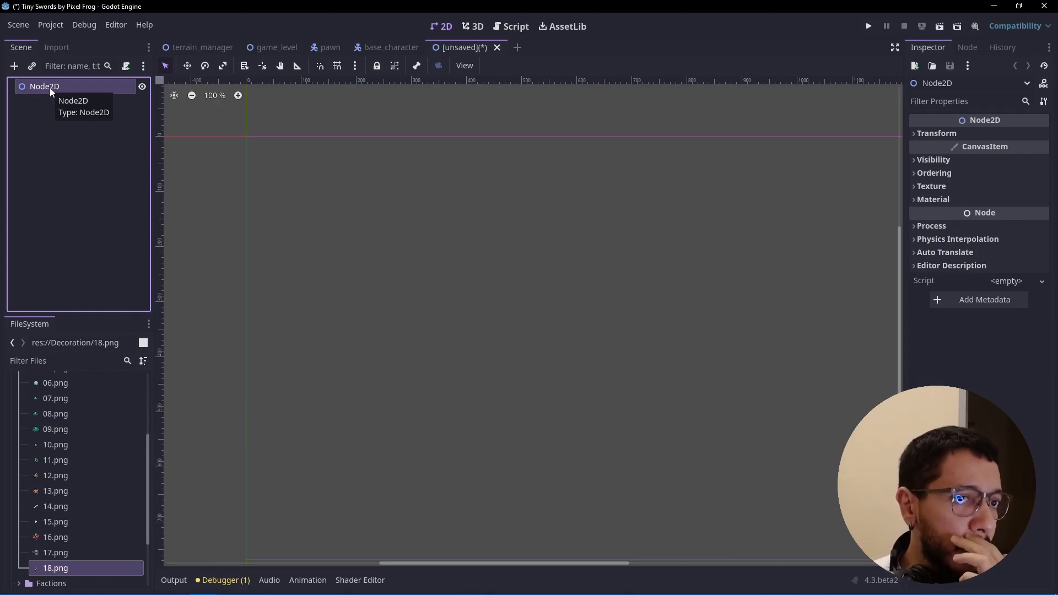
{"action": "double_click", "coordinate": [50, 88]}
{"action": "type", "text": "D"}
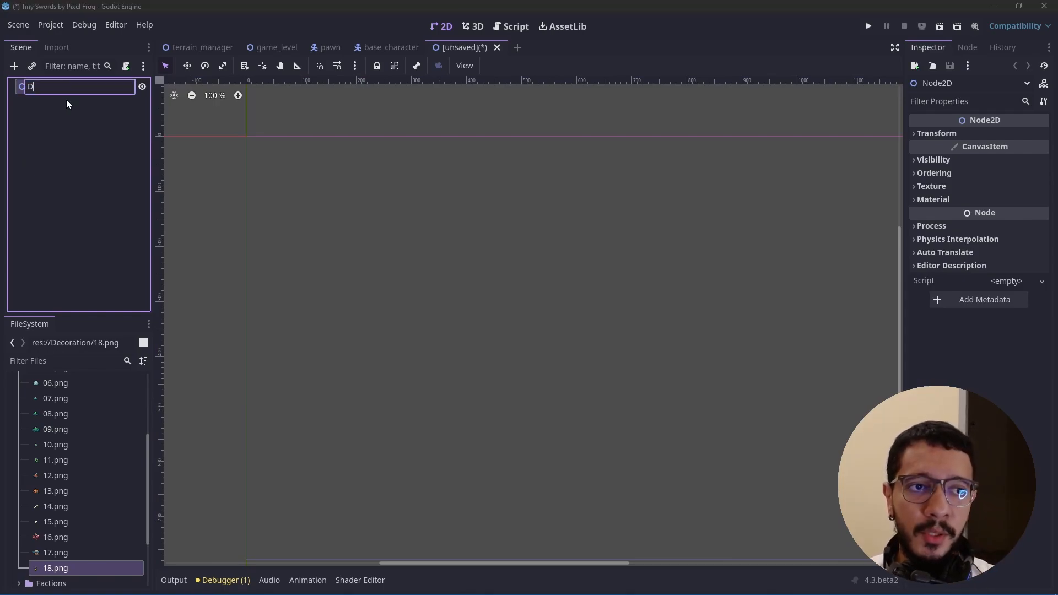
{"action": "type", "text": "Decorat"}
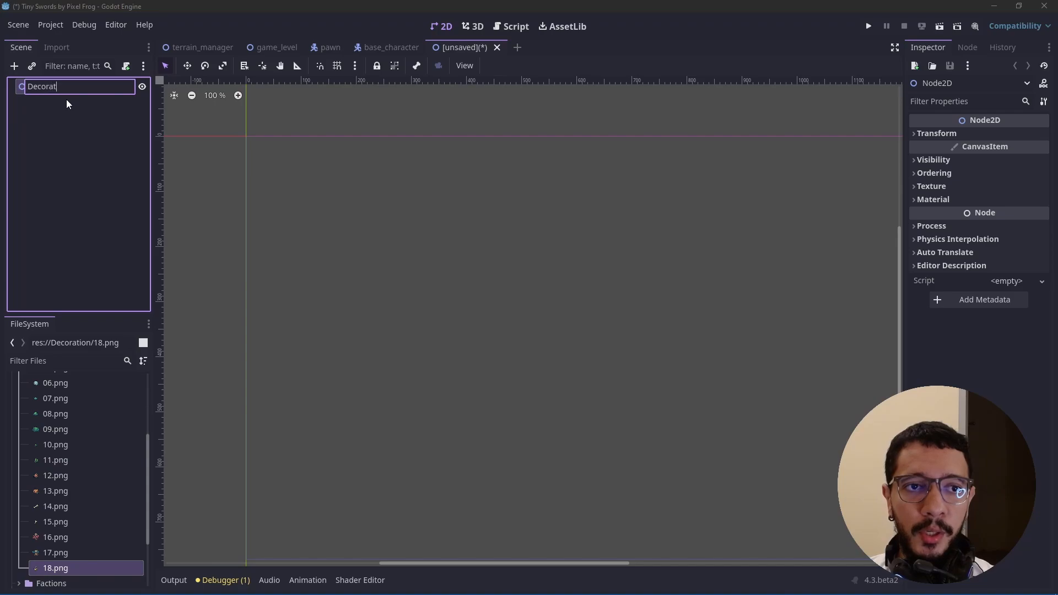
{"action": "type", "text": "ionComponent"}
{"action": "key", "text": "Return"}
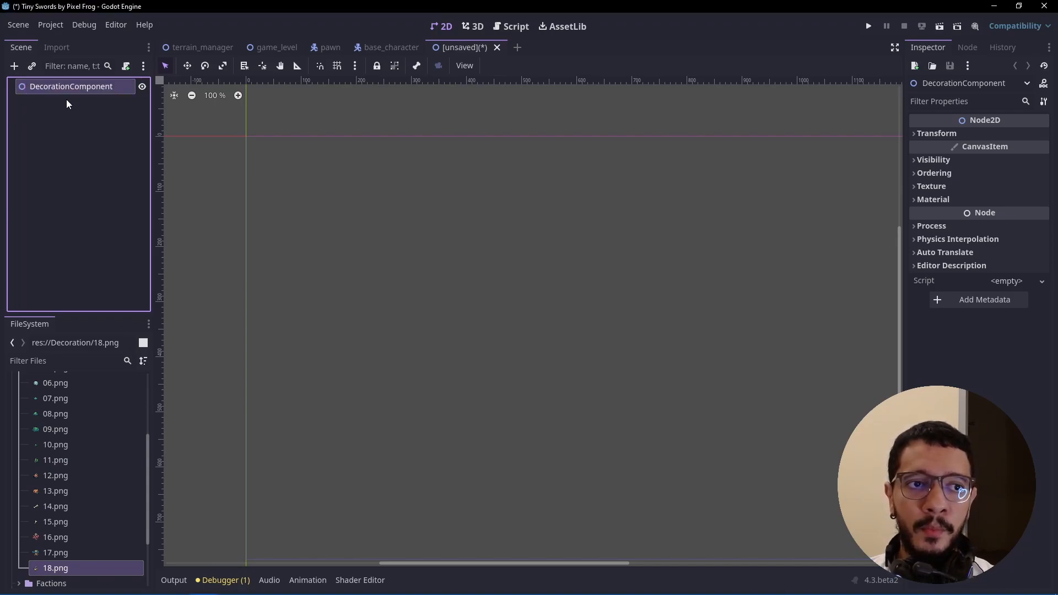
- Save the new scene as decoration_component.tscn in the Decoration folder
{"action": "key", "text": "ctrl+s"}
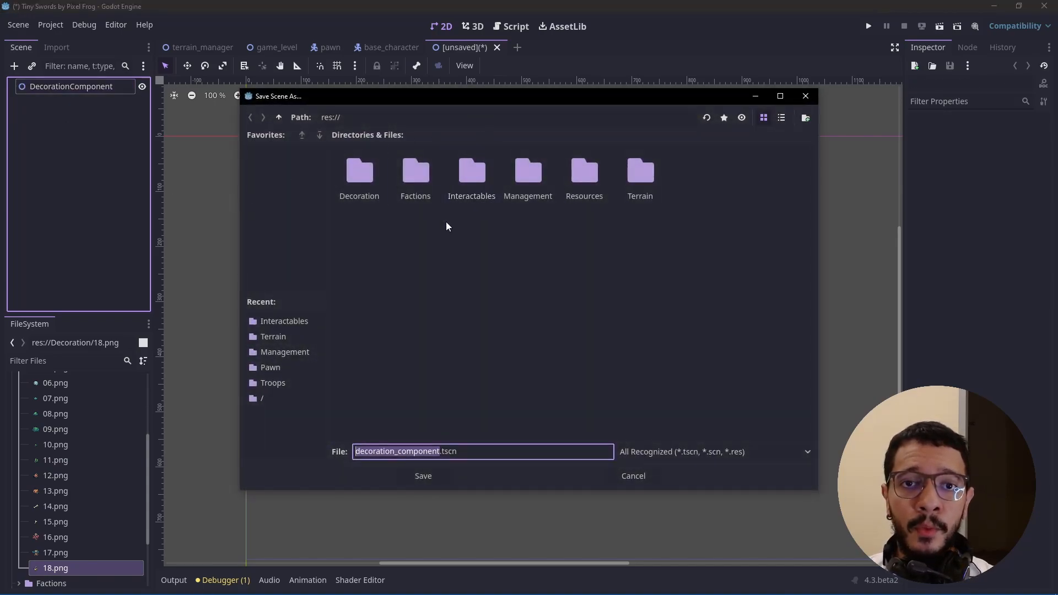
{"action": "double_click", "coordinate": [358, 185]}
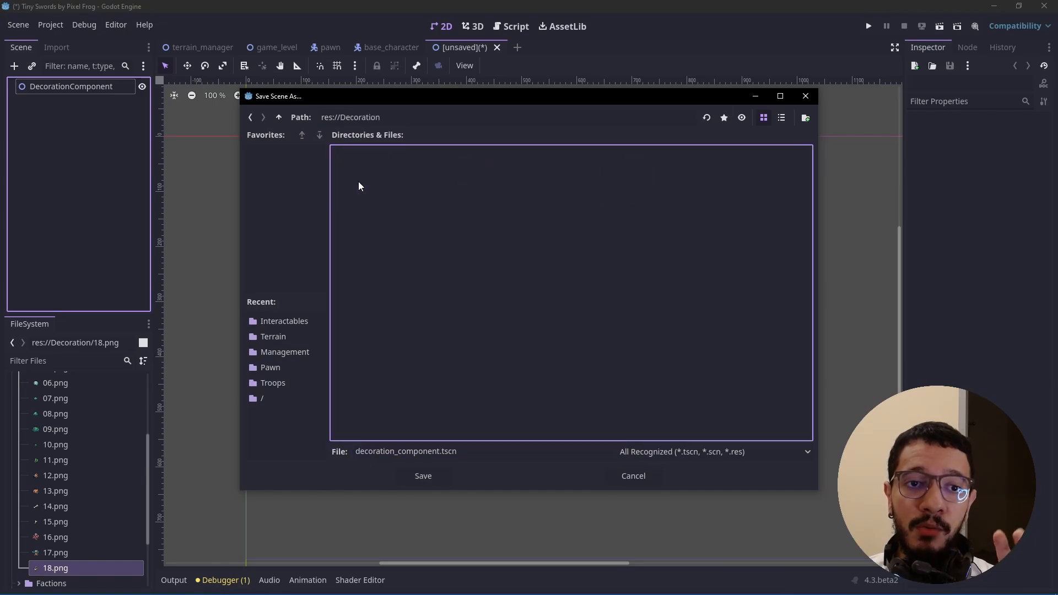
{"action": "left_click", "coordinate": [415, 477]}
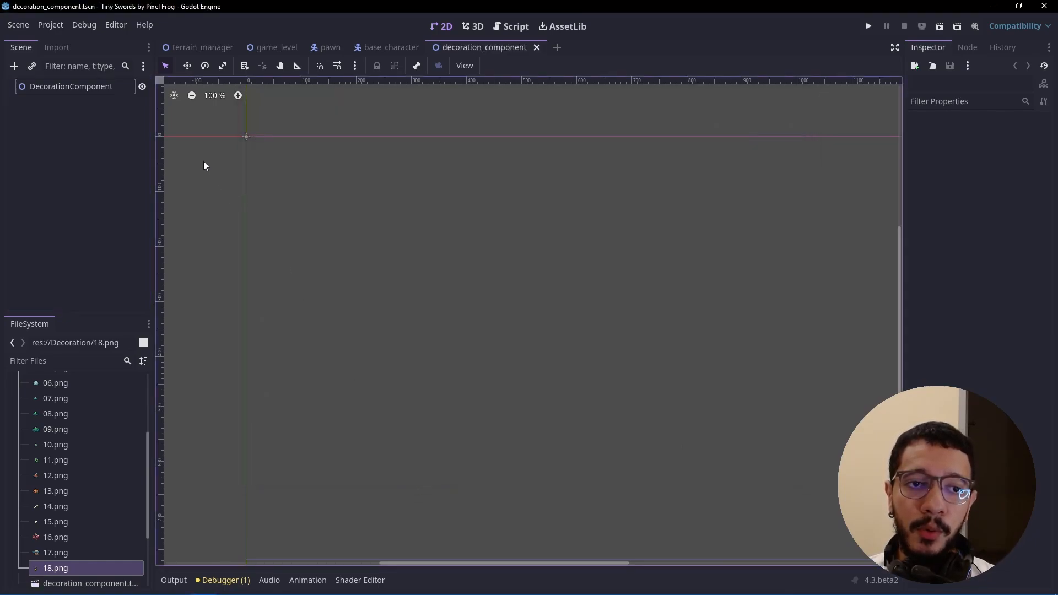
- Add a Sprite2D child under the DecorationComponent root and name it Texture1
{"action": "scroll", "coordinate": [308, 182], "scroll_direction": "up", "scroll_amount": 2}
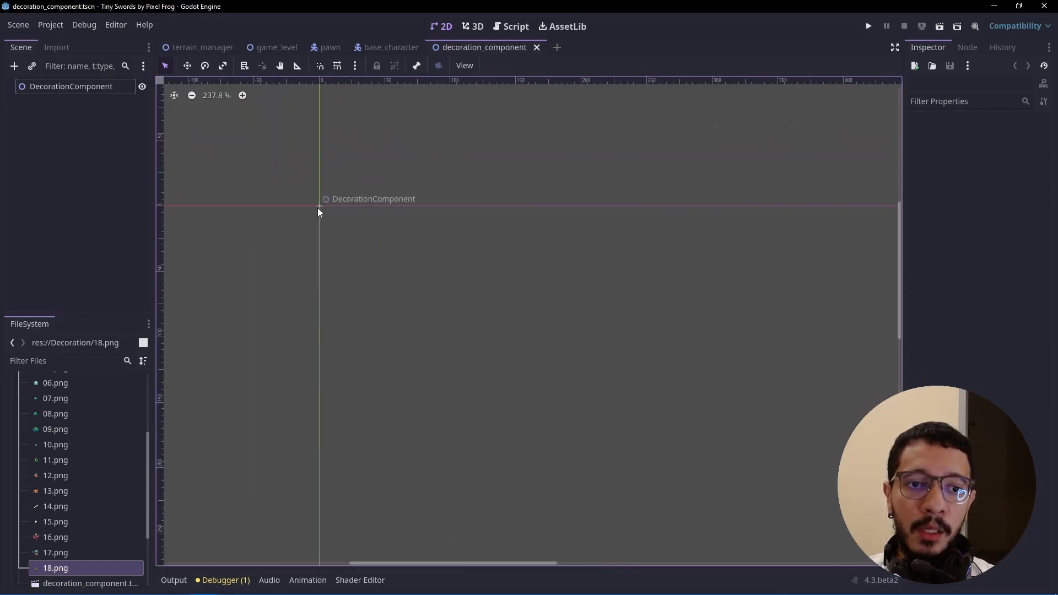
{"action": "left_click", "coordinate": [49, 123]}
{"action": "left_click", "coordinate": [57, 88]}
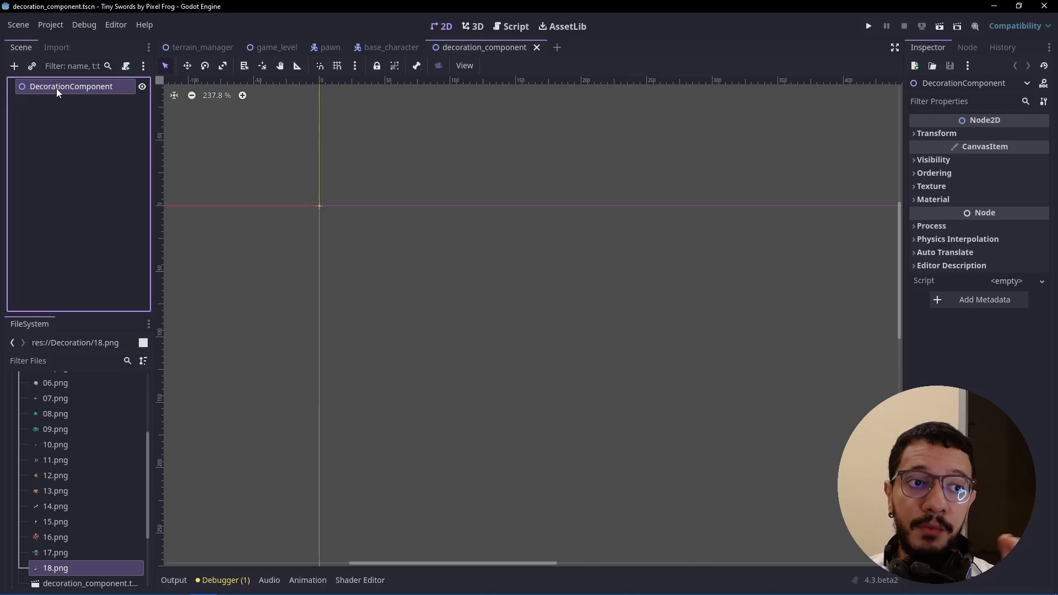
{"action": "left_click", "coordinate": [14, 67]}
{"action": "type", "text": "sprite"}
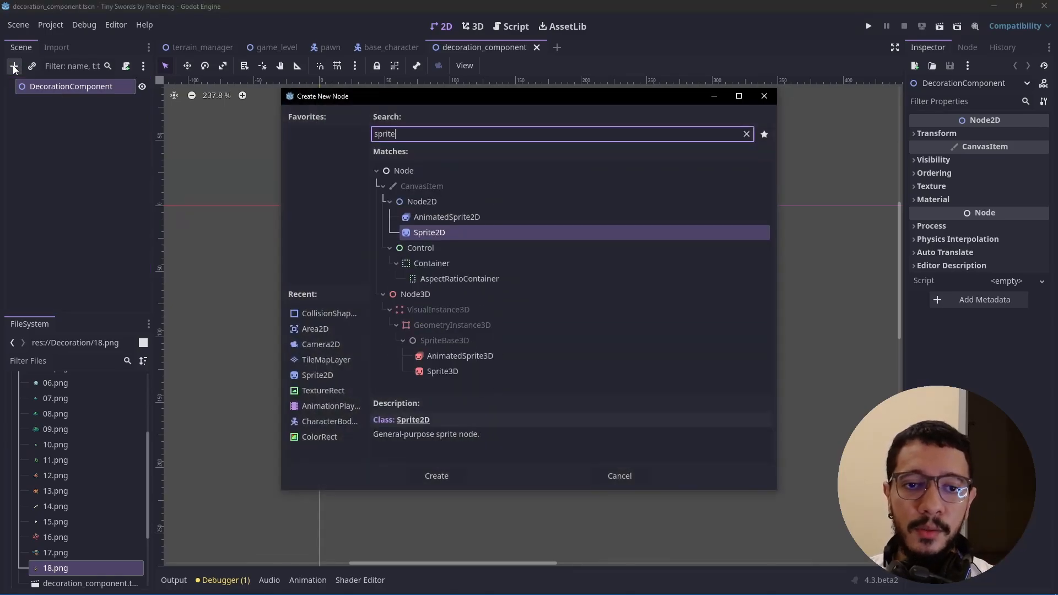
{"action": "key", "text": "Return"}
{"action": "left_click", "coordinate": [62, 151]}
{"action": "left_click", "coordinate": [61, 102]}
{"action": "double_click", "coordinate": [61, 102]}
{"action": "type", "text": "T"}
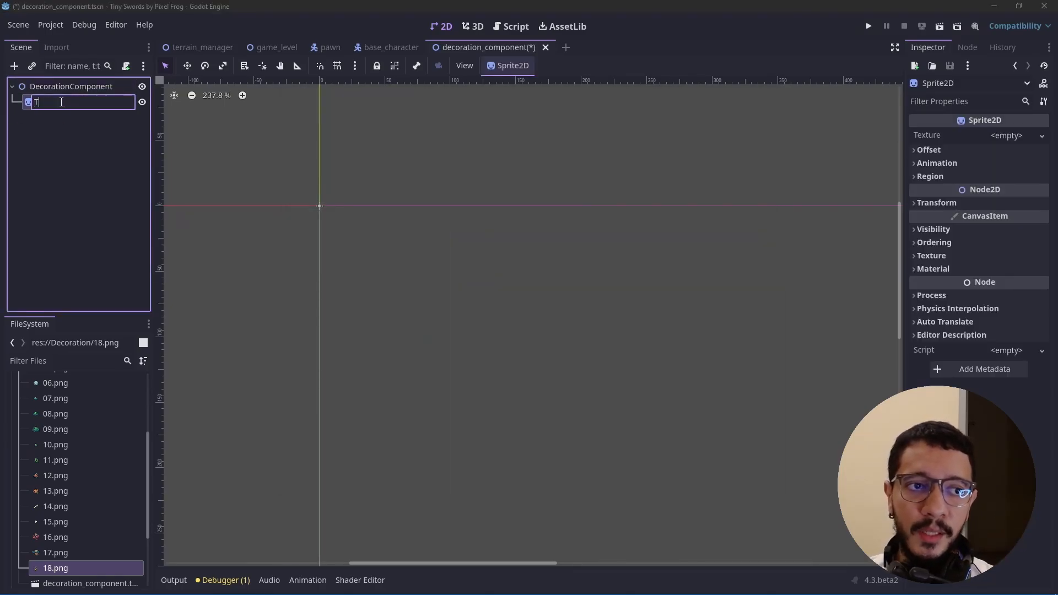
{"action": "type", "text": "exture1"}
{"action": "key", "text": "Return"}
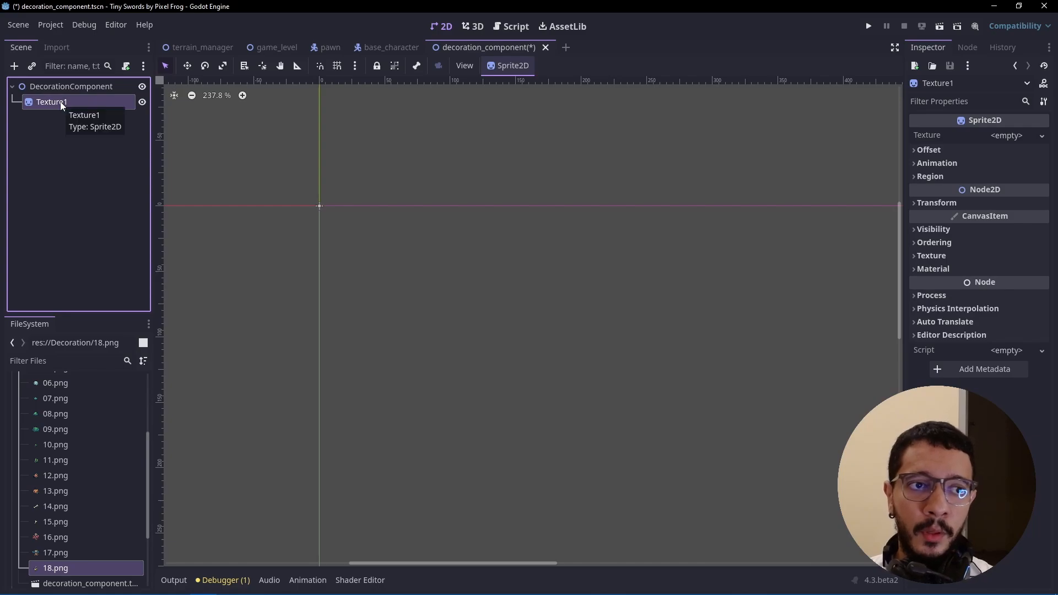
- Duplicate the Texture1 sprite twice under the DecorationComponent root
{"action": "left_click", "coordinate": [57, 128]}
{"action": "left_click", "coordinate": [59, 105]}
{"action": "key", "text": "ctrl+d"}
{"action": "key", "text": "ctrl+d"}
{"action": "left_click", "coordinate": [61, 163]}
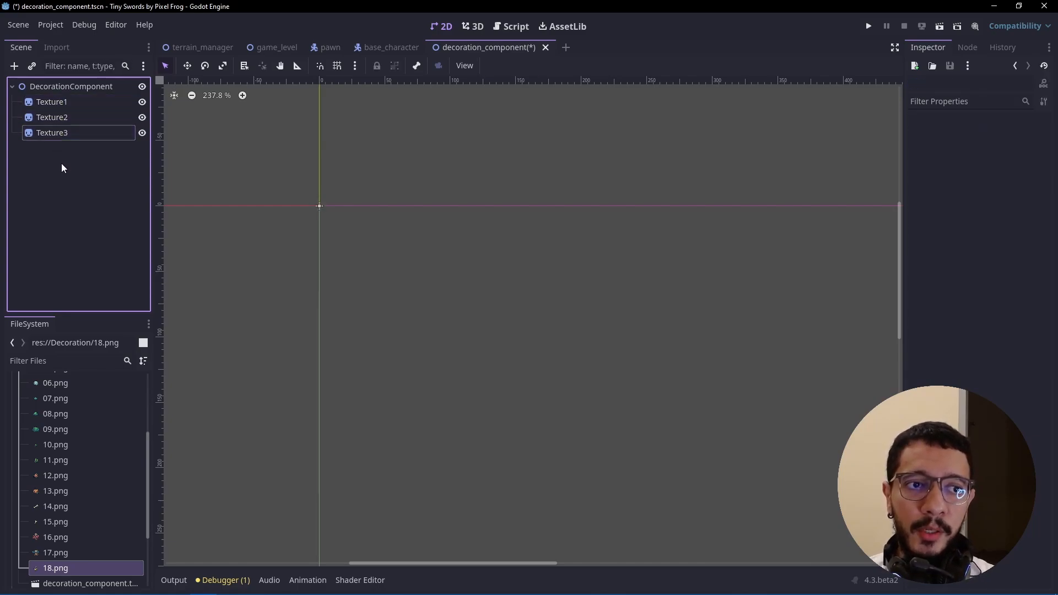
- Assign 01.png from the Decoration folder as the texture of Texture1, Texture2 and Texture3
{"action": "left_click", "coordinate": [58, 101]}
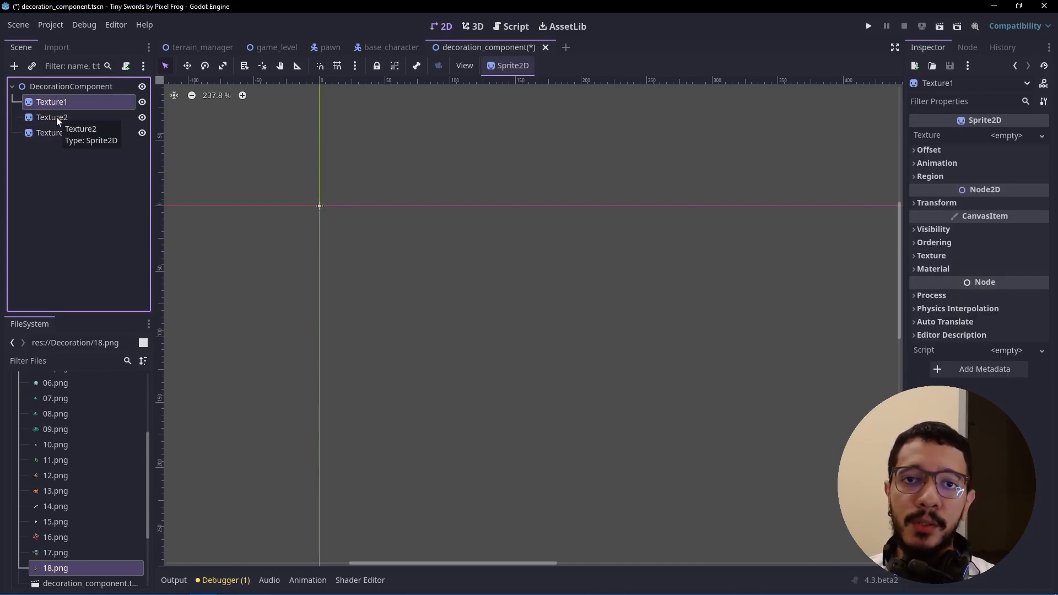
{"action": "scroll", "coordinate": [77, 414], "scroll_direction": "up", "scroll_amount": 3}
{"action": "left_click_drag", "start_coordinate": [55, 420], "coordinate": [1006, 136]}
{"action": "left_click", "coordinate": [58, 121]}
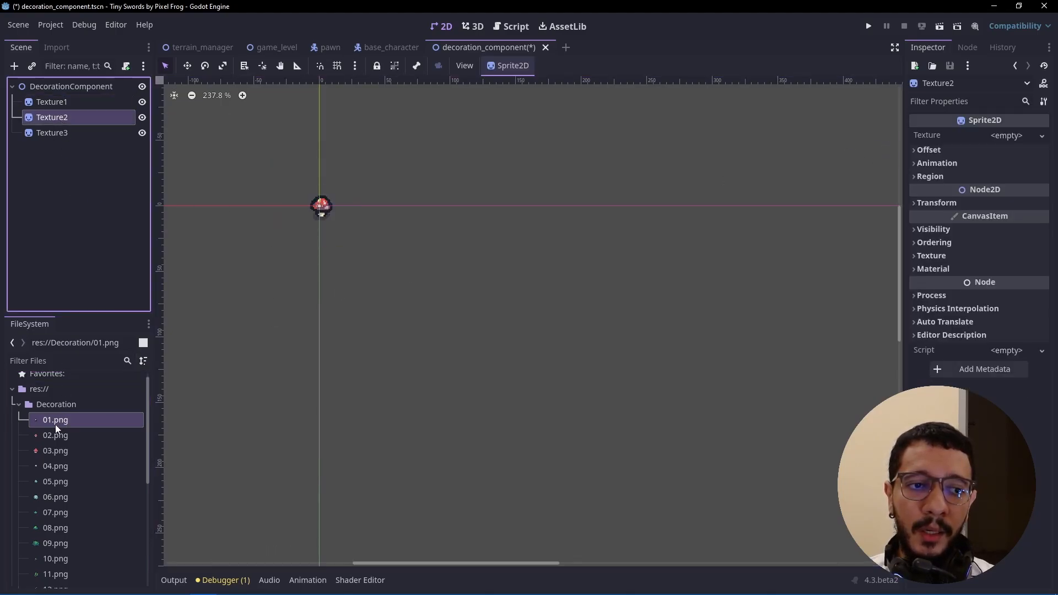
{"action": "left_click_drag", "start_coordinate": [55, 419], "coordinate": [1006, 135]}
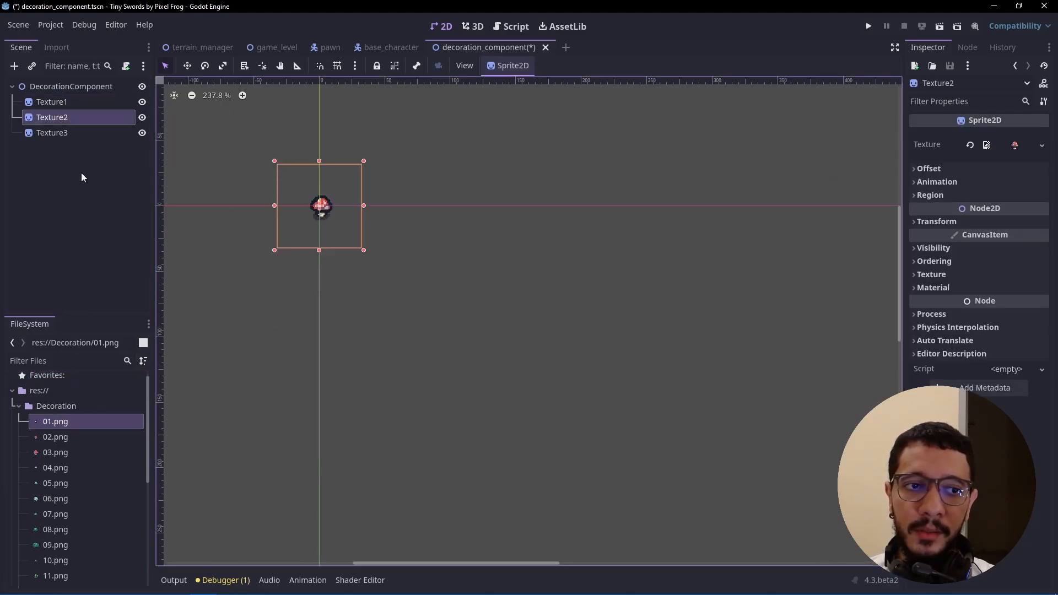
{"action": "left_click", "coordinate": [52, 132]}
{"action": "left_click_drag", "start_coordinate": [58, 423], "coordinate": [1006, 138]}
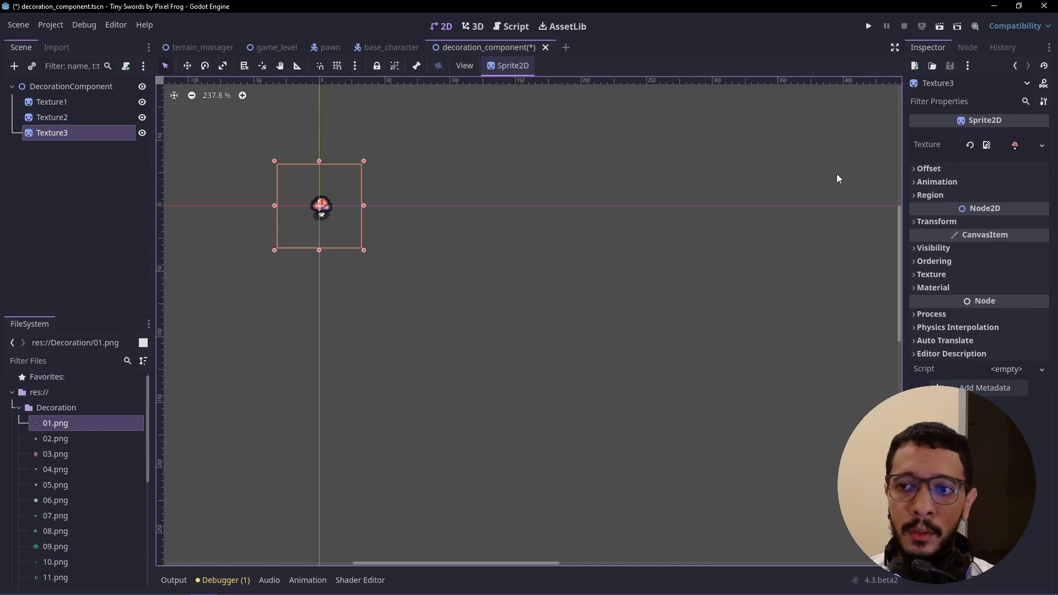
- Set the Y position of the Texture3 sprite to -16 px
{"action": "scroll", "coordinate": [326, 173], "scroll_direction": "up", "scroll_amount": 6}
{"action": "left_click", "coordinate": [936, 221]}
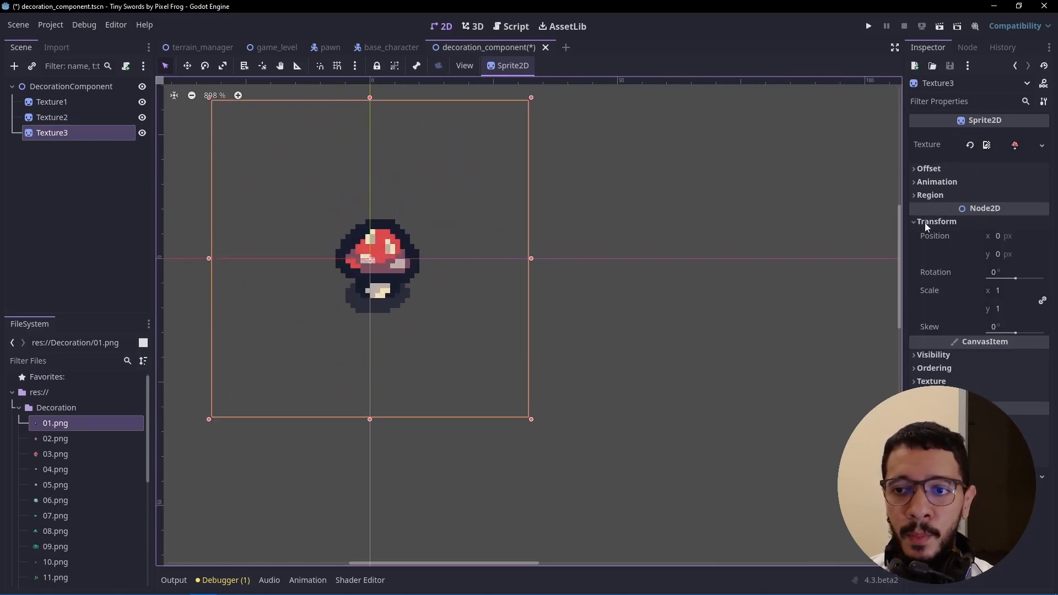
{"action": "left_click", "coordinate": [1009, 237]}
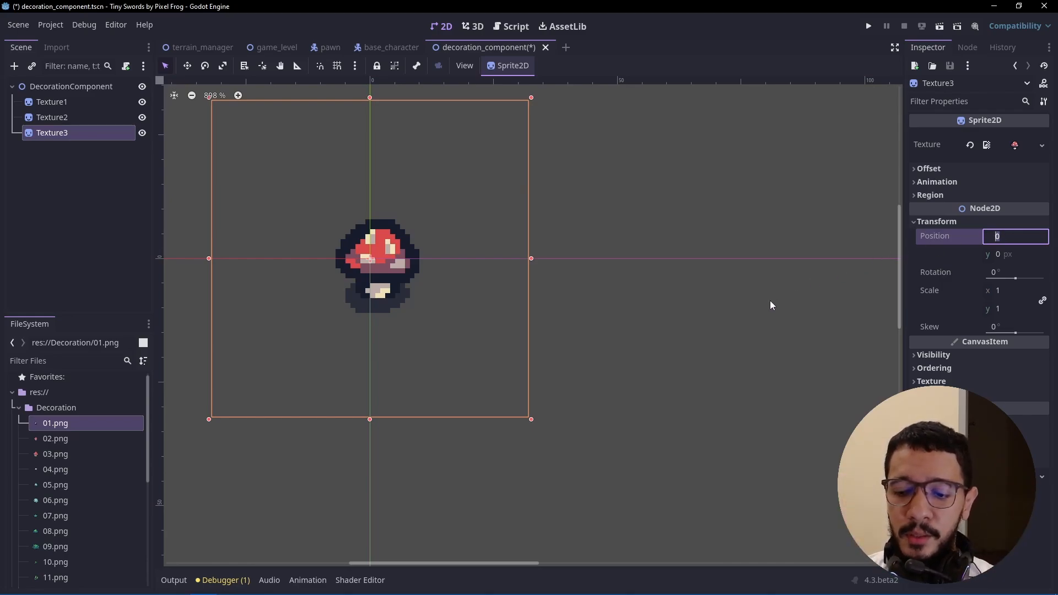
{"action": "key", "text": "Tab"}
{"action": "type", "text": "-16"}
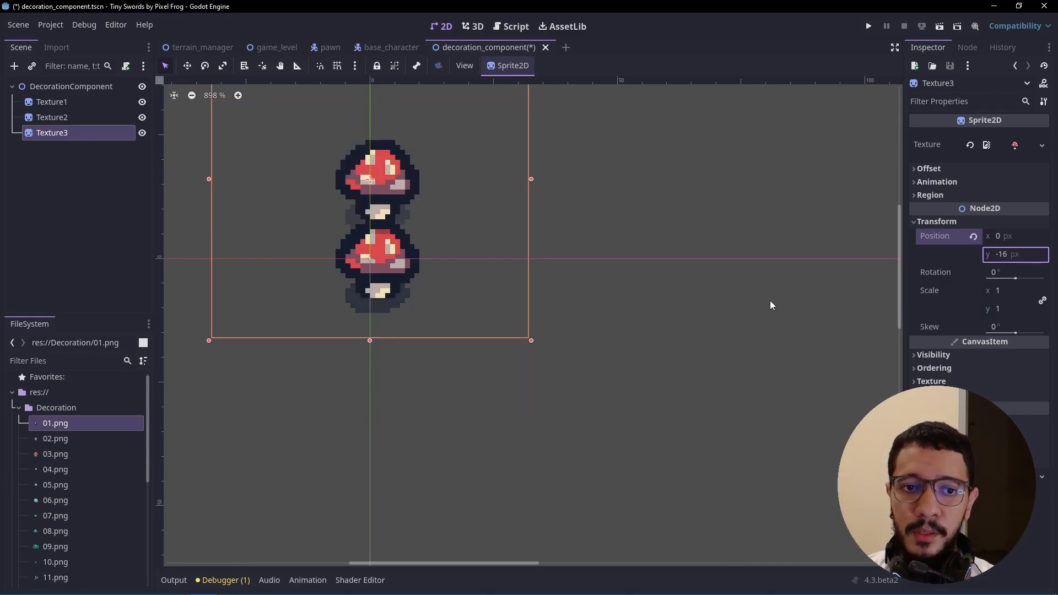
{"action": "key", "text": "Return"}
- Set the position of the Texture2 sprite to X -16 px and Y 16 px
{"action": "left_click", "coordinate": [72, 117]}
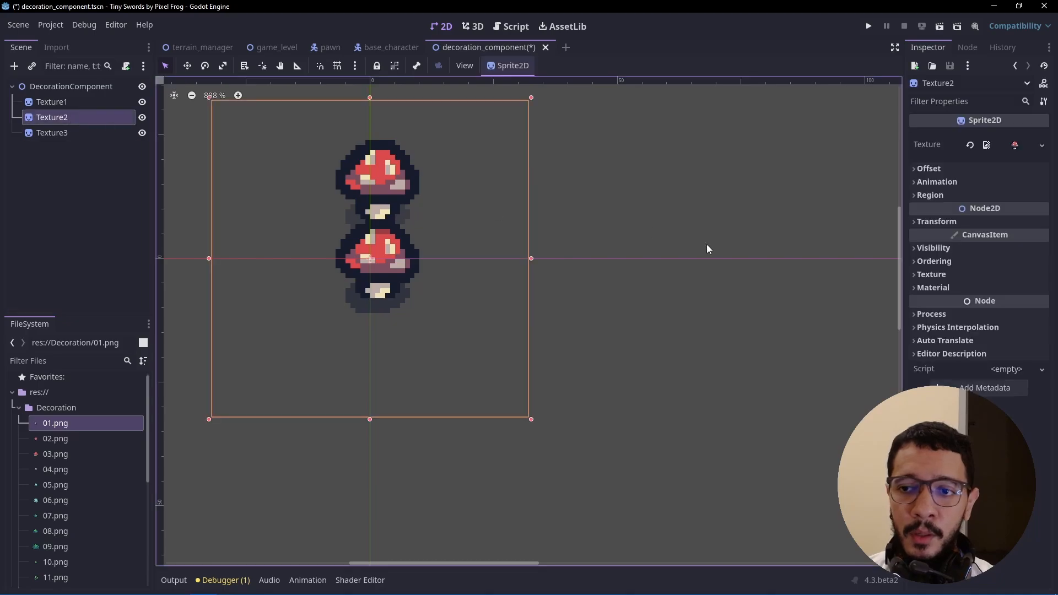
{"action": "left_click", "coordinate": [936, 221]}
{"action": "left_click", "coordinate": [1015, 236]}
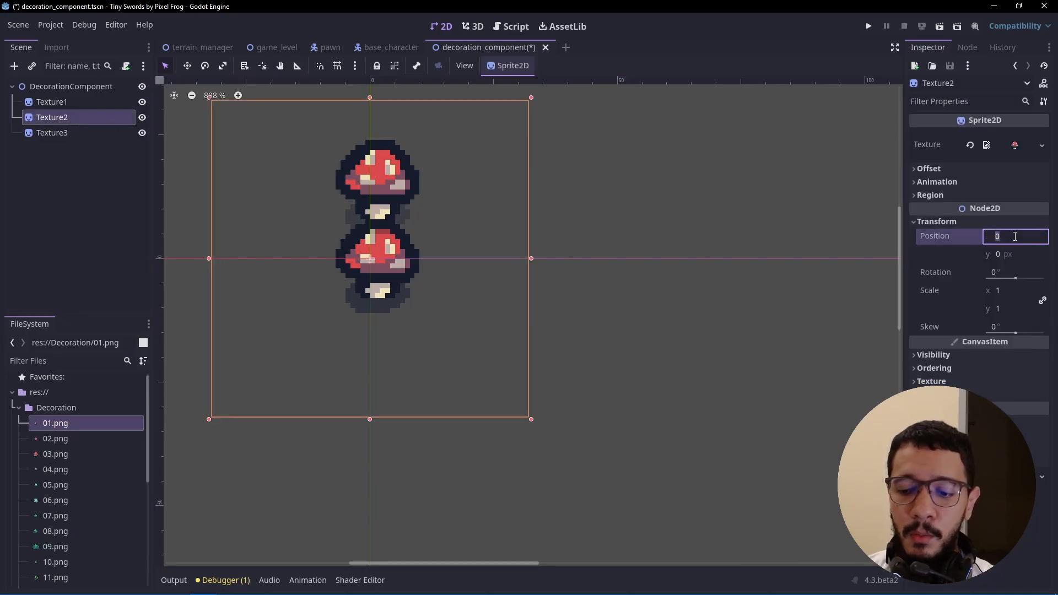
{"action": "type", "text": "-16"}
{"action": "key", "text": "Return"}
{"action": "key", "text": "Tab"}
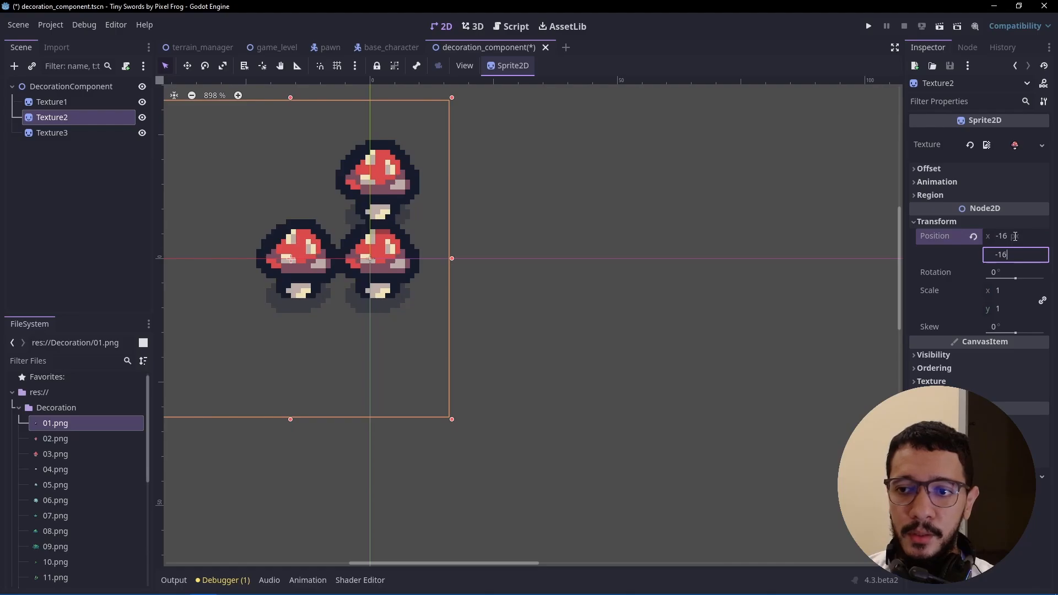
{"action": "type", "text": "-16"}
{"action": "key", "text": "Return"}
{"action": "type", "text": "16"}
{"action": "key", "text": "Return"}
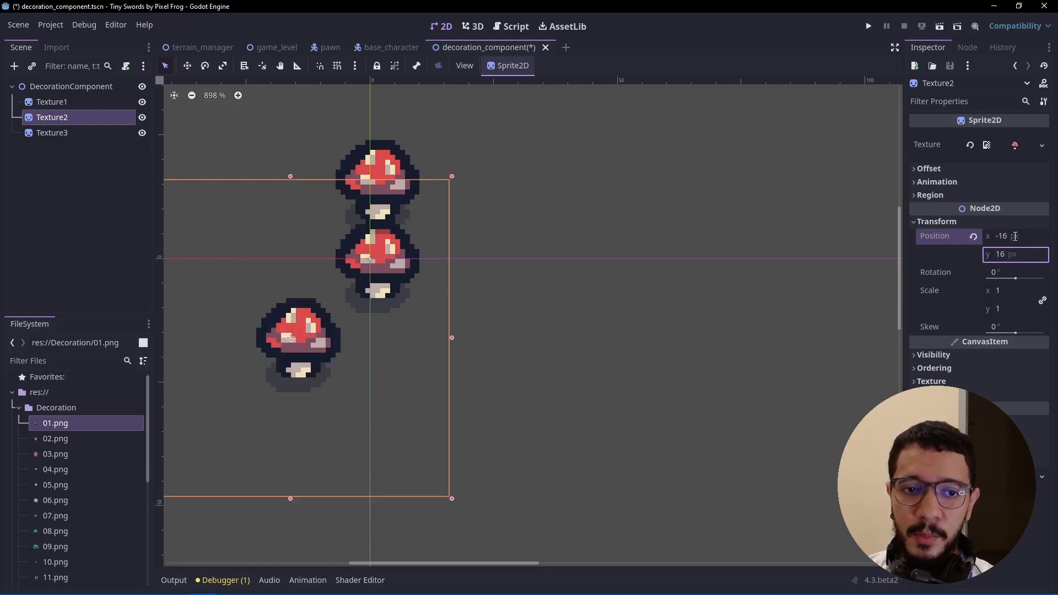
- Set the position of the Texture1 sprite to X 16 px and Y 16 px, and save the scene
{"action": "left_click", "coordinate": [80, 164]}
{"action": "left_click", "coordinate": [75, 103]}
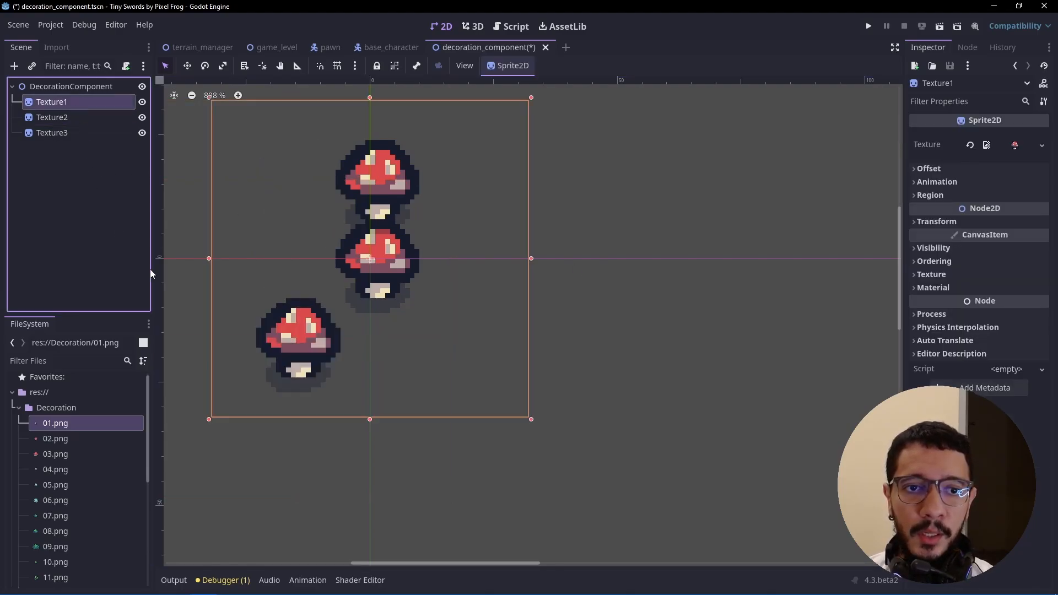
{"action": "left_click", "coordinate": [947, 221]}
{"action": "left_click", "coordinate": [999, 237]}
{"action": "type", "text": "1"}
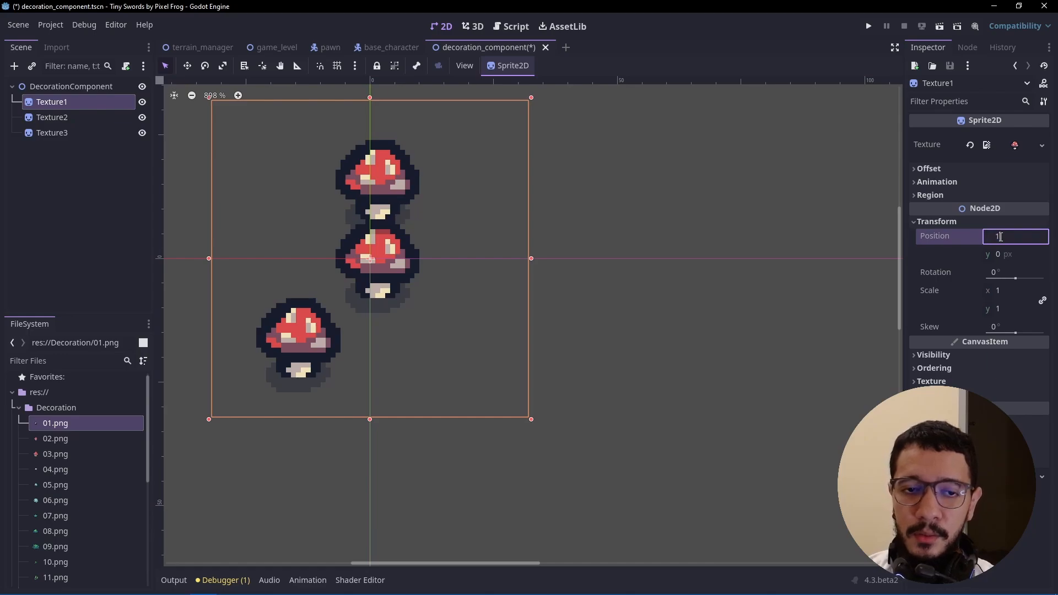
{"action": "type", "text": "6"}
{"action": "key", "text": "Tab"}
{"action": "type", "text": "16"}
{"action": "key", "text": "Return"}
{"action": "left_click", "coordinate": [130, 167]}
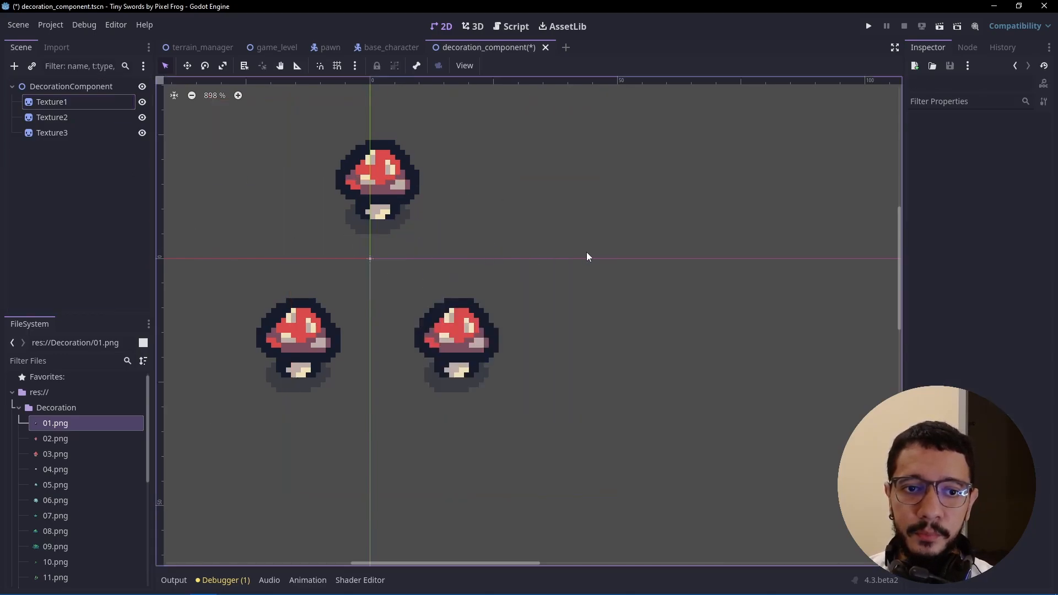
{"action": "scroll", "coordinate": [365, 224], "scroll_direction": "down", "scroll_amount": 6}
{"action": "key", "text": "ctrl+s"}
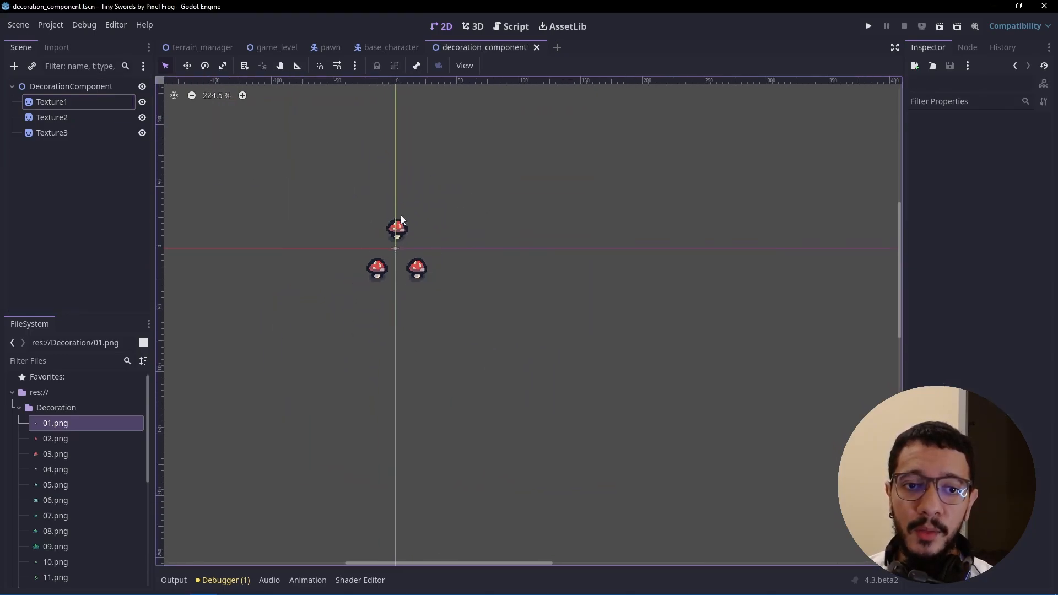
- Replace the texture of Texture1, Texture2 and Texture3 with 03.png from the Decoration folder
{"action": "scroll", "coordinate": [395, 251], "scroll_direction": "up", "scroll_amount": 3}
{"action": "left_click", "coordinate": [61, 104]}
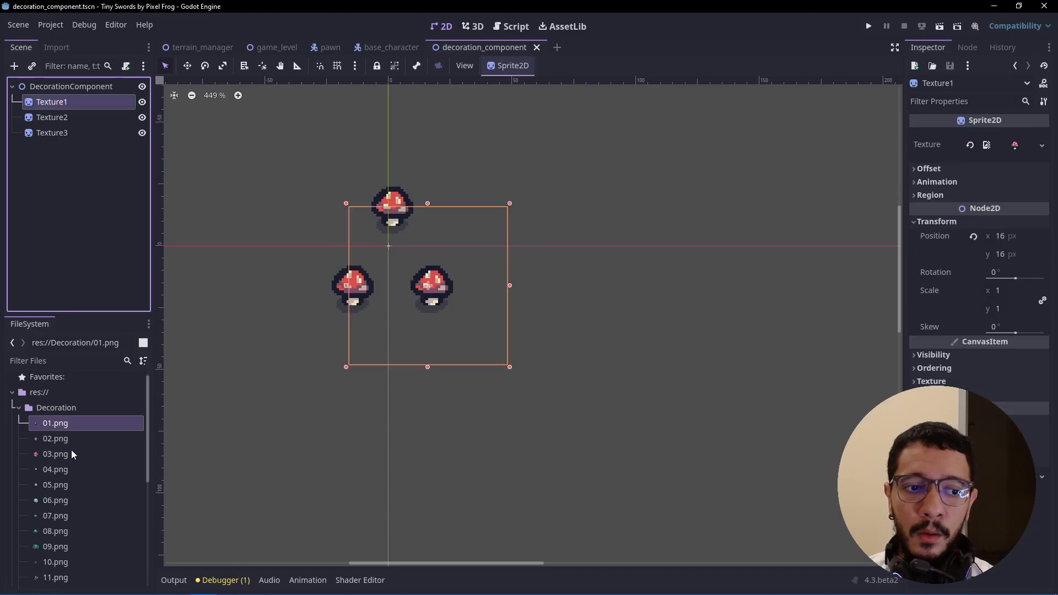
{"action": "left_click_drag", "start_coordinate": [71, 449], "coordinate": [1014, 145]}
{"action": "left_click", "coordinate": [61, 117]}
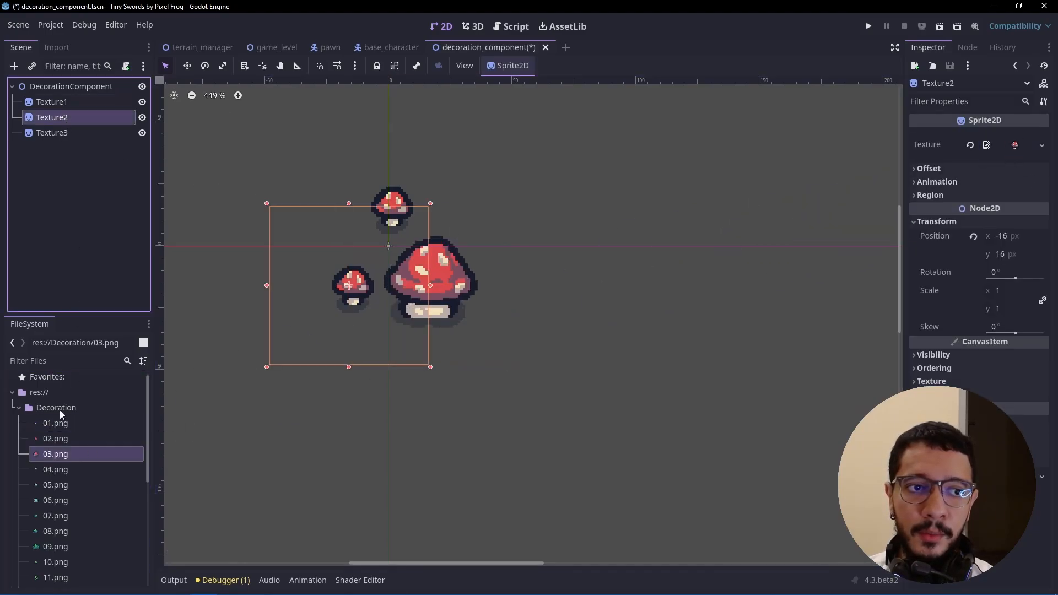
{"action": "left_click_drag", "start_coordinate": [61, 455], "coordinate": [1014, 144]}
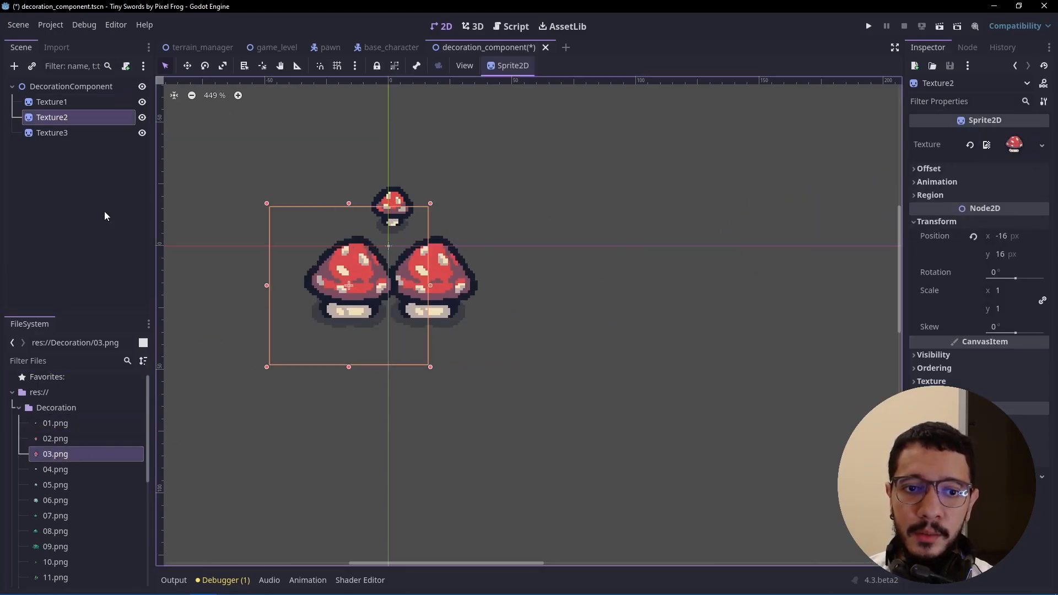
{"action": "left_click", "coordinate": [52, 133]}
{"action": "left_click_drag", "start_coordinate": [55, 454], "coordinate": [1015, 144]}
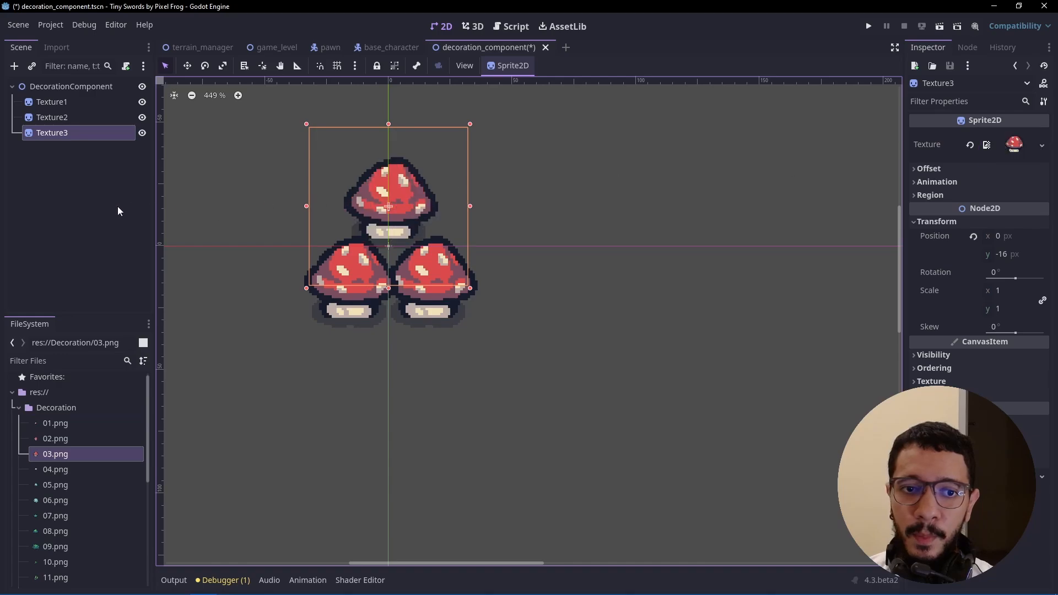
{"action": "left_click", "coordinate": [262, 253]}
- Set the Y position of both the Texture1 and Texture2 sprites to 8 px
{"action": "left_click", "coordinate": [66, 103]}
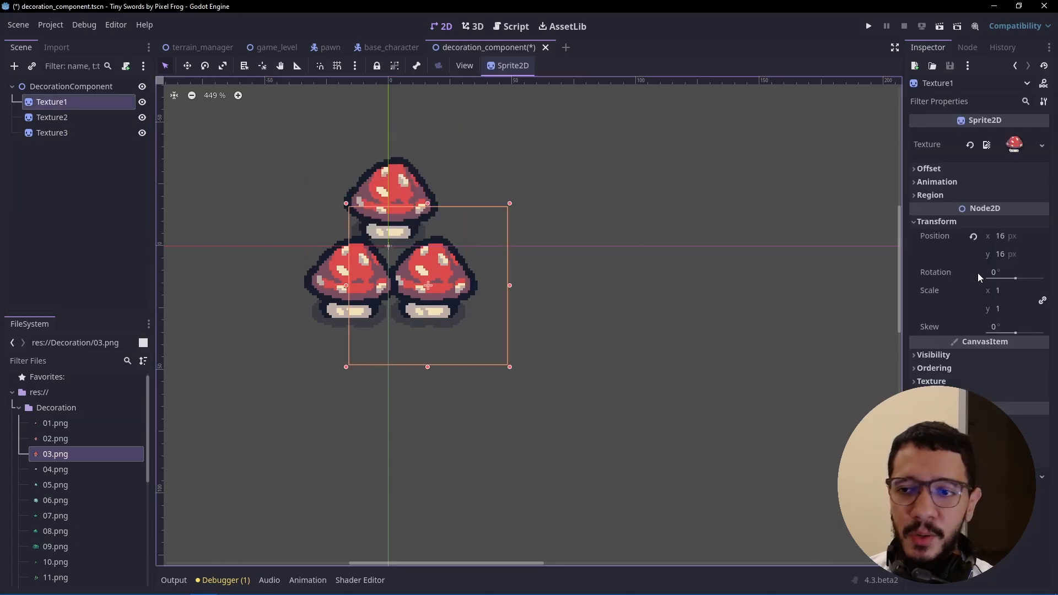
{"action": "left_click", "coordinate": [1025, 236]}
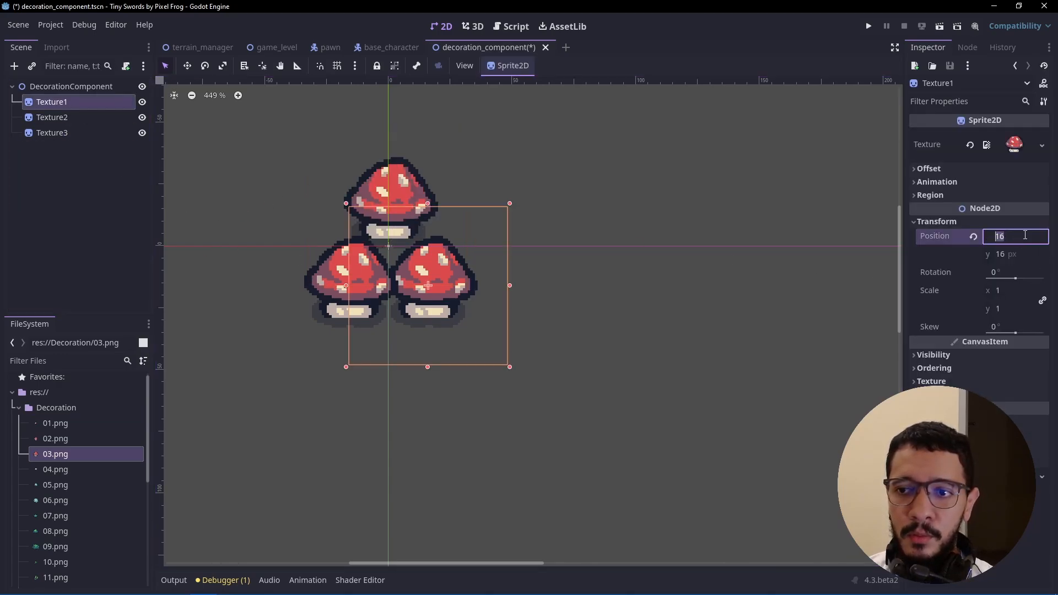
{"action": "key", "text": "Tab"}
{"action": "type", "text": "8"}
{"action": "key", "text": "Return"}
{"action": "left_click", "coordinate": [52, 118]}
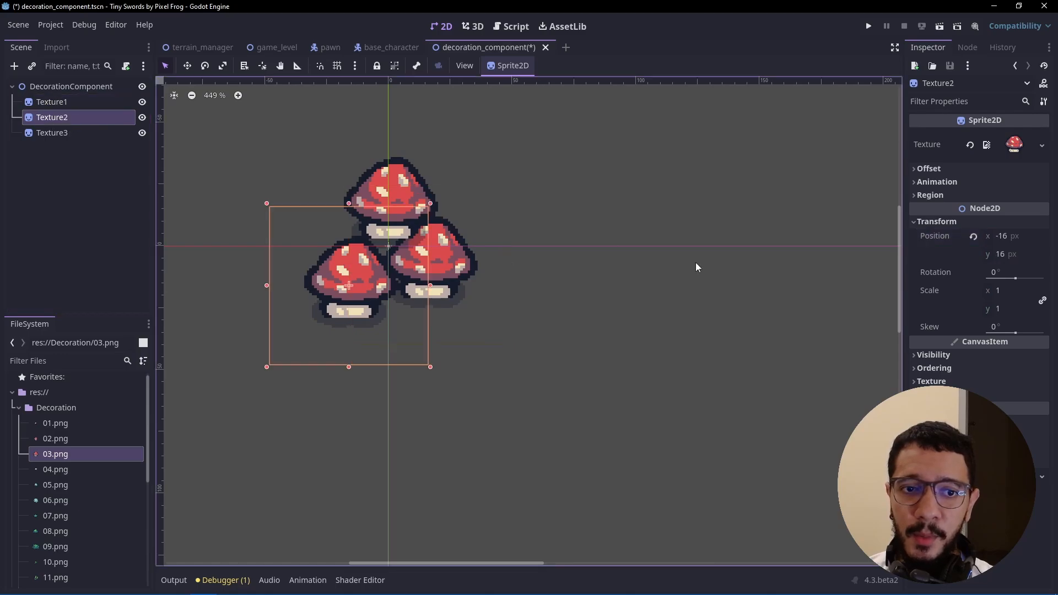
{"action": "left_click", "coordinate": [1005, 255]}
{"action": "type", "text": "8"}
{"action": "key", "text": "Return"}
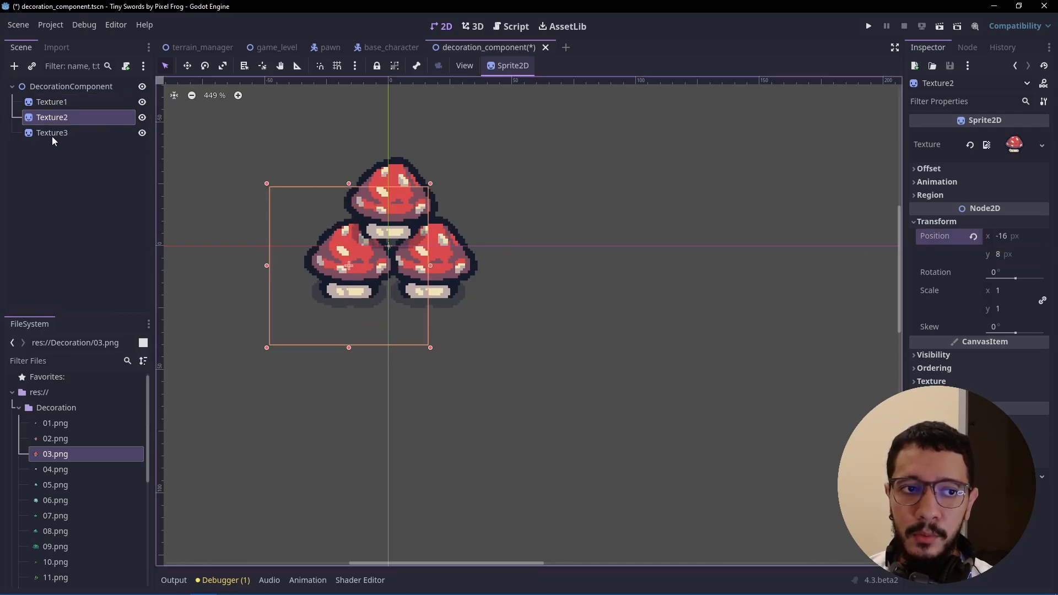
- Set the Y position of the Texture3 sprite to -8 px and save the scene
{"action": "left_click", "coordinate": [72, 134]}
{"action": "left_click", "coordinate": [1005, 254]}
{"action": "type", "text": "-8"}
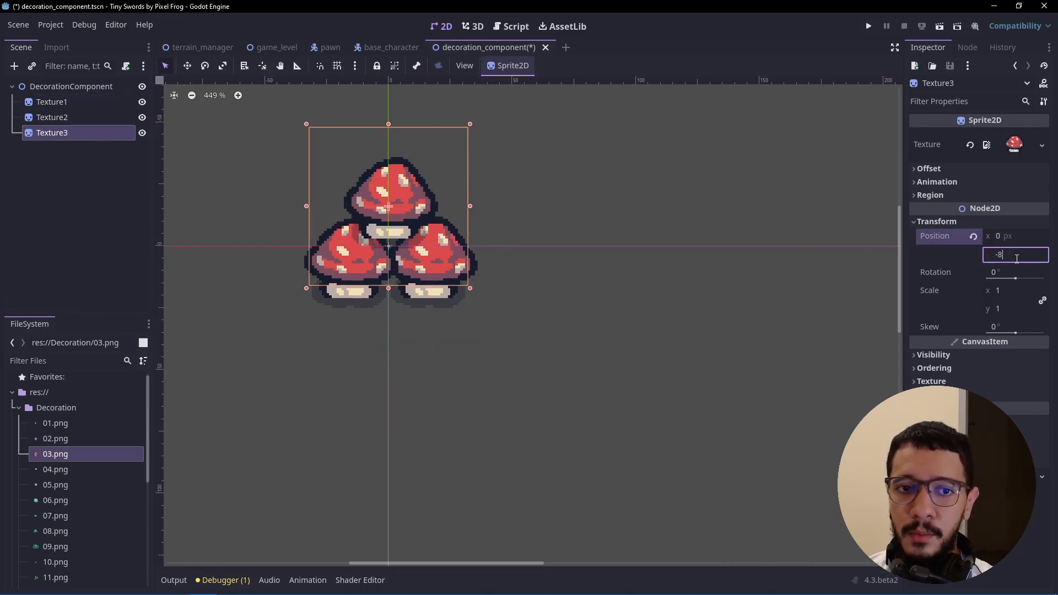
{"action": "key", "text": "Return"}
{"action": "left_click", "coordinate": [64, 215]}
{"action": "scroll", "coordinate": [432, 249], "scroll_direction": "down", "scroll_amount": 1}
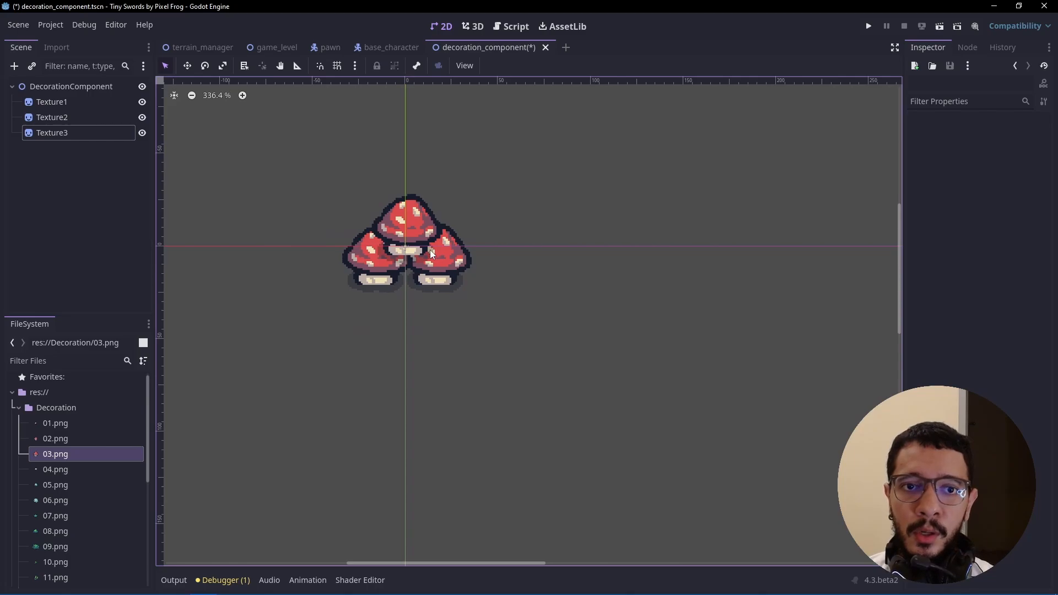
{"action": "key", "text": "ctrl+s"}
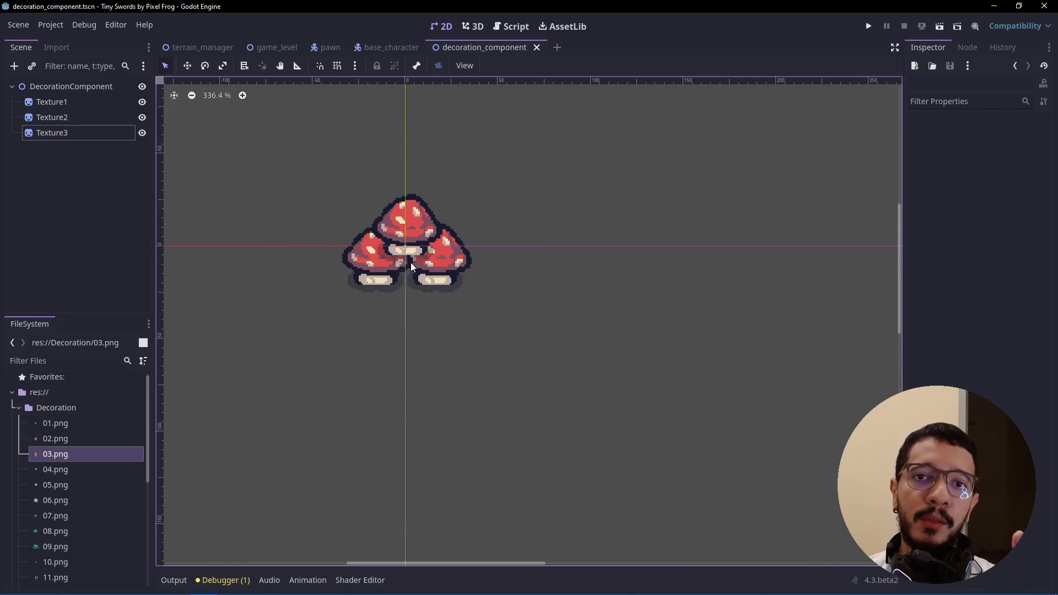
- Hide and show the Texture3 sprite again to examine how it overlaps the other two mushrooms
{"action": "scroll", "coordinate": [397, 249], "scroll_direction": "up", "scroll_amount": 2}
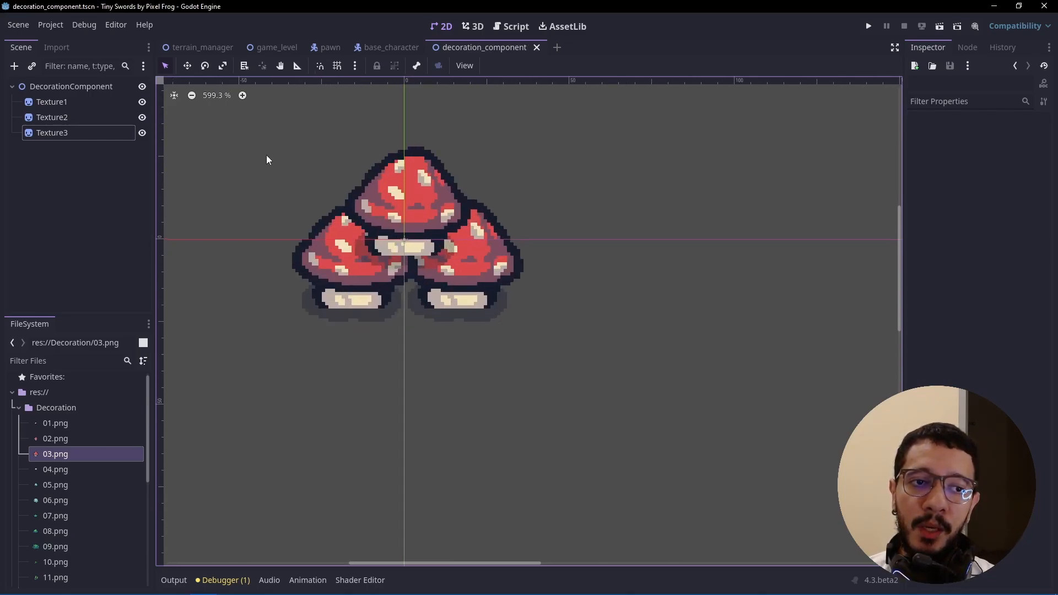
{"action": "left_click", "coordinate": [52, 103]}
{"action": "left_click", "coordinate": [72, 134]}
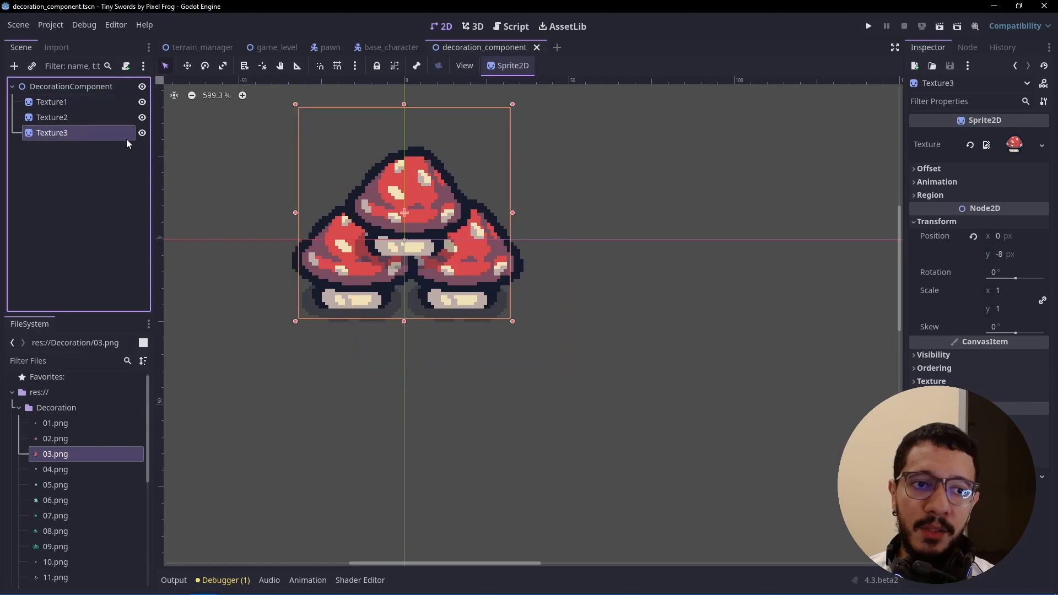
{"action": "left_click", "coordinate": [145, 133]}
{"action": "left_click", "coordinate": [145, 133]}
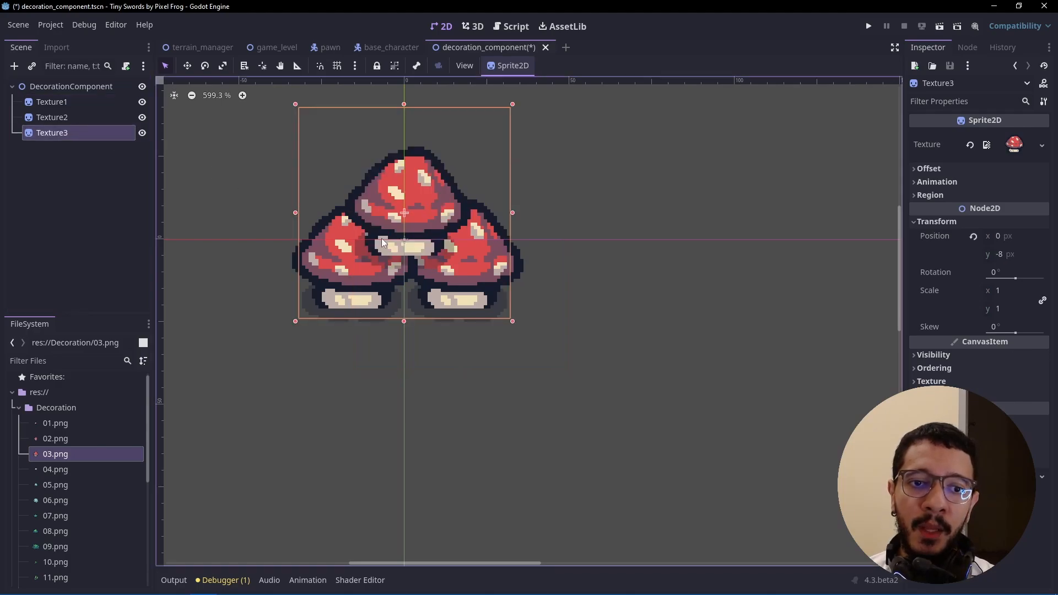
{"action": "left_click", "coordinate": [62, 176]}
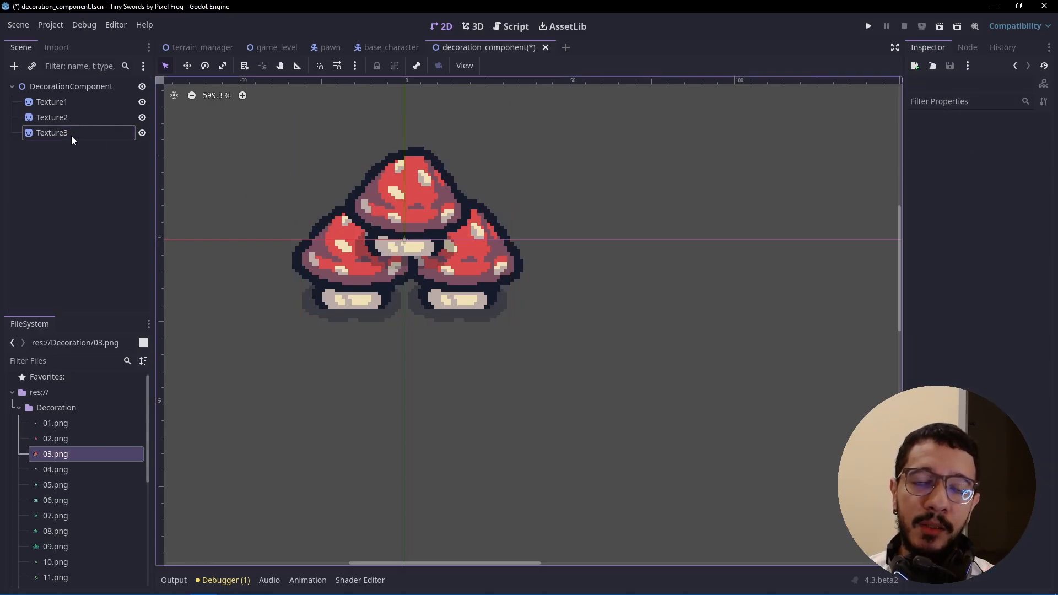
- Try Texture3 as the first child of DecorationComponent, restore the order Texture1, Texture2, Texture3, and save the scene
{"action": "left_click_drag", "start_coordinate": [71, 136], "coordinate": [61, 94]}
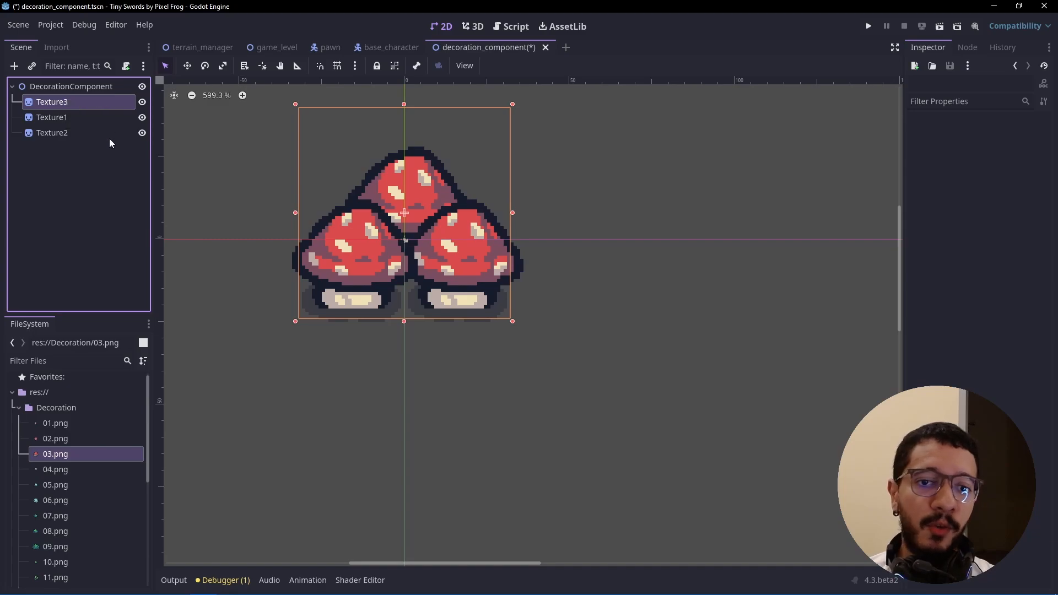
{"action": "left_click_drag", "start_coordinate": [62, 133], "coordinate": [62, 117]}
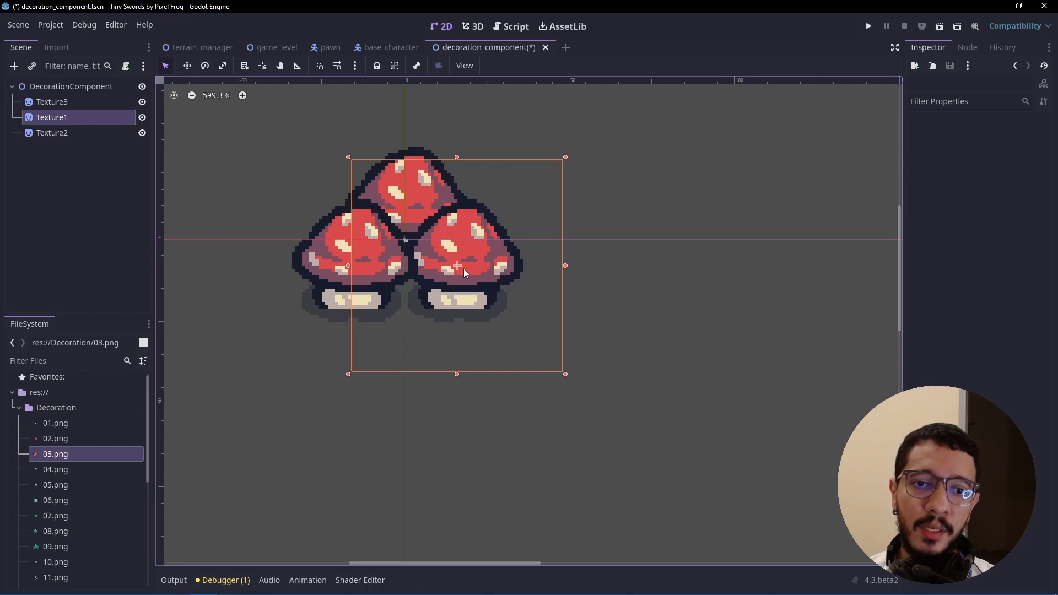
{"action": "mouse_move", "coordinate": [48, 136]}
{"action": "left_mouse_down"}
{"action": "mouse_move", "coordinate": [61, 114]}
{"action": "mouse_move", "coordinate": [65, 138]}
{"action": "left_mouse_up"}
{"action": "left_click", "coordinate": [83, 196]}
{"action": "mouse_move", "coordinate": [65, 101]}
{"action": "left_mouse_down"}
{"action": "mouse_move", "coordinate": [69, 126]}
{"action": "mouse_move", "coordinate": [69, 108]}
{"action": "mouse_move", "coordinate": [49, 97]}
{"action": "left_mouse_up"}
{"action": "left_click", "coordinate": [85, 167]}
{"action": "left_click", "coordinate": [60, 172]}
{"action": "key", "text": "ctrl+s"}
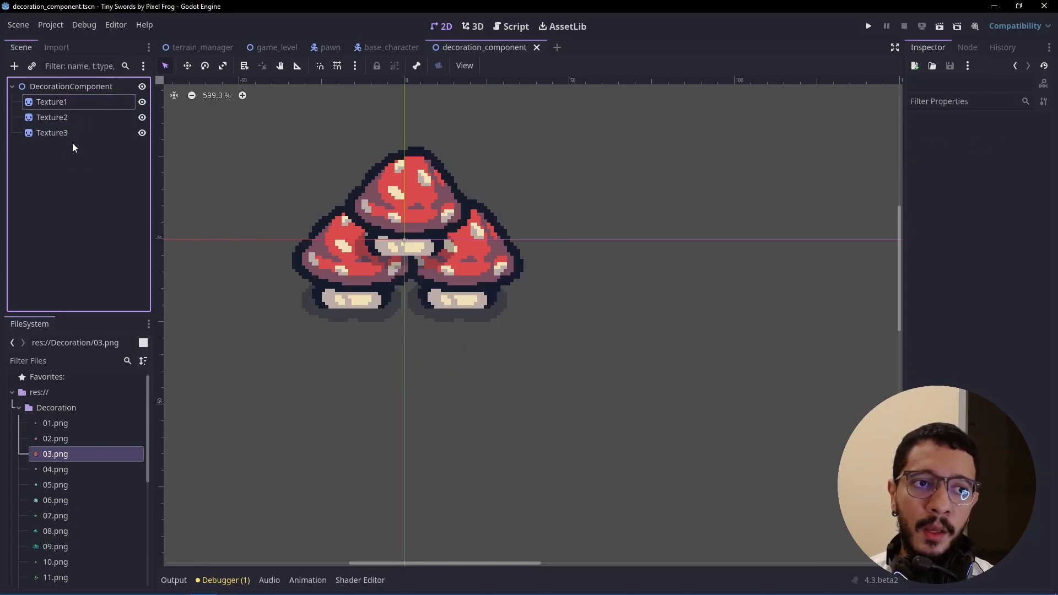
- Enable Y Sort in the Ordering properties of the DecorationComponent root node
{"action": "left_click", "coordinate": [72, 85]}
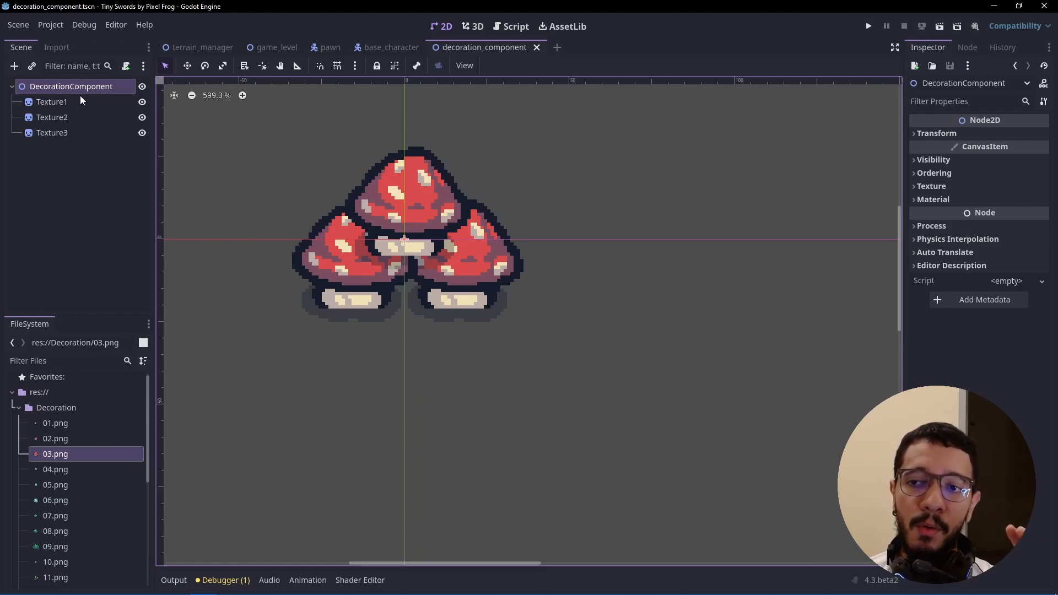
{"action": "left_click", "coordinate": [920, 174]}
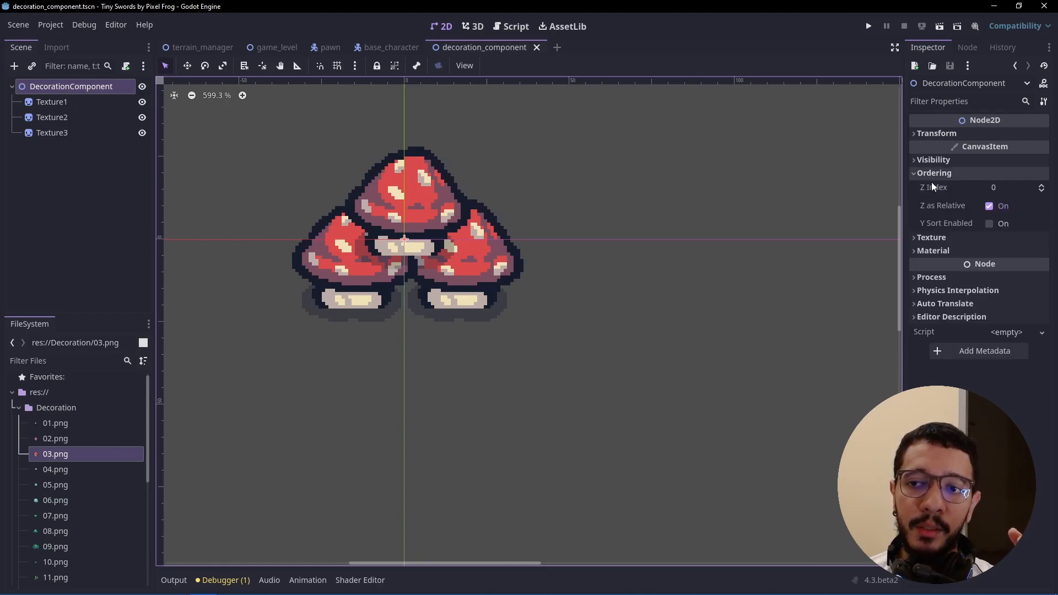
{"action": "left_click", "coordinate": [990, 226]}
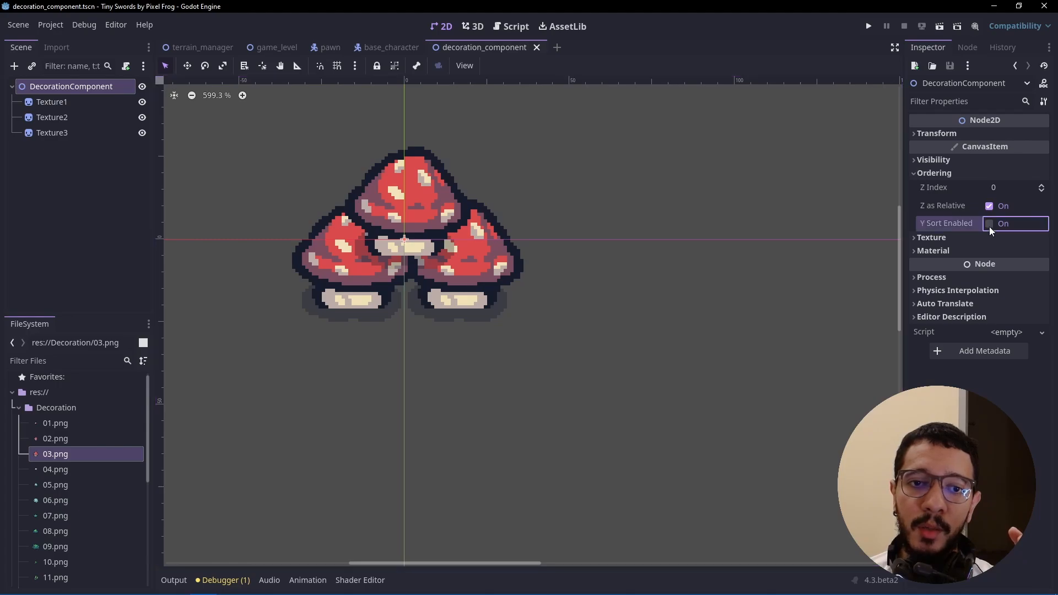
{"action": "left_click", "coordinate": [989, 226]}
{"action": "left_click", "coordinate": [989, 227]}
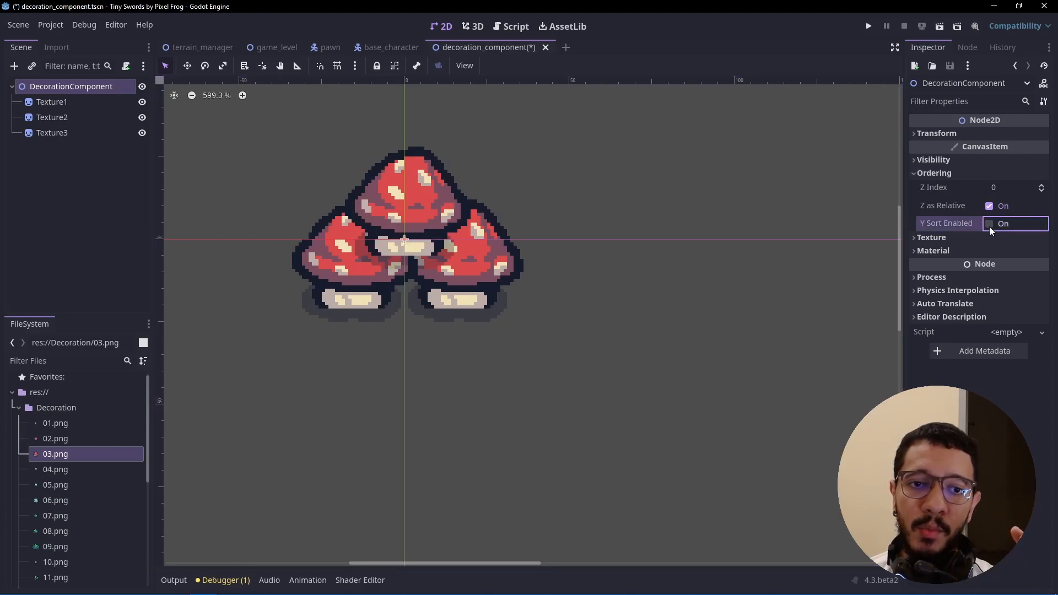
{"action": "left_click", "coordinate": [989, 227]}
{"action": "scroll", "coordinate": [405, 308], "scroll_direction": "up", "scroll_amount": 2}
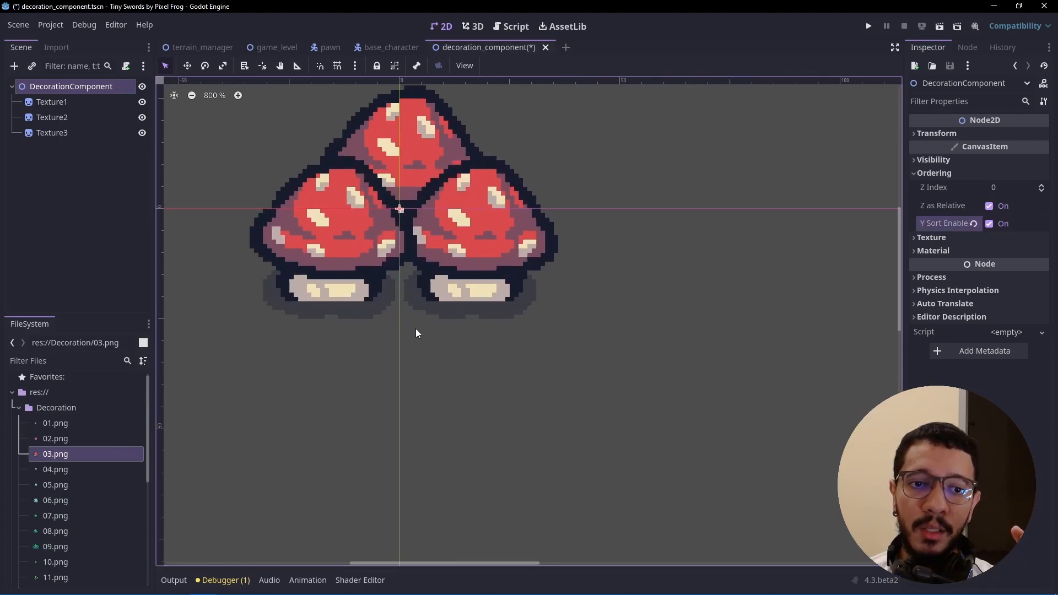
{"action": "scroll", "coordinate": [392, 313], "scroll_direction": "down", "scroll_amount": 1}
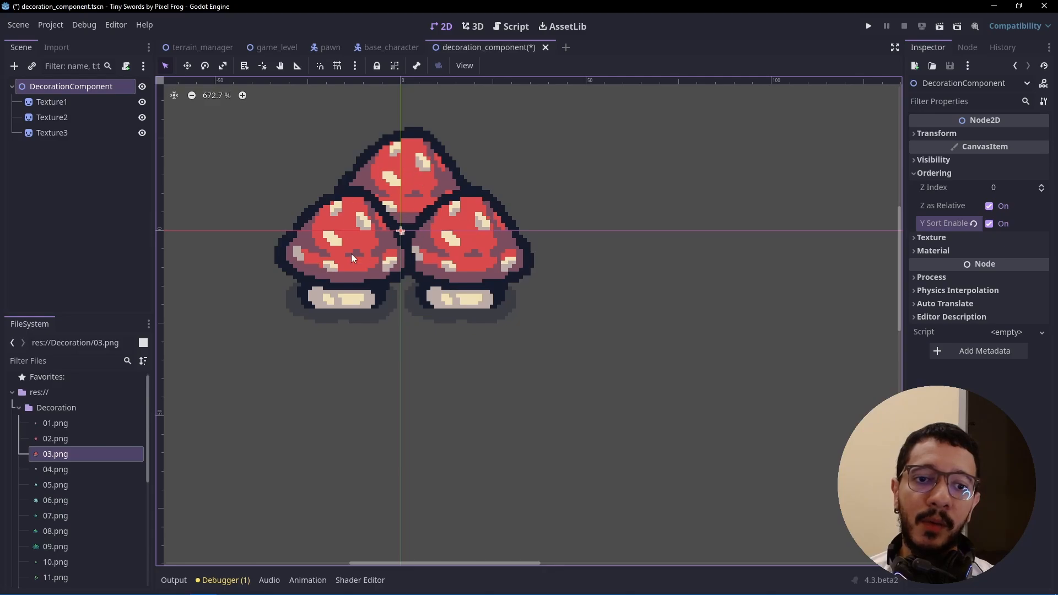
- Try moving the Texture2 sprite up and down to test the Y sorting, then undo the moves
{"action": "left_click", "coordinate": [76, 133]}
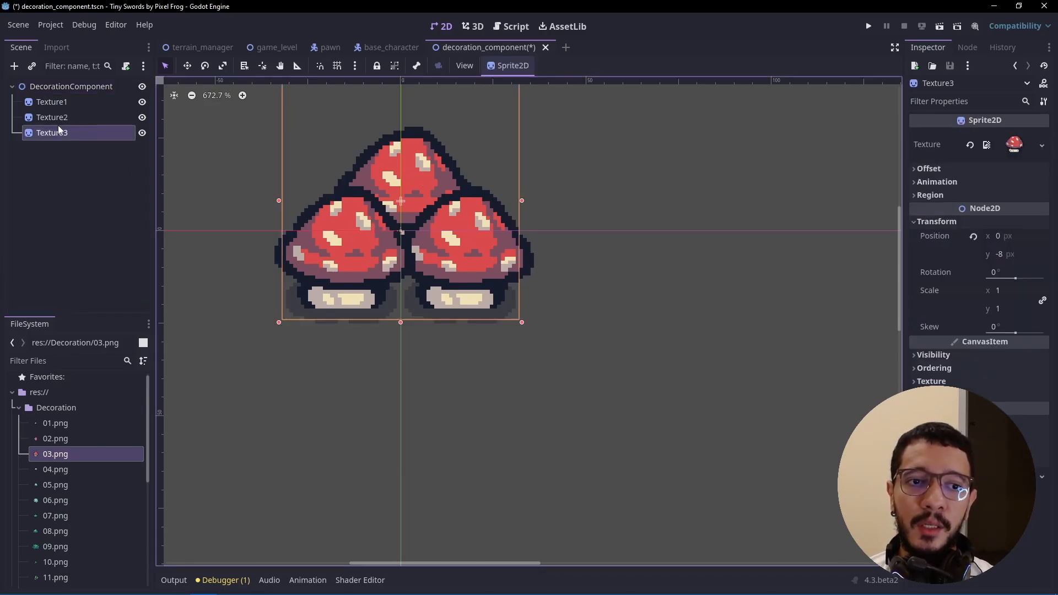
{"action": "left_click", "coordinate": [187, 66]}
{"action": "left_click", "coordinate": [117, 116]}
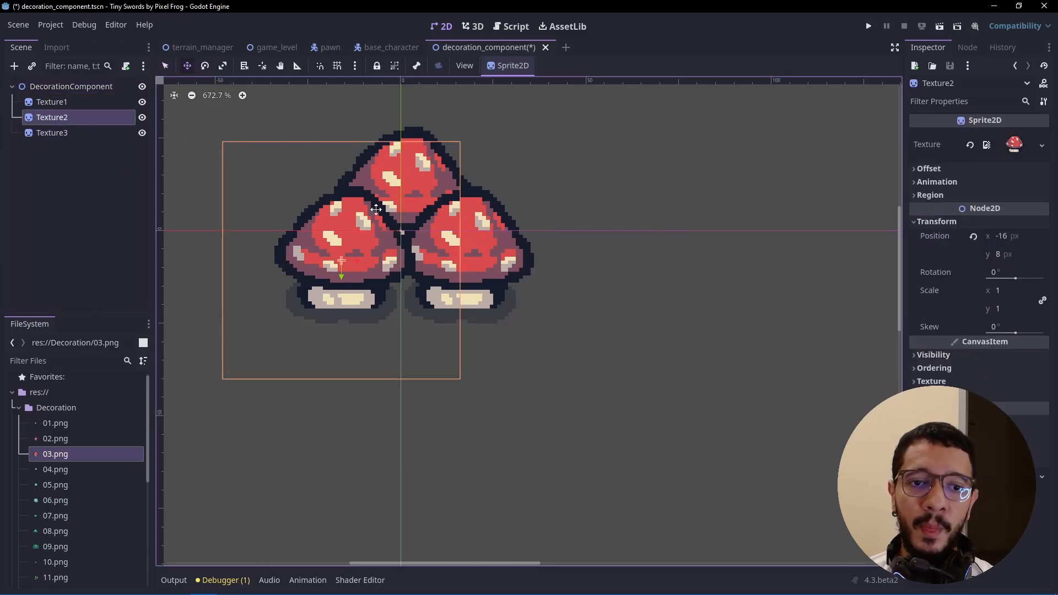
{"action": "left_click_drag", "start_coordinate": [362, 234], "coordinate": [361, 256]}
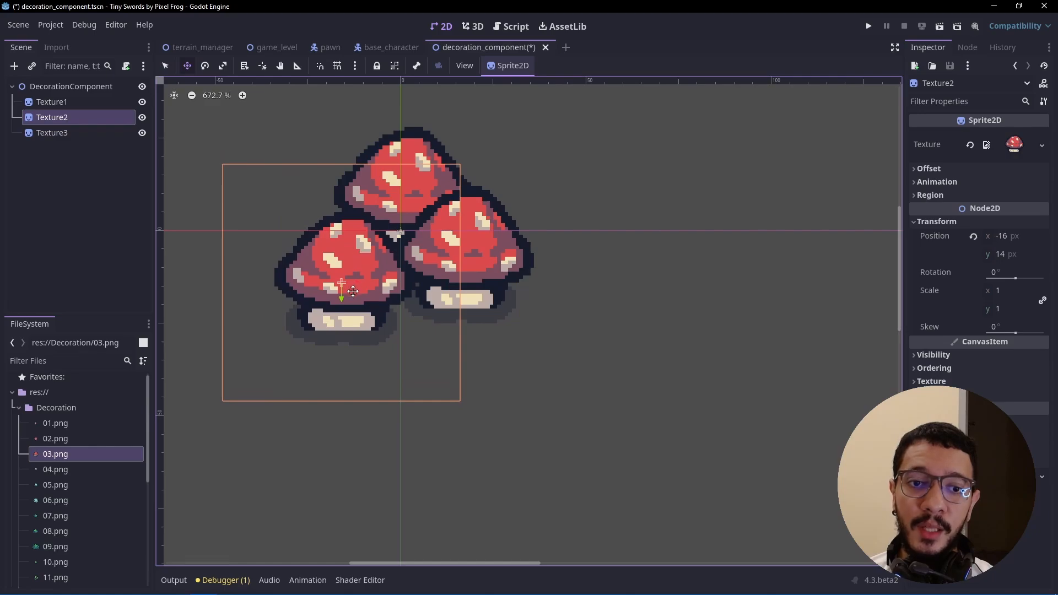
{"action": "left_click_drag", "start_coordinate": [352, 302], "coordinate": [346, 206]}
{"action": "left_click_drag", "start_coordinate": [349, 231], "coordinate": [350, 300]}
{"action": "key", "text": "ctrl+z"}
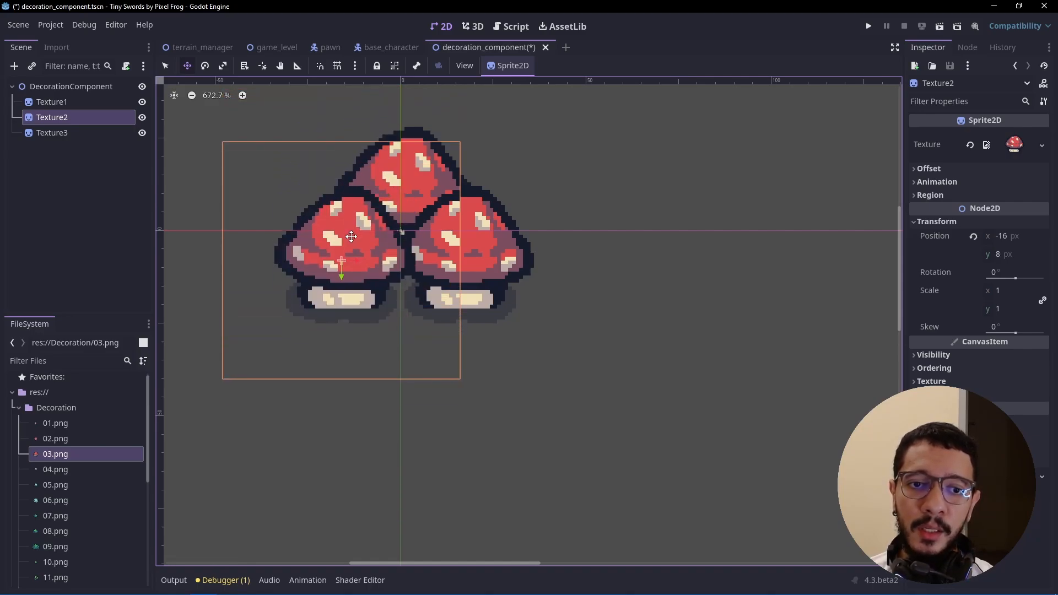
- Deselect the Texture2 sprite and save the decoration_component scene
{"action": "left_click", "coordinate": [133, 223]}
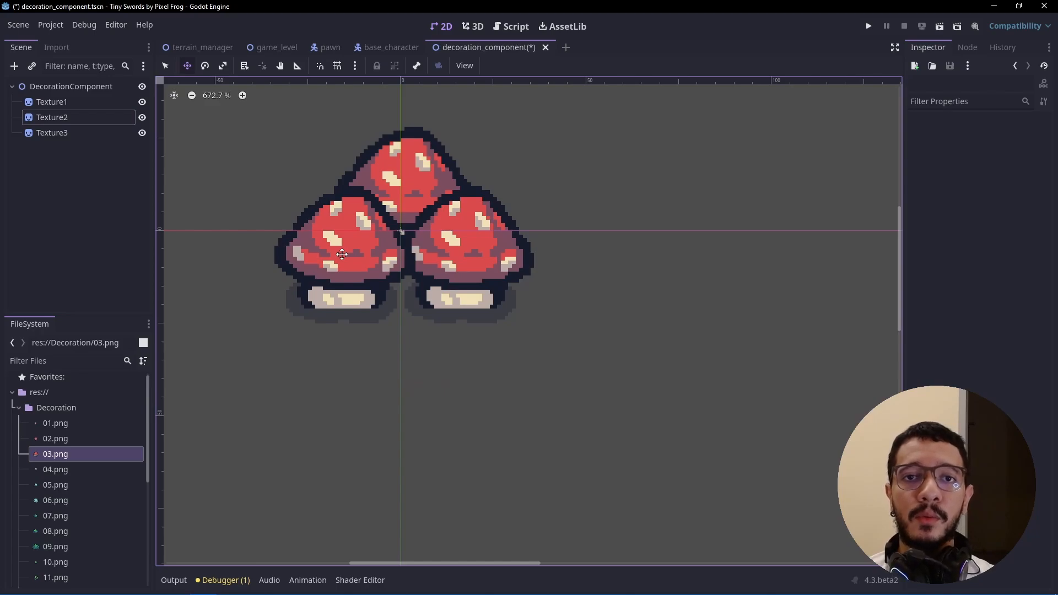
{"action": "left_click", "coordinate": [87, 202]}
{"action": "key", "text": "ctrl+s"}
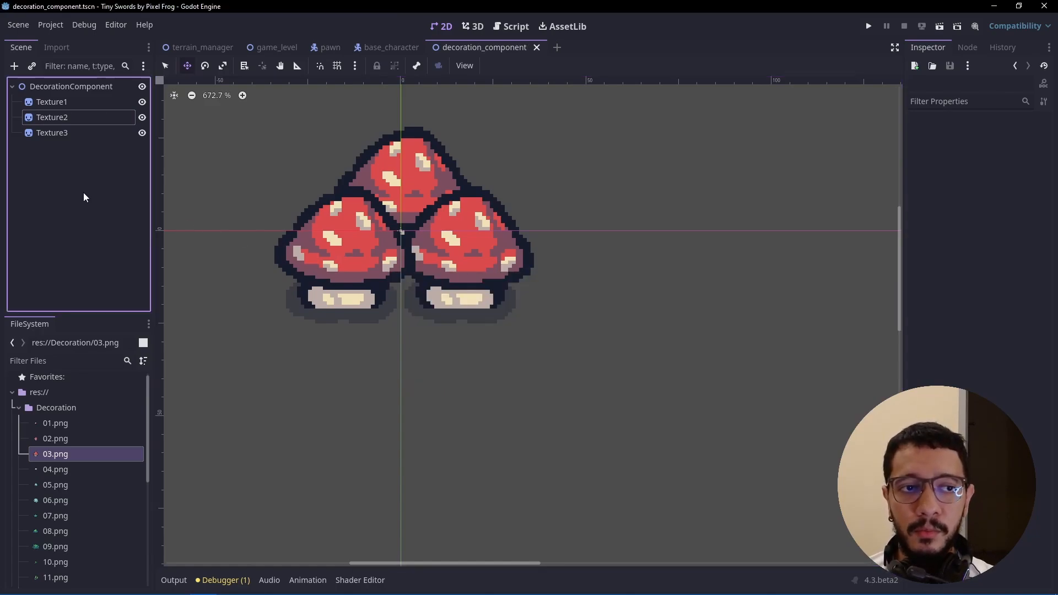
- Attach a new GDScript to the DecorationComponent root node at res://Decoration/decoration_component.gd, inheriting Node2D
{"action": "left_click", "coordinate": [57, 86]}
{"action": "scroll", "coordinate": [394, 237], "scroll_direction": "down", "scroll_amount": 4}
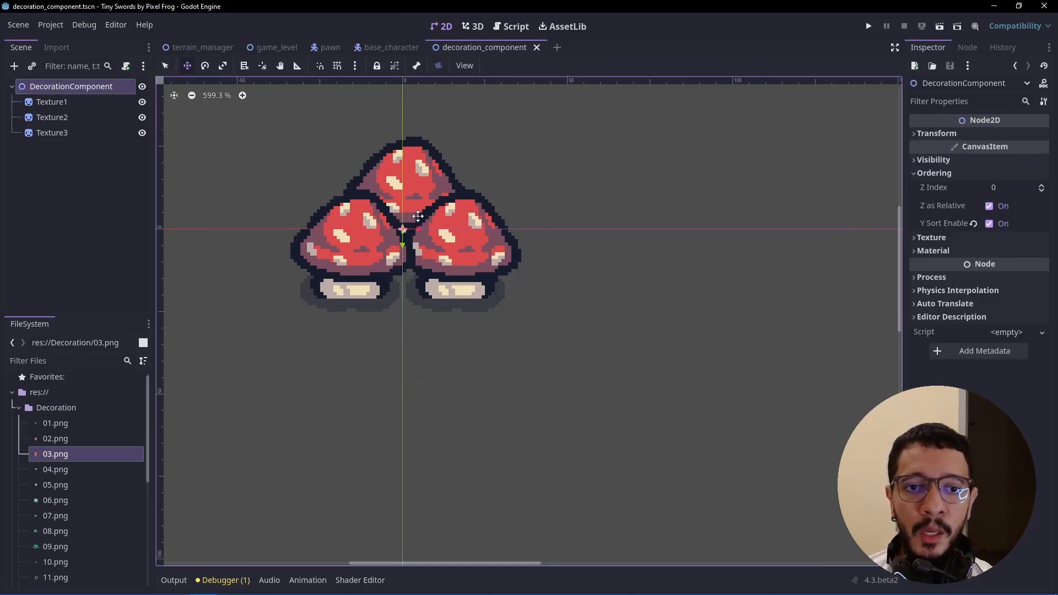
{"action": "left_click", "coordinate": [126, 194]}
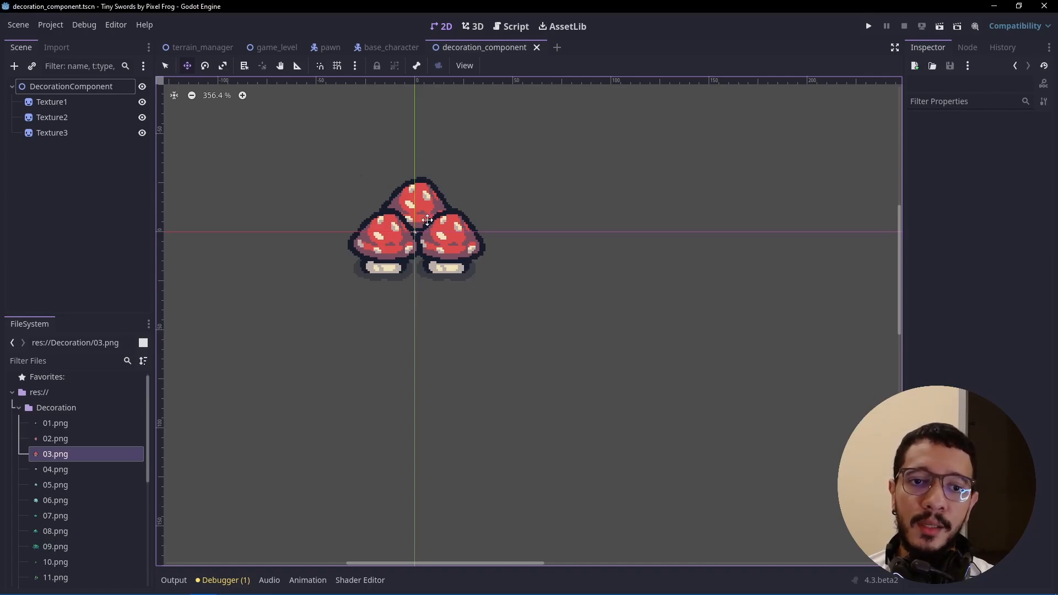
{"action": "scroll", "coordinate": [426, 231], "scroll_direction": "up", "scroll_amount": 2}
{"action": "scroll", "coordinate": [425, 231], "scroll_direction": "up", "scroll_amount": 2}
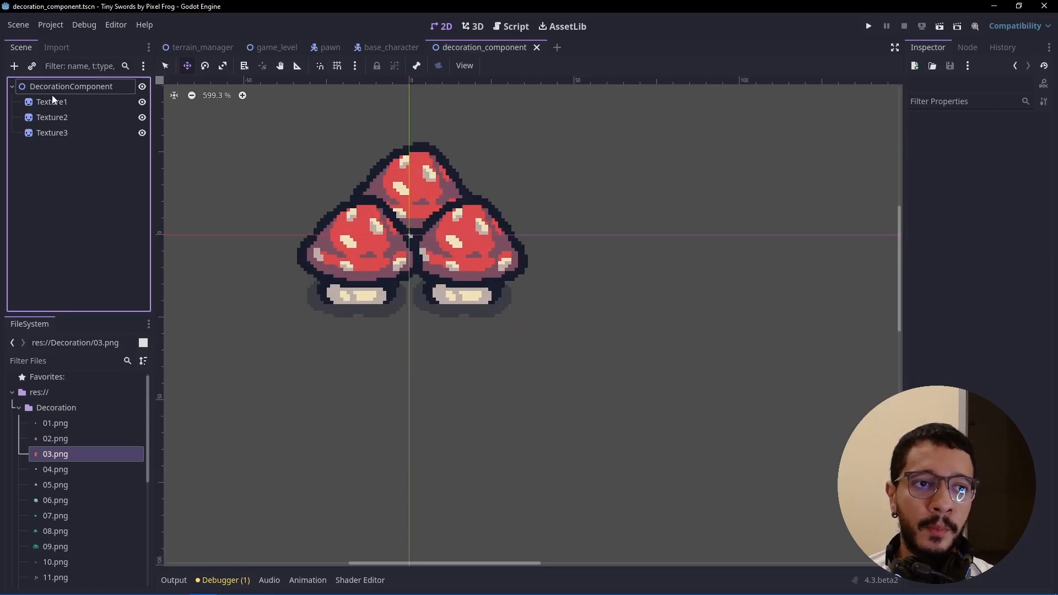
{"action": "left_click", "coordinate": [64, 87]}
{"action": "left_click", "coordinate": [125, 66]}
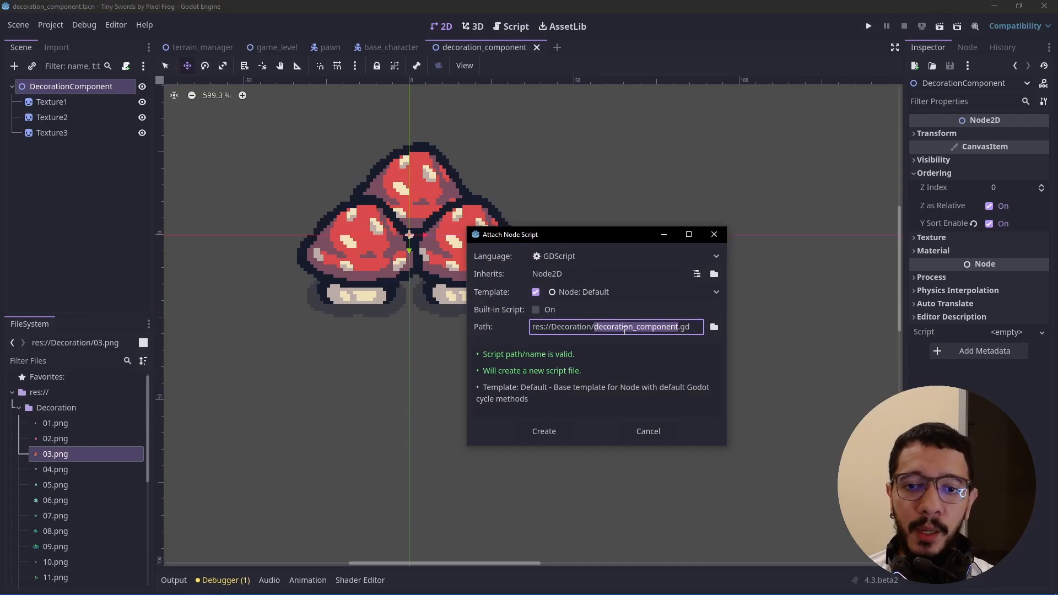
{"action": "left_click", "coordinate": [545, 425]}
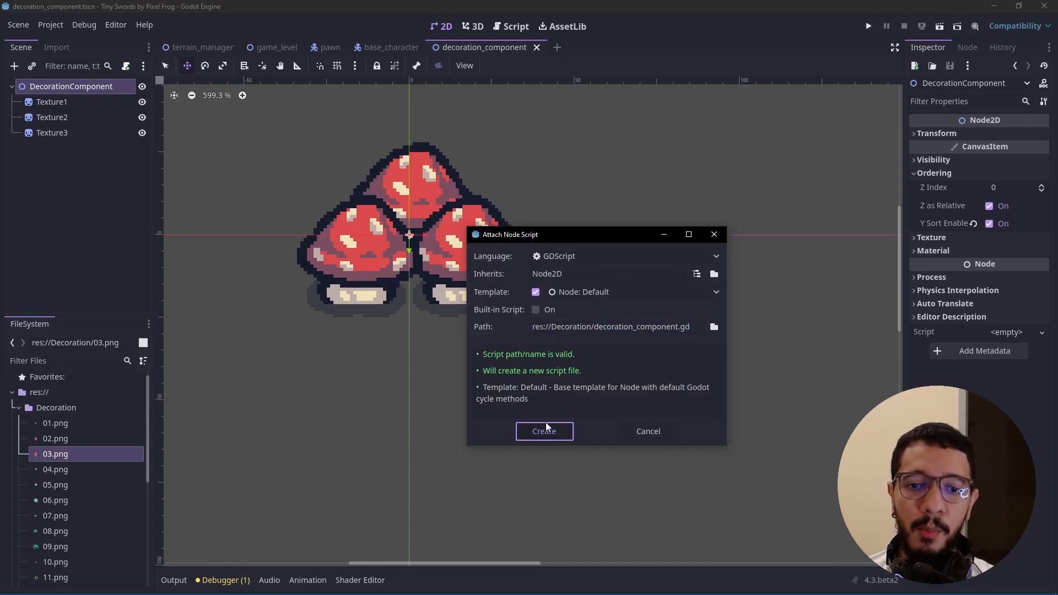
- Replace the template code below the extends line with class_name DecorationComponent and save the script
{"action": "left_click_drag", "start_coordinate": [331, 282], "coordinate": [309, 110]}
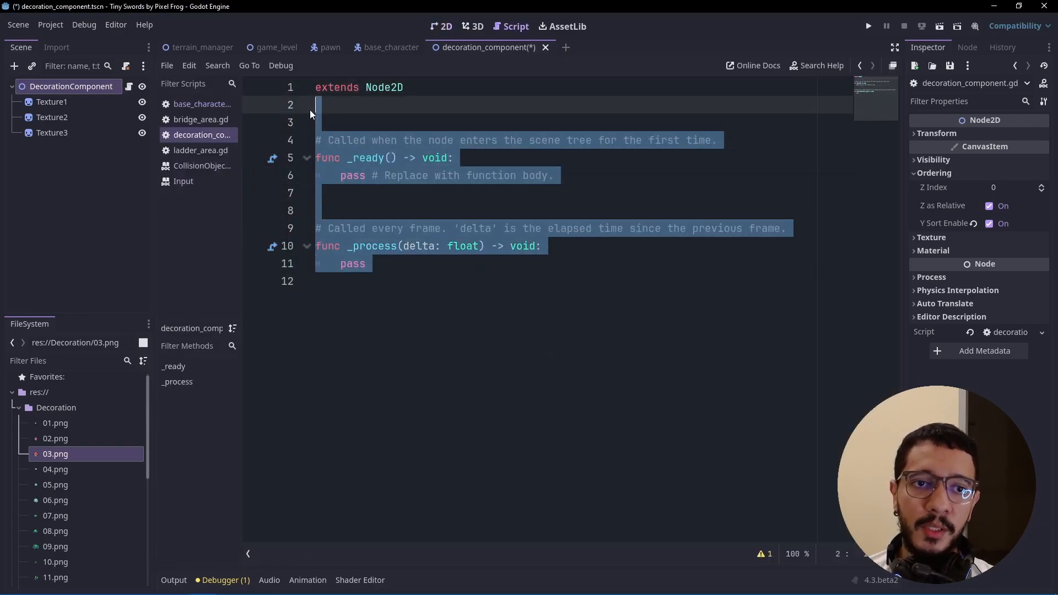
{"action": "key", "text": "BackSpace"}
{"action": "type", "text": "class_name D"}
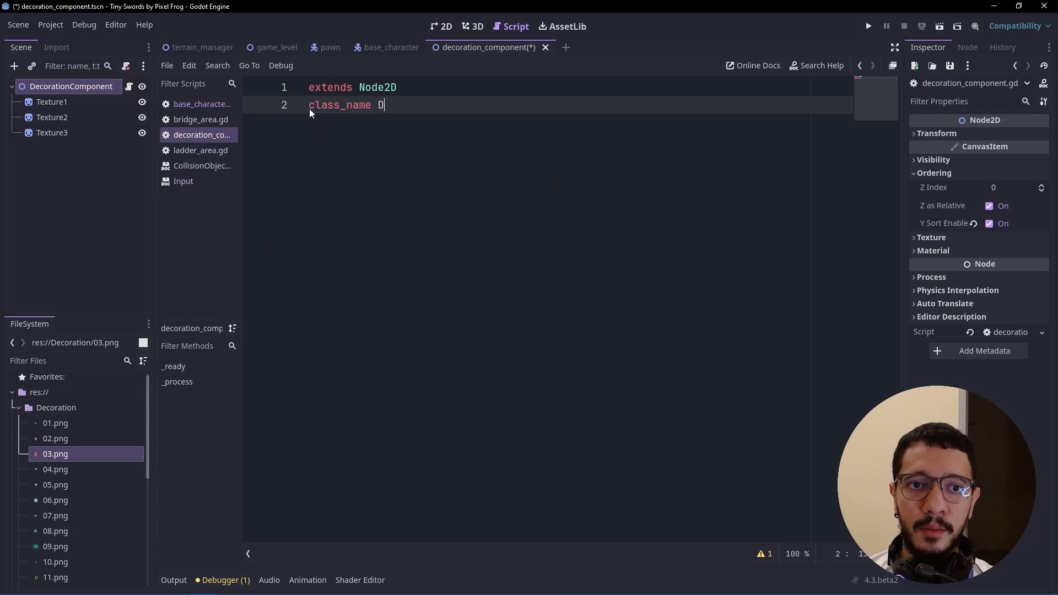
{"action": "type", "text": "ecorationComponent"}
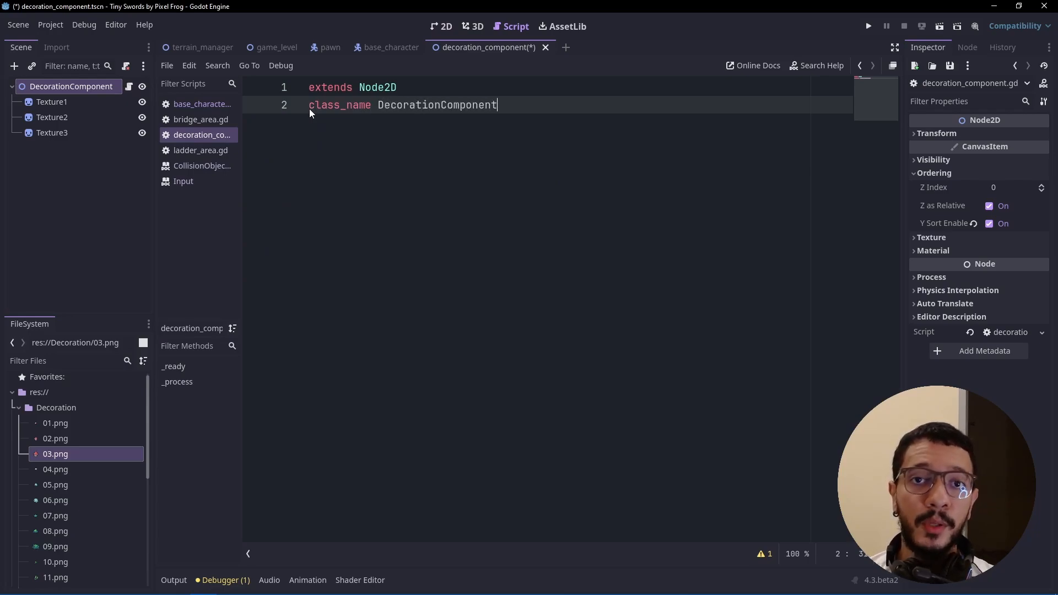
{"action": "key", "text": "ctrl+s"}
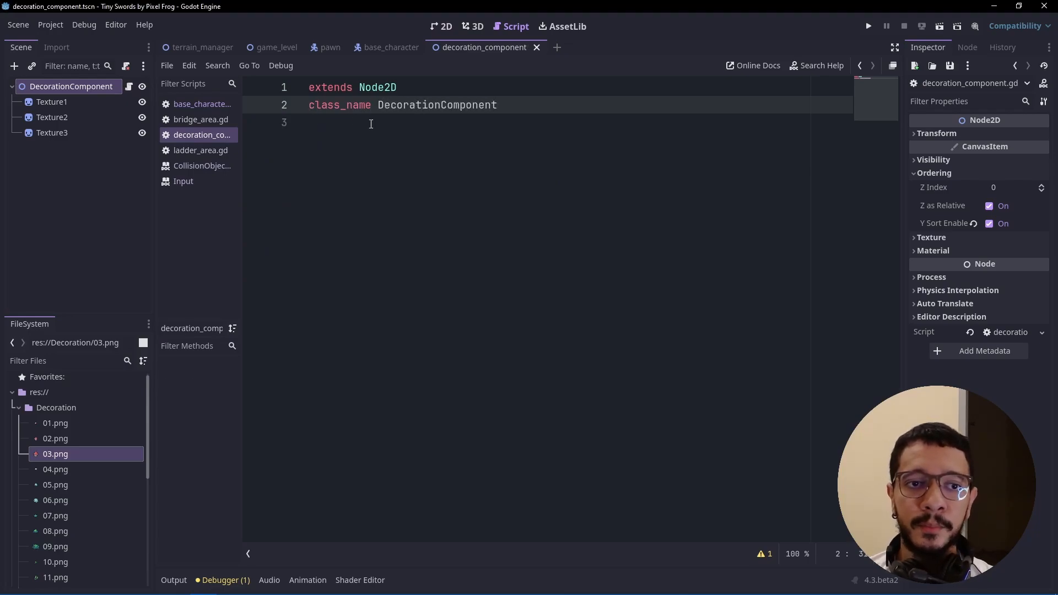
- Return to the 2D view and examine the images 01.png to 06.png in the Decoration folder
{"action": "left_click", "coordinate": [398, 122]}
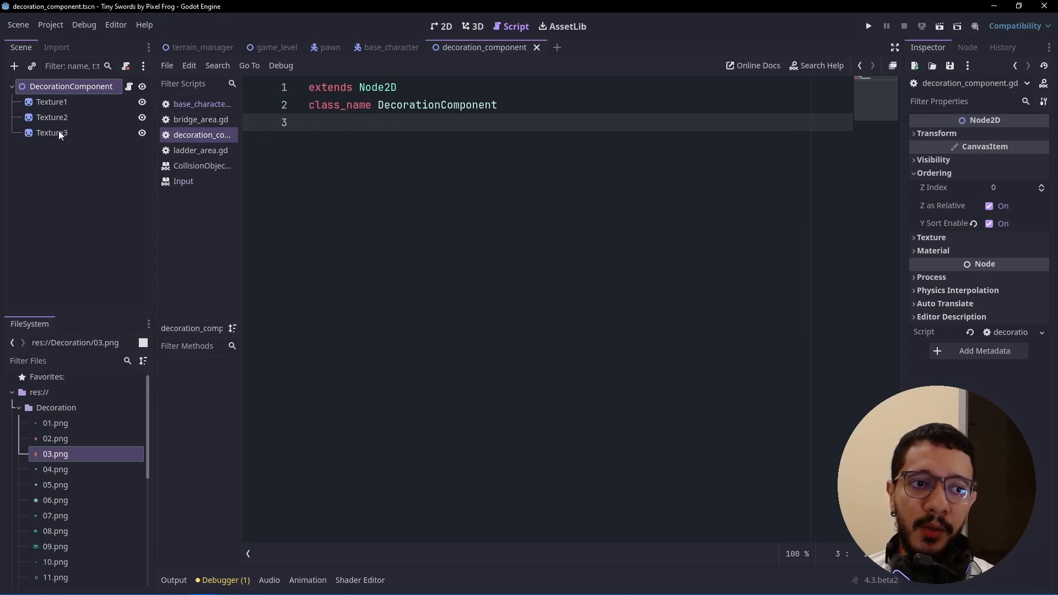
{"action": "left_click", "coordinate": [441, 26]}
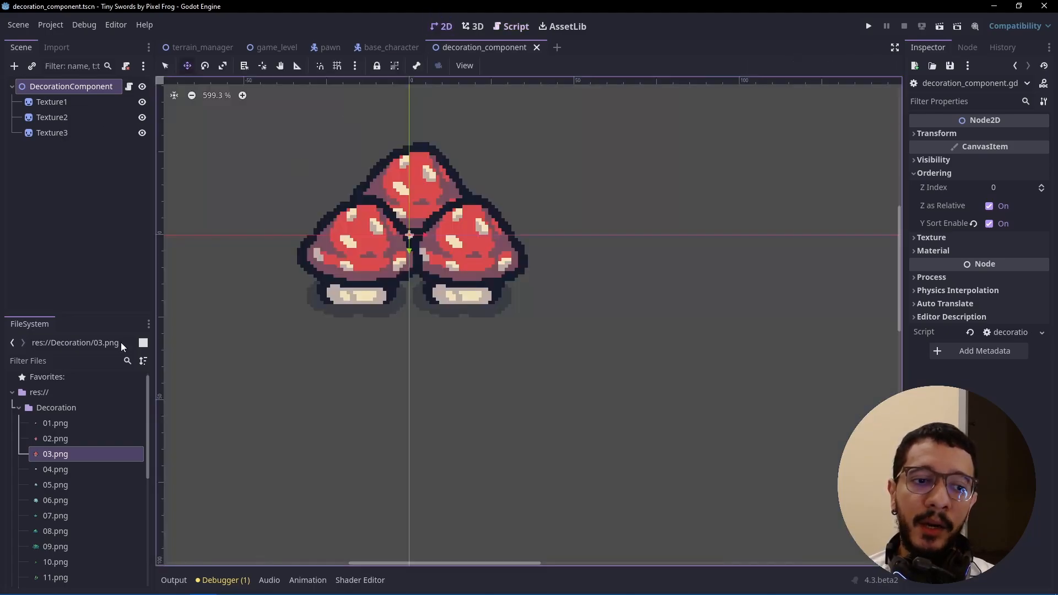
{"action": "left_click", "coordinate": [64, 422]}
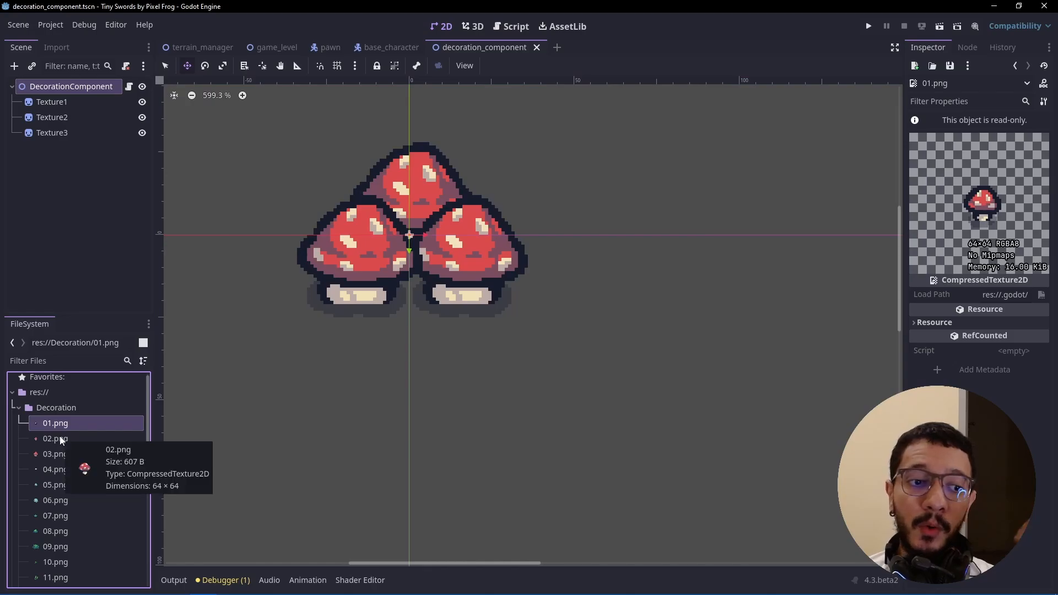
{"action": "left_click", "coordinate": [57, 442]}
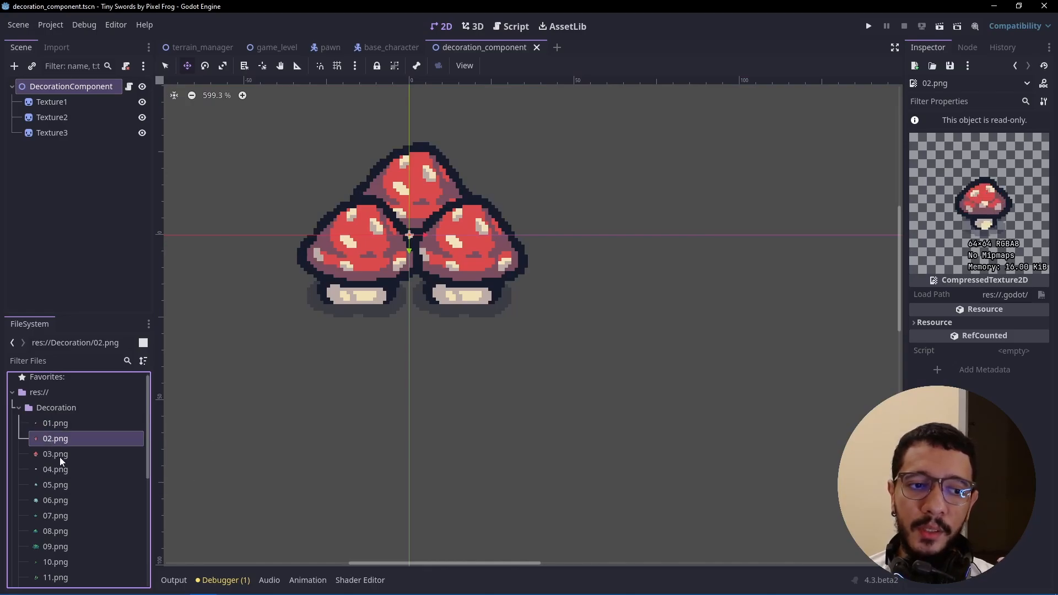
{"action": "left_click", "coordinate": [59, 457]}
{"action": "scroll", "coordinate": [64, 454], "scroll_direction": "down", "scroll_amount": 2}
{"action": "left_click", "coordinate": [62, 448]}
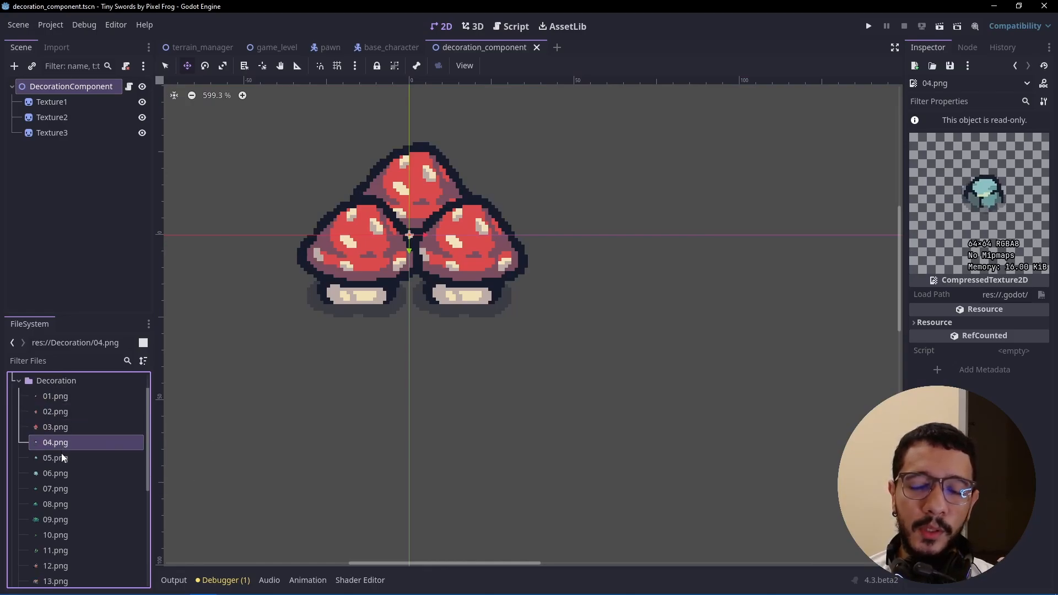
{"action": "left_click", "coordinate": [61, 454]}
{"action": "left_click", "coordinate": [61, 471]}
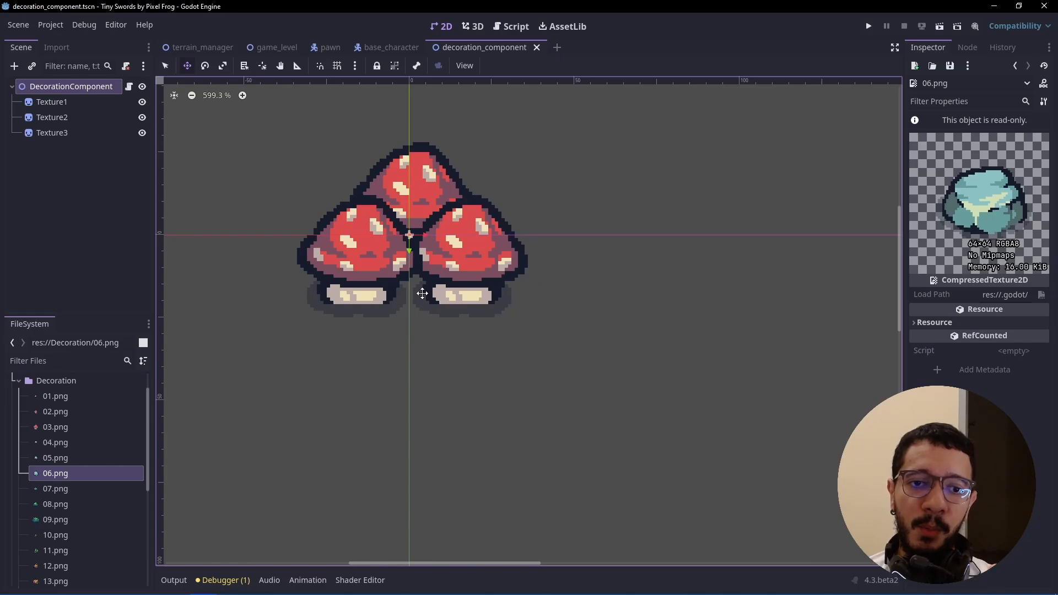
{"action": "left_click", "coordinate": [129, 87]}
{"action": "key", "text": "Return"}
{"action": "type", "text": "@e"}
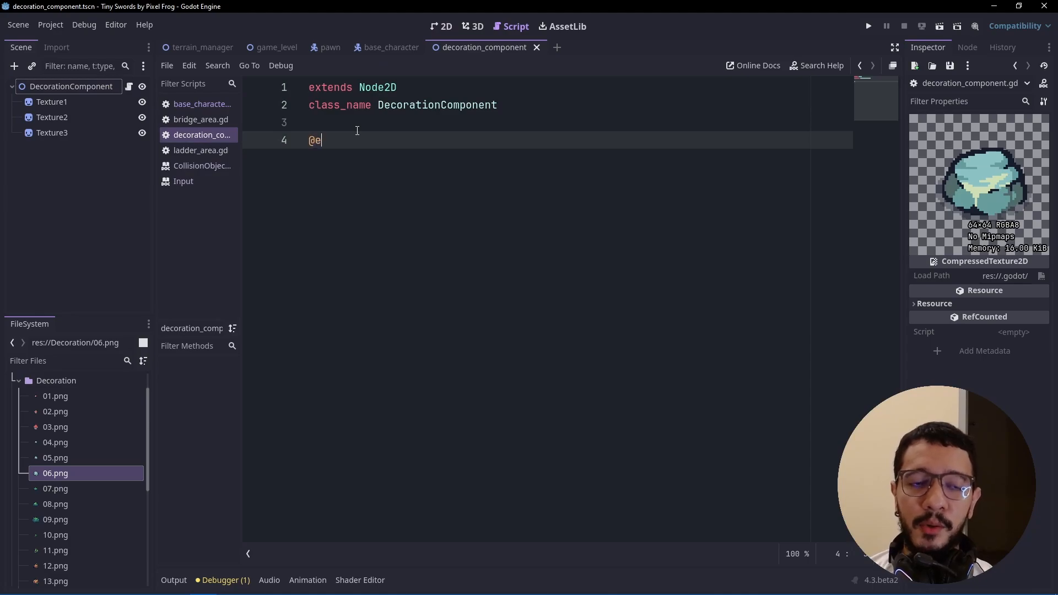
{"action": "type", "text": "xport_category(\"Var"}
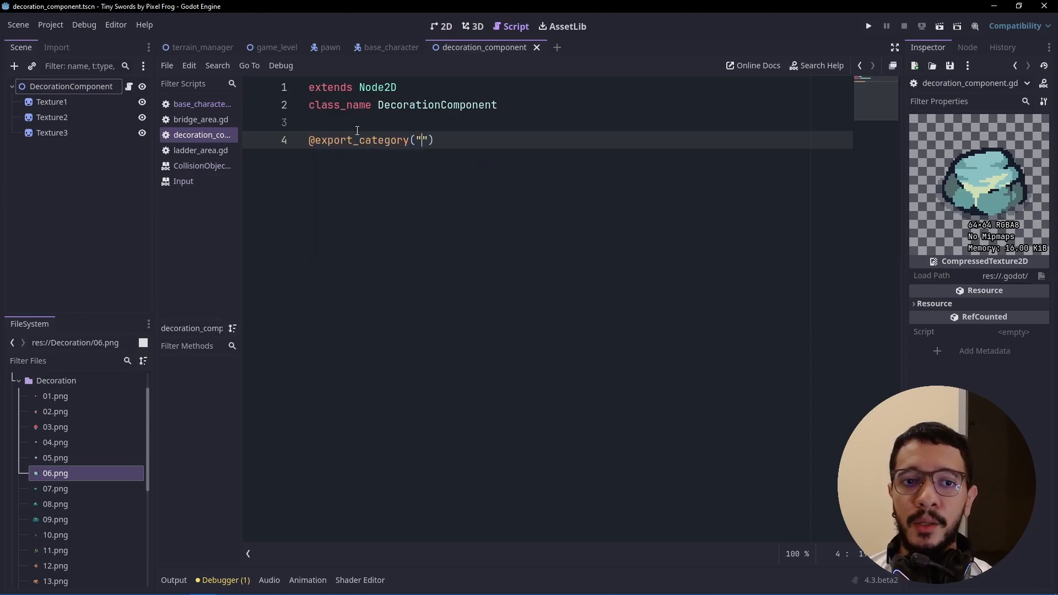
{"action": "type", "text": "iables\")"}
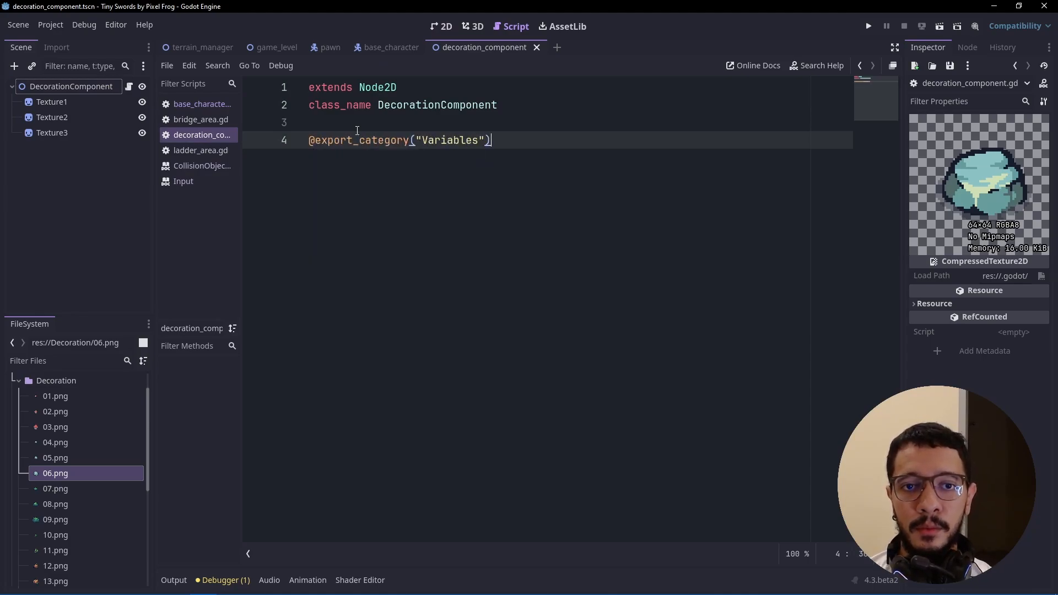
- Declare the exported variable _textures_list with the type Array[String] under the Variables category
{"action": "key", "text": "Return"}
{"action": "type", "text": "@export v"}
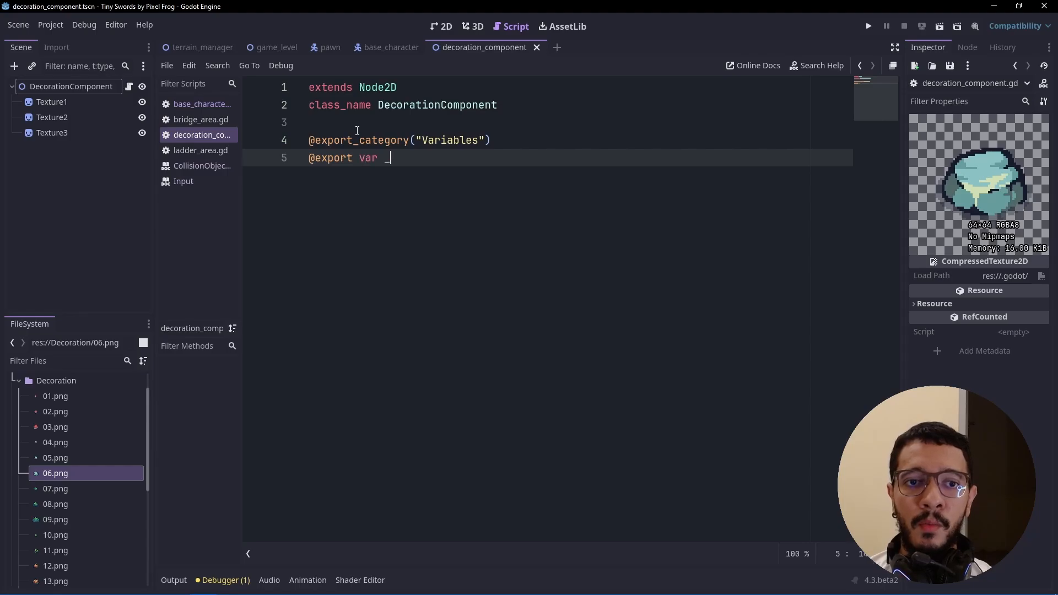
{"action": "type", "text": "ar _"}
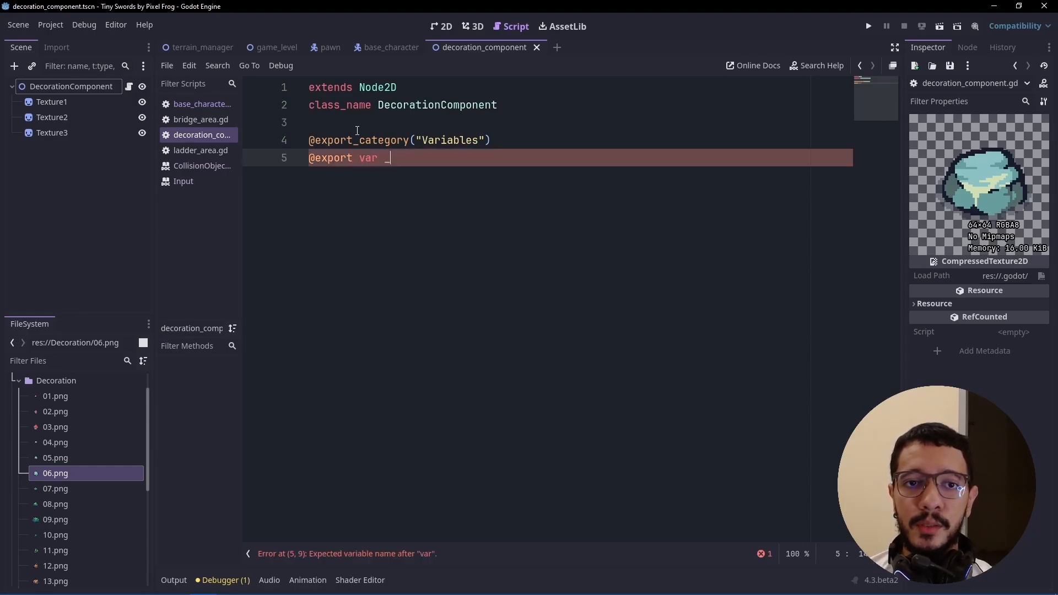
{"action": "type", "text": "textures_lis"}
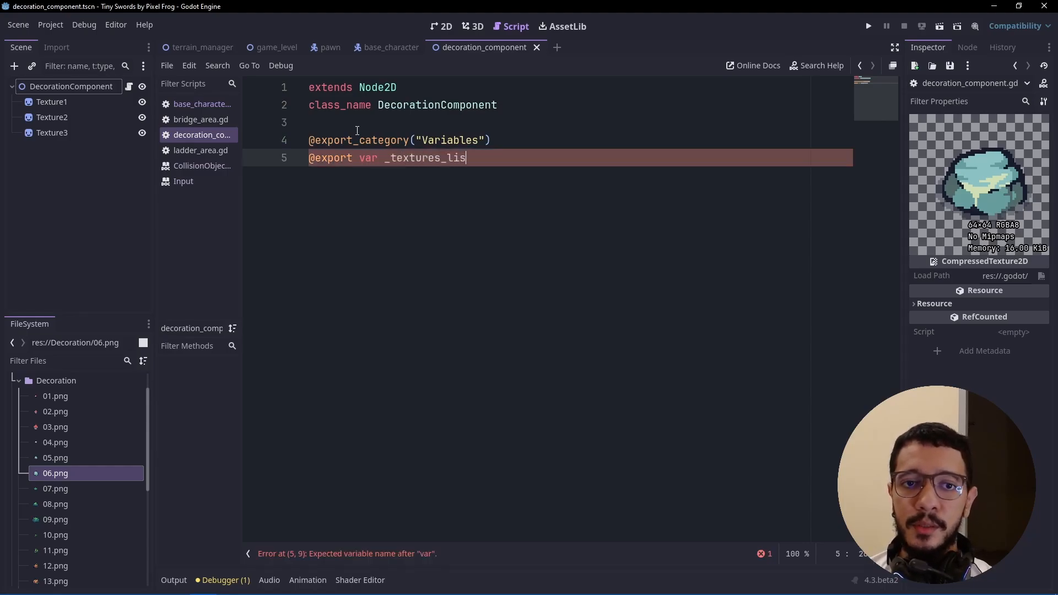
{"action": "type", "text": "t: Array["}
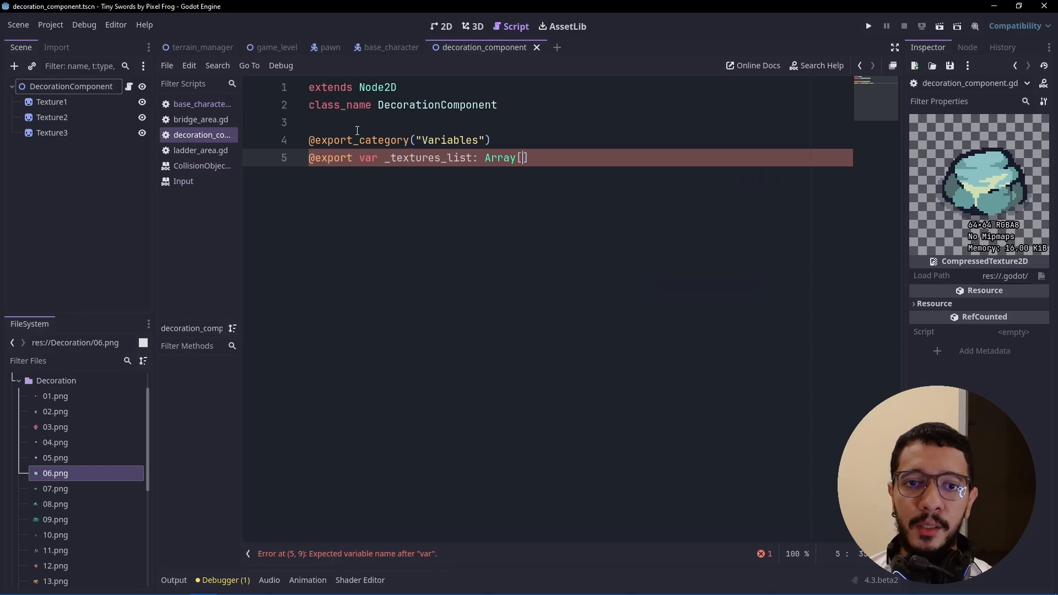
{"action": "type", "text": "String"}
{"action": "key", "text": "Return"}
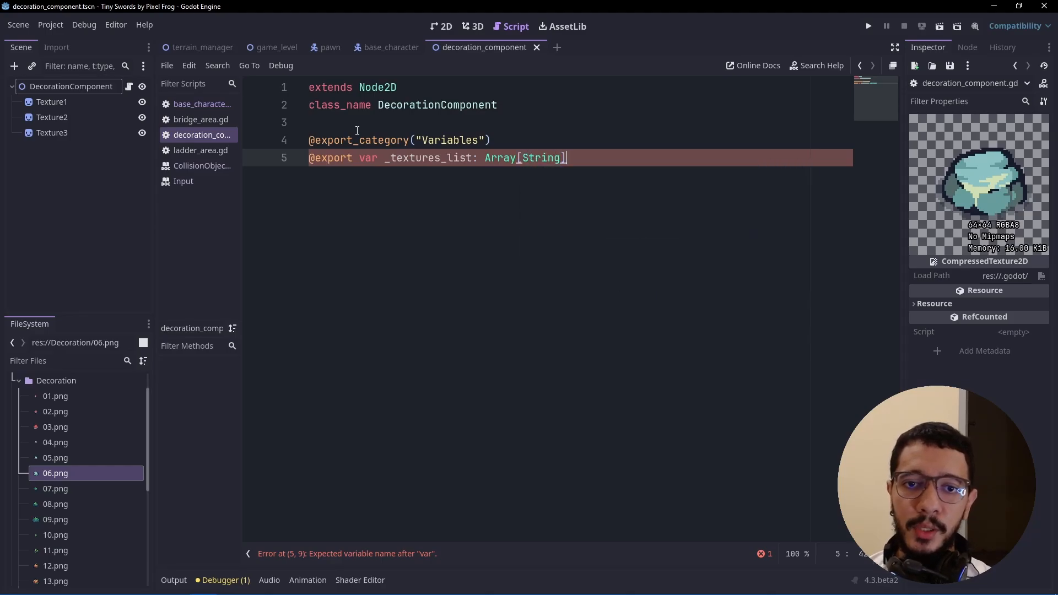
- Add a _ready() -> void function containing a pass placeholder below the exported variable
{"action": "key", "text": "Return"}
{"action": "key", "text": "Return"}
{"action": "type", "text": "func _r"}
{"action": "key", "text": "Return"}
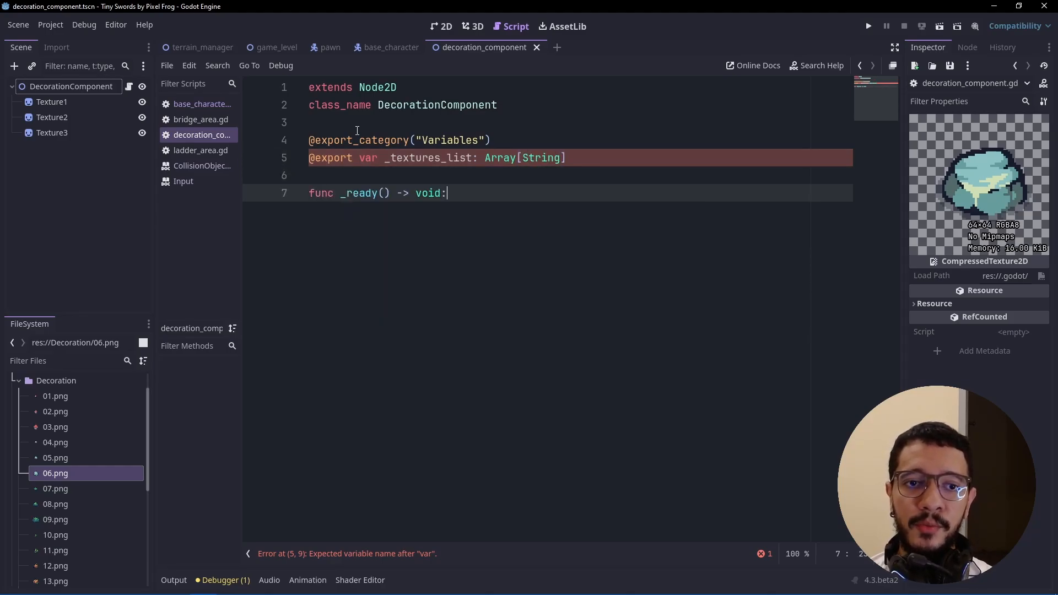
{"action": "key", "text": "Return"}
{"action": "type", "text": "pass"}
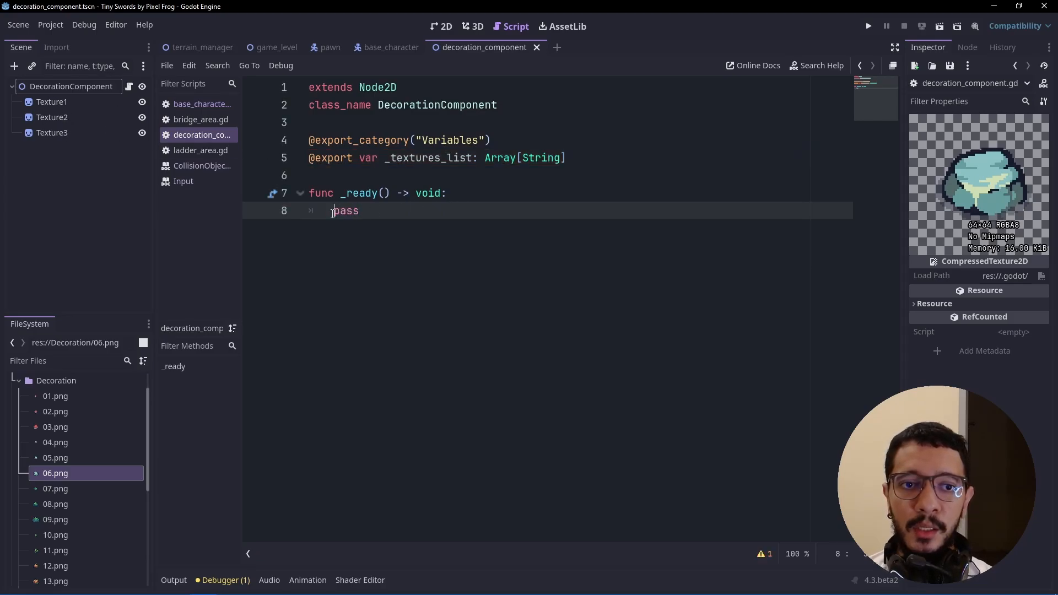
- Add a for loop over get_children() at the start of _ready() that prints each _children
{"action": "key", "text": "ctrl+shift+Return"}
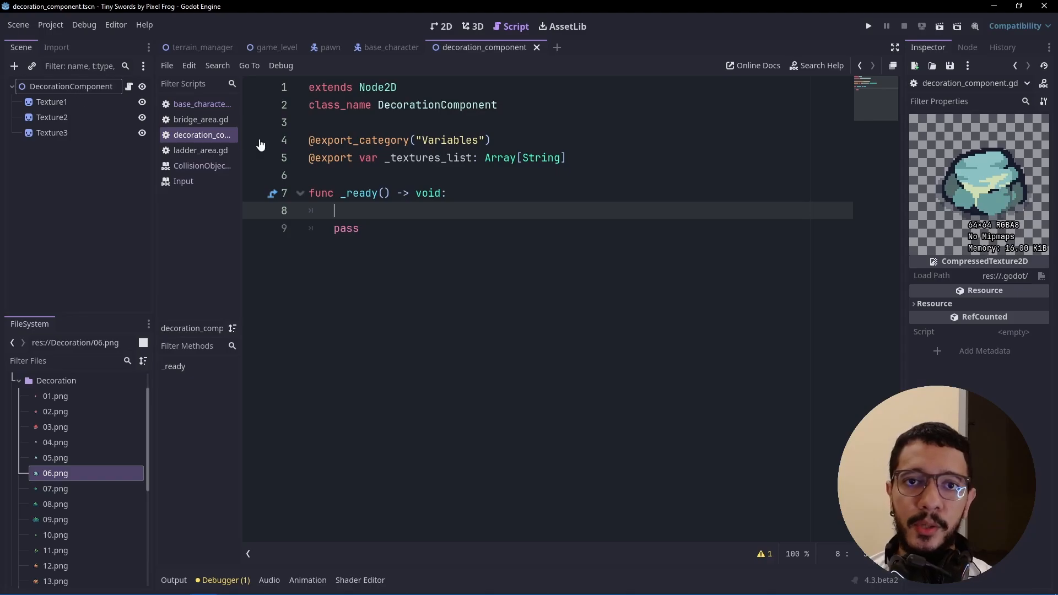
{"action": "type", "text": "for _chil"}
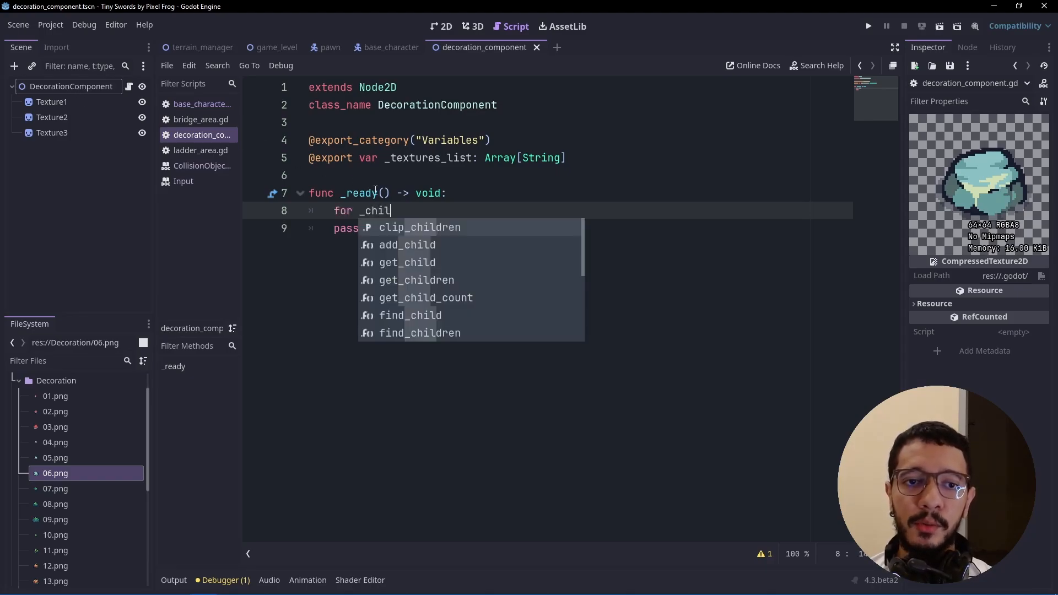
{"action": "type", "text": "dren in get_chil"}
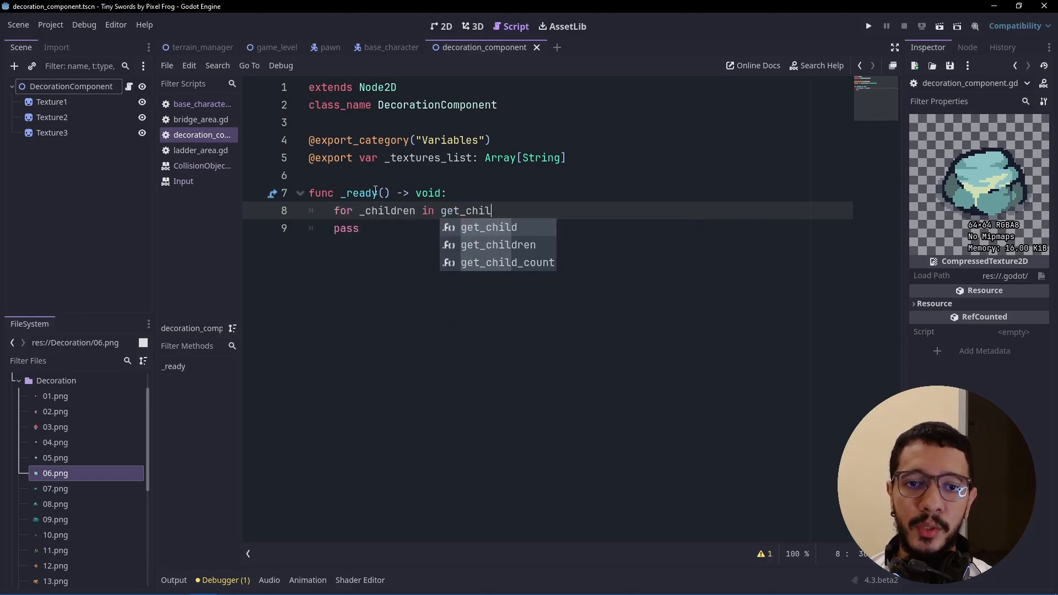
{"action": "key", "text": "Down"}
{"action": "key", "text": "Return"}
{"action": "type", "text": ":"}
{"action": "key", "text": "Return"}
{"action": "type", "text": "print"}
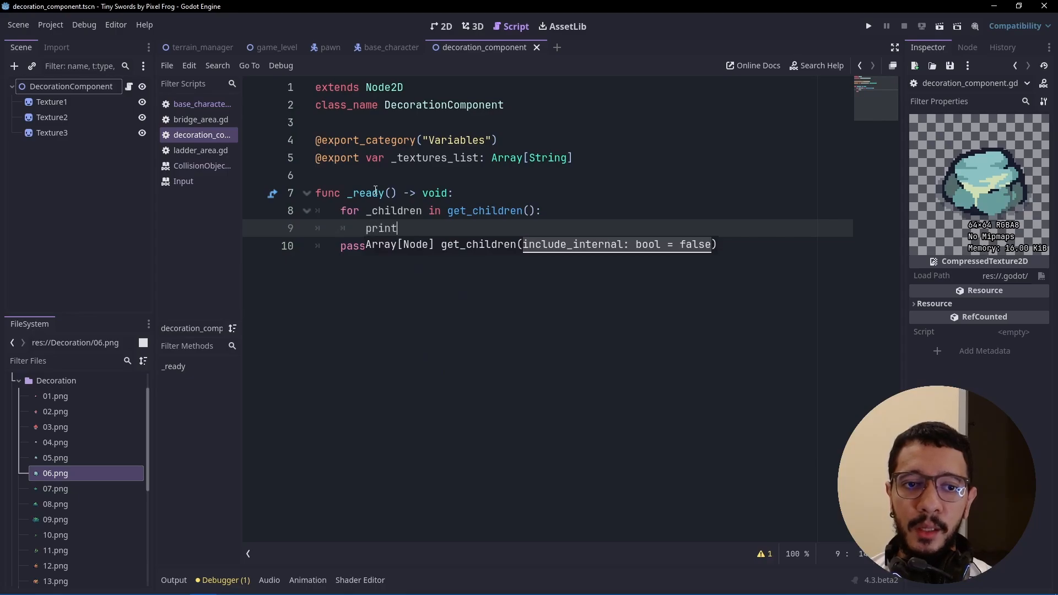
{"action": "type", "text": "(_children"}
- Delete the pass placeholder below the loop in _ready()
{"action": "key", "text": "Down"}
{"action": "key", "text": "ctrl+shift+Left"}
{"action": "key", "text": "ctrl+shift+Left"}
{"action": "key", "text": "ctrl+shift+Left"}
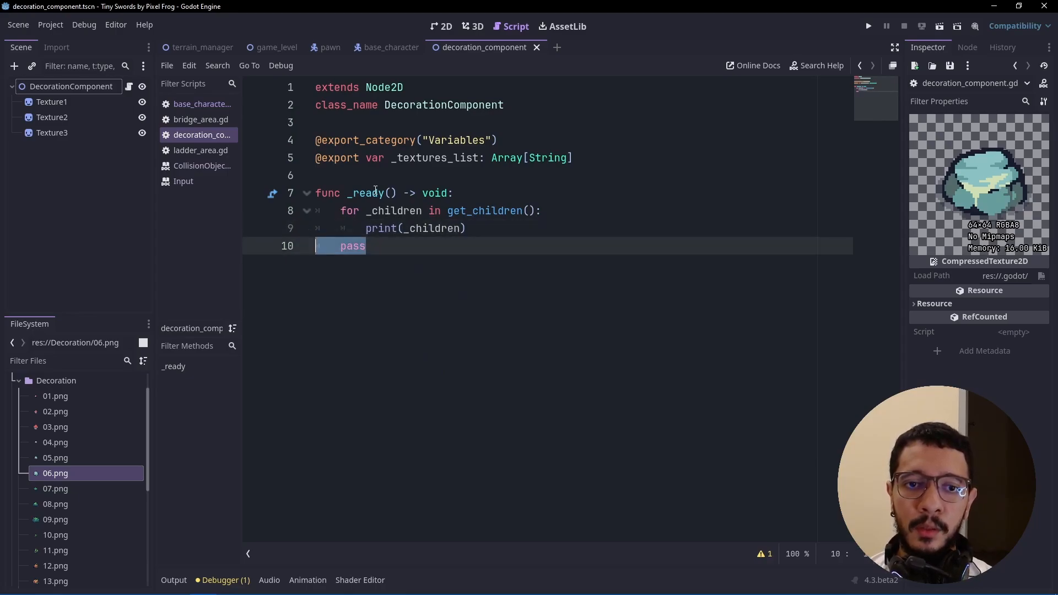
{"action": "key", "text": "BackSpace"}
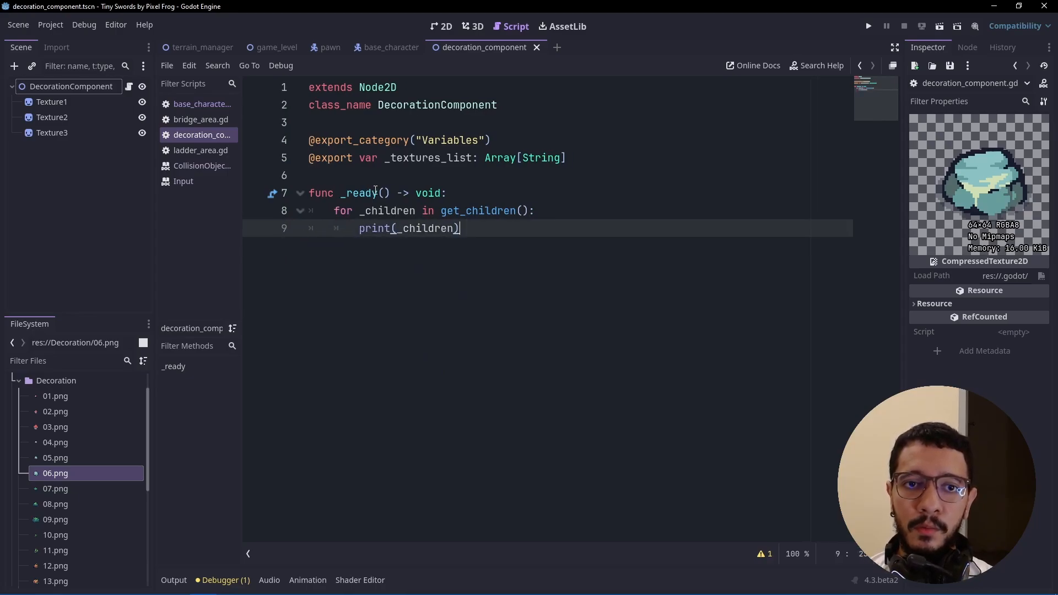
- Run the current scene, check the printed child nodes in the output, and stop the run
{"action": "left_click", "coordinate": [938, 28]}
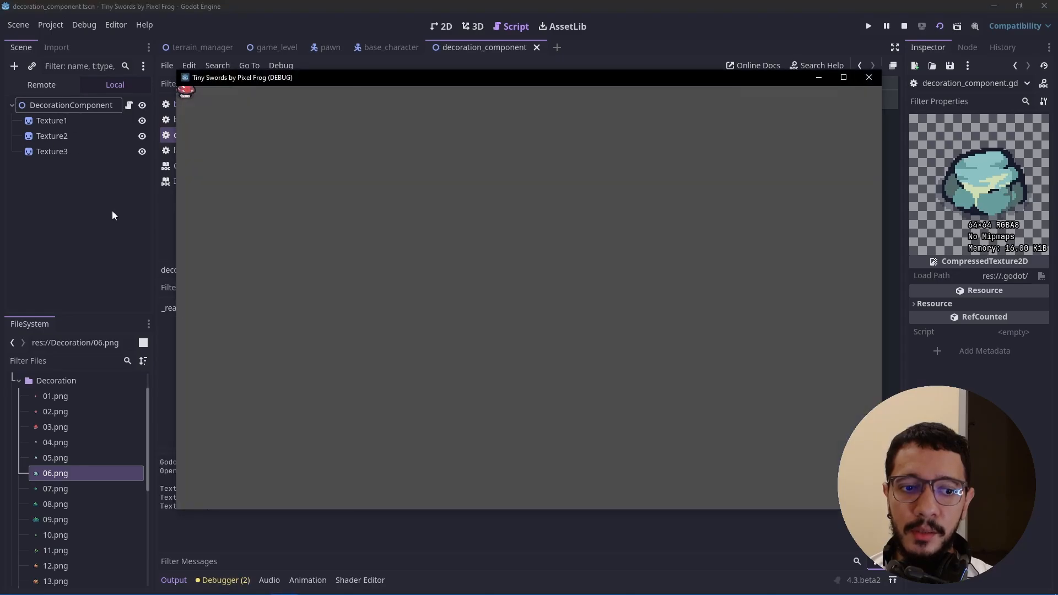
{"action": "left_click", "coordinate": [208, 533]}
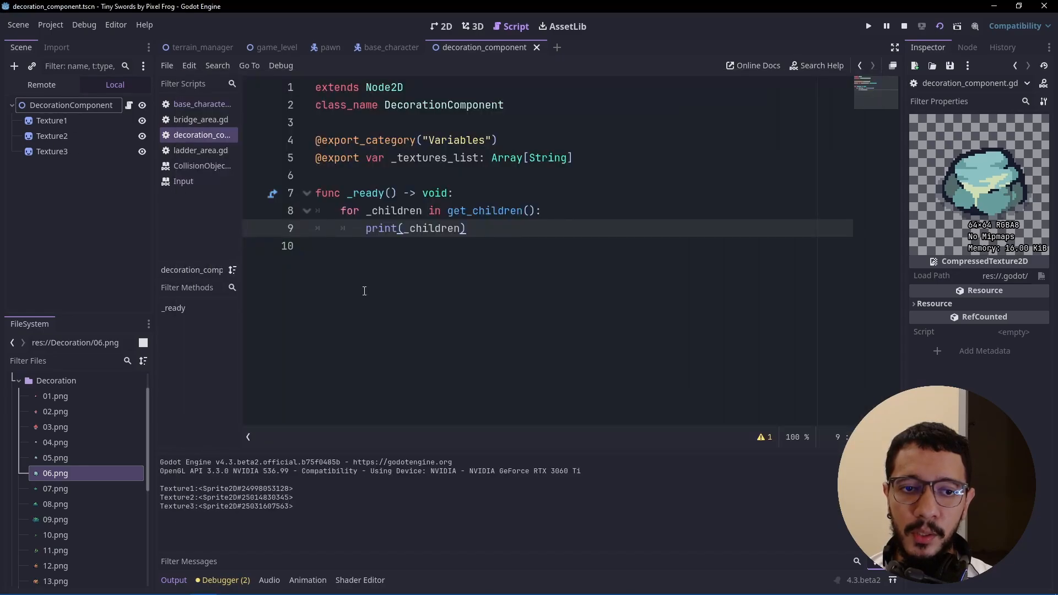
{"action": "left_click", "coordinate": [903, 26]}
- Insert a _children.texture = load() assignment above the print line in the loop, with its parentheses split over separate lines
{"action": "double_click", "coordinate": [437, 229]}
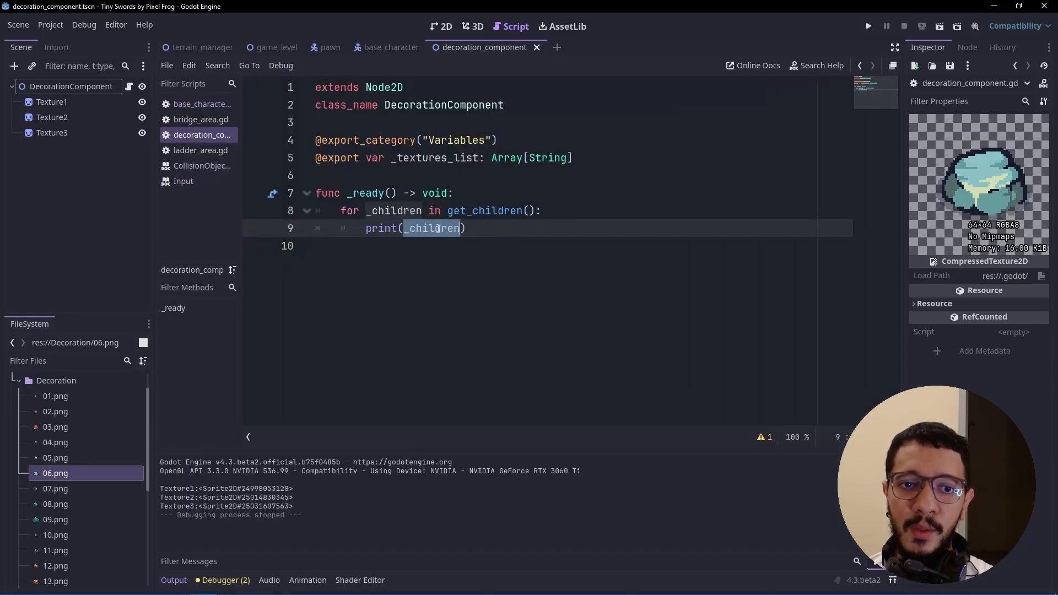
{"action": "key", "text": "Up"}
{"action": "key", "text": "End"}
{"action": "key", "text": "Return"}
{"action": "type", "text": "_children."}
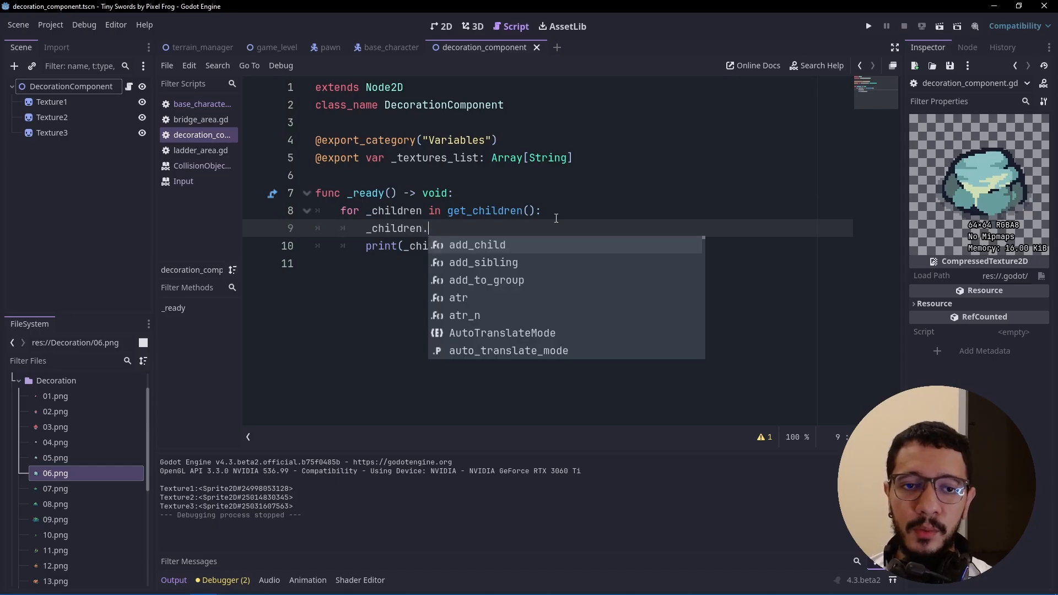
{"action": "type", "text": "texture = l"}
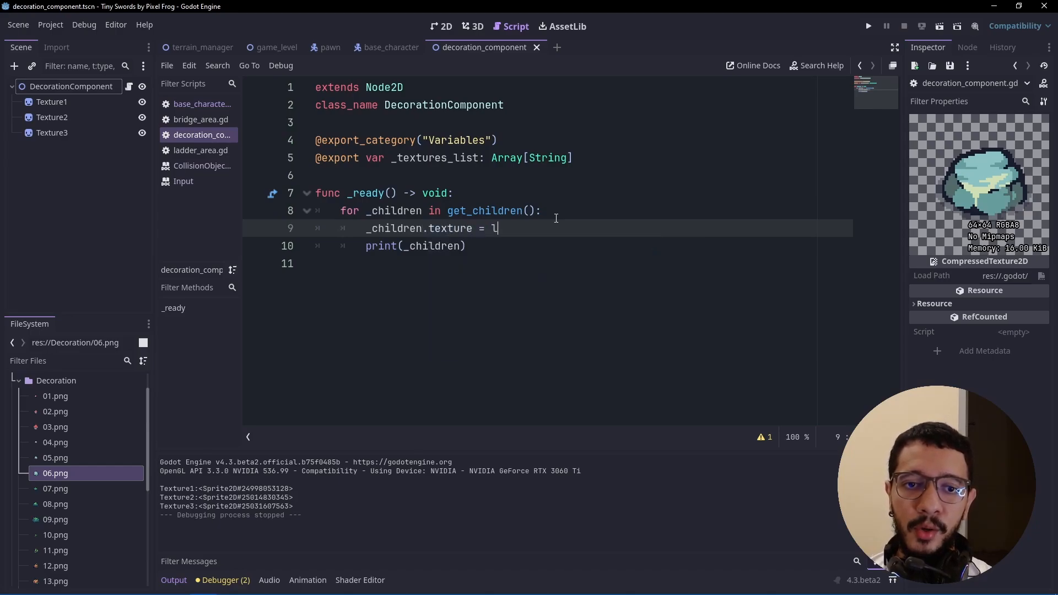
{"action": "type", "text": "oad("}
{"action": "key", "text": "Return"}
- Pass _textures_list.pick_random() as the argument of the load() call
{"action": "double_click", "coordinate": [431, 159]}
{"action": "key", "text": "ctrl+c"}
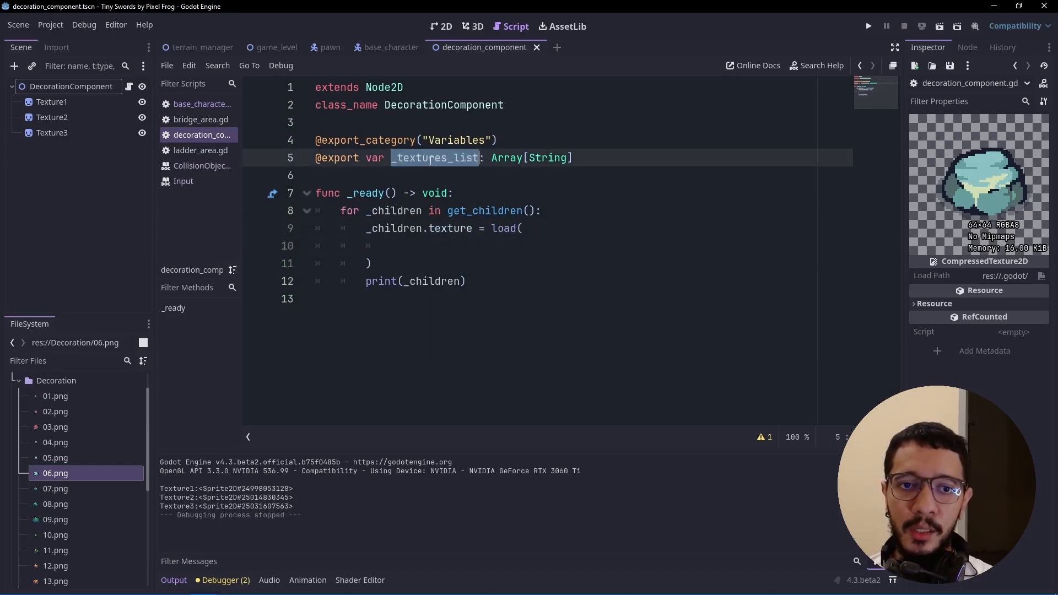
{"action": "left_click", "coordinate": [400, 251]}
{"action": "key", "text": "ctrl+v"}
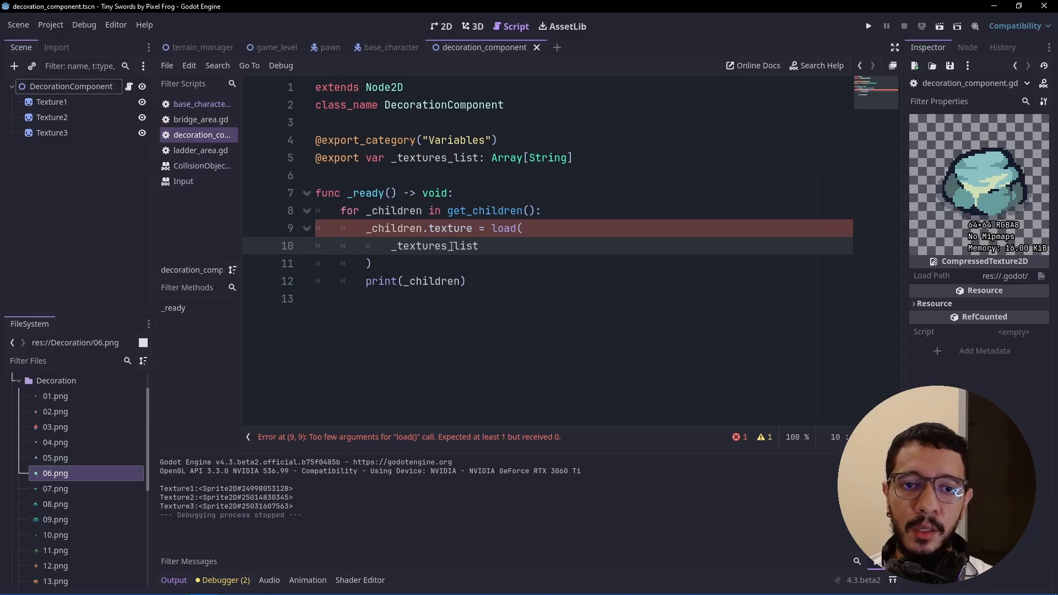
{"action": "type", "text": "."}
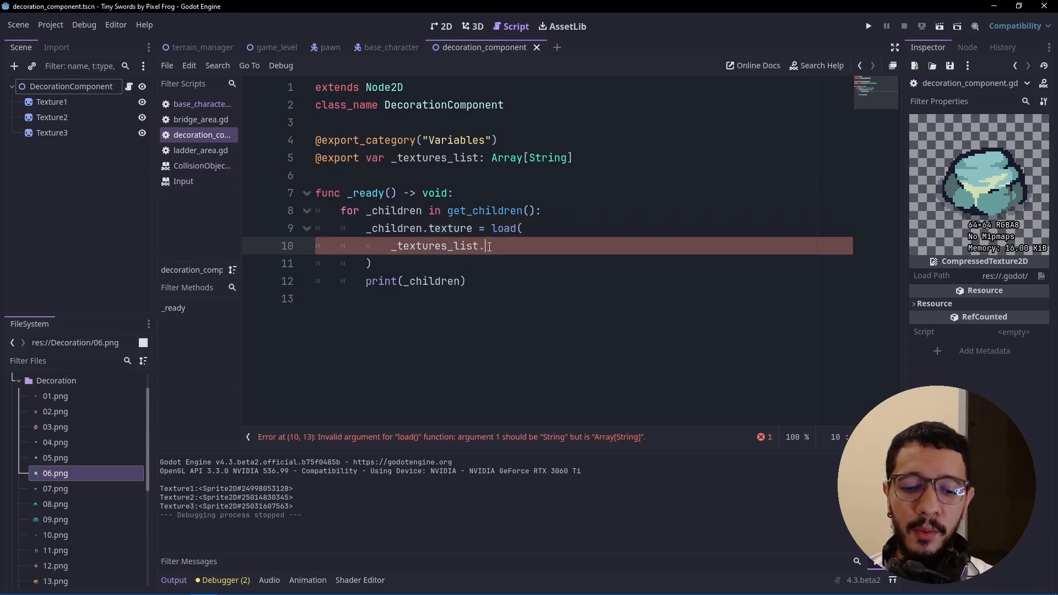
{"action": "type", "text": "pick_random()"}
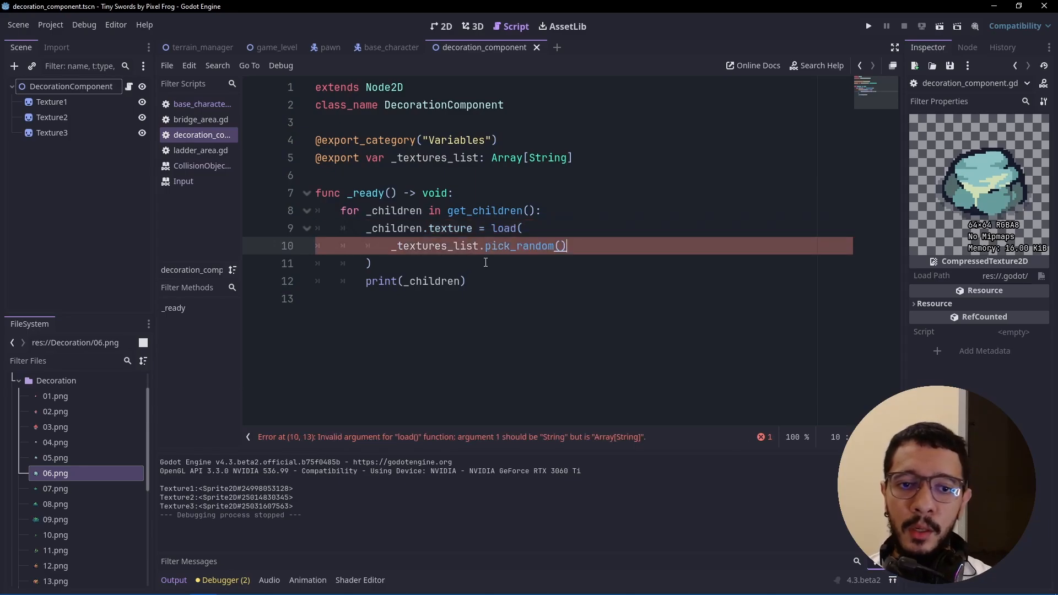
- Delete the print(_children) line from the loop and save the script
{"action": "left_click_drag", "start_coordinate": [473, 282], "coordinate": [478, 267]}
{"action": "key", "text": "BackSpace"}
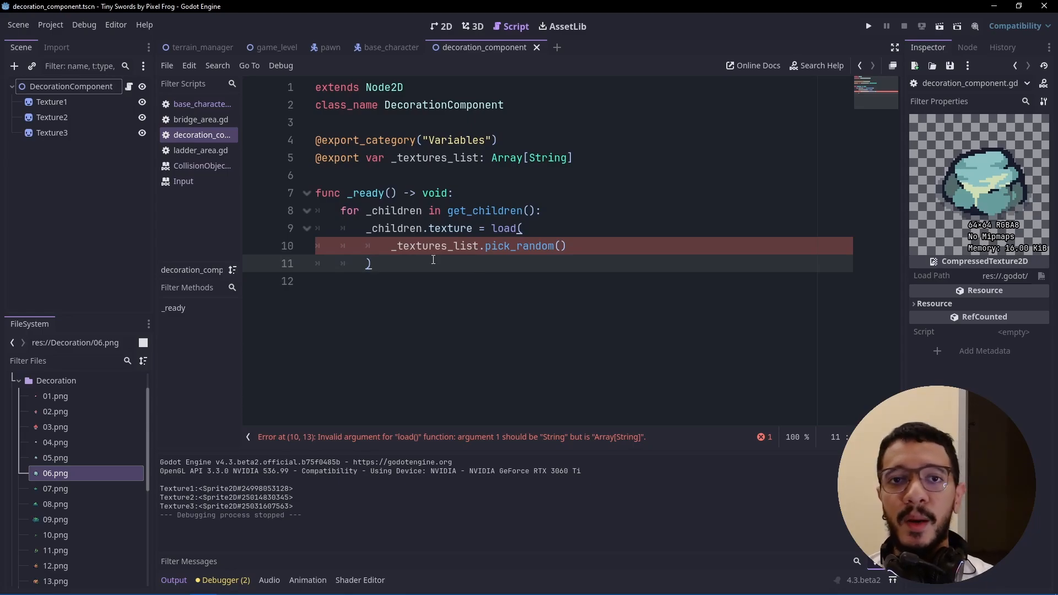
{"action": "left_click", "coordinate": [371, 180]}
{"action": "key", "text": "ctrl+s"}
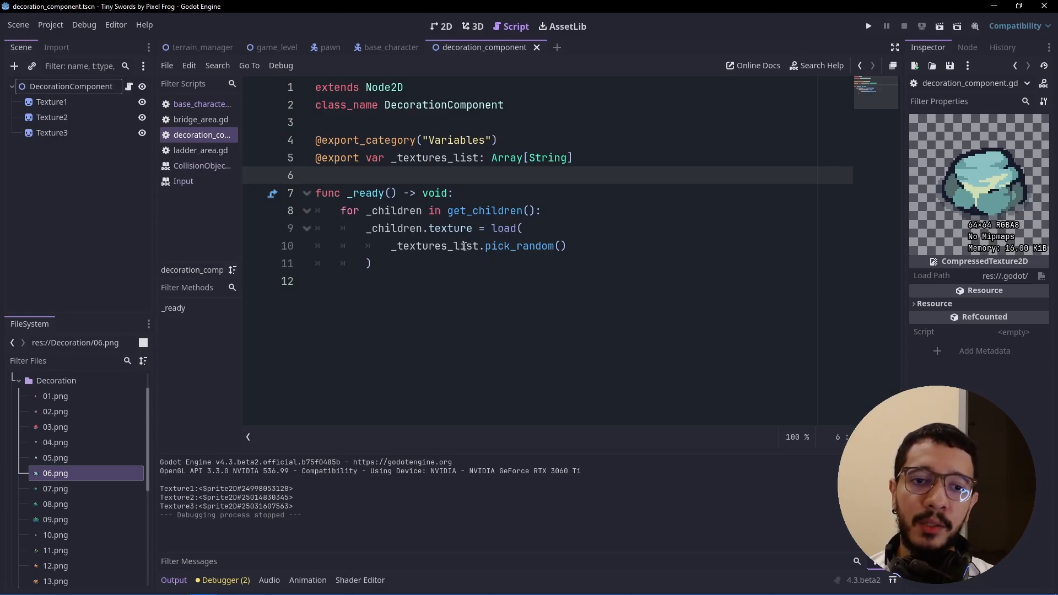
{"action": "left_click_drag", "start_coordinate": [372, 264], "coordinate": [362, 227]}
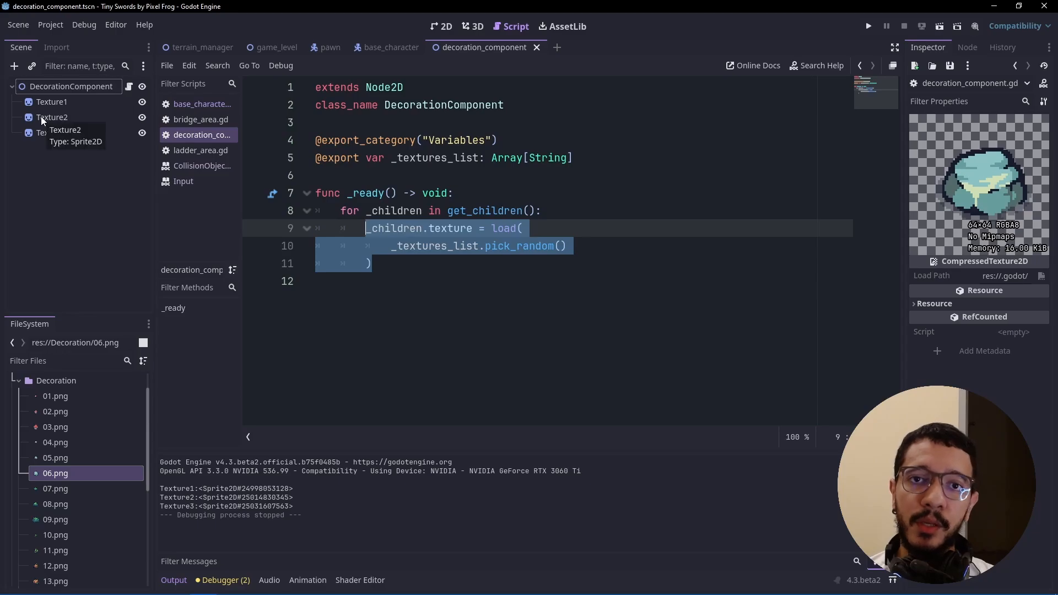
{"action": "left_click", "coordinate": [341, 176]}
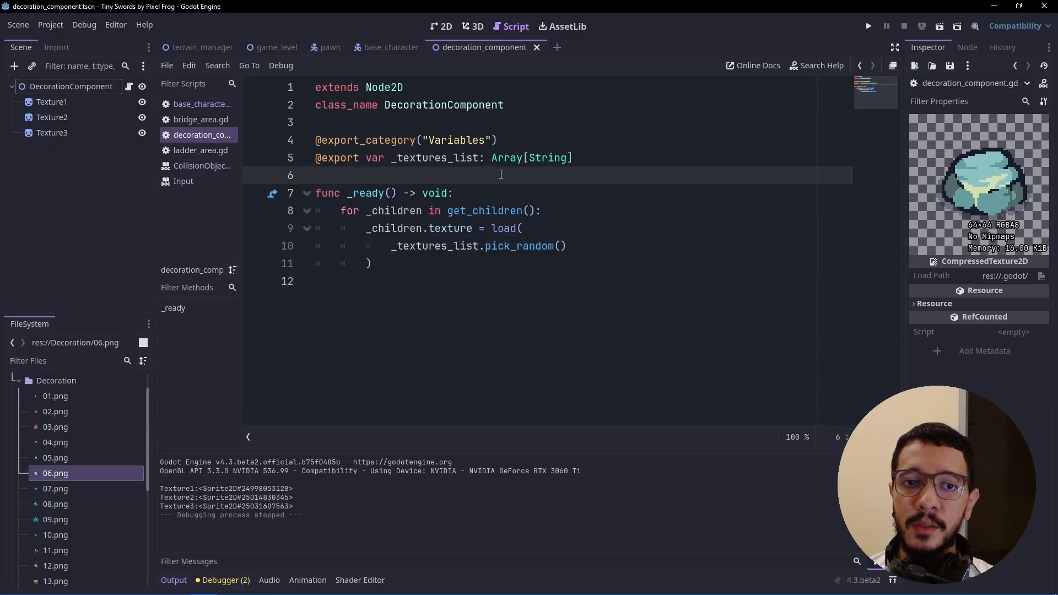
{"action": "double_click", "coordinate": [442, 159]}
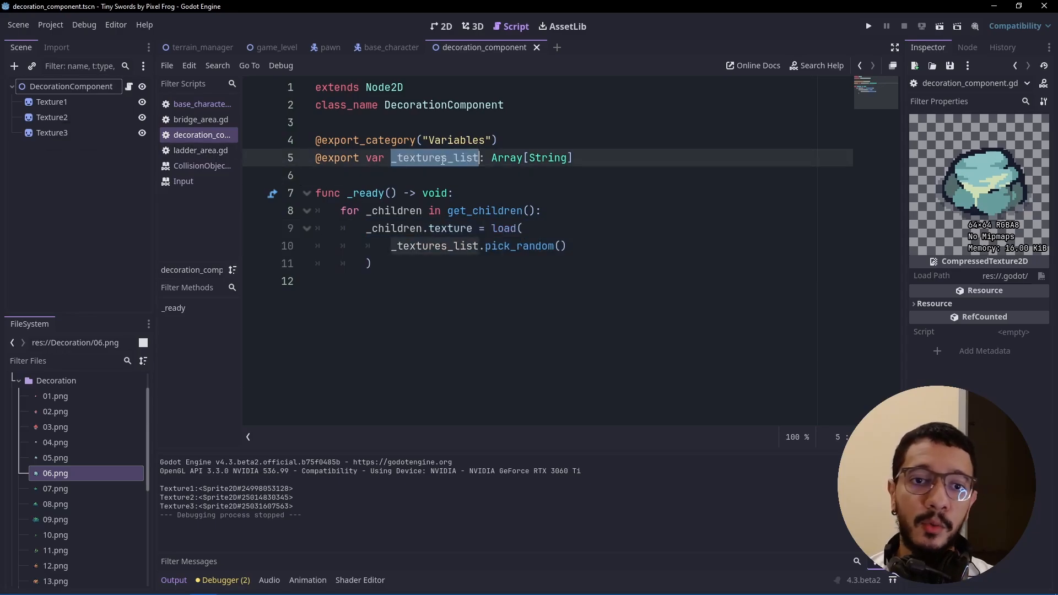
{"action": "left_click", "coordinate": [382, 180]}
{"action": "left_click", "coordinate": [344, 119]}
- In the 2D view, clear the texture of Texture1, Texture2 and Texture3 together and save the scene
{"action": "left_click", "coordinate": [442, 27]}
{"action": "left_click", "coordinate": [136, 147]}
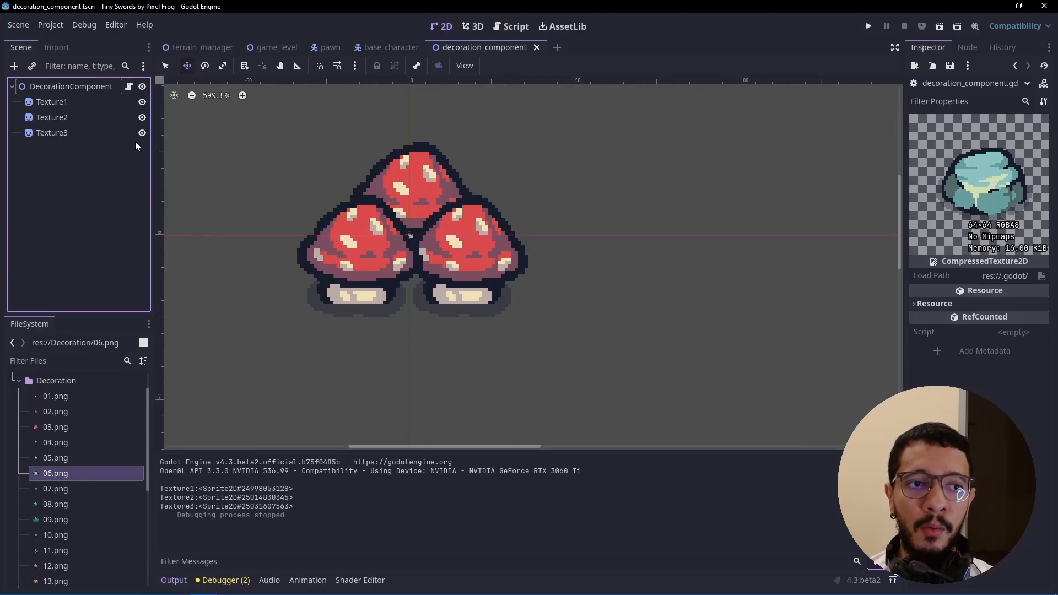
{"action": "left_click", "coordinate": [76, 129]}
{"action": "left_click", "coordinate": [79, 105], "text": "shift"}
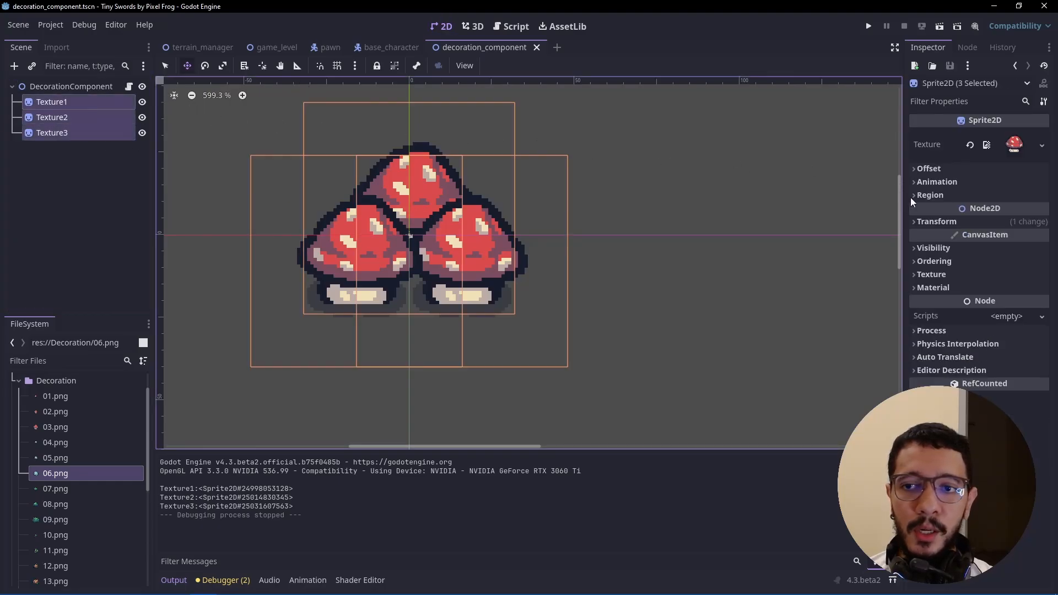
{"action": "left_click", "coordinate": [970, 145]}
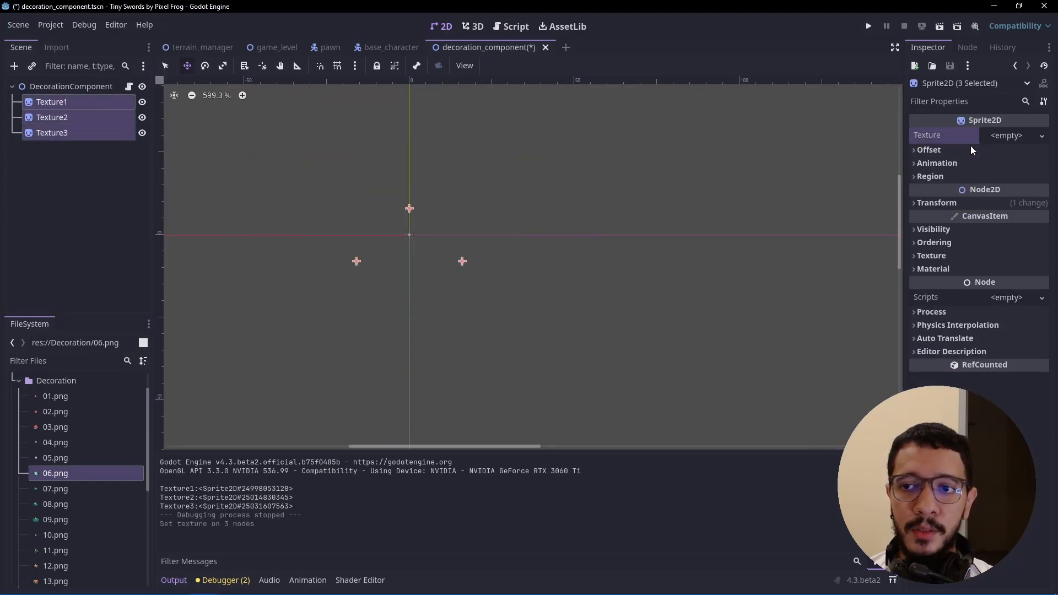
{"action": "left_click", "coordinate": [79, 200]}
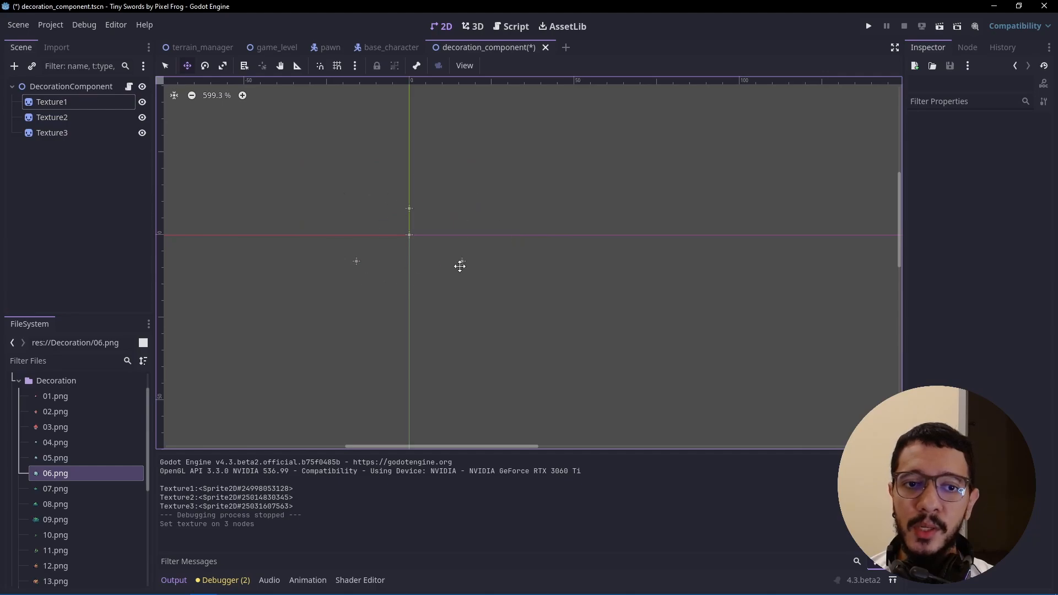
{"action": "key", "text": "ctrl+s"}
- Create a new inherited scene based on decoration_component.tscn and rename its root node Mushroom
{"action": "left_click", "coordinate": [18, 25]}
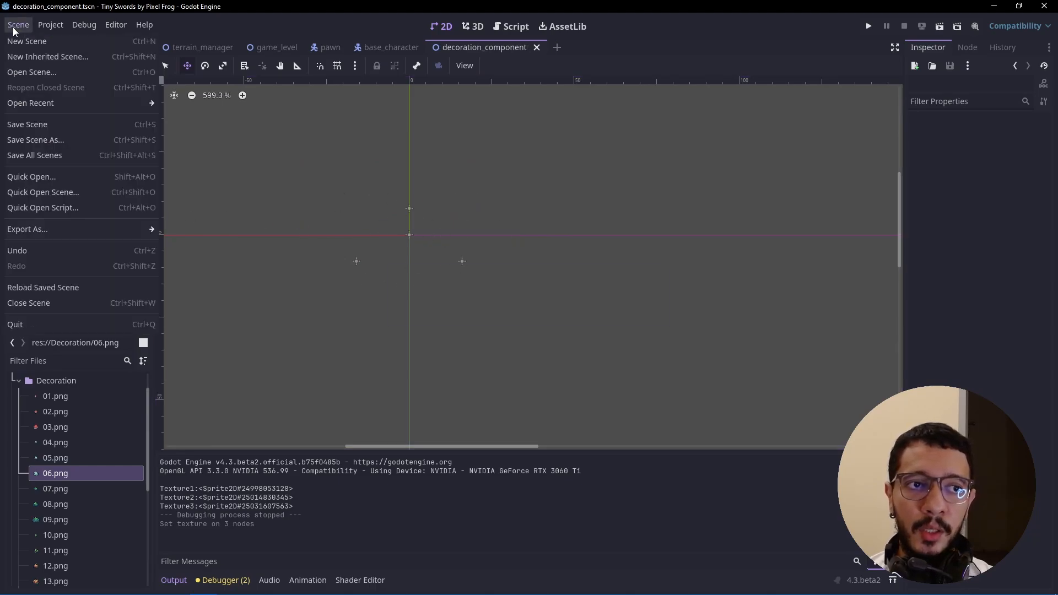
{"action": "left_click", "coordinate": [24, 58]}
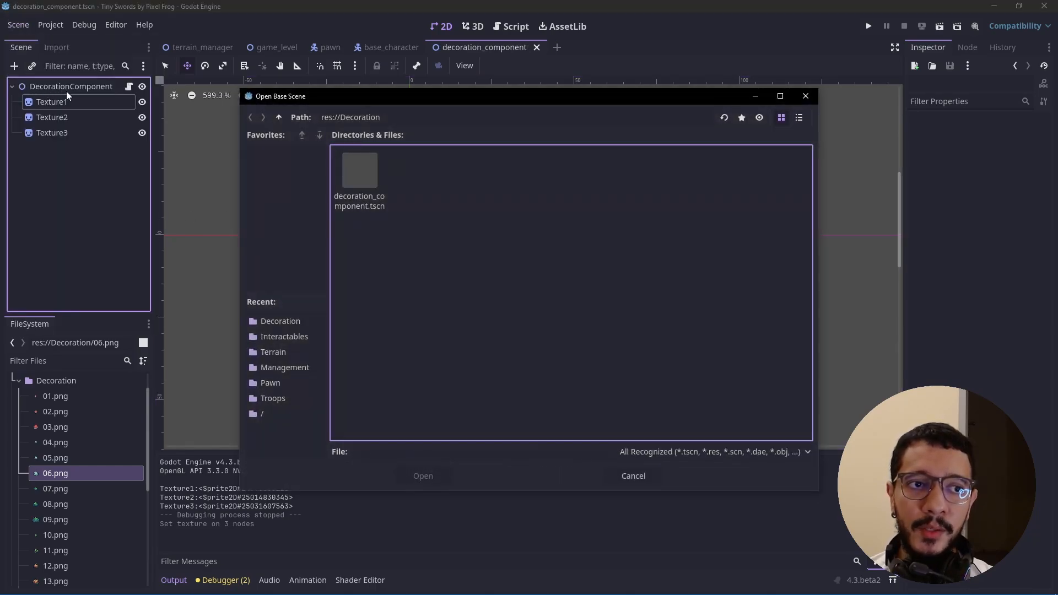
{"action": "double_click", "coordinate": [365, 187]}
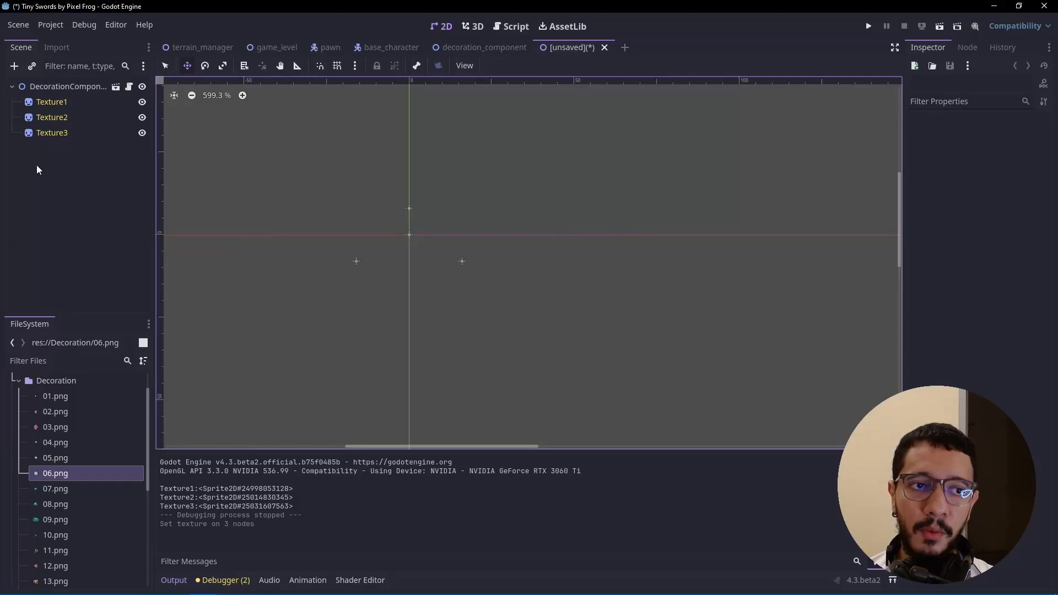
{"action": "double_click", "coordinate": [65, 89]}
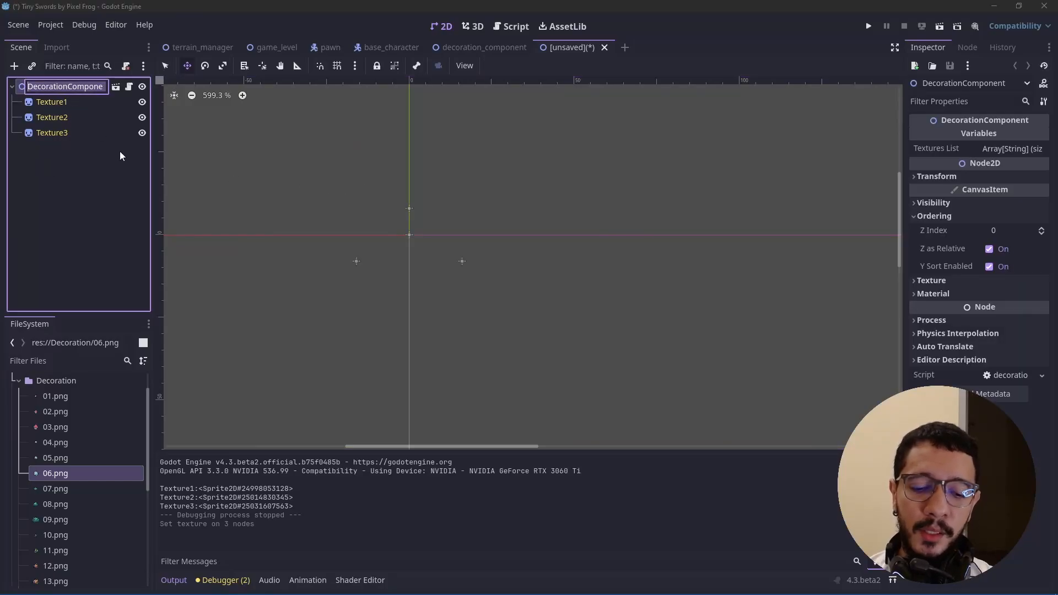
{"action": "type", "text": "Mushroom"}
{"action": "key", "text": "Return"}
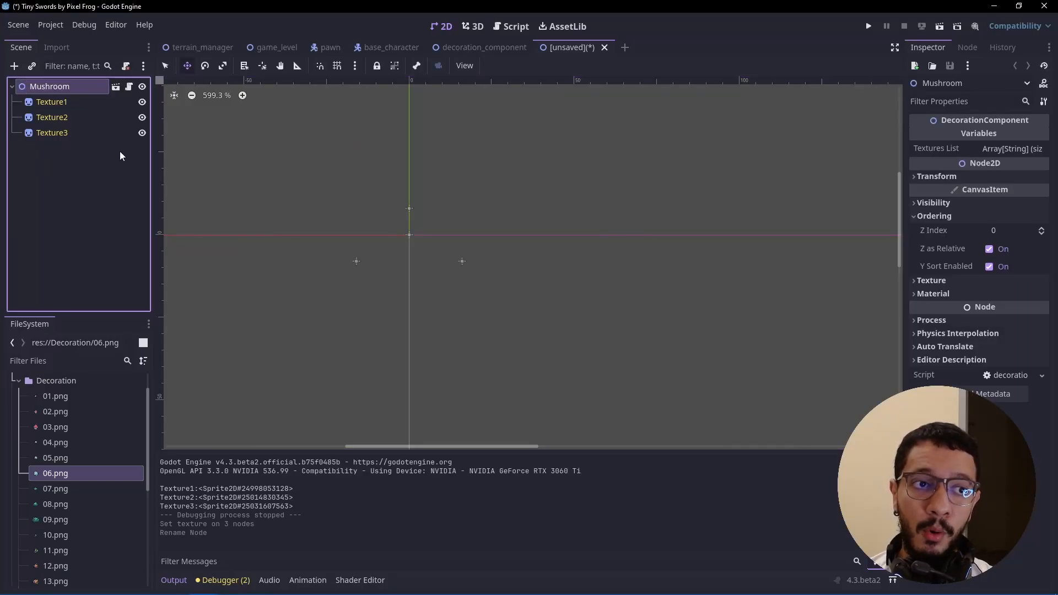
- Save the inherited scene as mushroom.tscn in the res://Decoration folder
{"action": "left_click", "coordinate": [120, 151]}
{"action": "key", "text": "ctrl+s"}
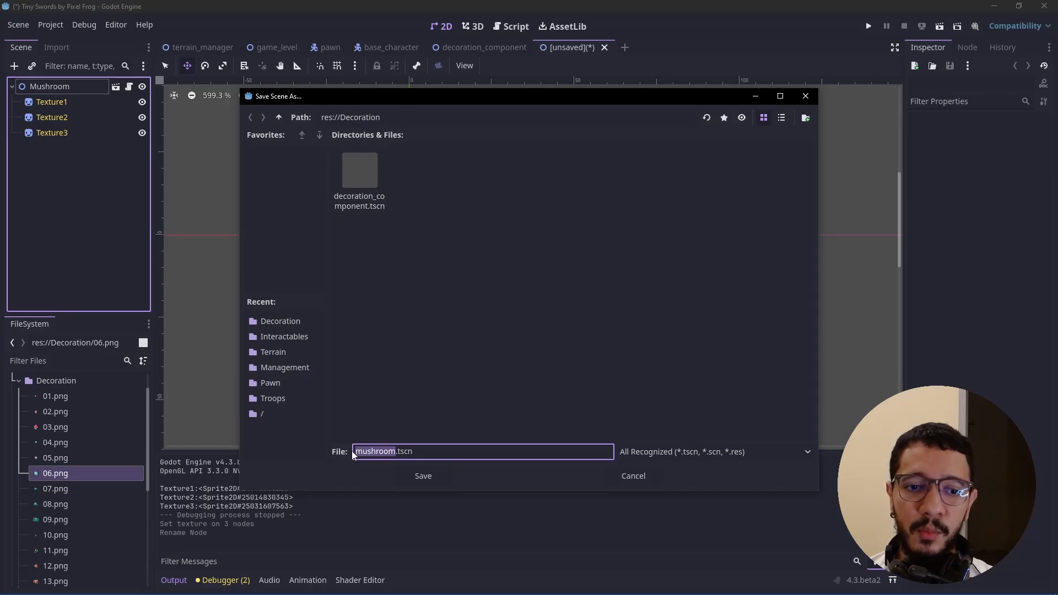
{"action": "left_click", "coordinate": [422, 475]}
- Create a new folder named Mushroom inside the Decoration folder
{"action": "scroll", "coordinate": [62, 409], "scroll_direction": "up", "scroll_amount": 1}
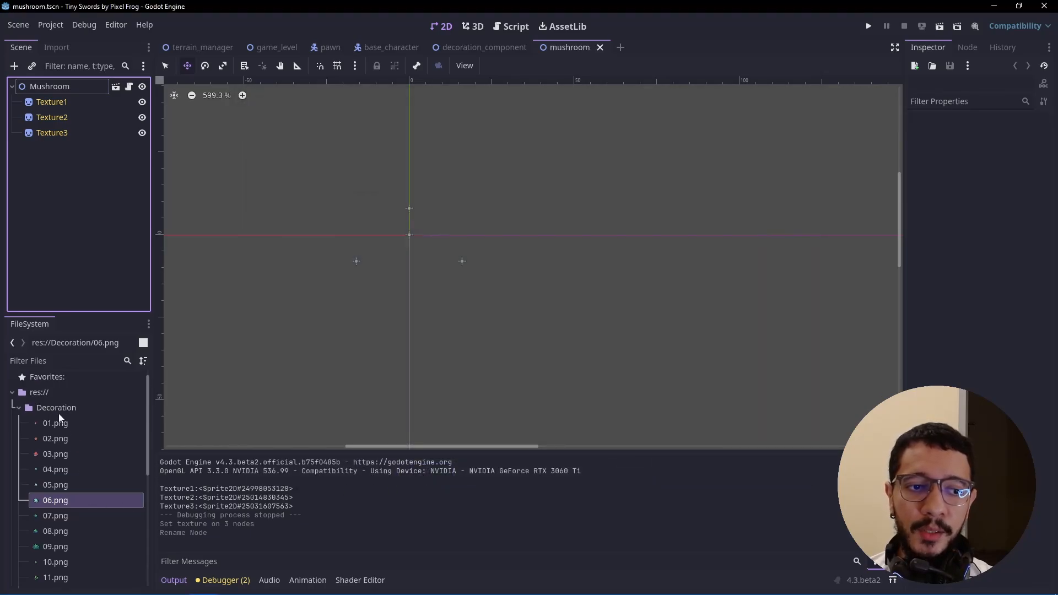
{"action": "left_click", "coordinate": [50, 408]}
{"action": "right_click", "coordinate": [53, 408]}
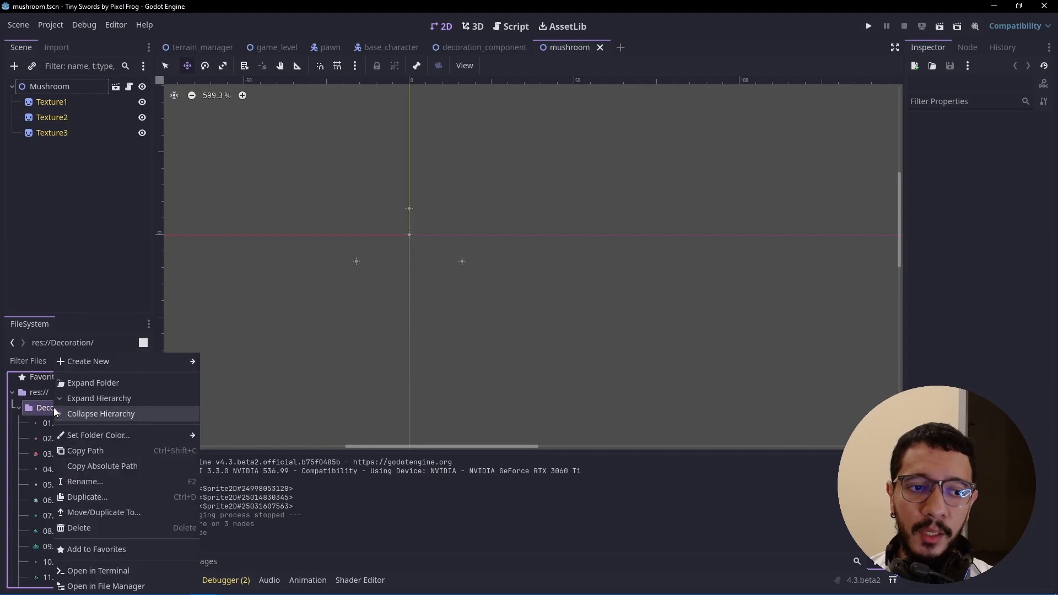
{"action": "mouse_move", "coordinate": [99, 362]}
{"action": "left_click", "coordinate": [219, 363]}
{"action": "type", "text": "Mushroom"}
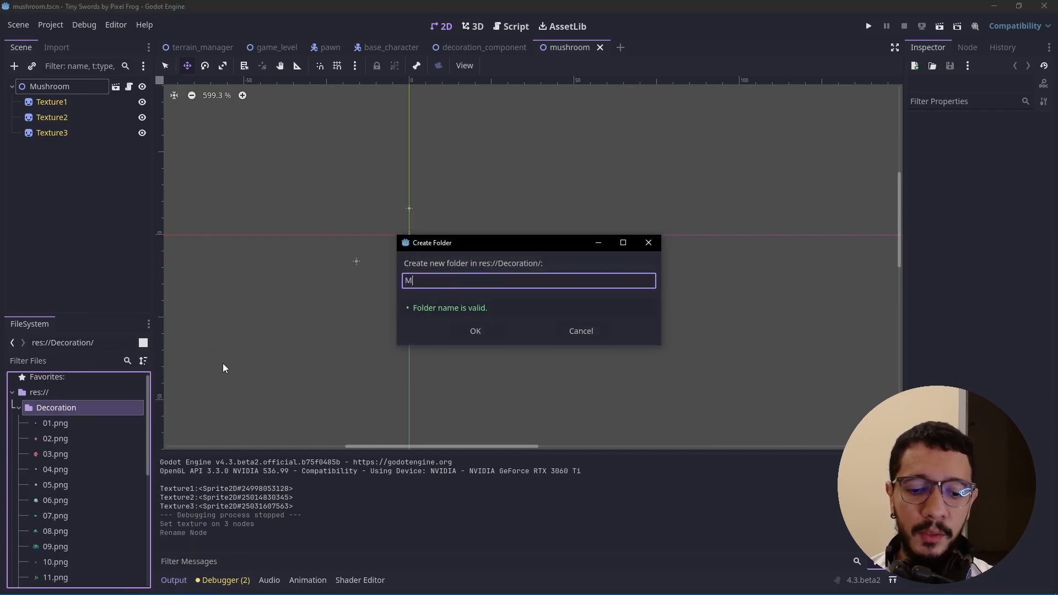
{"action": "key", "text": "Return"}
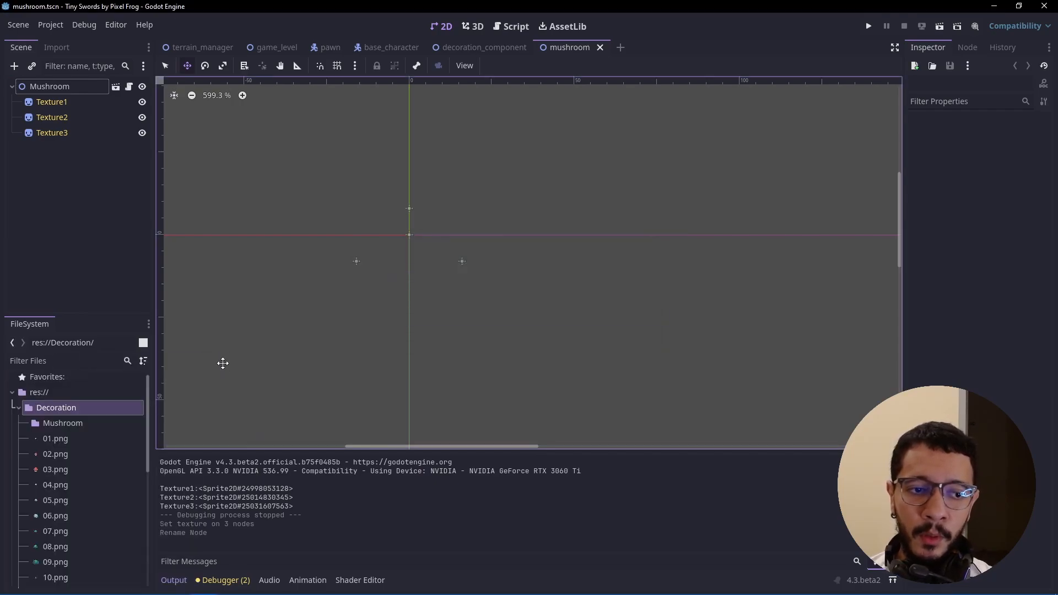
- Move the images 01.png to 03.png into the Decoration/Mushroom folder
{"action": "left_click", "coordinate": [59, 439]}
{"action": "left_click", "coordinate": [61, 466], "text": "shift"}
{"action": "left_click_drag", "start_coordinate": [54, 444], "coordinate": [61, 422]}
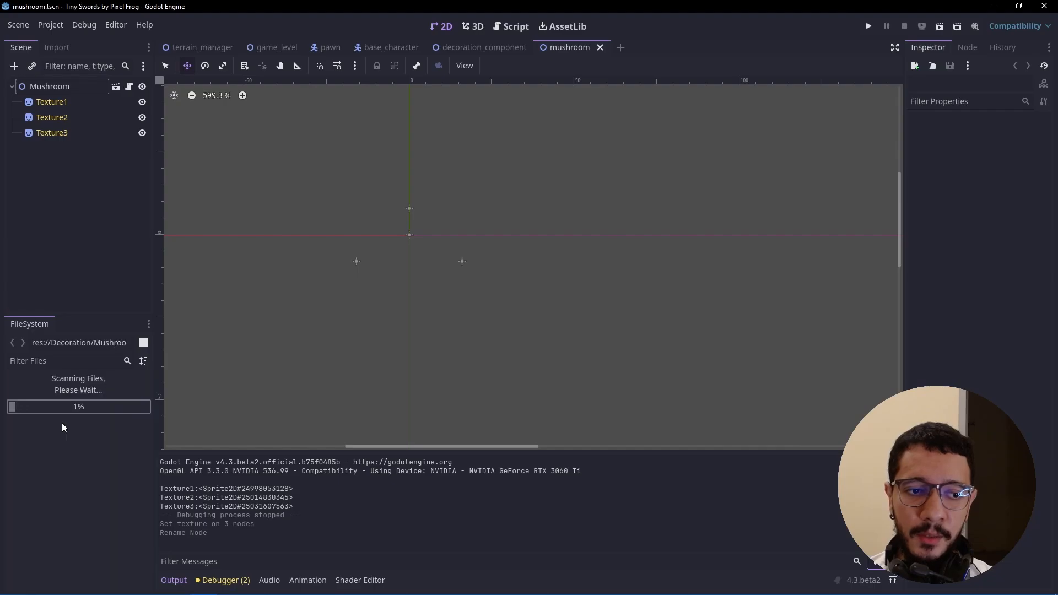
- Move mushroom.tscn into the Decoration/Mushroom folder and expand that folder
{"action": "scroll", "coordinate": [74, 434], "scroll_direction": "down", "scroll_amount": 3}
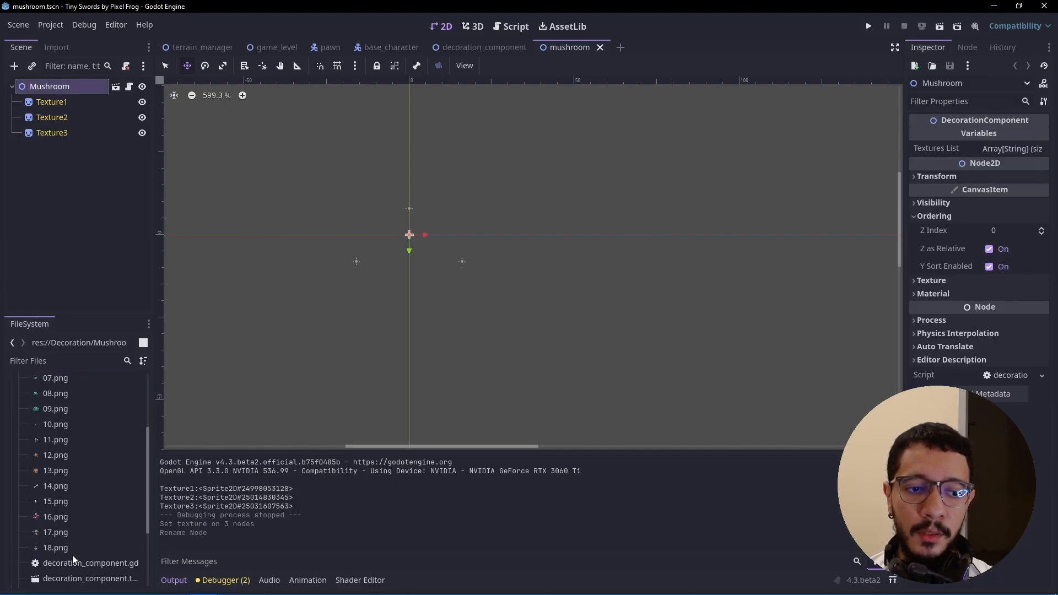
{"action": "scroll", "coordinate": [65, 548], "scroll_direction": "down", "scroll_amount": 3}
{"action": "left_click_drag", "start_coordinate": [61, 541], "coordinate": [55, 430]}
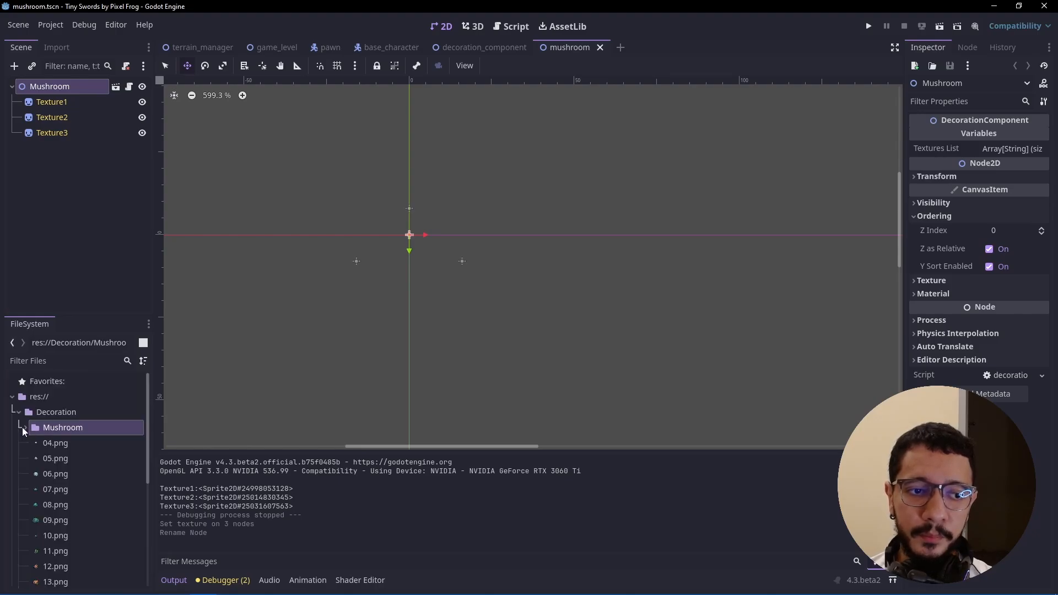
{"action": "left_click", "coordinate": [23, 428]}
- Set the size of the Mushroom root node's Textures List array to 3
{"action": "left_click", "coordinate": [60, 275]}
{"action": "left_click", "coordinate": [57, 86]}
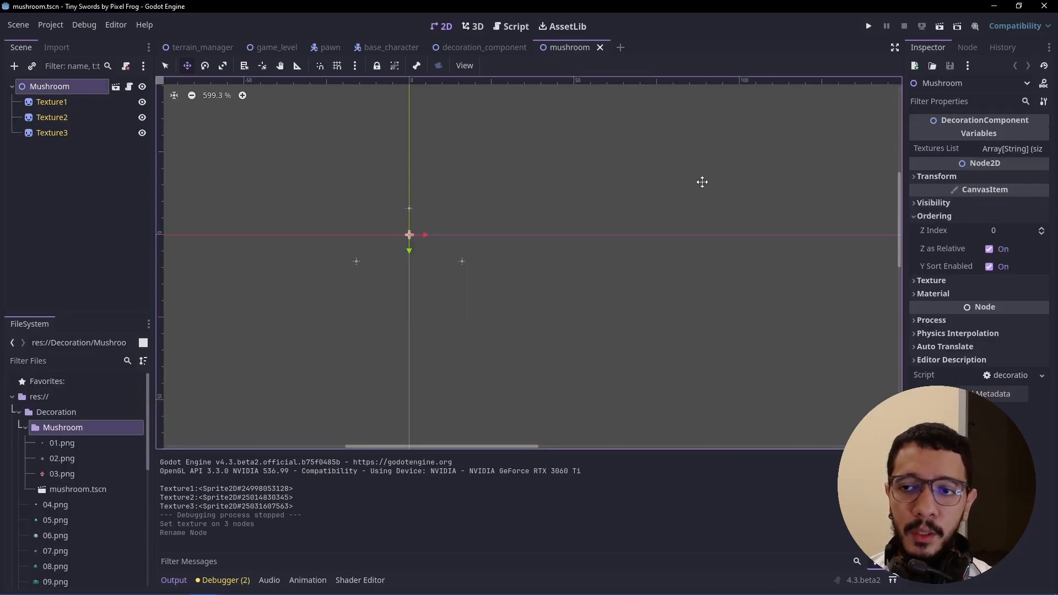
{"action": "left_click", "coordinate": [1006, 146]}
{"action": "left_click", "coordinate": [1037, 165]}
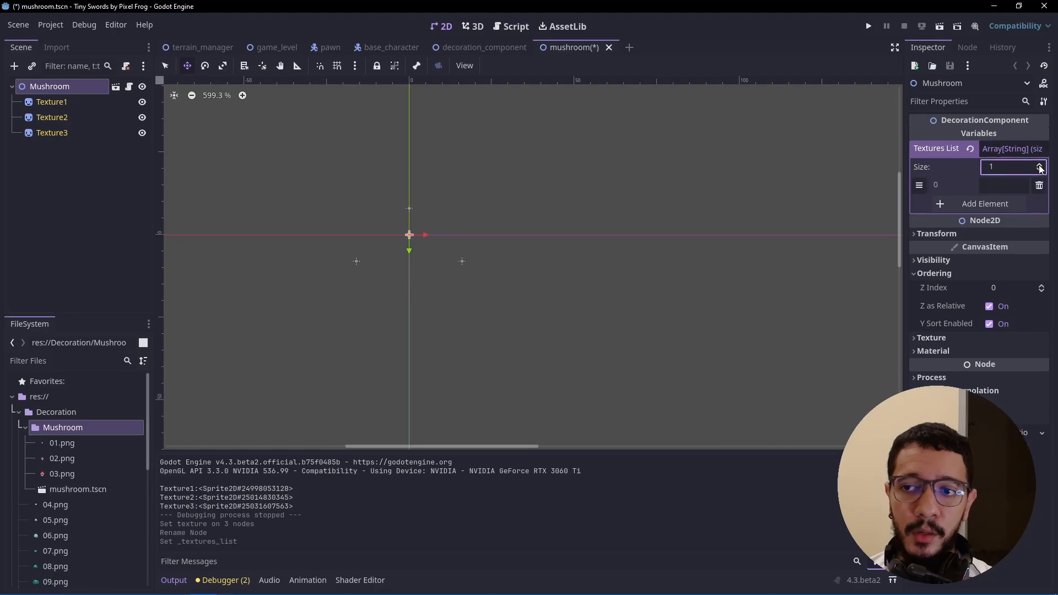
{"action": "left_click", "coordinate": [1038, 165]}
{"action": "left_click", "coordinate": [1037, 165]}
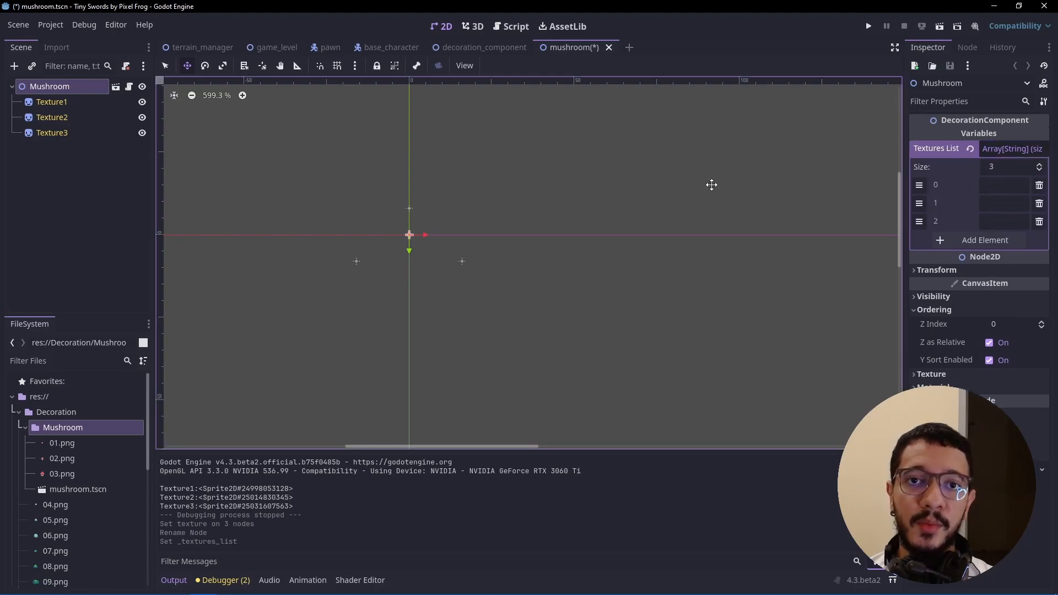
- Copy the path of 01.png in the Mushroom folder and paste it into all three Textures List elements
{"action": "left_click", "coordinate": [61, 442]}
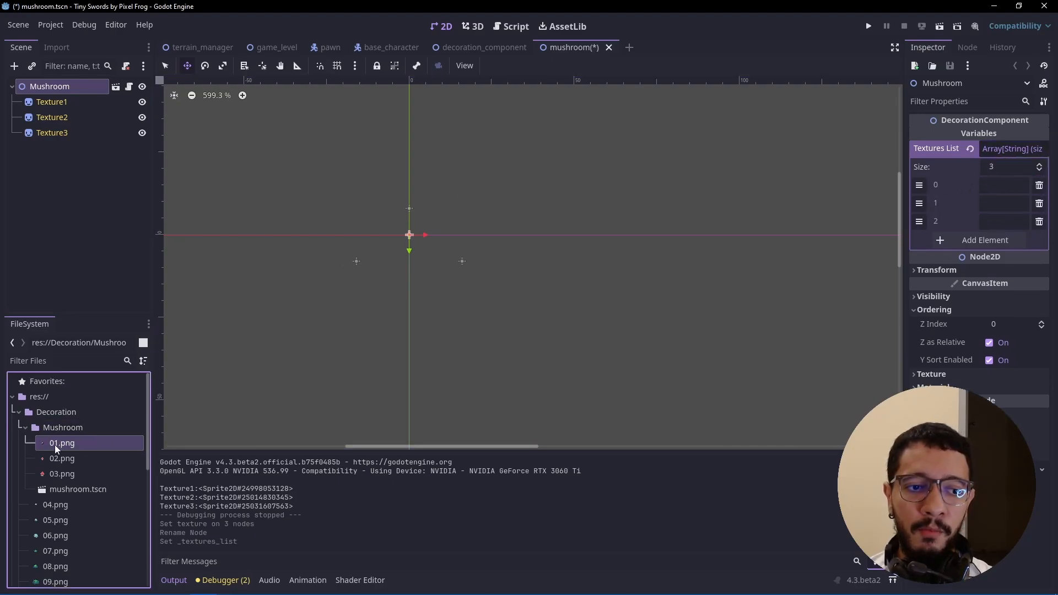
{"action": "right_click", "coordinate": [55, 444]}
{"action": "left_click", "coordinate": [92, 404]}
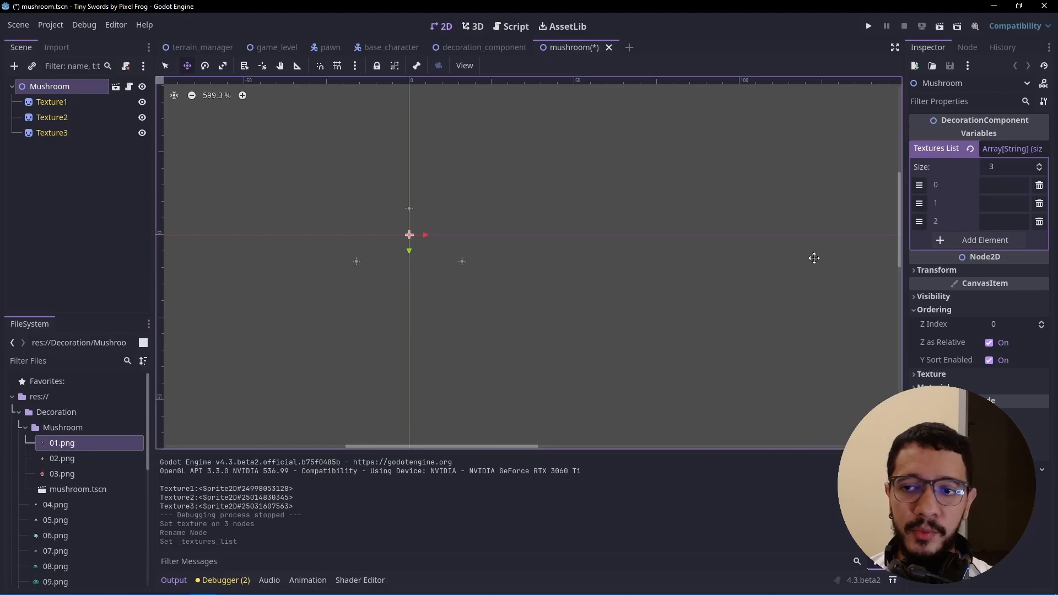
{"action": "left_click", "coordinate": [1009, 186]}
{"action": "key", "text": "ctrl+v"}
{"action": "left_click", "coordinate": [1007, 203]}
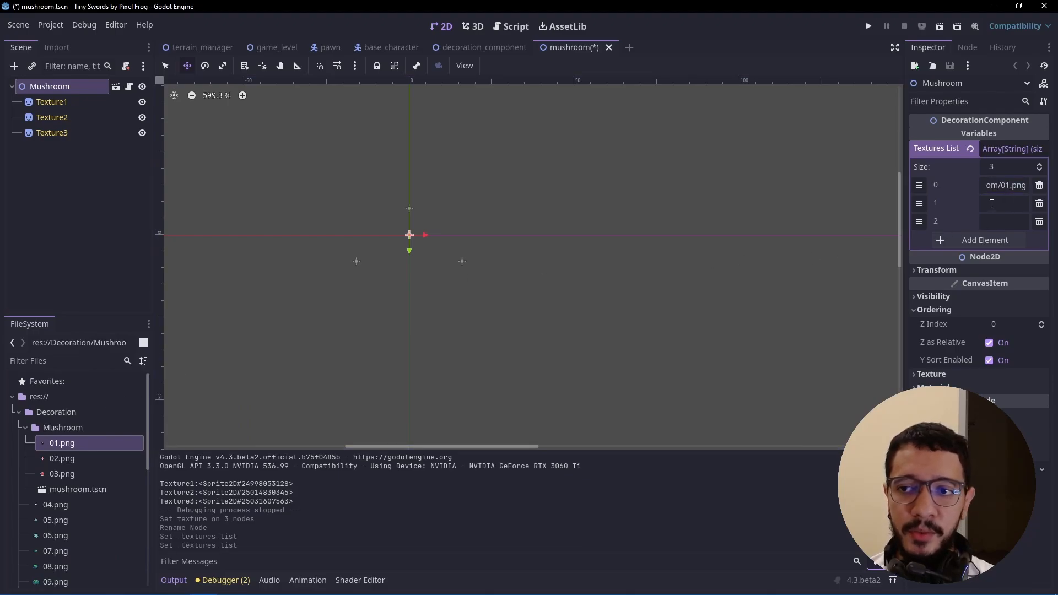
{"action": "key", "text": "ctrl+v"}
{"action": "left_click", "coordinate": [1007, 221]}
{"action": "key", "text": "ctrl+v"}
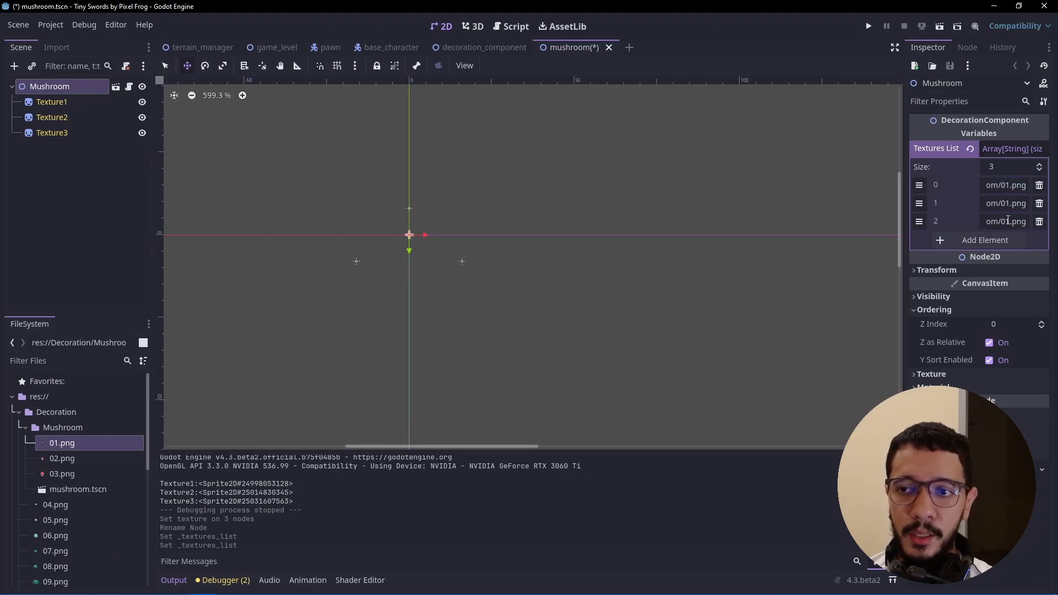
- Change the file names in Textures List elements 1 and 2 to 02.png and 03.png, and save the scene
{"action": "left_click_drag", "start_coordinate": [1006, 203], "coordinate": [1010, 221]}
{"action": "type", "text": "2"}
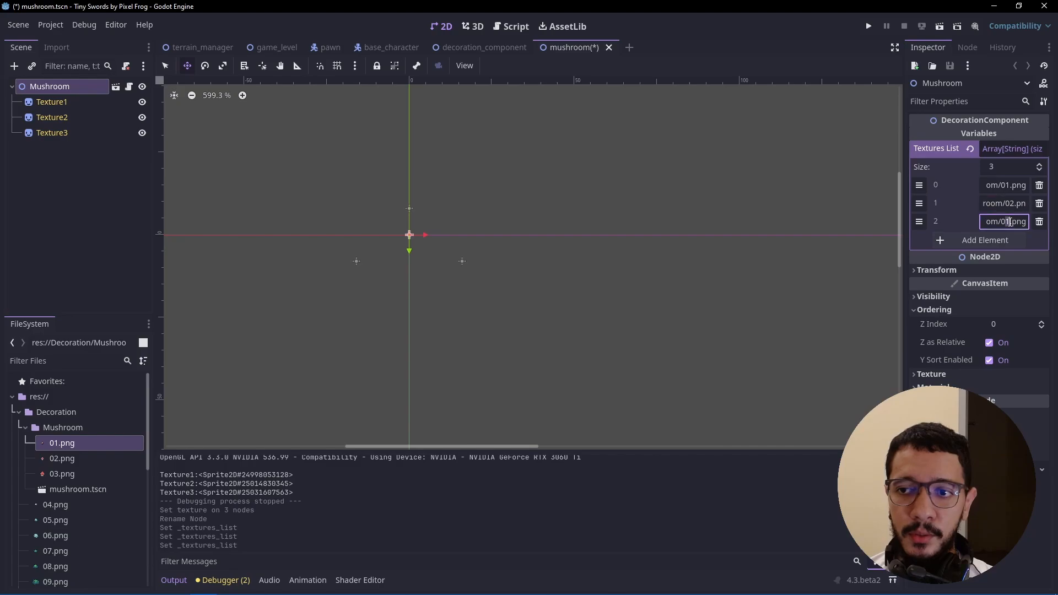
{"action": "type", "text": "3"}
{"action": "key", "text": "Return"}
{"action": "left_click", "coordinate": [210, 205]}
{"action": "key", "text": "ctrl+s"}
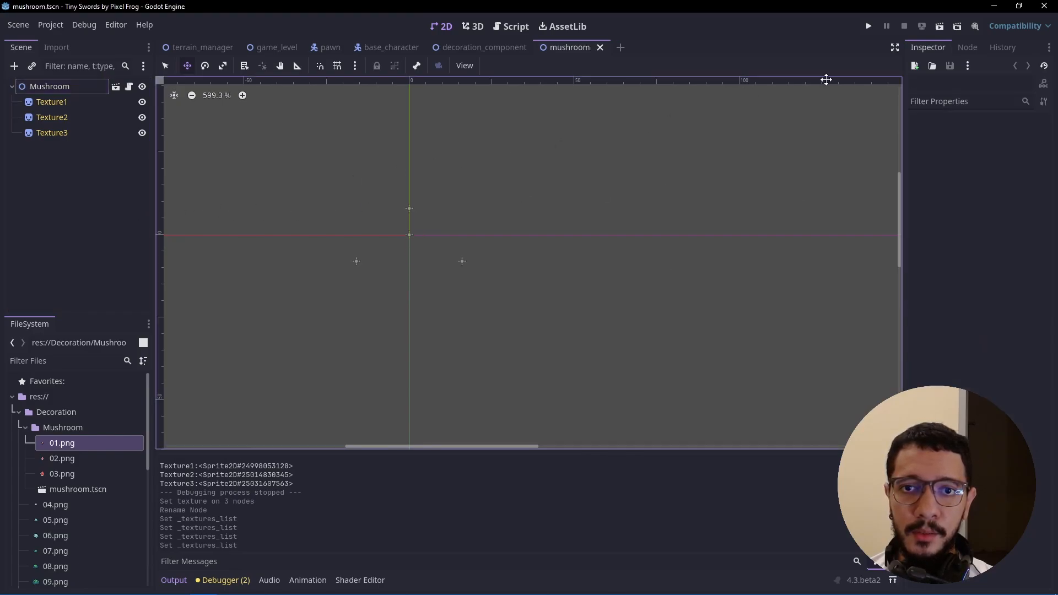
- Run the mushroom scene to check its random textures, and close the game window
{"action": "left_click", "coordinate": [940, 28]}
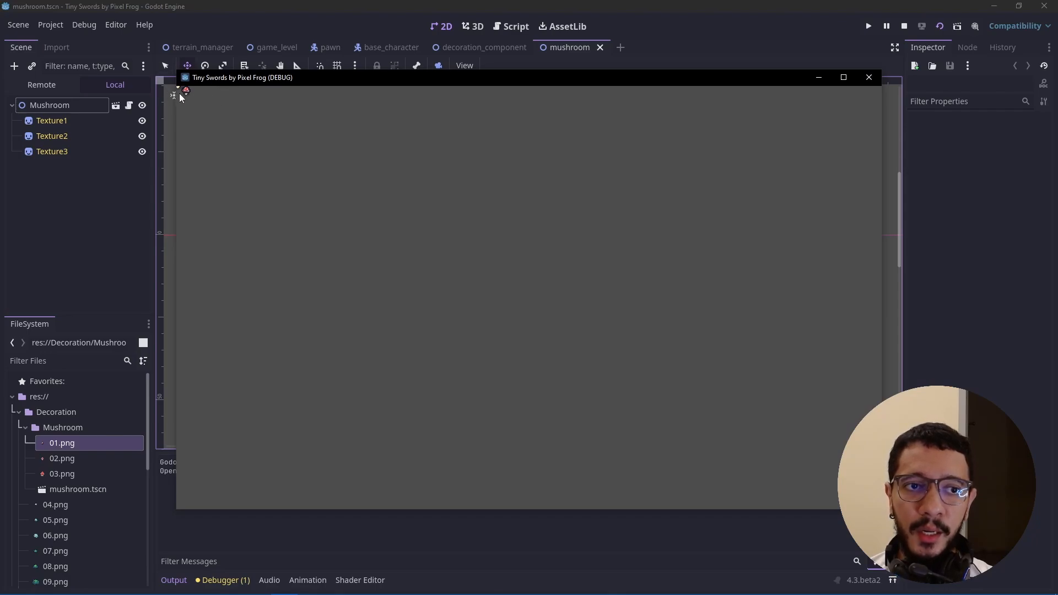
{"action": "left_click", "coordinate": [868, 77]}
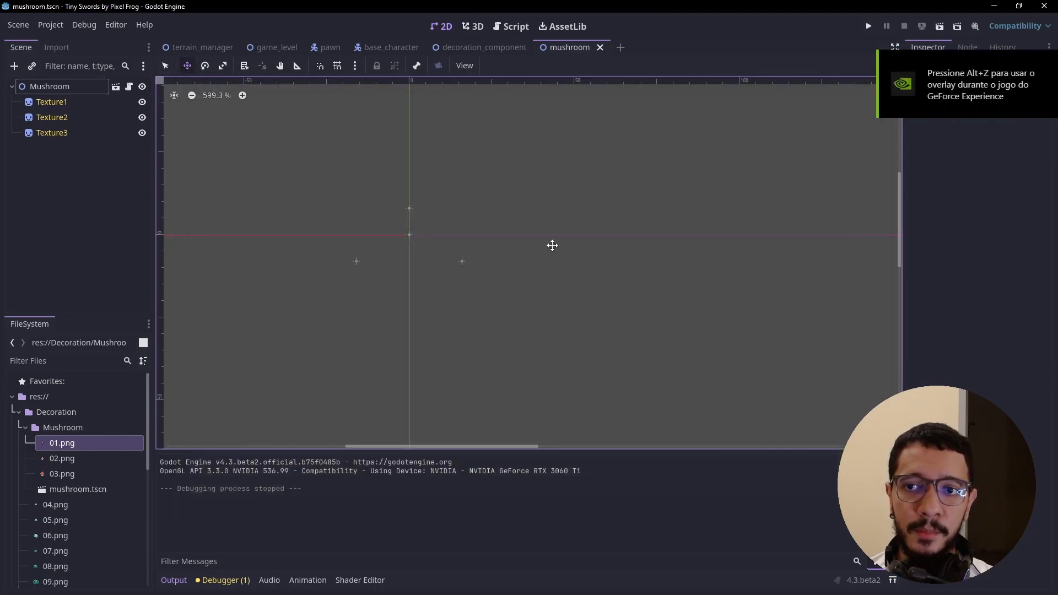
- Move the Mushroom root node to (72, 53) and run the scene repeatedly to view the full mushroom group
{"action": "left_click_drag", "start_coordinate": [260, 160], "coordinate": [379, 247]}
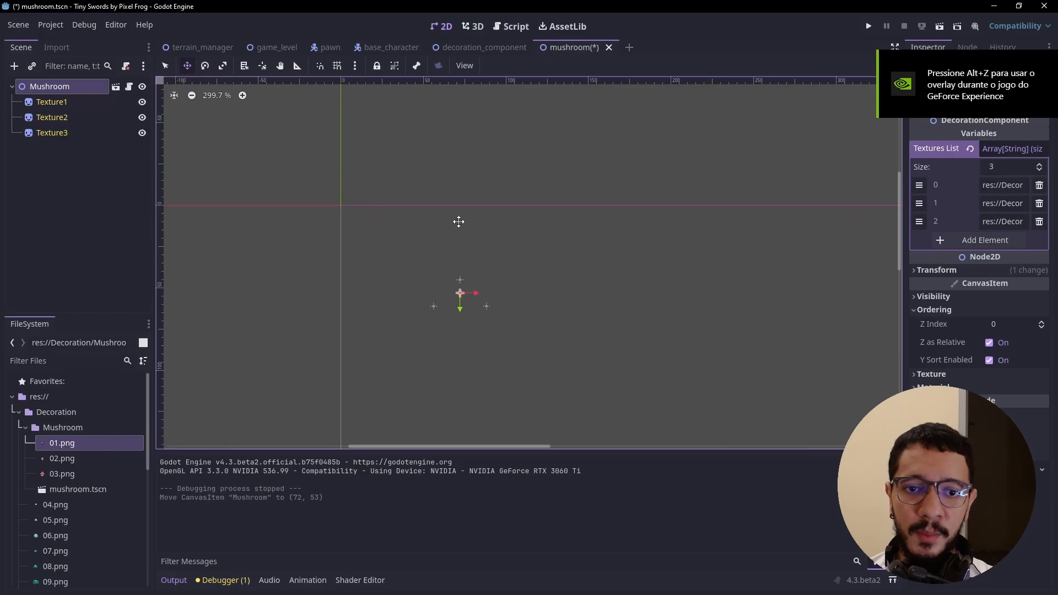
{"action": "left_click", "coordinate": [944, 28]}
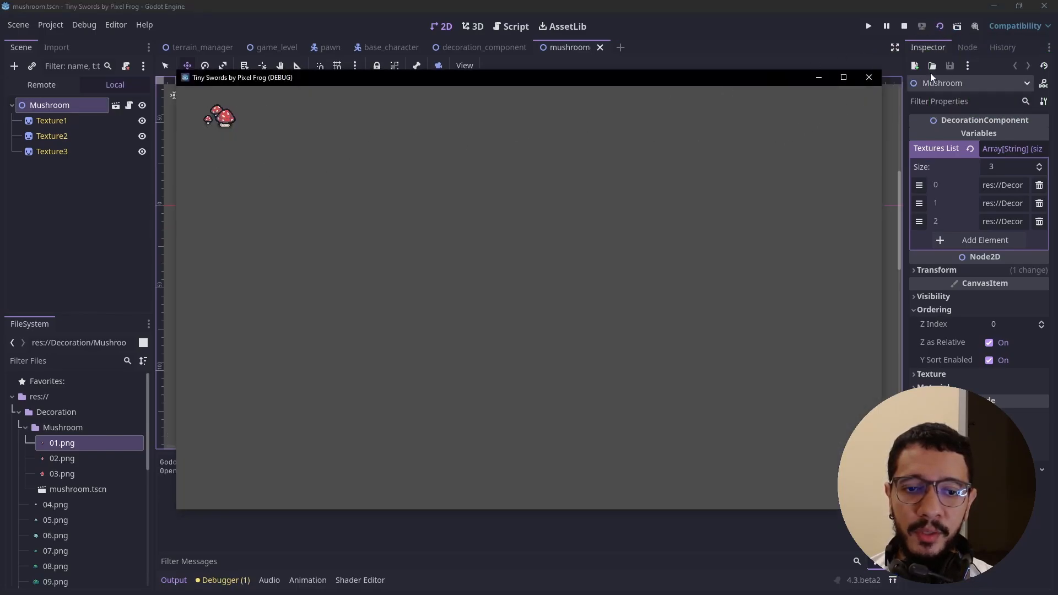
{"action": "left_click", "coordinate": [940, 28]}
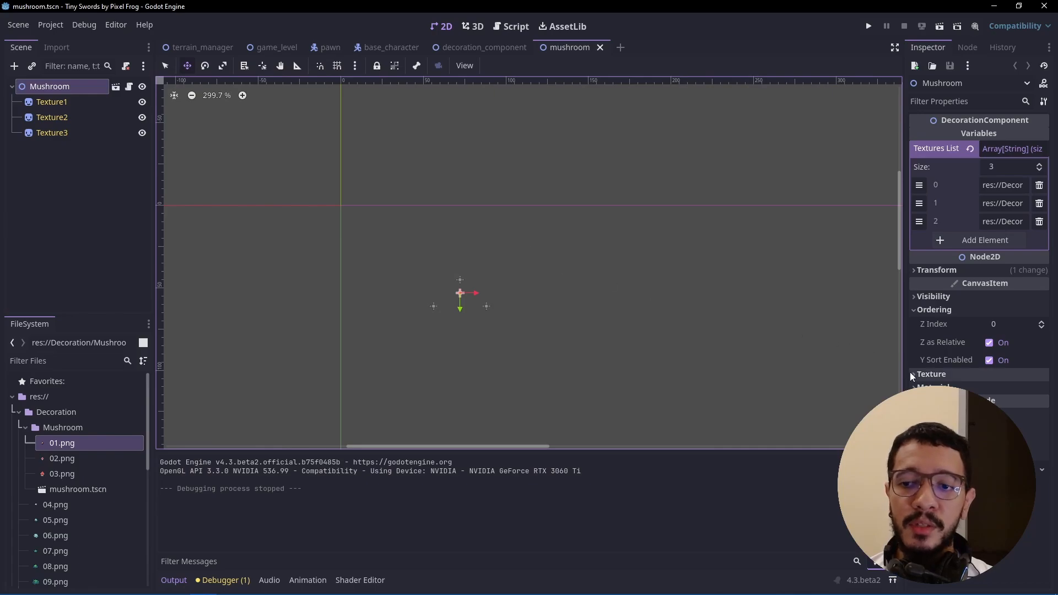
- Reset the Mushroom root node's position to (0, 0) and save the scene
{"action": "left_click", "coordinate": [947, 270]}
{"action": "left_click", "coordinate": [969, 286]}
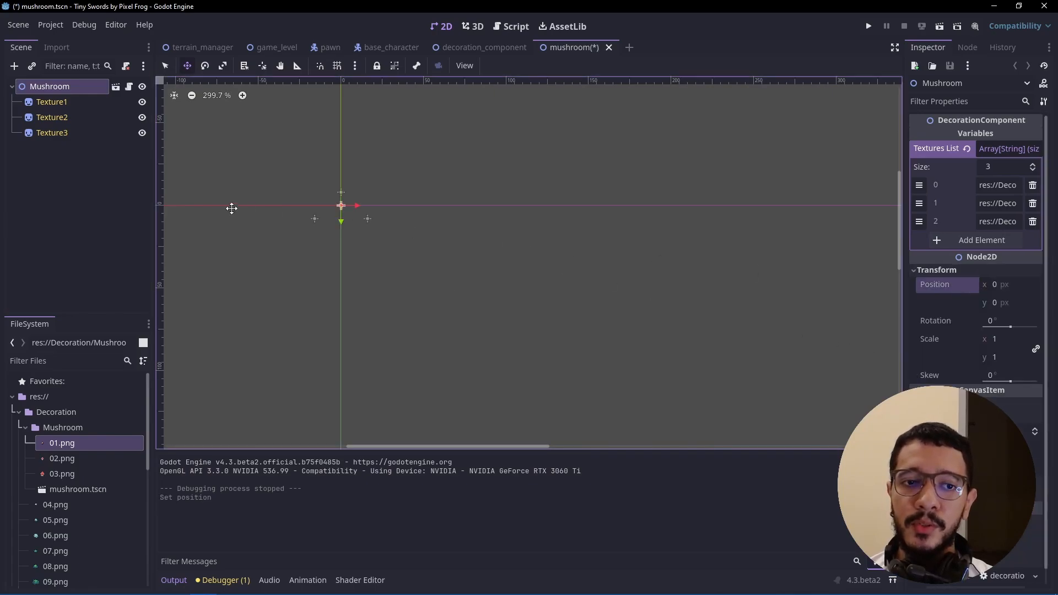
{"action": "left_click", "coordinate": [101, 202]}
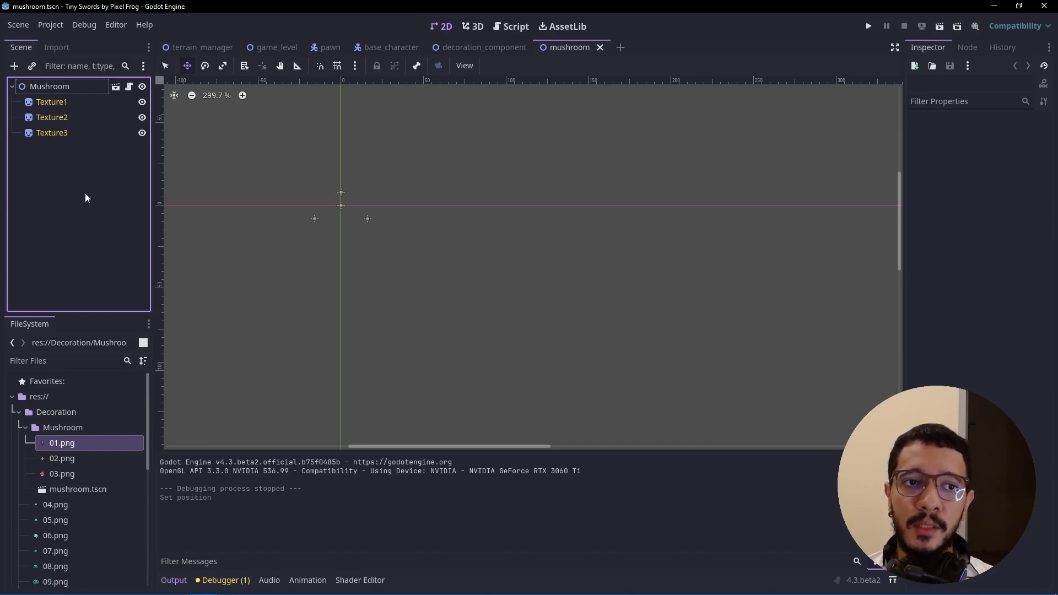
- In the game_level scene, add a Node2D under GameLevel and name it Decorations
{"action": "left_click", "coordinate": [264, 47]}
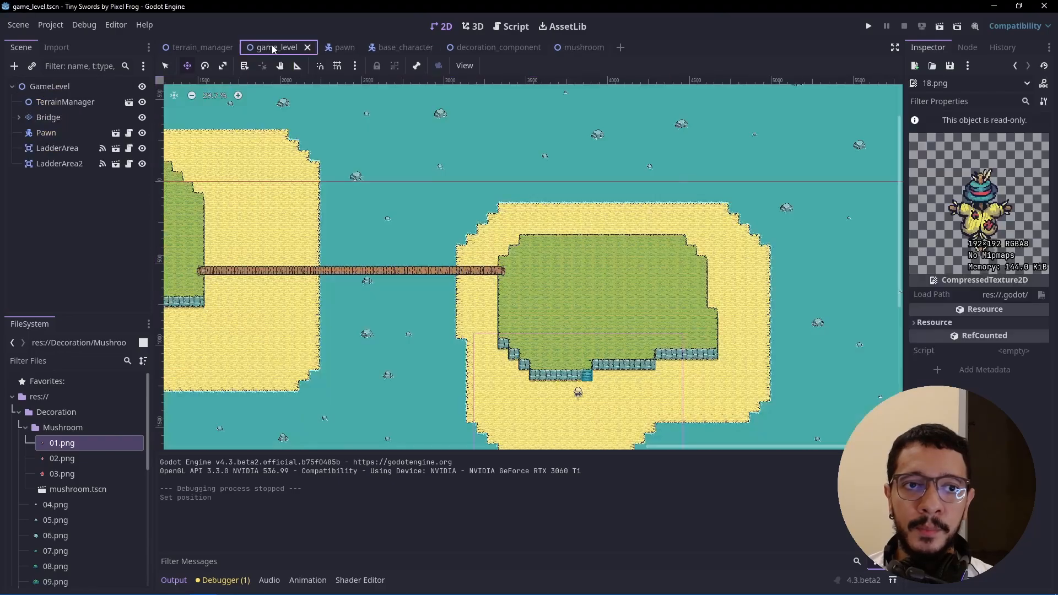
{"action": "scroll", "coordinate": [300, 157], "scroll_direction": "down", "scroll_amount": 8}
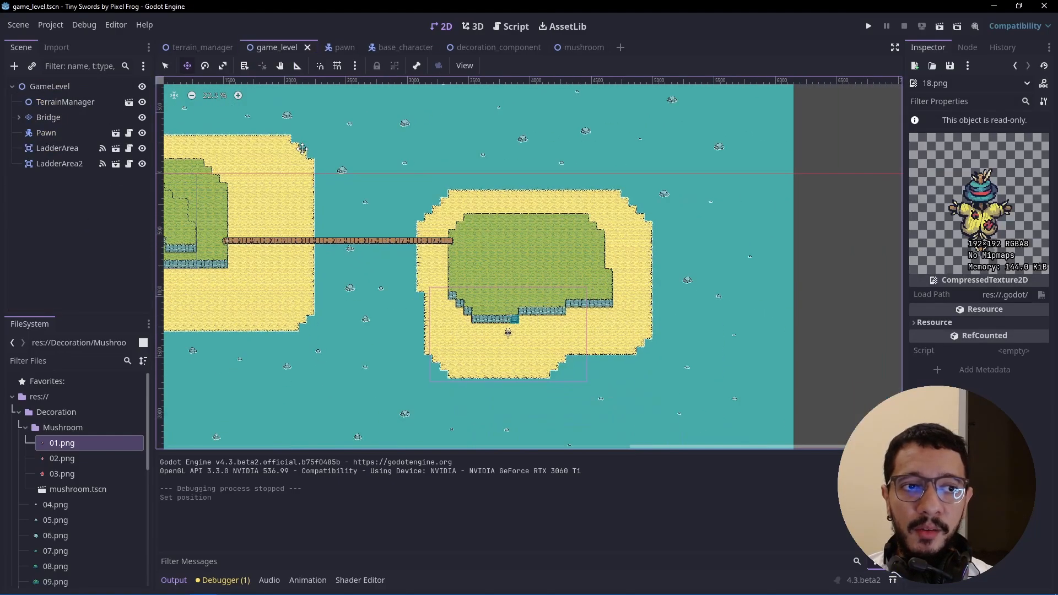
{"action": "scroll", "coordinate": [408, 259], "scroll_direction": "up", "scroll_amount": 10}
{"action": "left_click", "coordinate": [49, 86]}
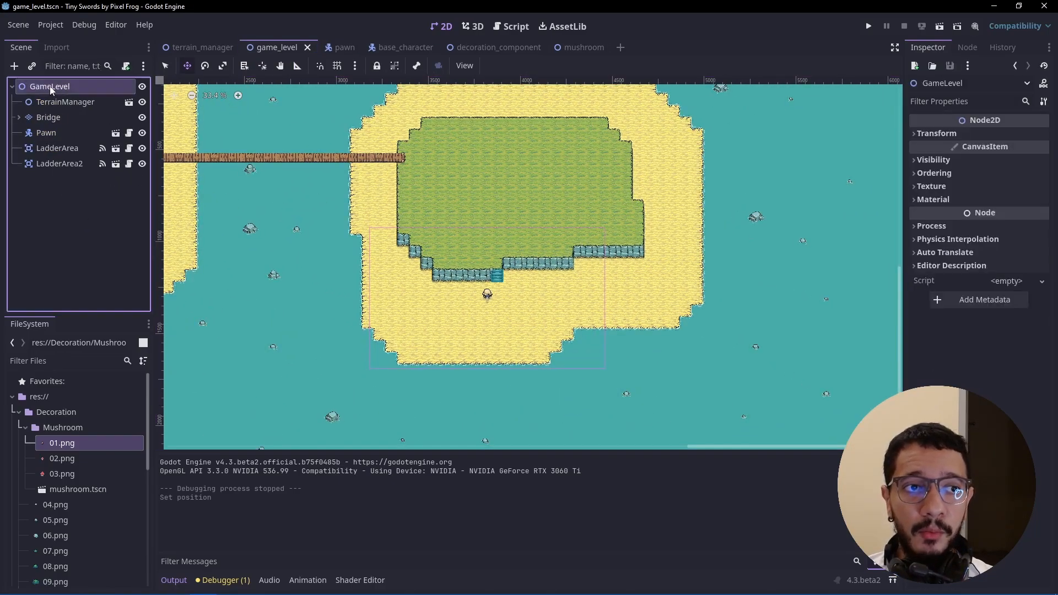
{"action": "key", "text": "ctrl+a"}
{"action": "double_click", "coordinate": [434, 201]}
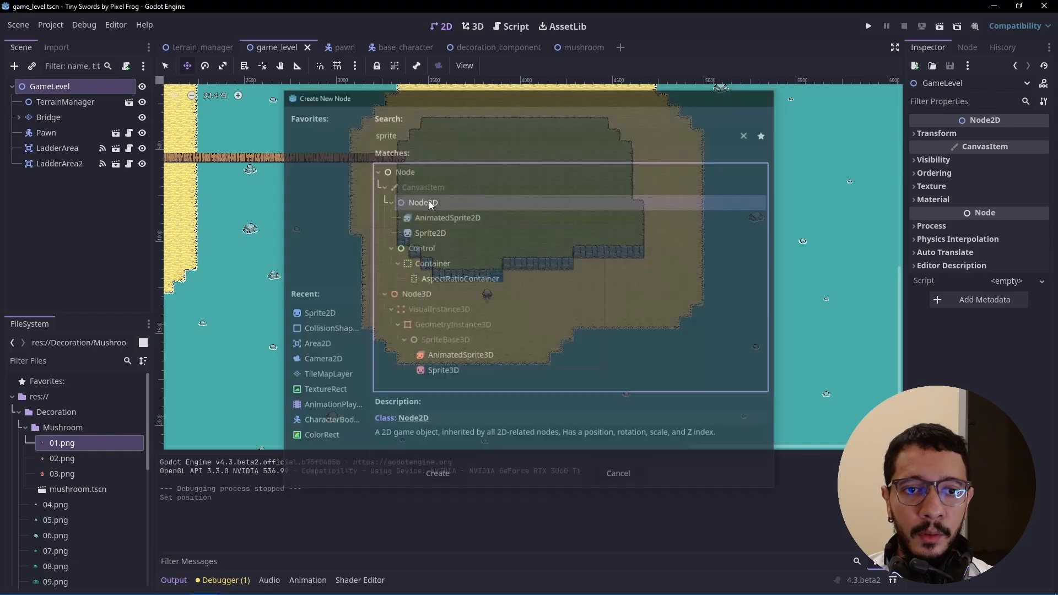
{"action": "double_click", "coordinate": [71, 178]}
{"action": "type", "text": "Dec"}
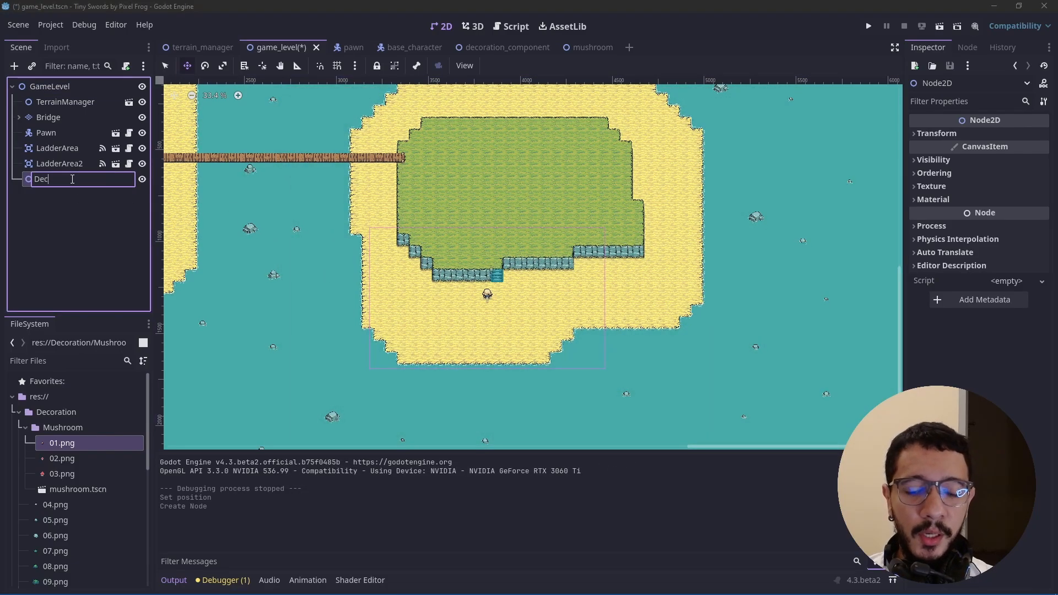
{"action": "type", "text": "orations"}
{"action": "key", "text": "Return"}
{"action": "left_click", "coordinate": [54, 212]}
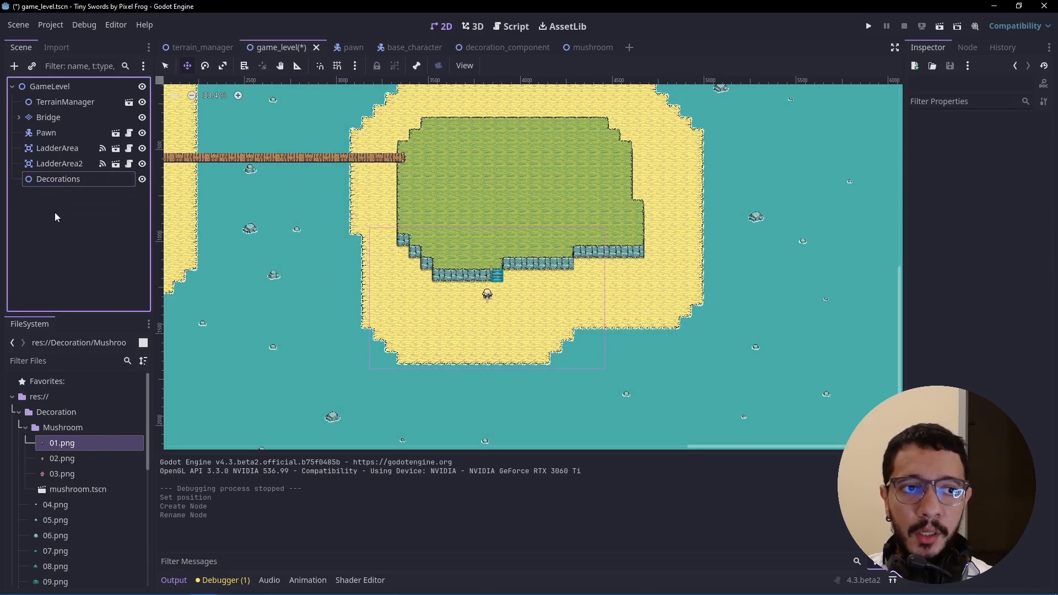
- Add another Node2D under GameLevel, name it Ladders, and save the scene
{"action": "left_click", "coordinate": [44, 89]}
{"action": "key", "text": "ctrl+a"}
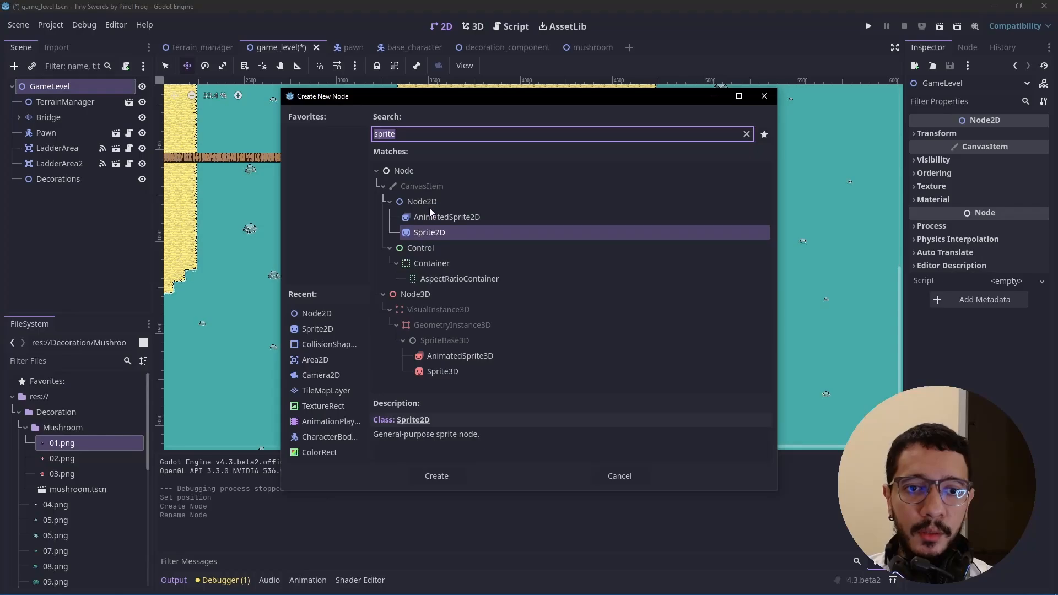
{"action": "double_click", "coordinate": [428, 207]}
{"action": "double_click", "coordinate": [78, 195]}
{"action": "type", "text": "L"}
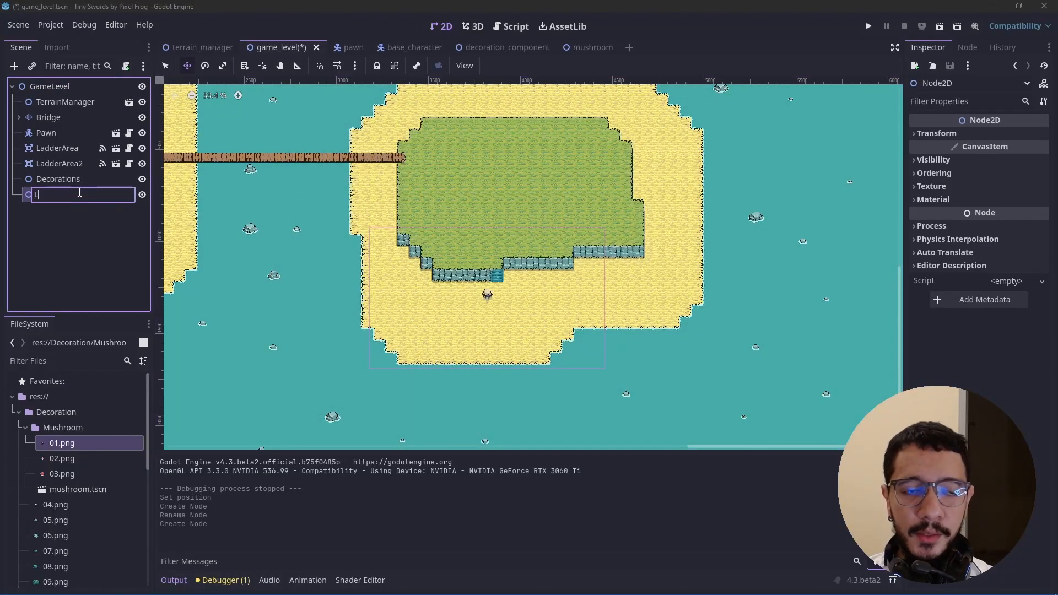
{"action": "type", "text": "adders"}
{"action": "key", "text": "Return"}
{"action": "key", "text": "ctrl+s"}
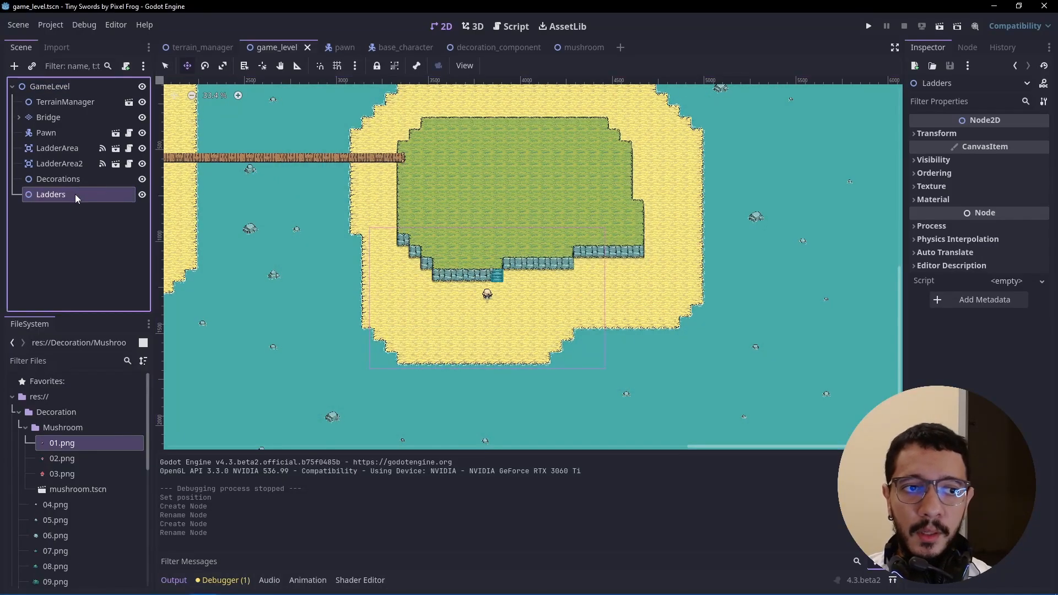
- Reparent LadderArea and LadderArea2 under the Ladders node, collapse it, and save the scene
{"action": "left_click", "coordinate": [53, 149]}
{"action": "left_click", "coordinate": [55, 165], "text": "shift"}
{"action": "left_click_drag", "start_coordinate": [58, 163], "coordinate": [58, 195]}
{"action": "left_click", "coordinate": [23, 163]}
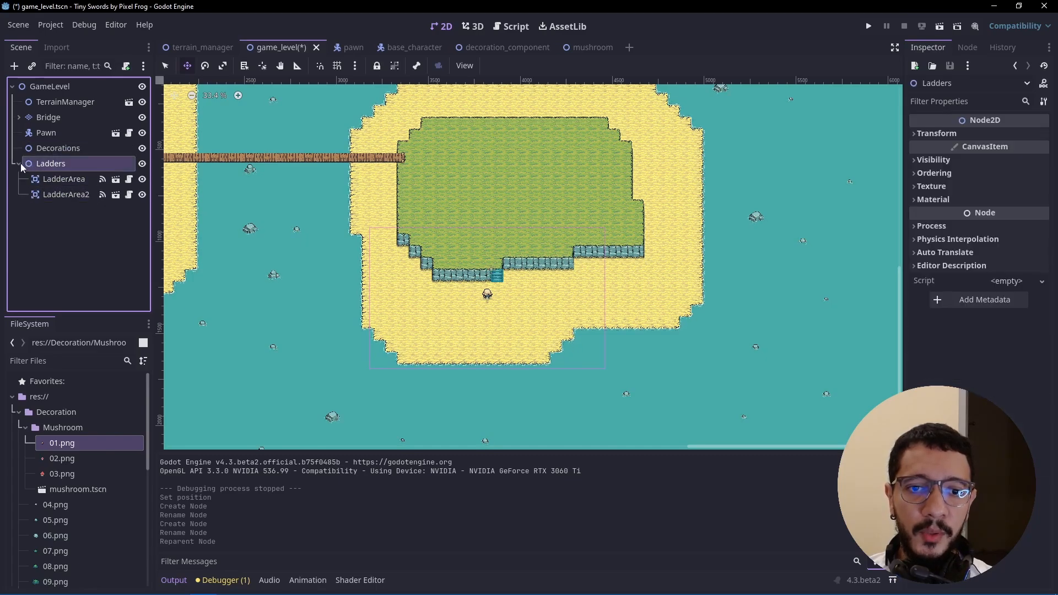
{"action": "left_click", "coordinate": [30, 219]}
{"action": "left_click", "coordinate": [21, 164]}
{"action": "key", "text": "ctrl+s"}
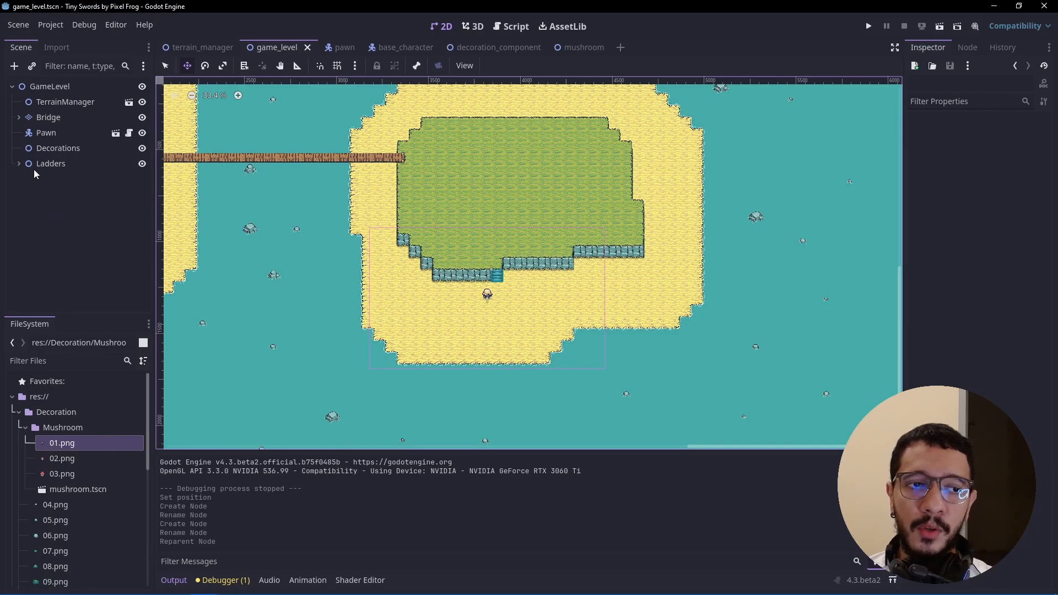
- Instantiate the mushroom scene as a child of the Decorations node and locate it in the level
{"action": "left_click", "coordinate": [50, 154]}
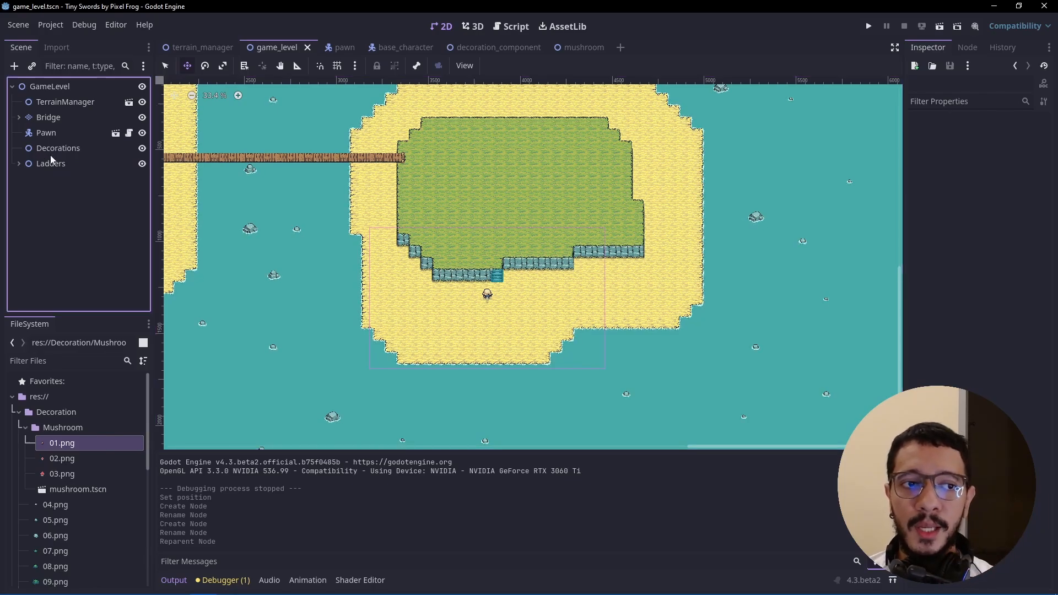
{"action": "left_click", "coordinate": [45, 148]}
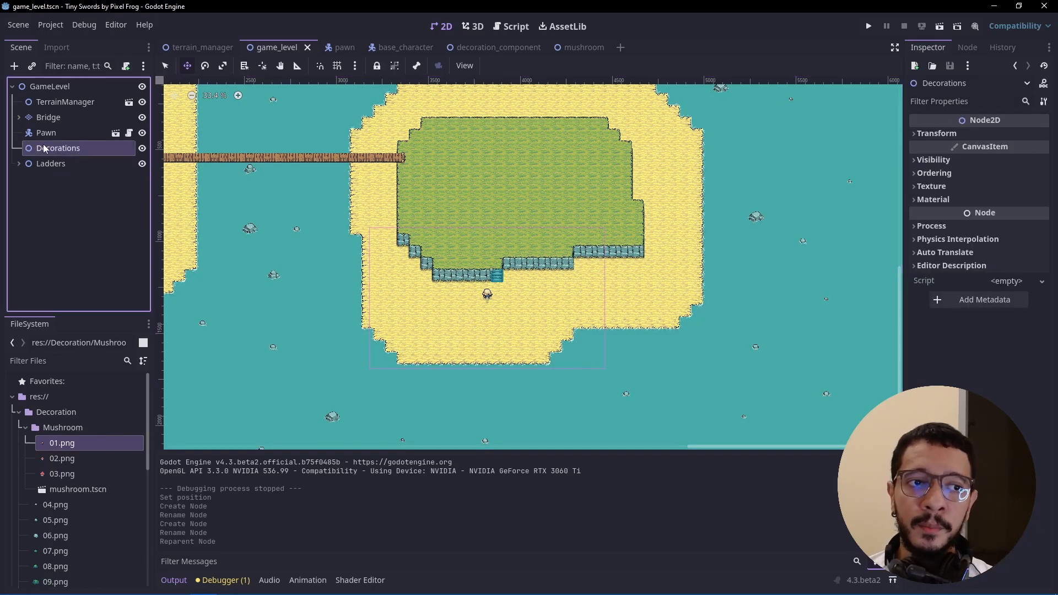
{"action": "left_click", "coordinate": [32, 66]}
{"action": "double_click", "coordinate": [461, 246]}
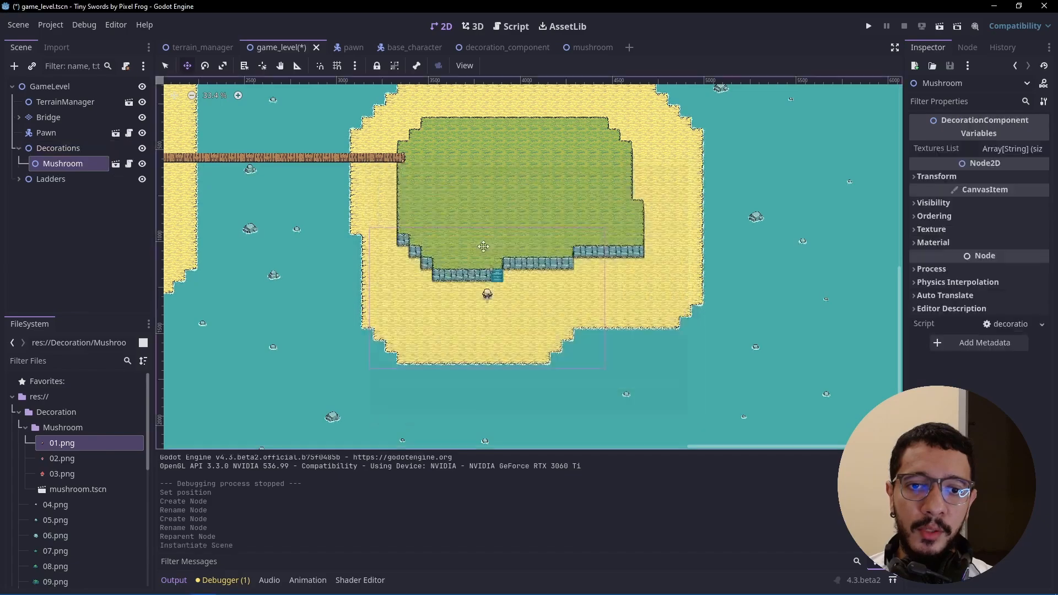
{"action": "scroll", "coordinate": [661, 248], "scroll_direction": "down", "scroll_amount": 3}
{"action": "scroll", "coordinate": [262, 228], "scroll_direction": "up", "scroll_amount": 4}
{"action": "scroll", "coordinate": [262, 228], "scroll_direction": "up", "scroll_amount": 6}
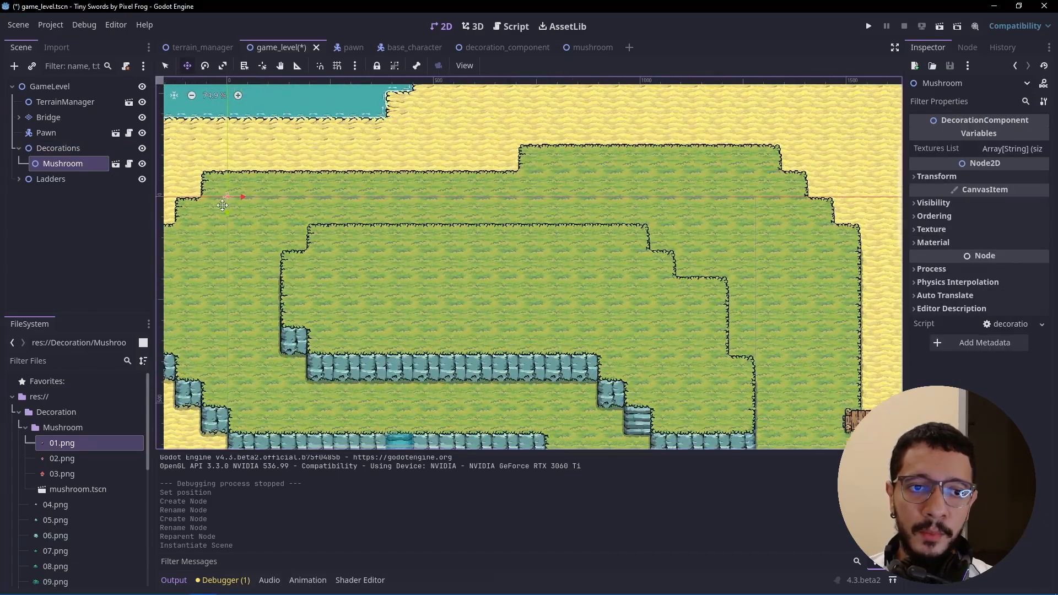
{"action": "scroll", "coordinate": [253, 212], "scroll_direction": "up", "scroll_amount": 3}
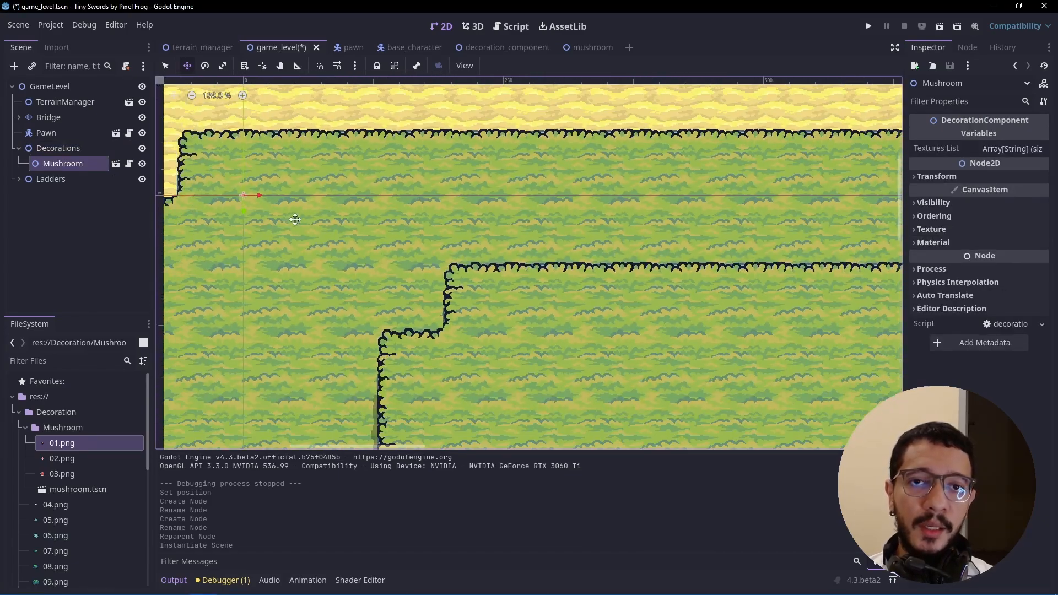
{"action": "scroll", "coordinate": [270, 195], "scroll_direction": "down", "scroll_amount": 6}
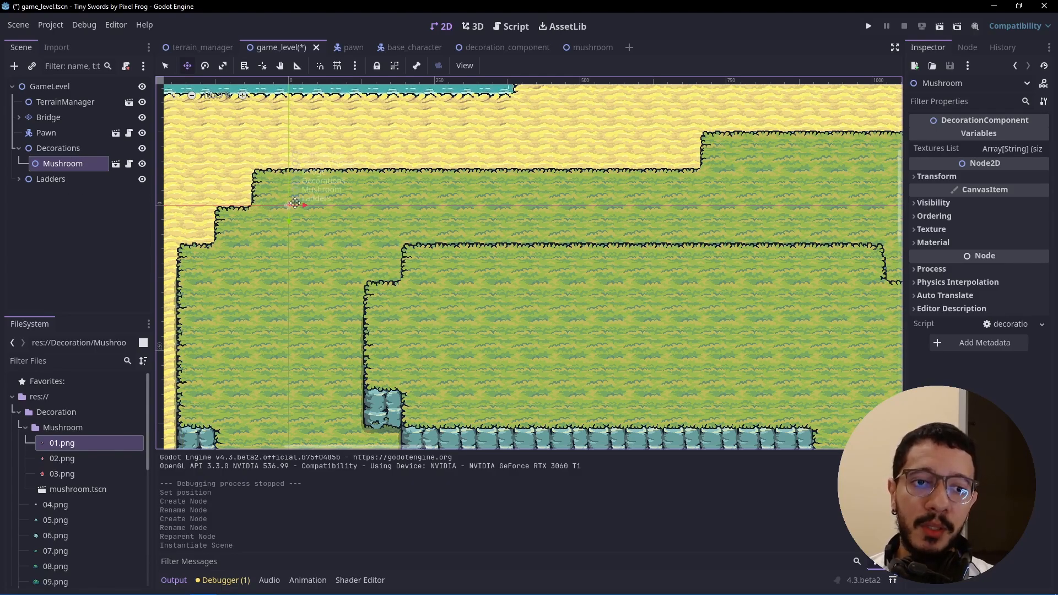
- Enable grid snapping in the 2D viewport for placing the mushroom
{"action": "scroll", "coordinate": [268, 206], "scroll_direction": "up", "scroll_amount": 7}
{"action": "scroll", "coordinate": [269, 206], "scroll_direction": "up", "scroll_amount": 2}
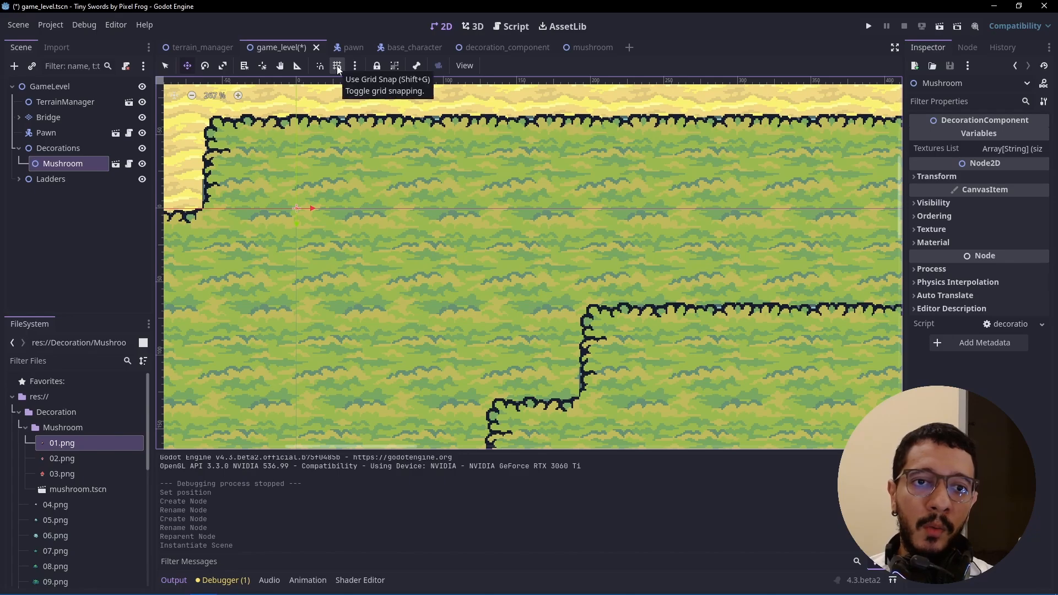
{"action": "left_click", "coordinate": [337, 65]}
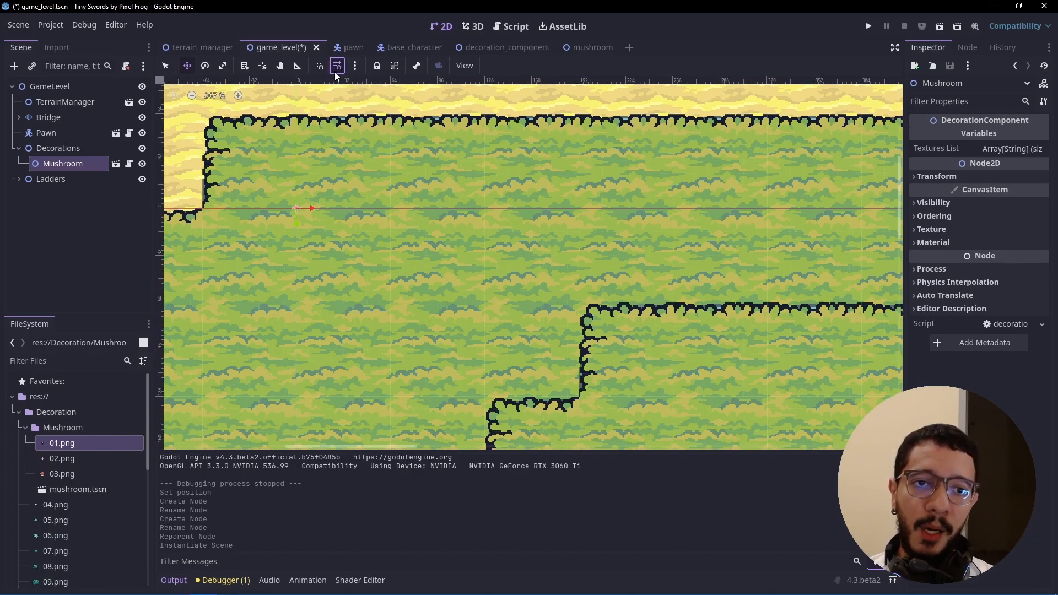
- Set the snap grid's primary lines to every 64 steps
{"action": "left_click", "coordinate": [355, 65]}
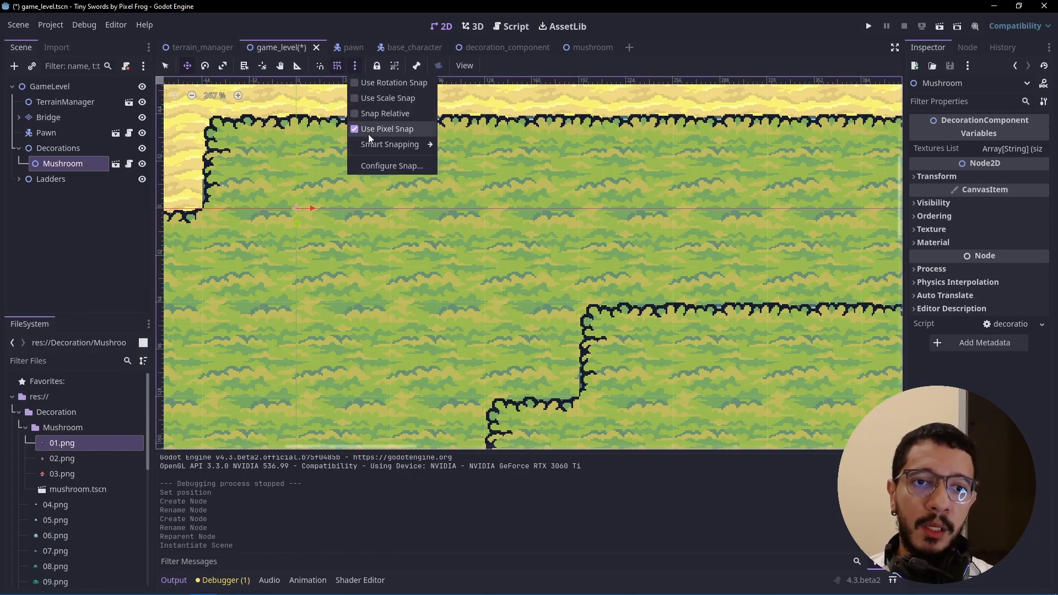
{"action": "left_click", "coordinate": [372, 163]}
{"action": "left_click", "coordinate": [528, 301]}
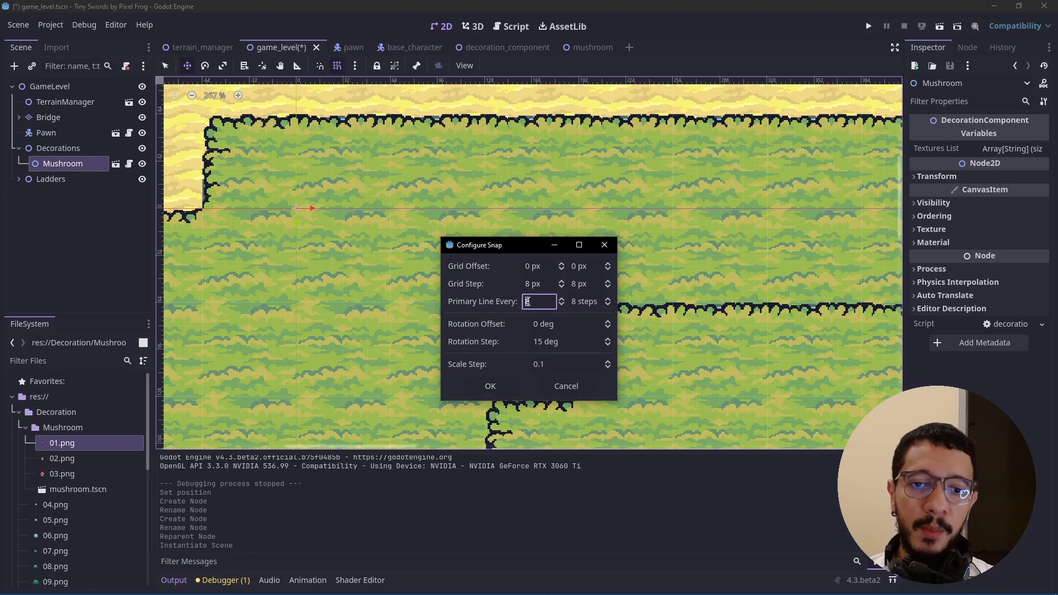
{"action": "type", "text": "4"}
{"action": "key", "text": "Tab"}
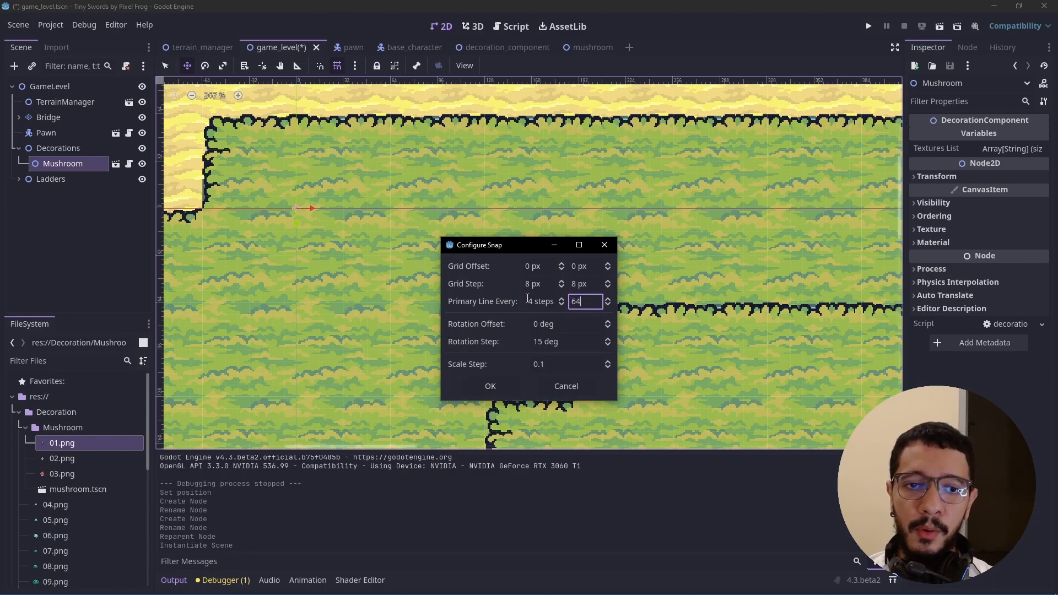
{"action": "left_click", "coordinate": [490, 386]}
{"action": "scroll", "coordinate": [299, 274], "scroll_direction": "up", "scroll_amount": 3}
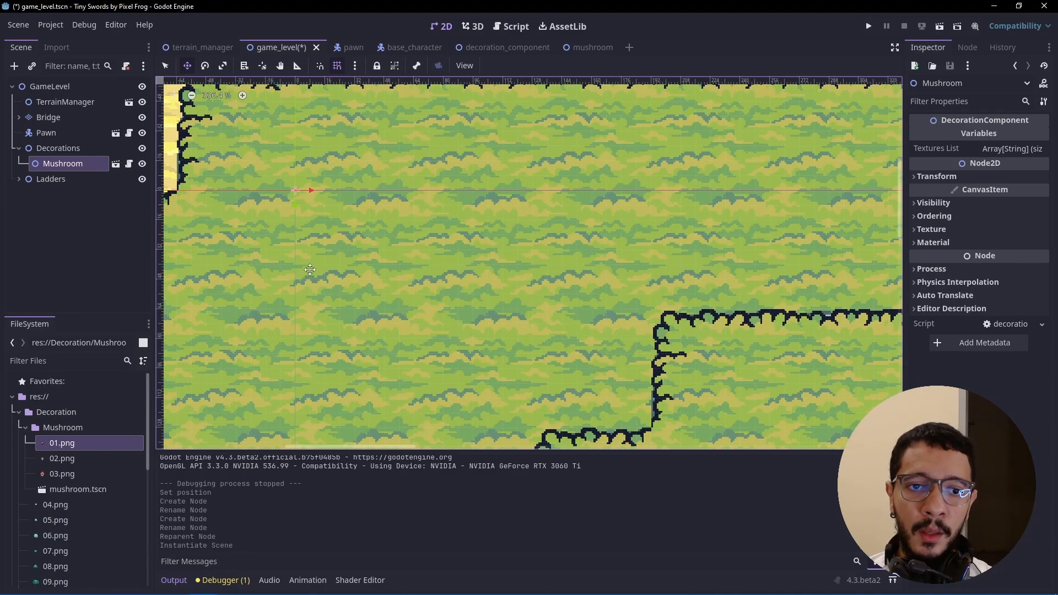
- Set the snap grid's primary lines to every 8 steps in both directions
{"action": "left_click", "coordinate": [342, 68]}
{"action": "left_click", "coordinate": [354, 67]}
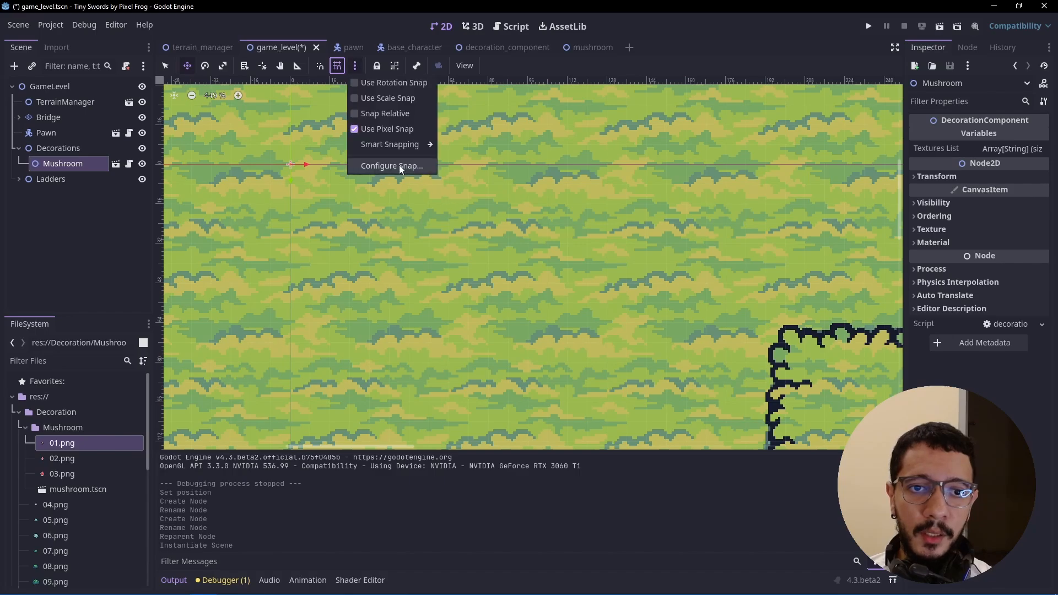
{"action": "left_click", "coordinate": [399, 164]}
{"action": "left_click", "coordinate": [533, 297]}
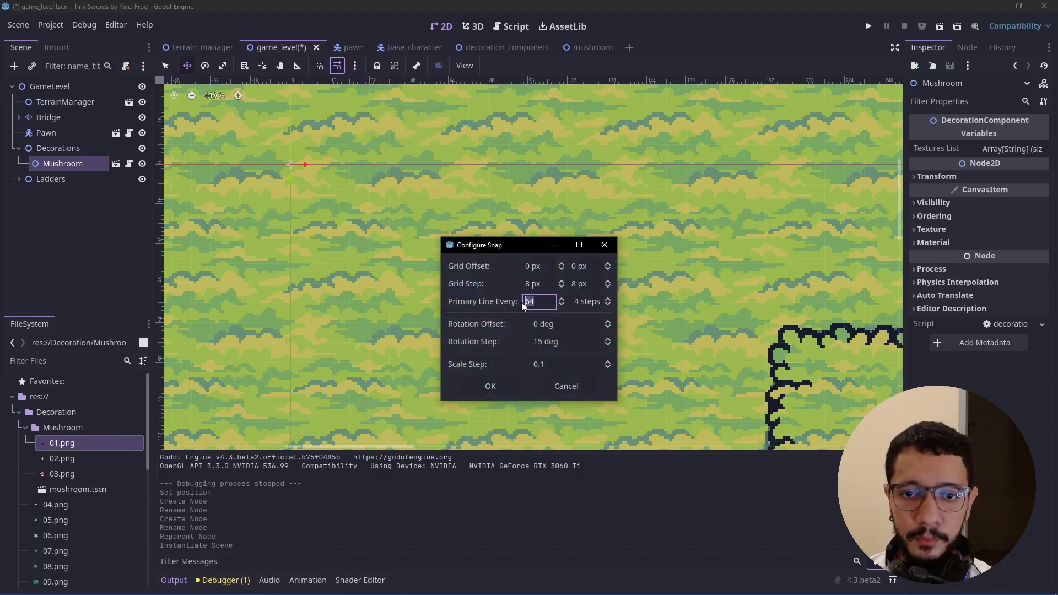
{"action": "key", "text": "Tab"}
{"action": "left_click", "coordinate": [539, 305]}
{"action": "type", "text": "8"}
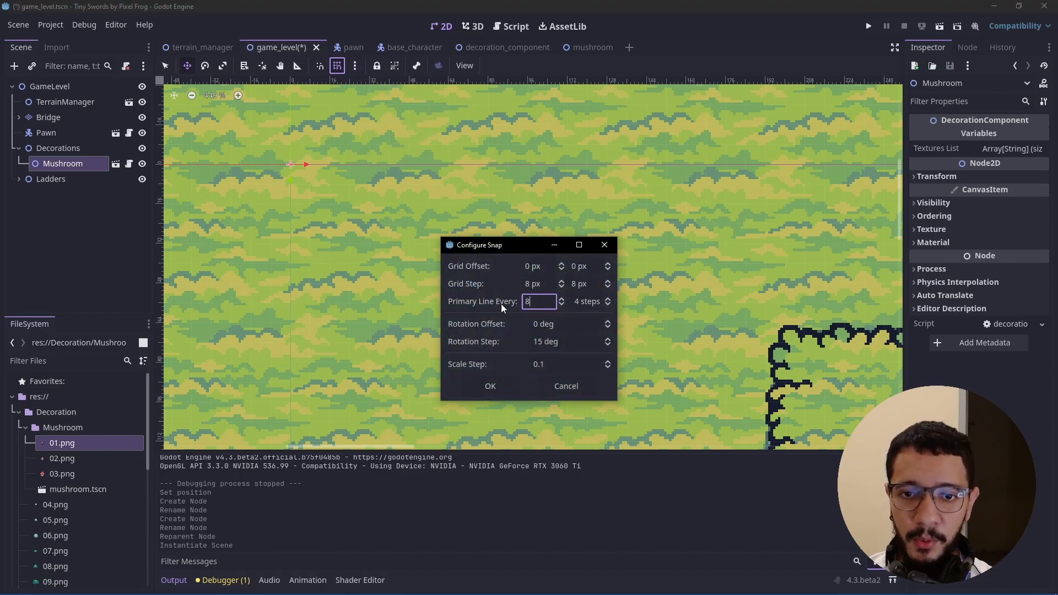
{"action": "key", "text": "Tab"}
{"action": "type", "text": "8"}
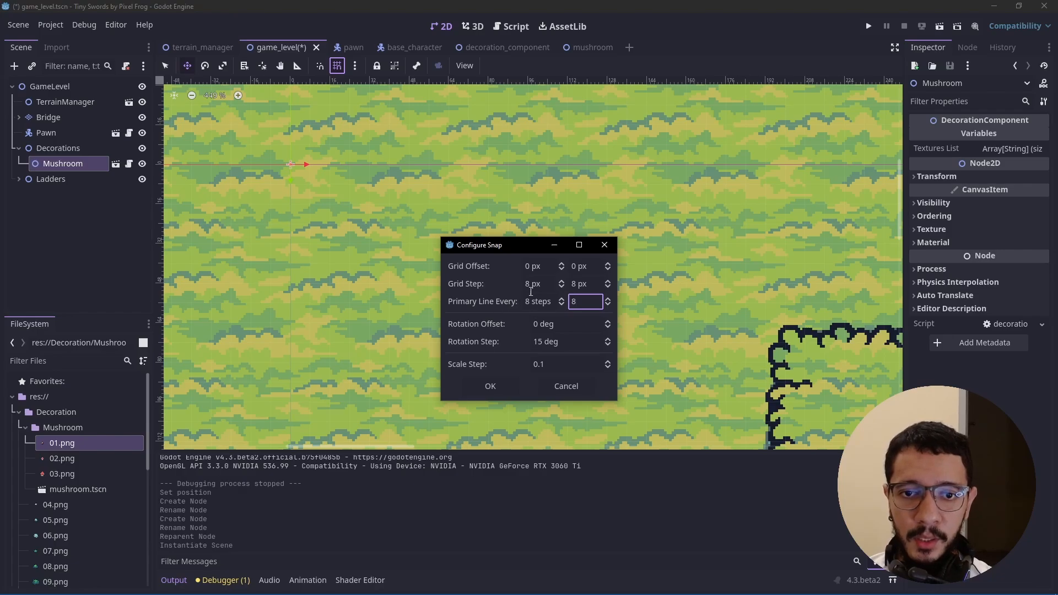
- Set the snap grid step to 64 by 64 px and apply the configuration
{"action": "left_click", "coordinate": [518, 286]}
{"action": "type", "text": "64"}
{"action": "key", "text": "Tab"}
{"action": "type", "text": "64"}
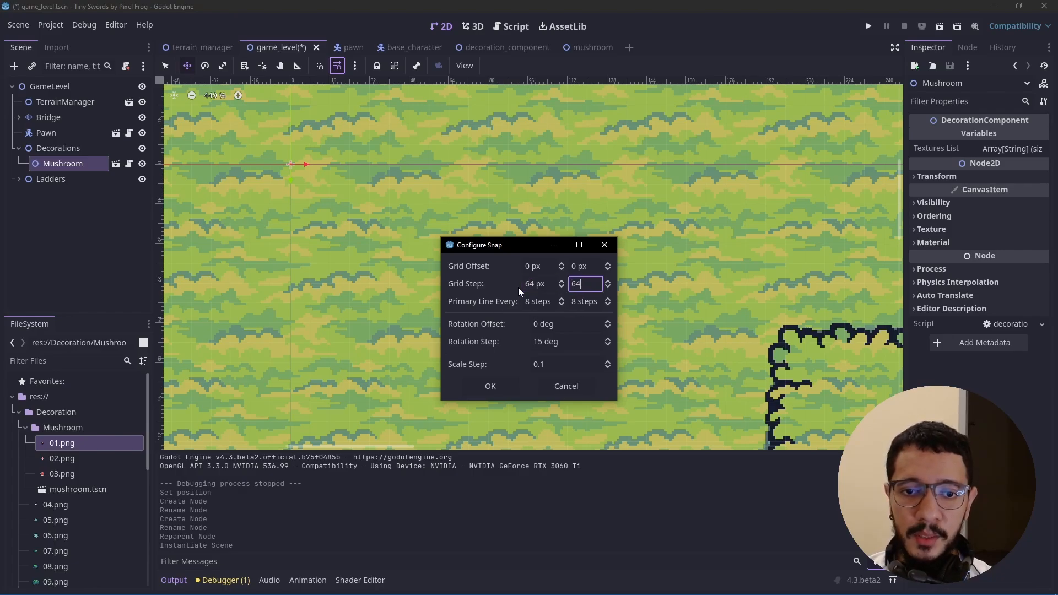
{"action": "left_click", "coordinate": [494, 390]}
- Move the Mushroom onto the grass plateau of the eastern island at (3584, 1024)
{"action": "scroll", "coordinate": [240, 168], "scroll_direction": "down", "scroll_amount": 2}
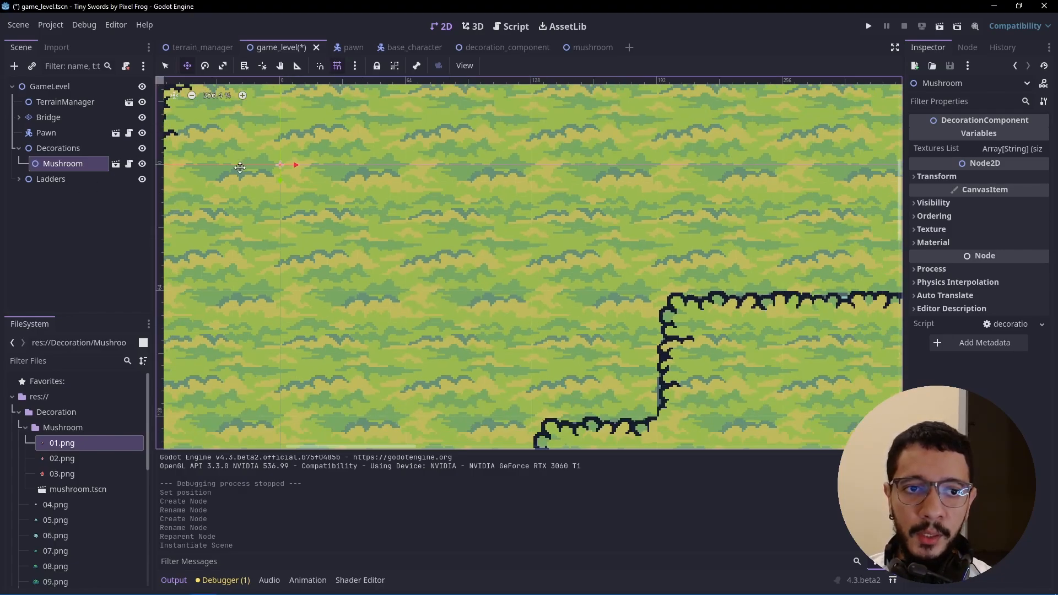
{"action": "left_click_drag", "start_coordinate": [267, 183], "coordinate": [381, 256]}
{"action": "scroll", "coordinate": [231, 159], "scroll_direction": "down", "scroll_amount": 20}
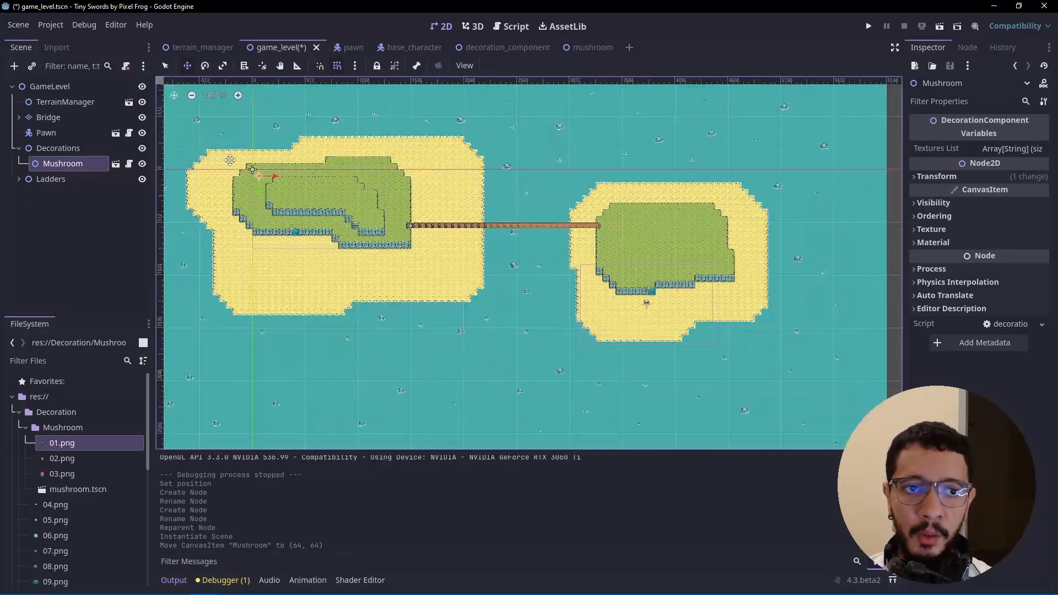
{"action": "left_click_drag", "start_coordinate": [555, 287], "coordinate": [580, 258]}
{"action": "scroll", "coordinate": [627, 306], "scroll_direction": "up", "scroll_amount": 10}
{"action": "scroll", "coordinate": [551, 257], "scroll_direction": "down", "scroll_amount": 10}
{"action": "scroll", "coordinate": [529, 215], "scroll_direction": "up", "scroll_amount": 9}
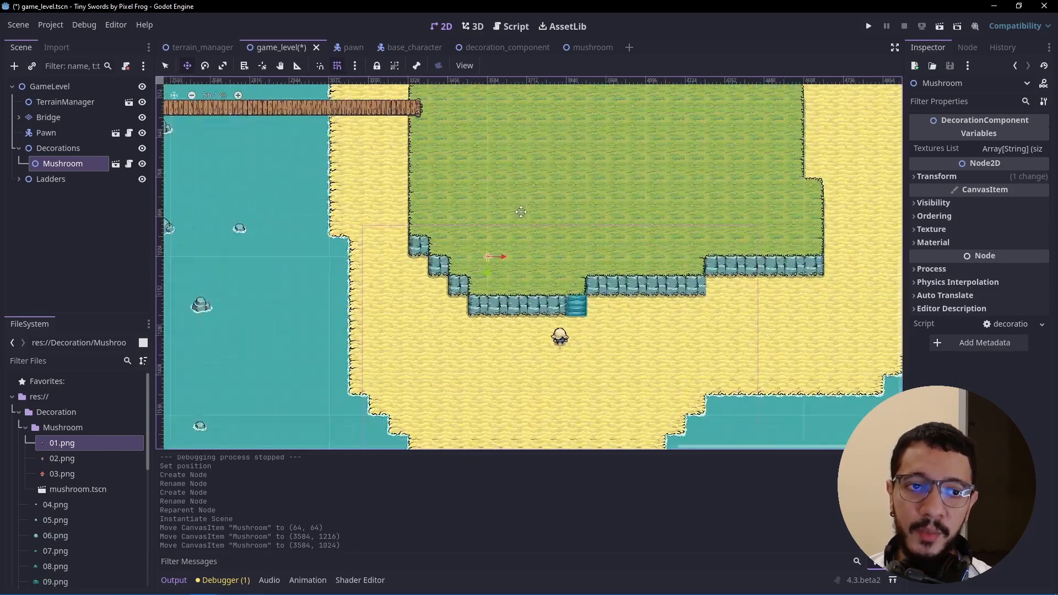
- Duplicate the Mushroom node three times and spread the copies across the eastern island's grass
{"action": "left_click", "coordinate": [75, 209]}
{"action": "left_click", "coordinate": [74, 164]}
{"action": "key", "text": "ctrl+d"}
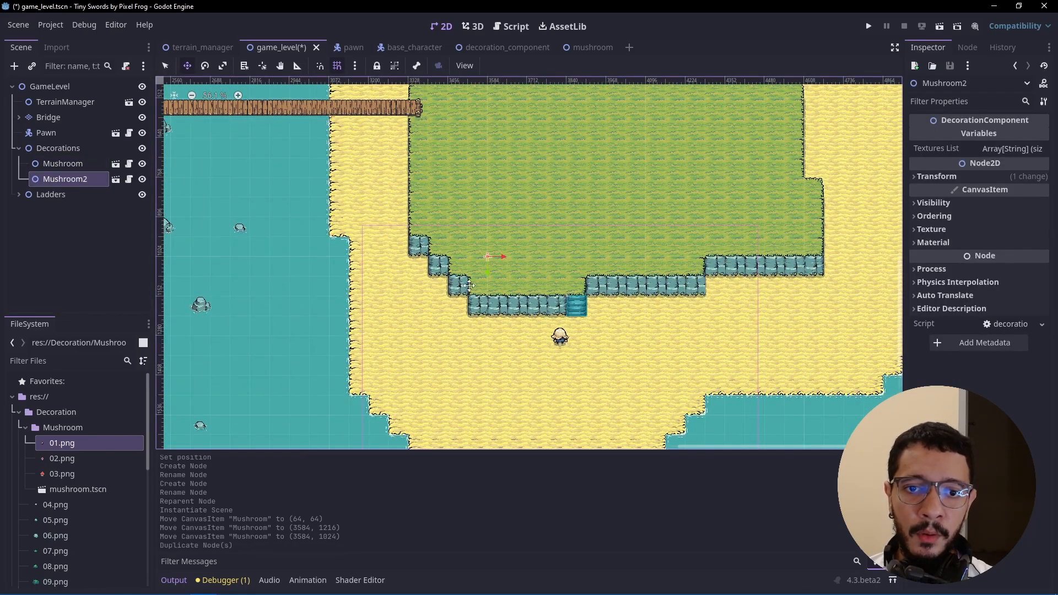
{"action": "left_click_drag", "start_coordinate": [487, 258], "coordinate": [613, 212]}
{"action": "key", "text": "ctrl+d"}
{"action": "key", "text": "ctrl+d"}
- Run the current scene, walk the pawn up the ladder among the mushrooms to inspect them, and close the game
{"action": "left_click", "coordinate": [940, 29]}
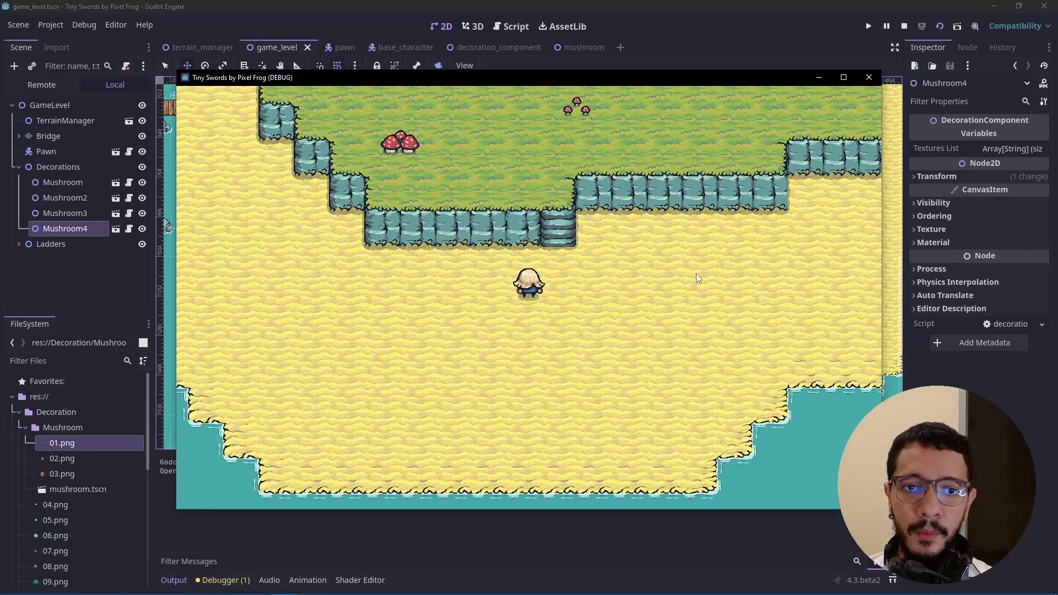
{"action": "key", "text": "w"}
{"action": "key", "text": "d"}
{"action": "key", "text": "w"}
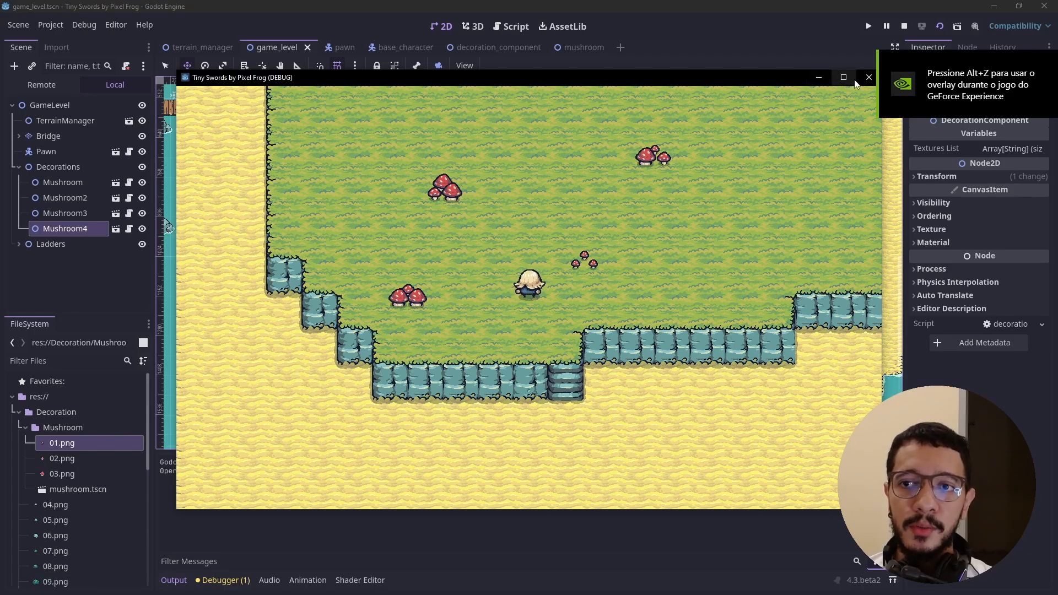
{"action": "left_click", "coordinate": [869, 77]}
{"action": "left_click", "coordinate": [75, 251]}
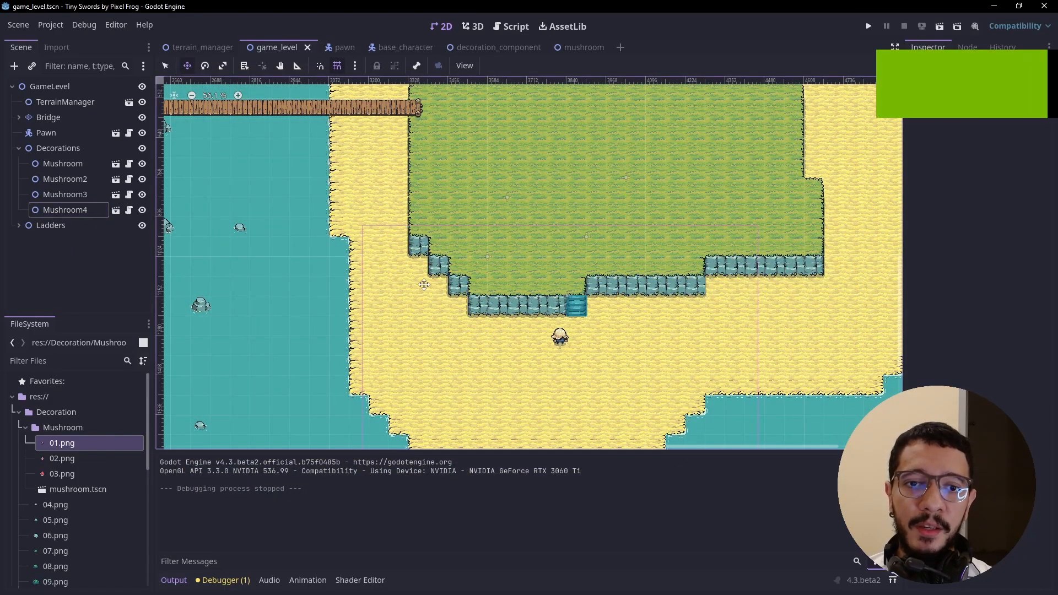
{"action": "scroll", "coordinate": [469, 287], "scroll_direction": "down", "scroll_amount": 1}
{"action": "scroll", "coordinate": [469, 287], "scroll_direction": "down", "scroll_amount": 5}
{"action": "scroll", "coordinate": [587, 186], "scroll_direction": "up", "scroll_amount": 5}
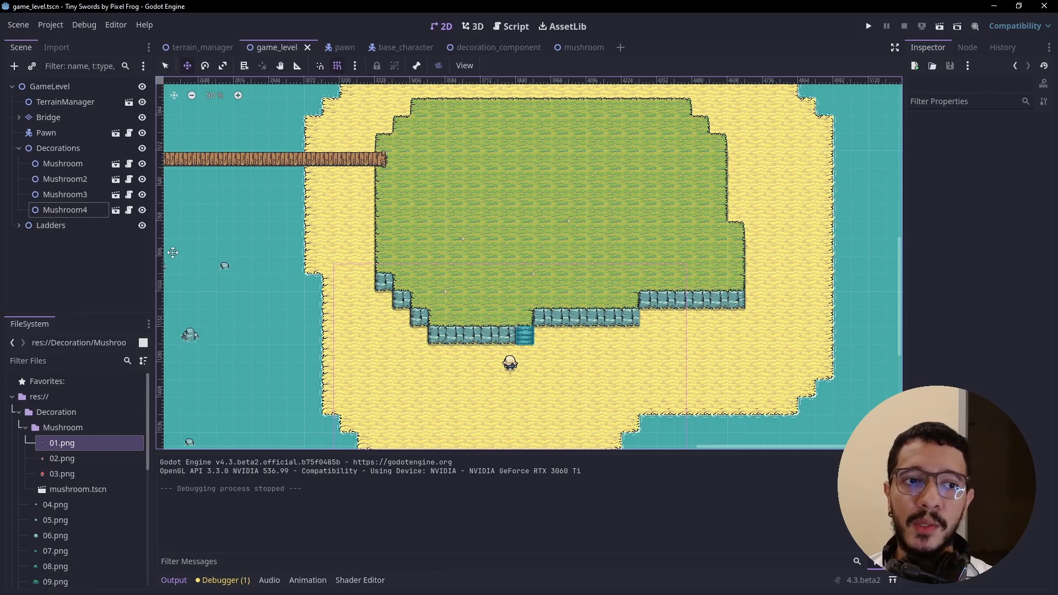
{"action": "left_click", "coordinate": [114, 234]}
- Open the base decoration_component scene through the mushroom scene and add a CollisionShape2D under the DecorationComponent root
{"action": "left_click", "coordinate": [116, 172]}
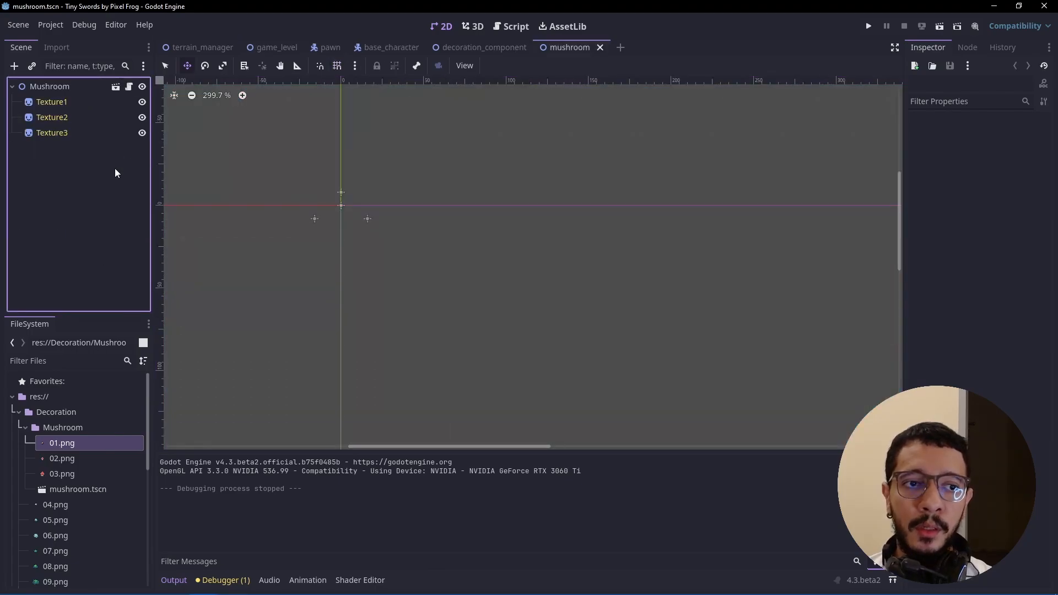
{"action": "left_click", "coordinate": [117, 88]}
{"action": "left_click", "coordinate": [75, 87]}
{"action": "left_click", "coordinate": [14, 66]}
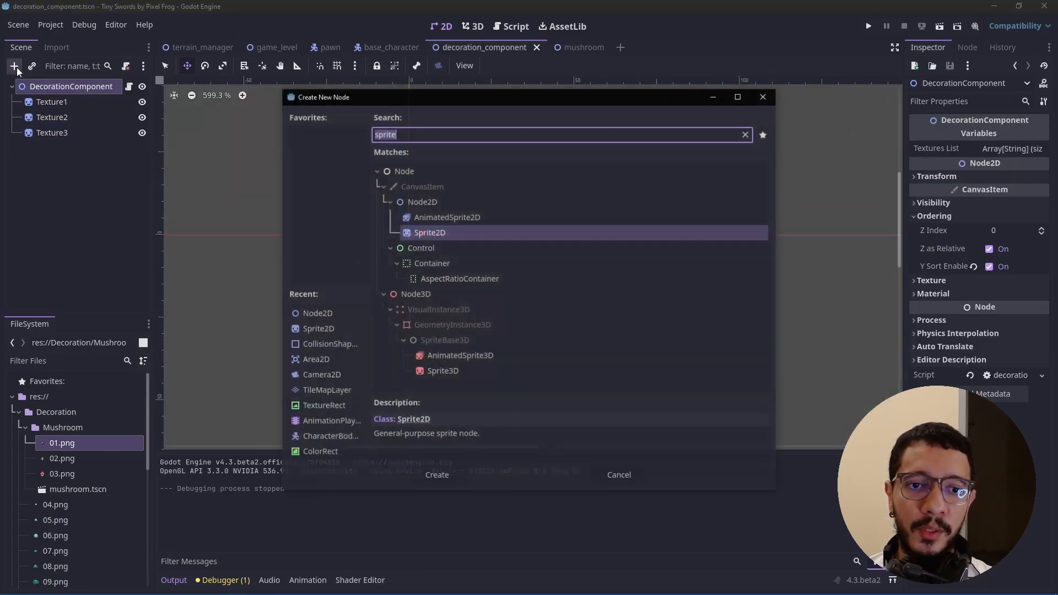
{"action": "type", "text": "collision"}
{"action": "key", "text": "Return"}
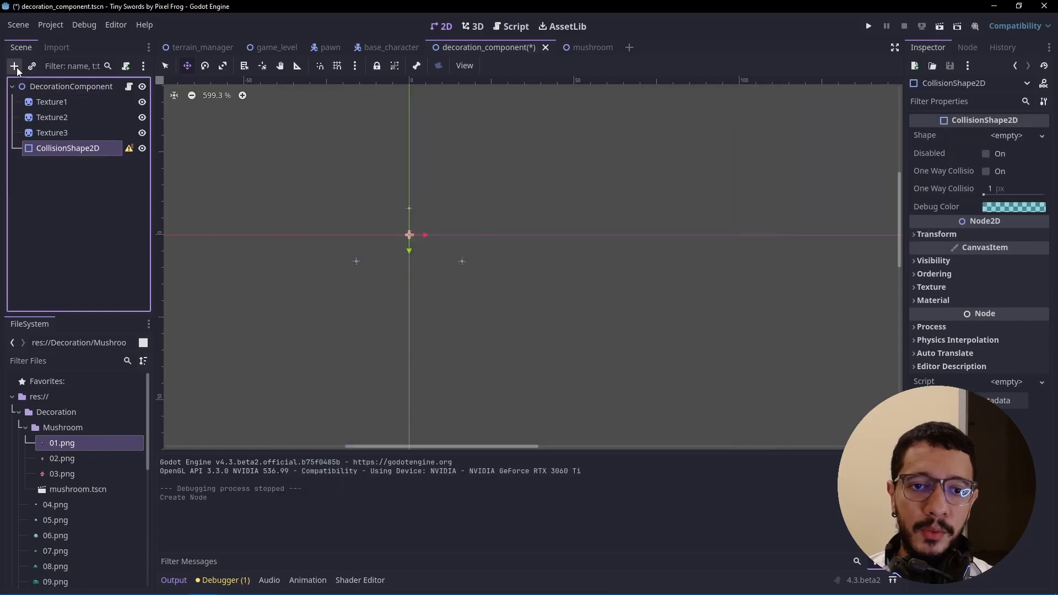
- Rename the CollisionShape2D node Collision and save the scene
{"action": "double_click", "coordinate": [67, 147]}
{"action": "type", "text": "Co"}
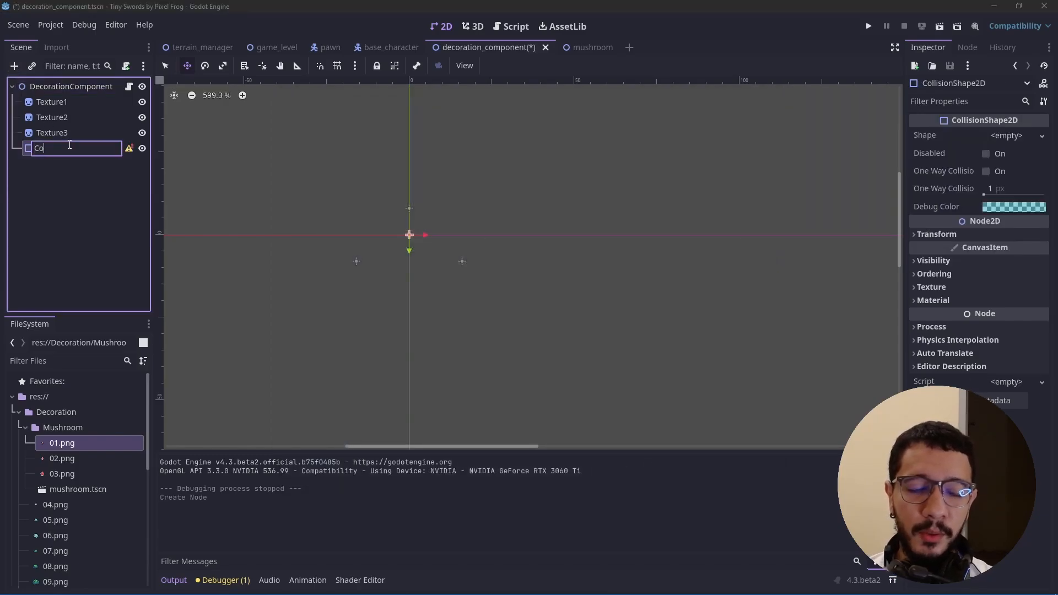
{"action": "type", "text": "llision"}
{"action": "key", "text": "Return"}
{"action": "key", "text": "ctrl+s"}
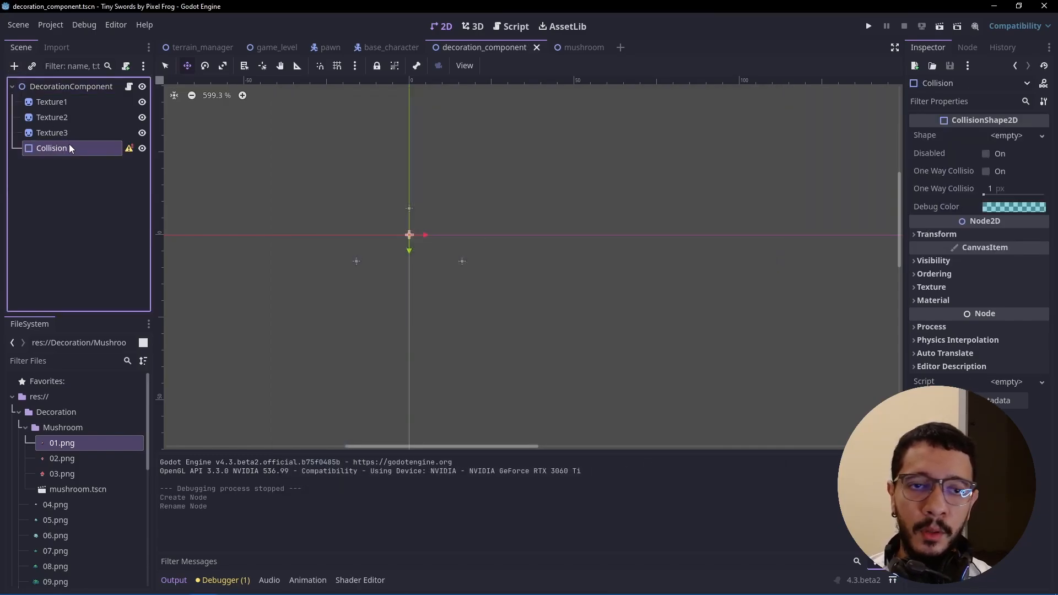
- Give Collision a rectangle shape, set its size to 64 by 64 px, and save the scene
{"action": "left_click", "coordinate": [1005, 135]}
{"action": "left_click", "coordinate": [947, 215]}
{"action": "left_click", "coordinate": [992, 136]}
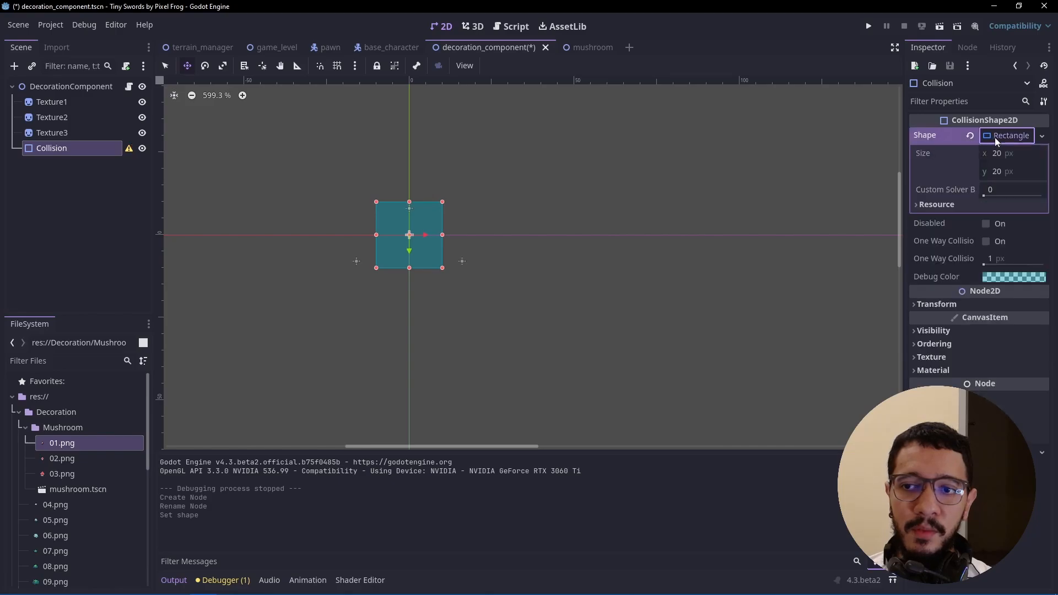
{"action": "left_click", "coordinate": [1010, 152]}
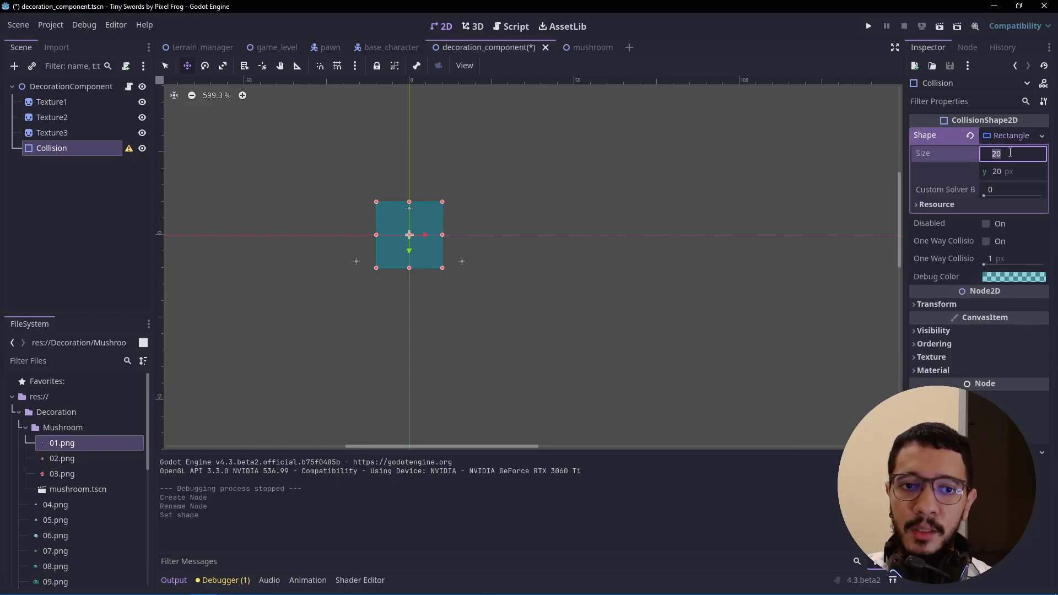
{"action": "type", "text": "64"}
{"action": "key", "text": "Tab"}
{"action": "type", "text": "64"}
{"action": "key", "text": "Return"}
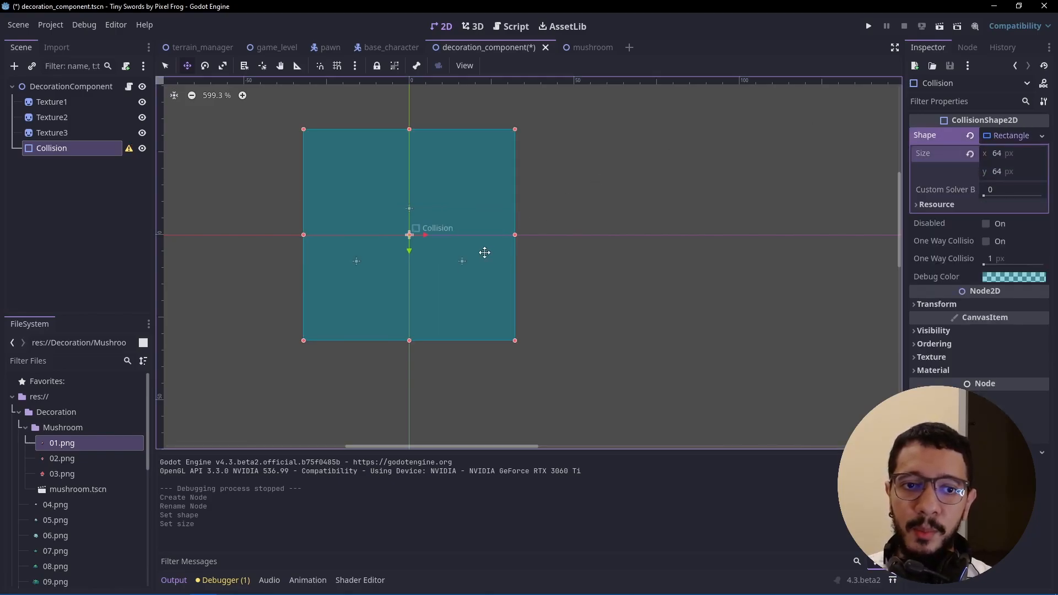
{"action": "key", "text": "ctrl+s"}
- Examine the collision rectangles around the mushrooms in the game_level scene
{"action": "mouse_move", "coordinate": [294, 50]}
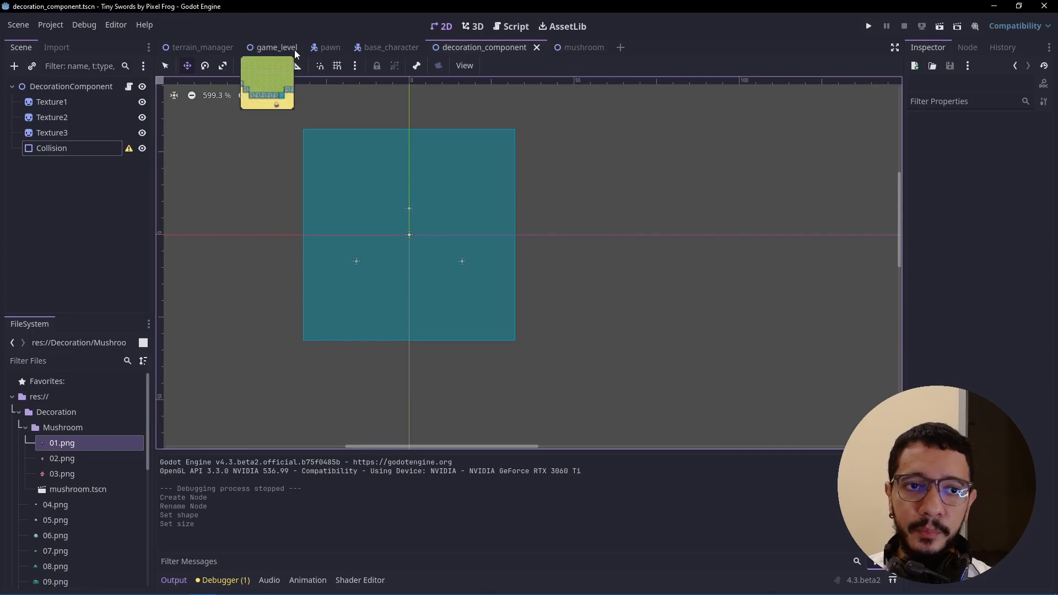
{"action": "left_click", "coordinate": [262, 49]}
{"action": "scroll", "coordinate": [430, 291], "scroll_direction": "up", "scroll_amount": 5}
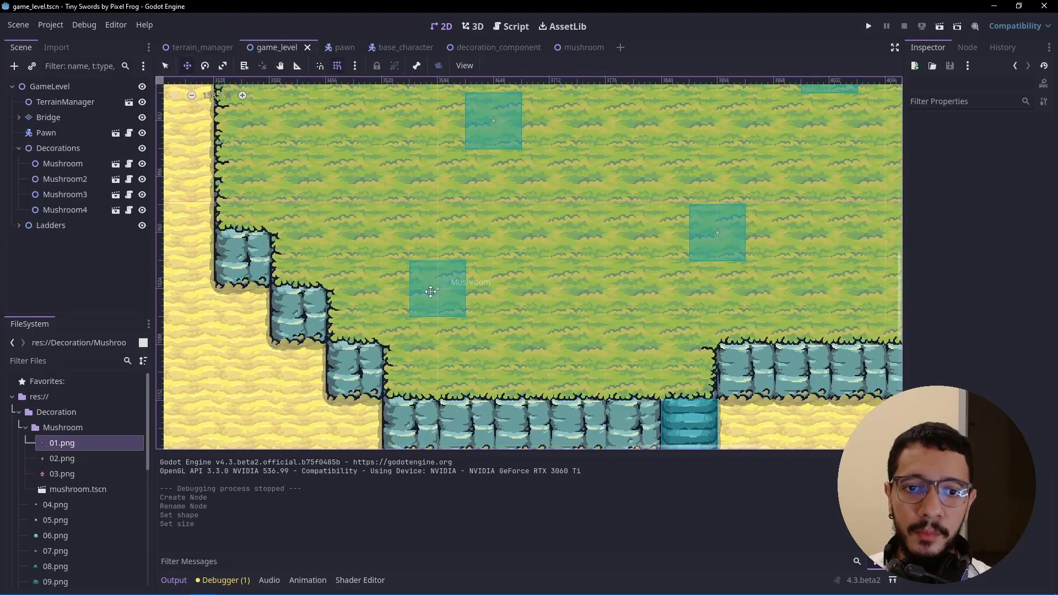
{"action": "scroll", "coordinate": [488, 341], "scroll_direction": "up", "scroll_amount": 6}
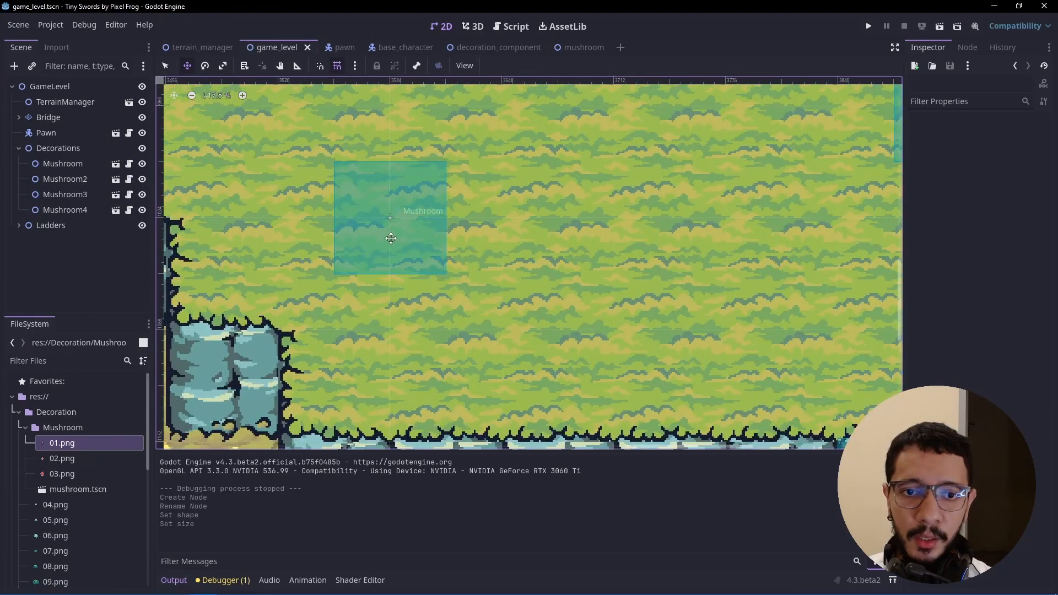
- Test-run the game_level scene with the added collision shapes and stop the debug session
{"action": "left_click", "coordinate": [939, 27]}
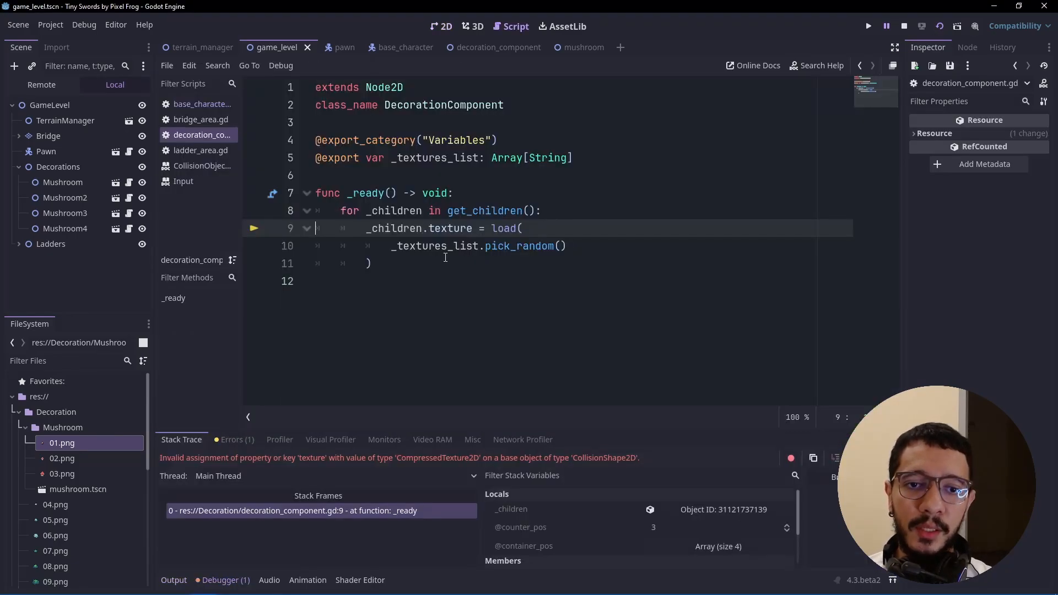
{"action": "left_click", "coordinate": [557, 214]}
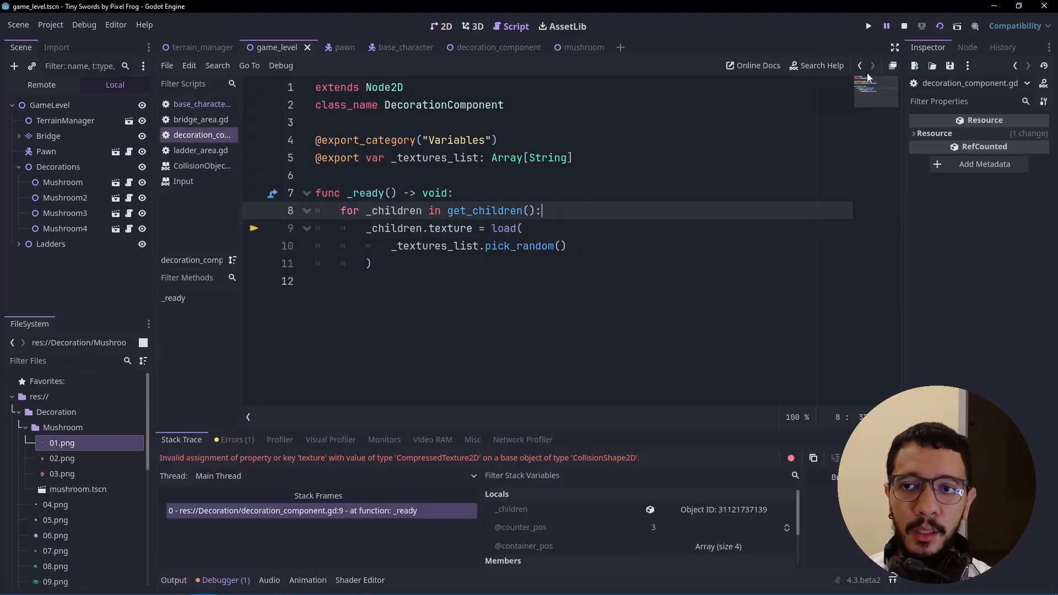
{"action": "left_click", "coordinate": [903, 26]}
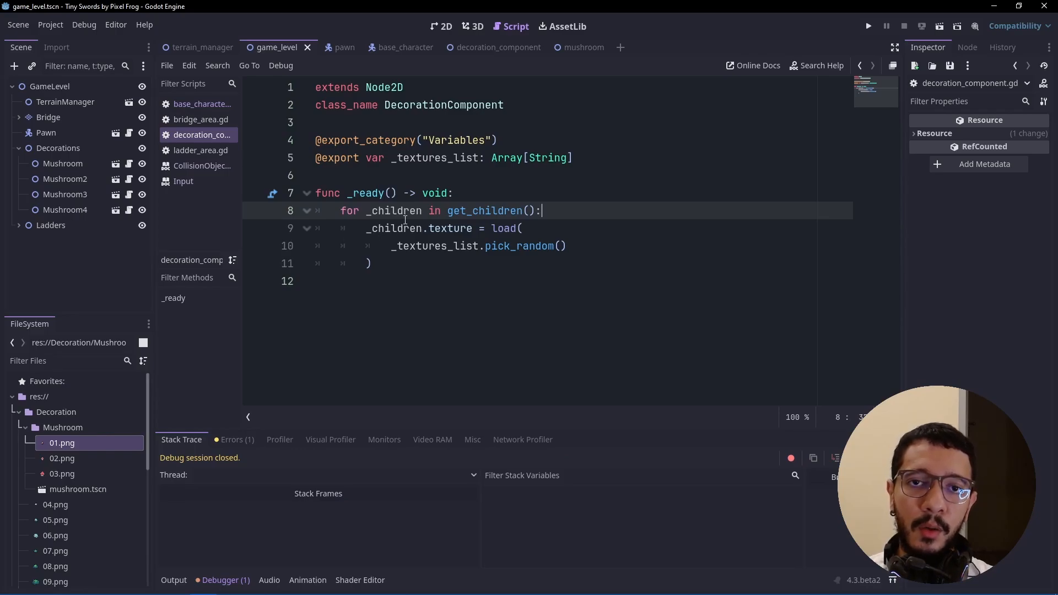
- In decoration_component's _ready loop, add an `if _children is Sprite2D:` check and indent the random texture assignment beneath it
{"action": "left_click", "coordinate": [483, 52]}
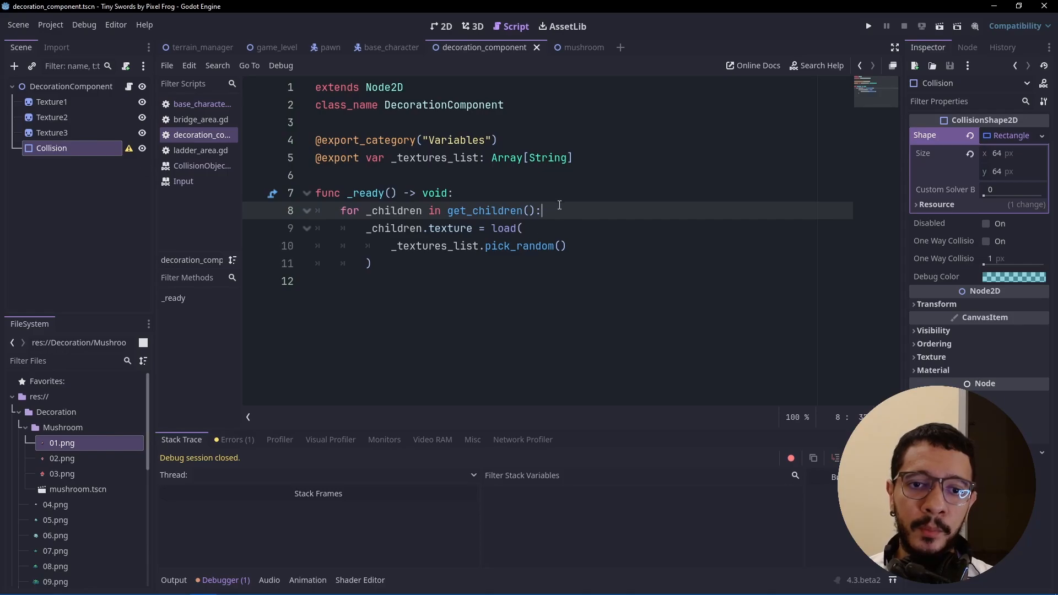
{"action": "key", "text": "Return"}
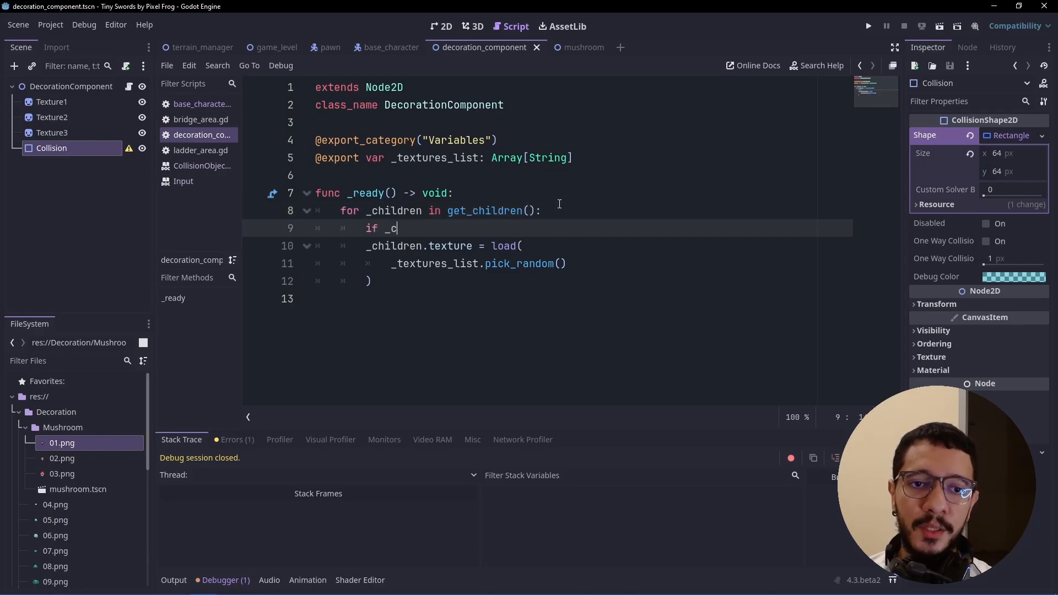
{"action": "type", "text": "if _children is Sprit"}
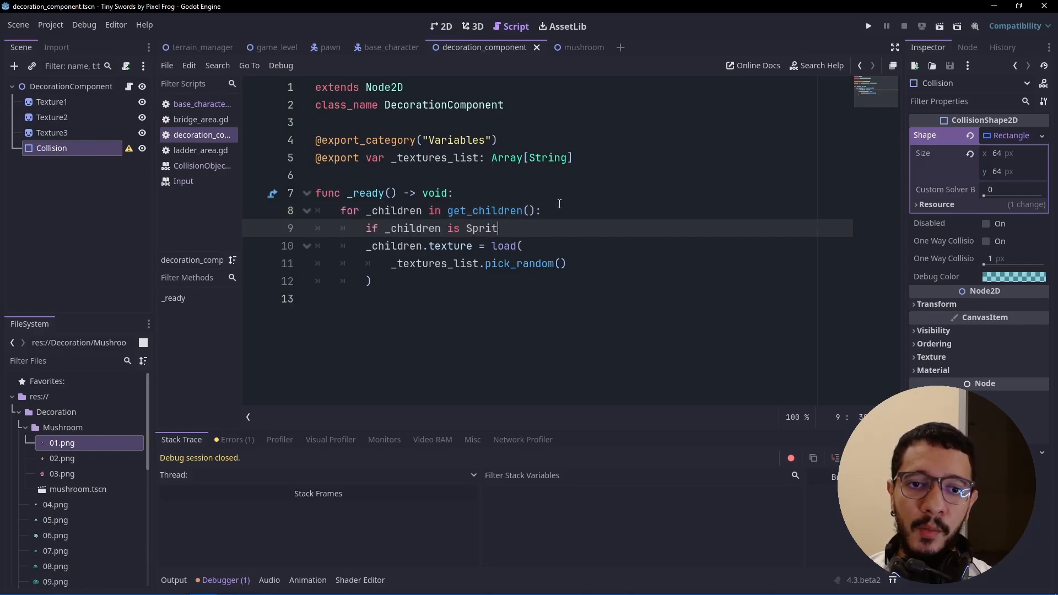
{"action": "type", "text": "e2D:"}
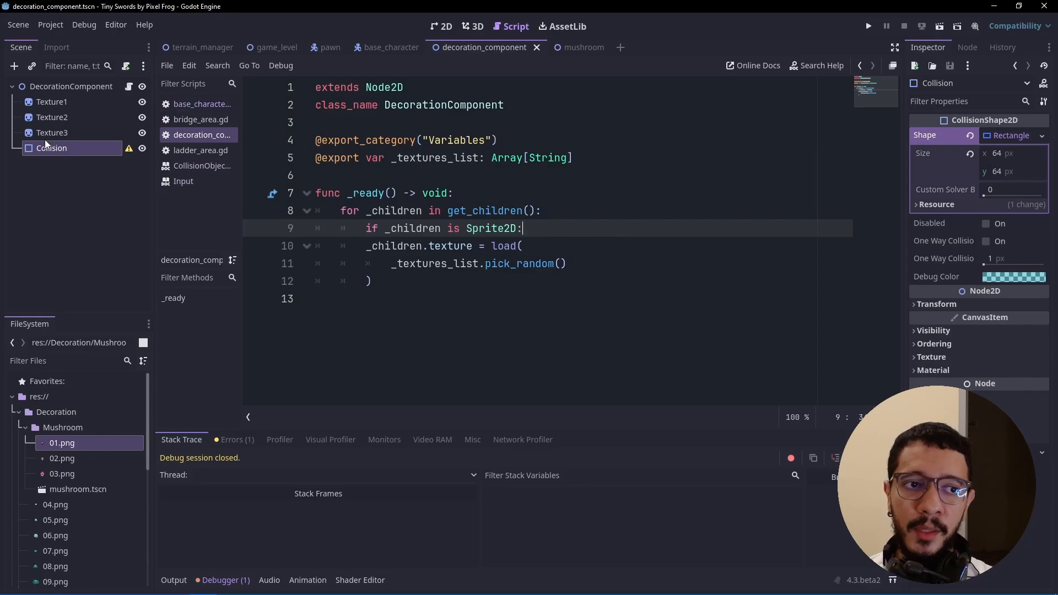
{"action": "left_click", "coordinate": [372, 280]}
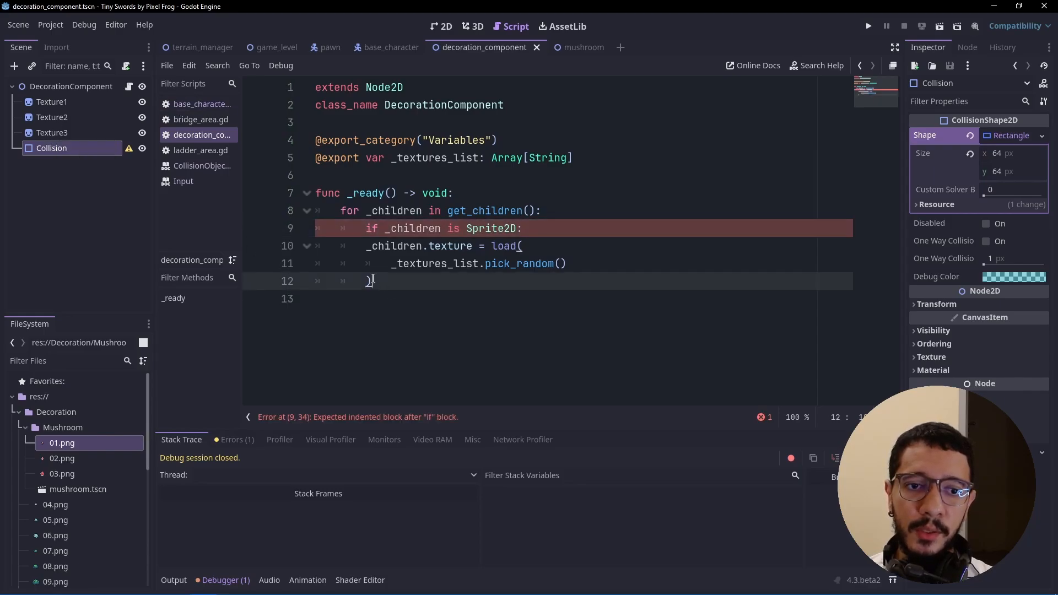
{"action": "left_click_drag", "start_coordinate": [373, 280], "coordinate": [535, 233]}
{"action": "key", "text": "Tab"}
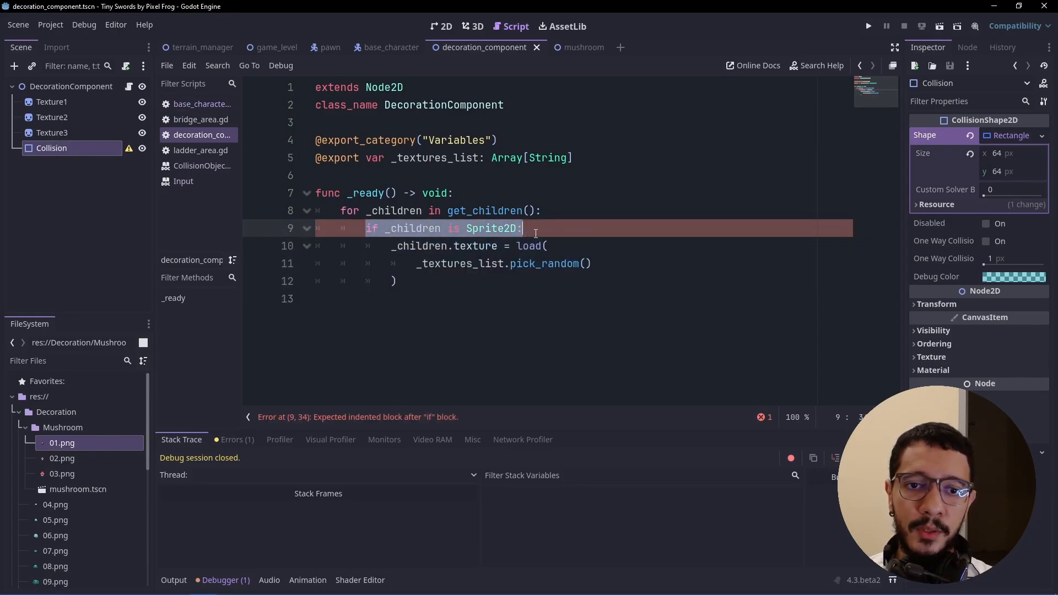
{"action": "left_click", "coordinate": [494, 189]}
{"action": "left_click", "coordinate": [467, 172]}
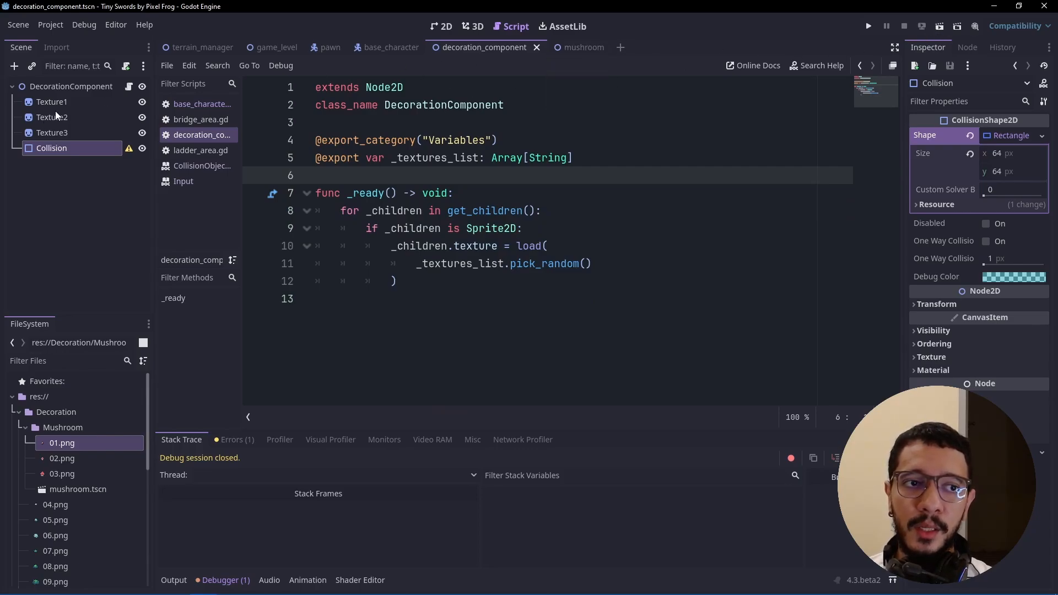
- Test-run the game from the game_level scene, walk the pawn up toward the mushrooms, and close the game
{"action": "left_click", "coordinate": [441, 26]}
{"action": "left_click", "coordinate": [275, 47]}
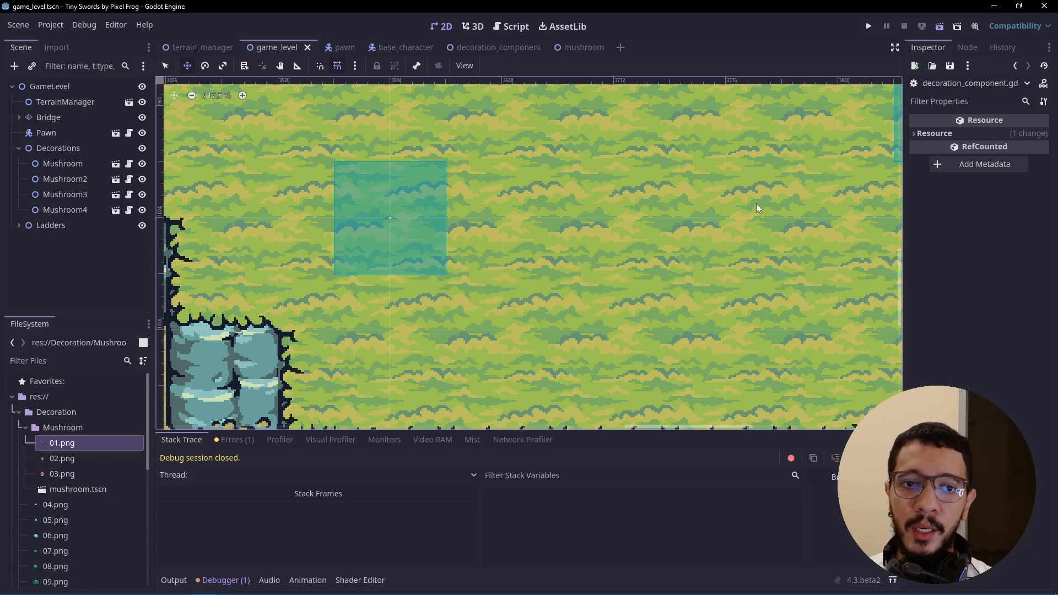
{"action": "key", "text": "F5"}
{"action": "key", "text": "Right"}
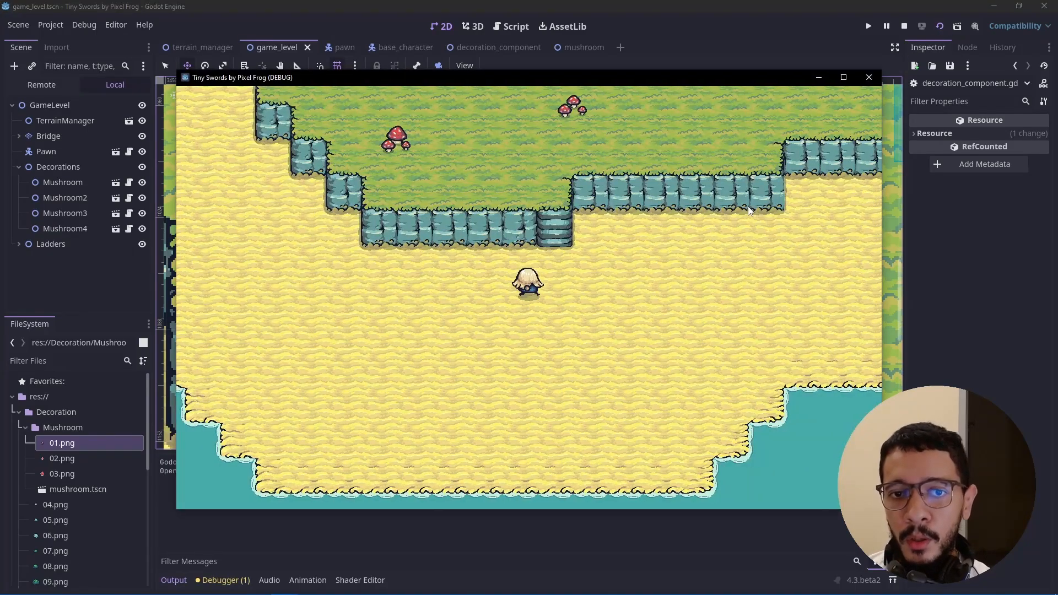
{"action": "key", "text": "Up"}
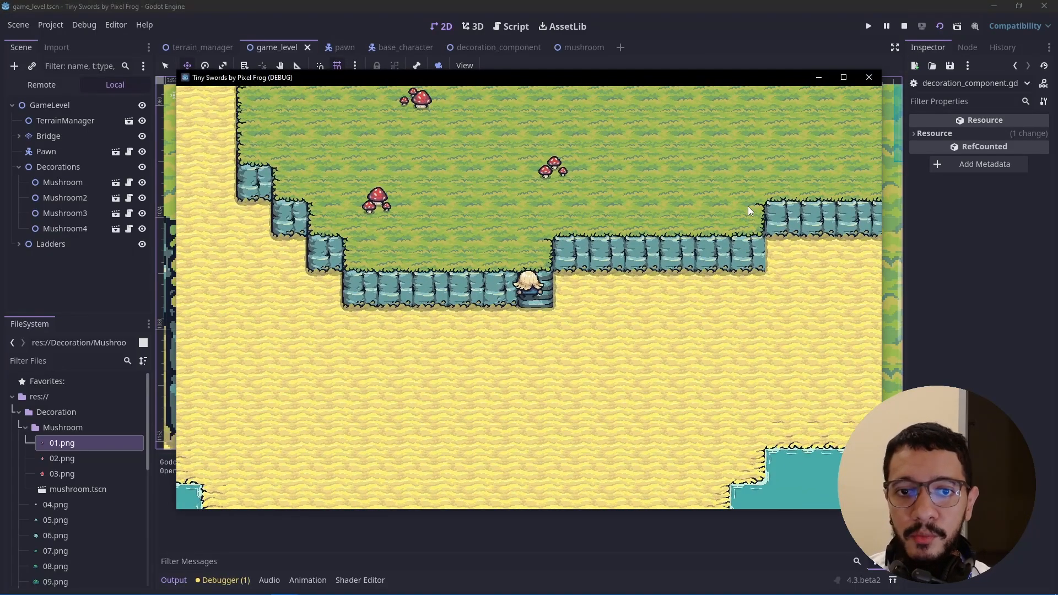
{"action": "left_click", "coordinate": [869, 77]}
- Enable Visible Collision Shapes for debug runs
{"action": "left_click", "coordinate": [77, 25]}
{"action": "left_click", "coordinate": [85, 76]}
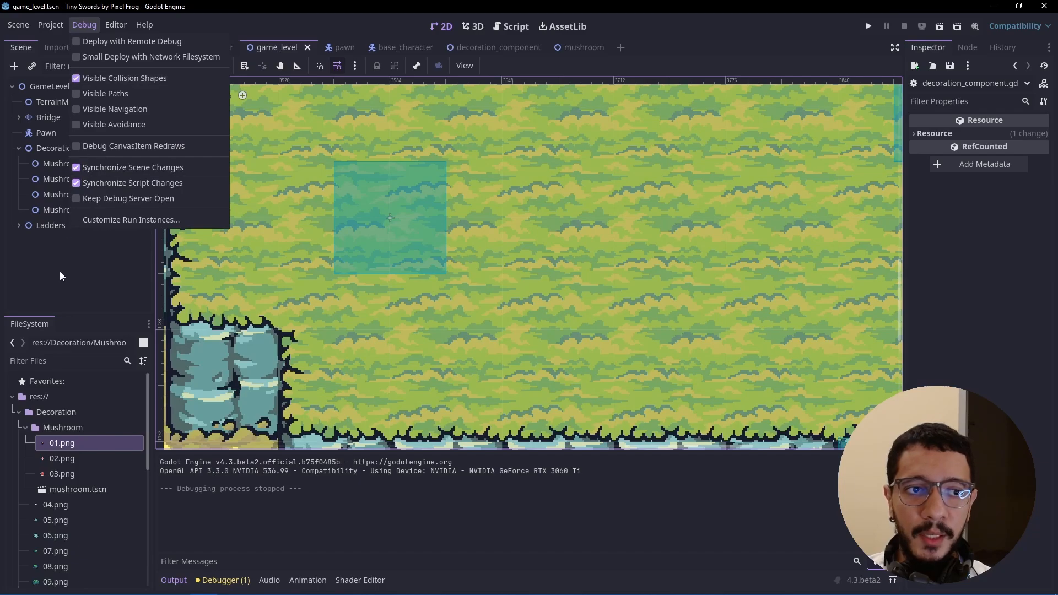
{"action": "left_click", "coordinate": [60, 273]}
- Run the game_level scene, walk the pawn among the mushrooms to inspect their collision areas, and close the game
{"action": "left_click", "coordinate": [941, 28]}
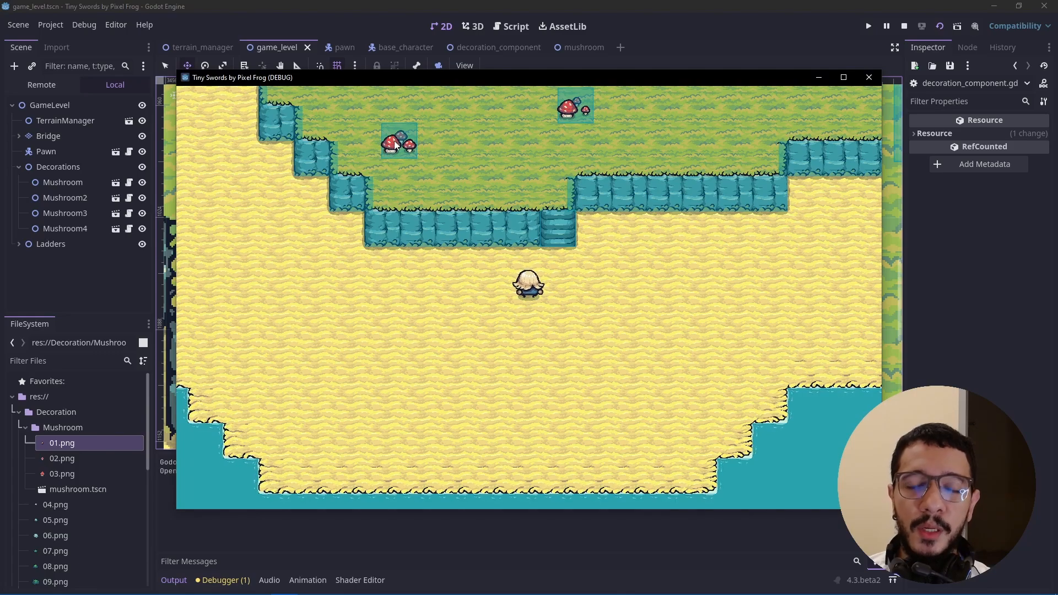
{"action": "key", "text": "Right"}
{"action": "key", "text": "Up"}
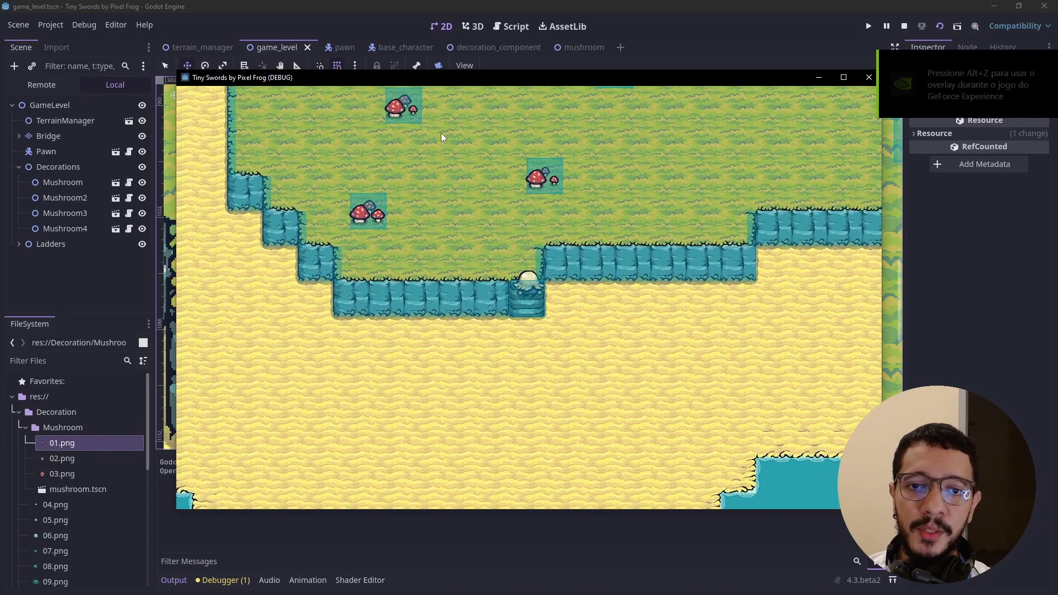
{"action": "key", "text": "Up"}
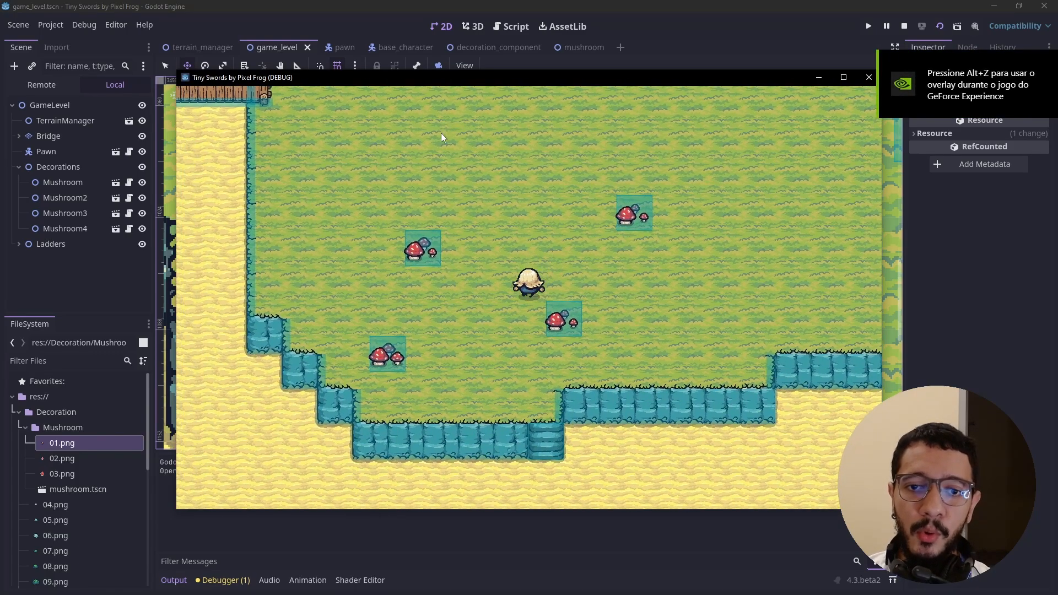
{"action": "key", "text": "Right"}
{"action": "key", "text": "Down"}
{"action": "key", "text": "Left"}
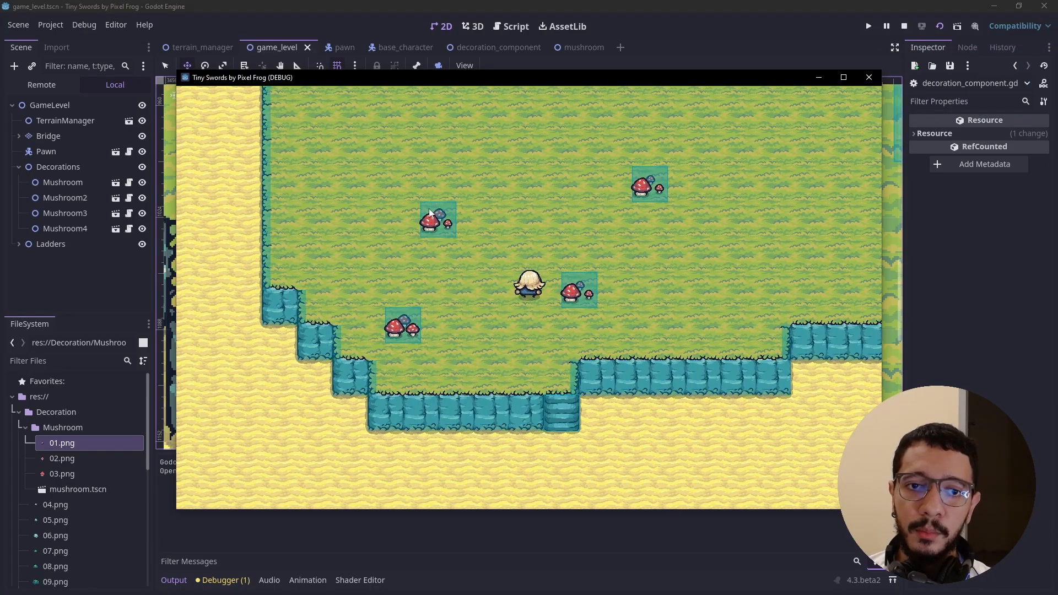
{"action": "left_click", "coordinate": [867, 76]}
- Try offsetting the first Mushroom's position in game_level by 32 px in both x and y, and undo both changes
{"action": "scroll", "coordinate": [393, 217], "scroll_direction": "up", "scroll_amount": 2}
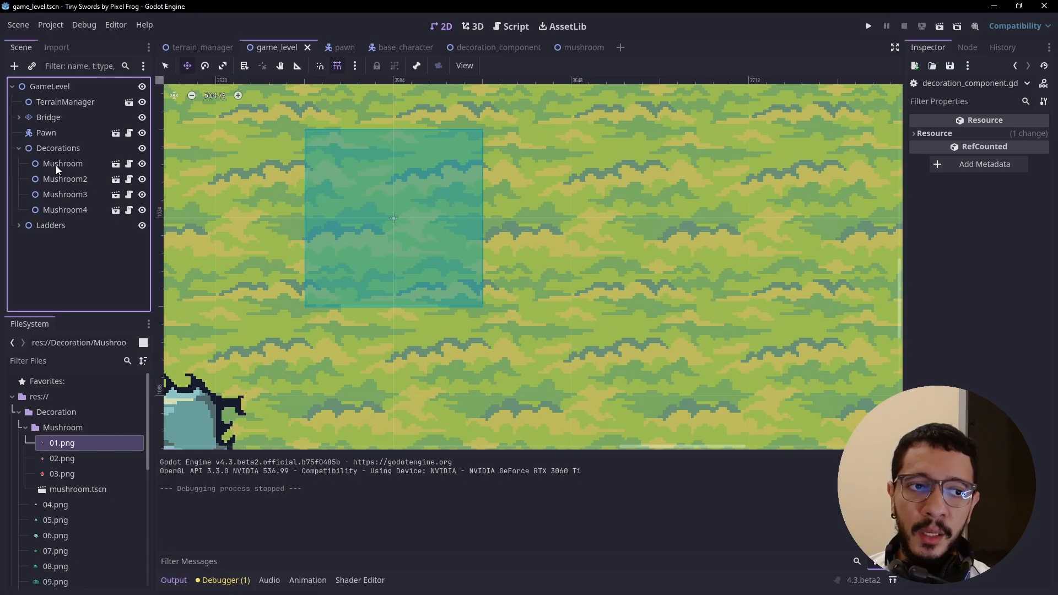
{"action": "left_click", "coordinate": [61, 165]}
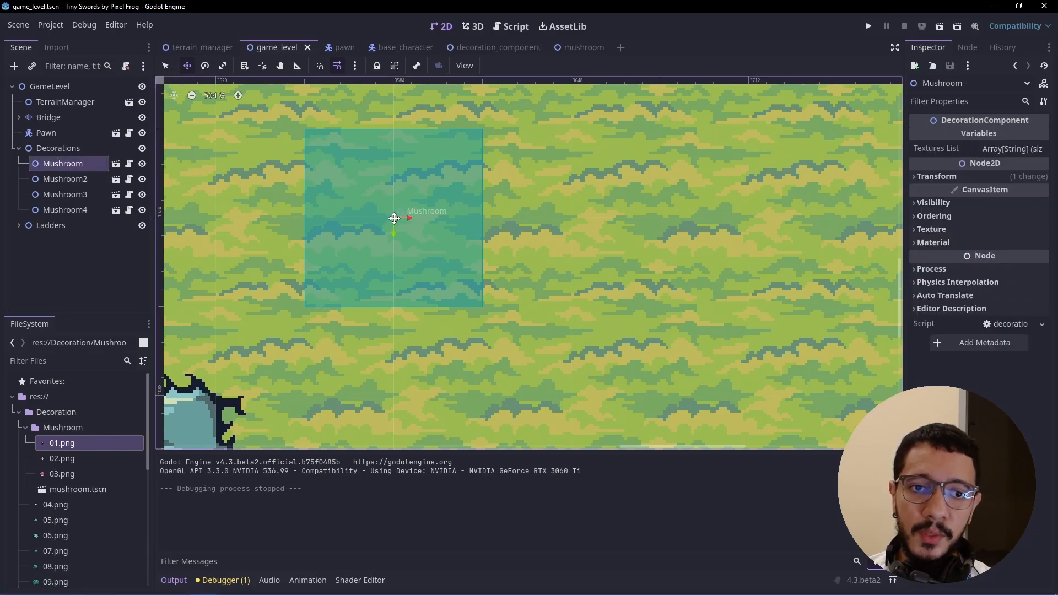
{"action": "scroll", "coordinate": [394, 218], "scroll_direction": "up", "scroll_amount": 2}
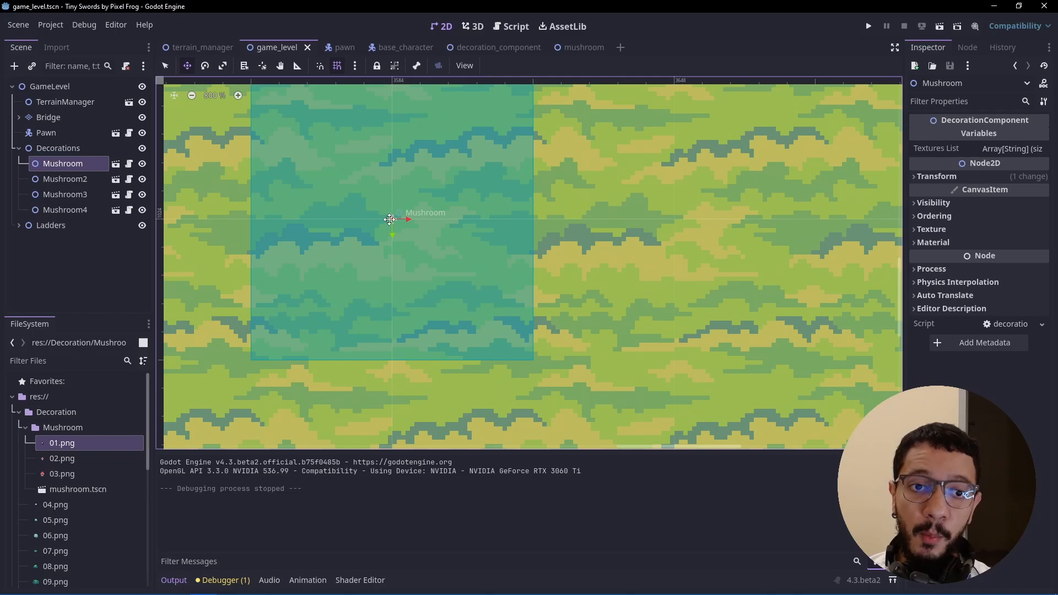
{"action": "scroll", "coordinate": [392, 220], "scroll_direction": "down", "scroll_amount": 4}
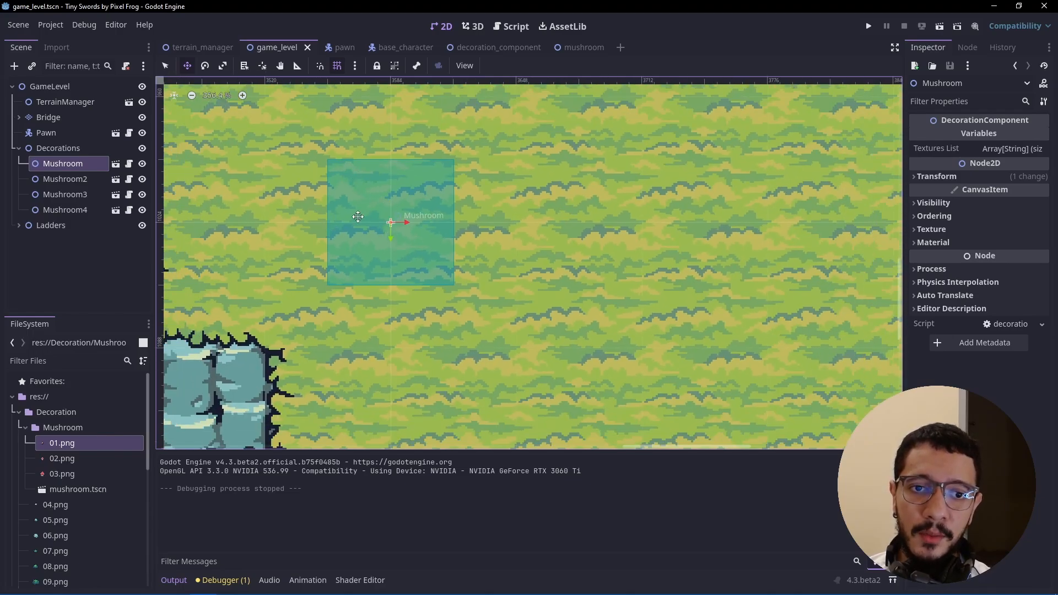
{"action": "scroll", "coordinate": [460, 230], "scroll_direction": "up", "scroll_amount": 3}
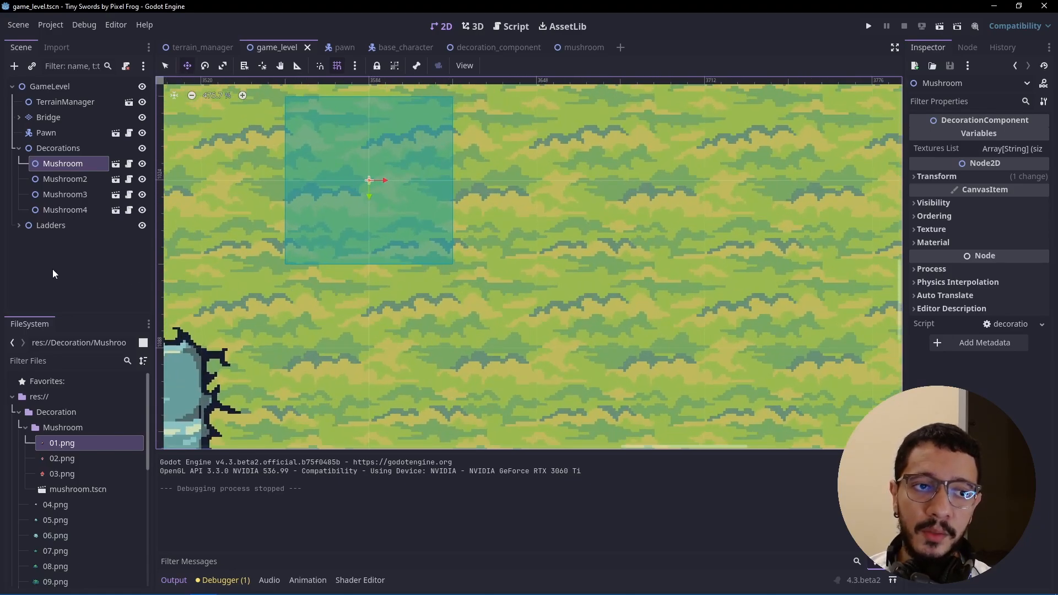
{"action": "left_click", "coordinate": [933, 176]}
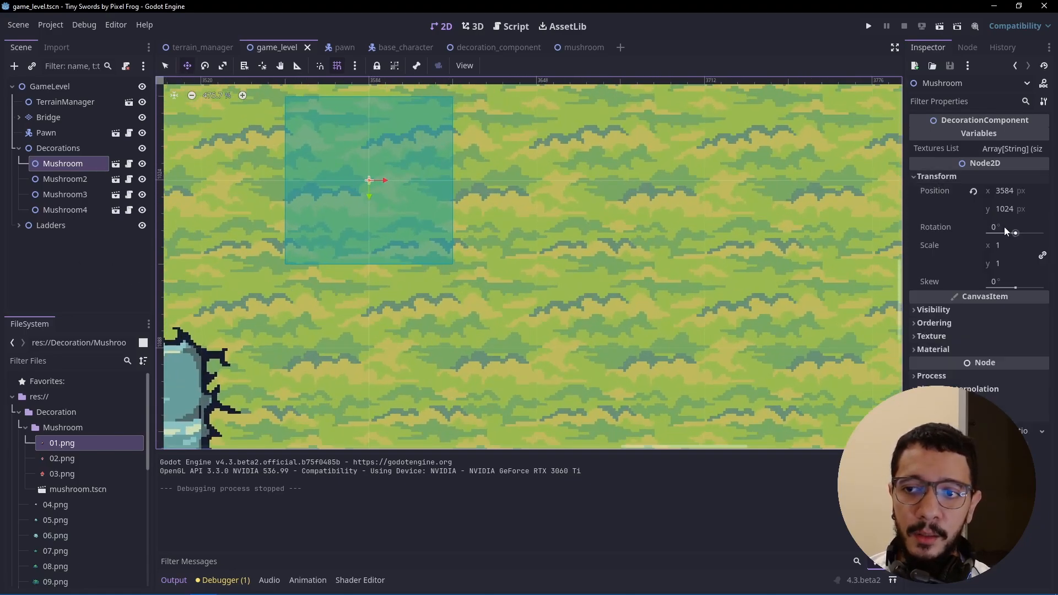
{"action": "left_click", "coordinate": [1024, 191]}
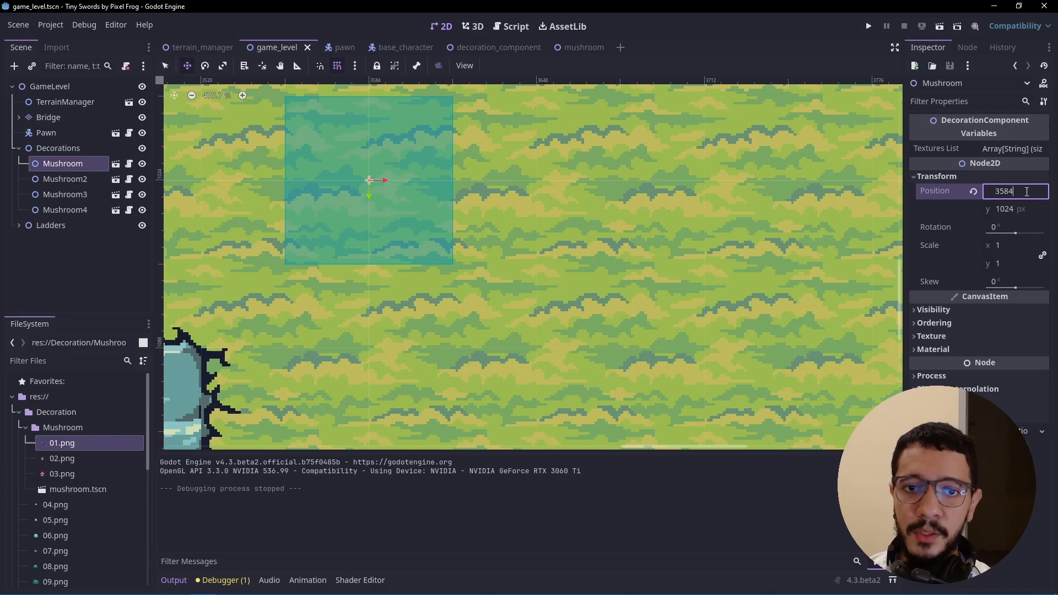
{"action": "type", "text": "+32"}
{"action": "key", "text": "Tab"}
{"action": "type", "text": "+"}
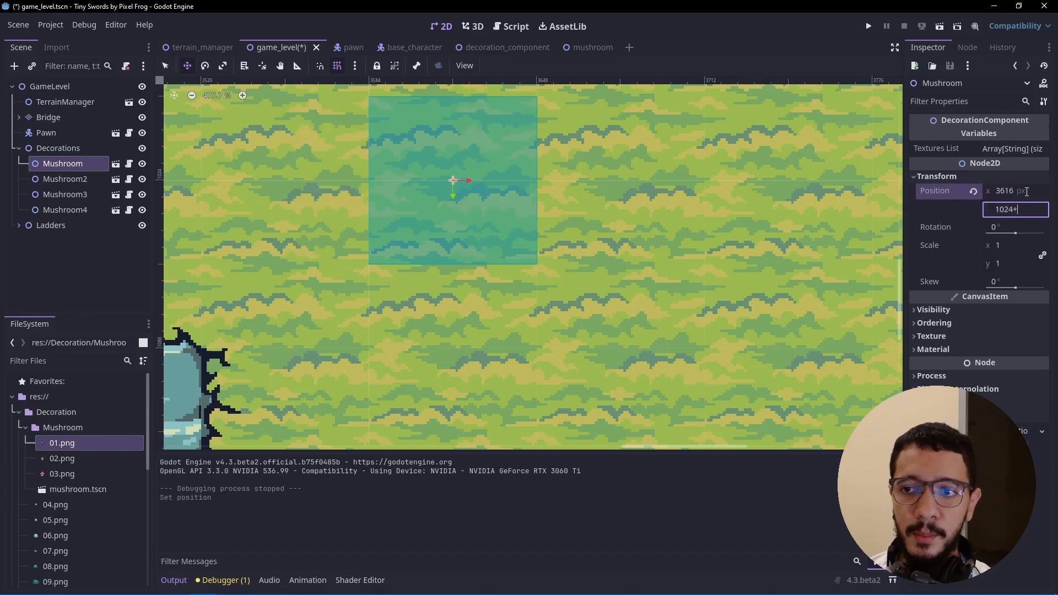
{"action": "type", "text": "32"}
{"action": "key", "text": "Return"}
{"action": "key", "text": "ctrl+z"}
{"action": "key", "text": "ctrl+z"}
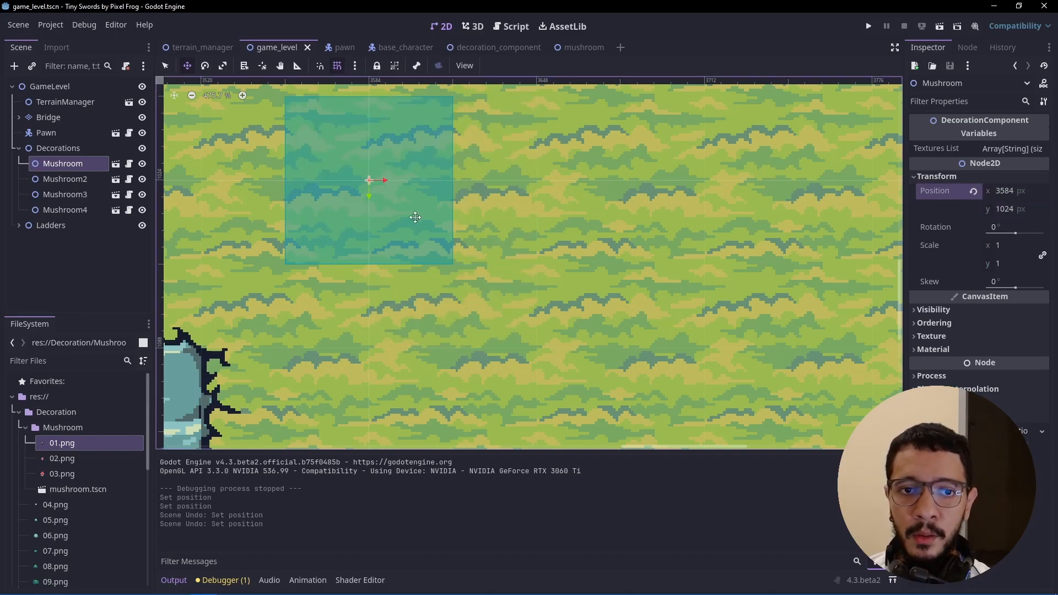
- Open the Mushroom's own scene and, from it, the inherited decoration_component base scene
{"action": "left_click", "coordinate": [101, 248]}
{"action": "left_click", "coordinate": [116, 164]}
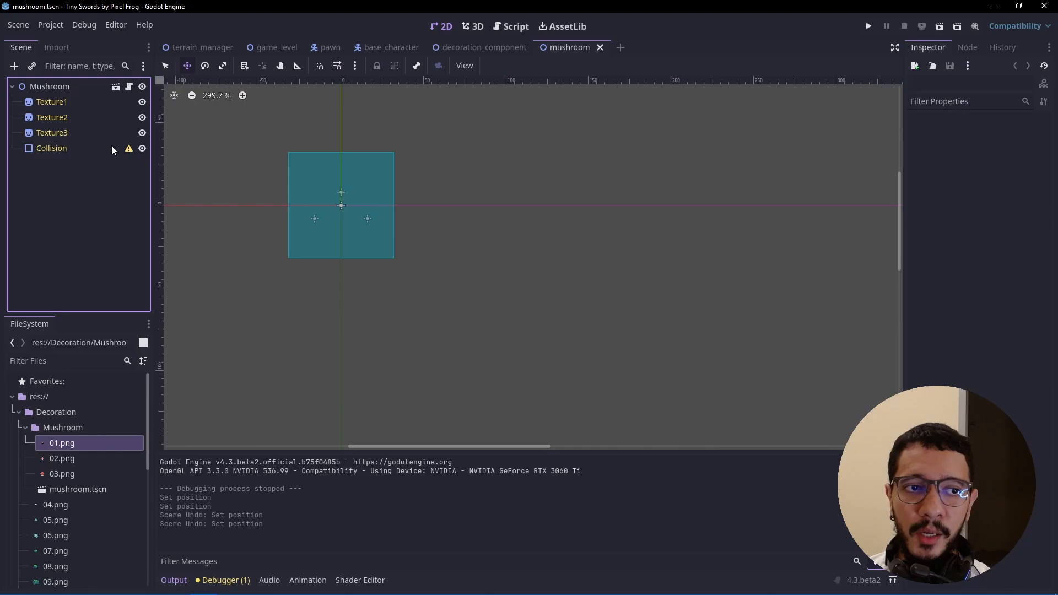
{"action": "left_click", "coordinate": [63, 87]}
{"action": "left_click", "coordinate": [115, 86]}
{"action": "left_click", "coordinate": [58, 87]}
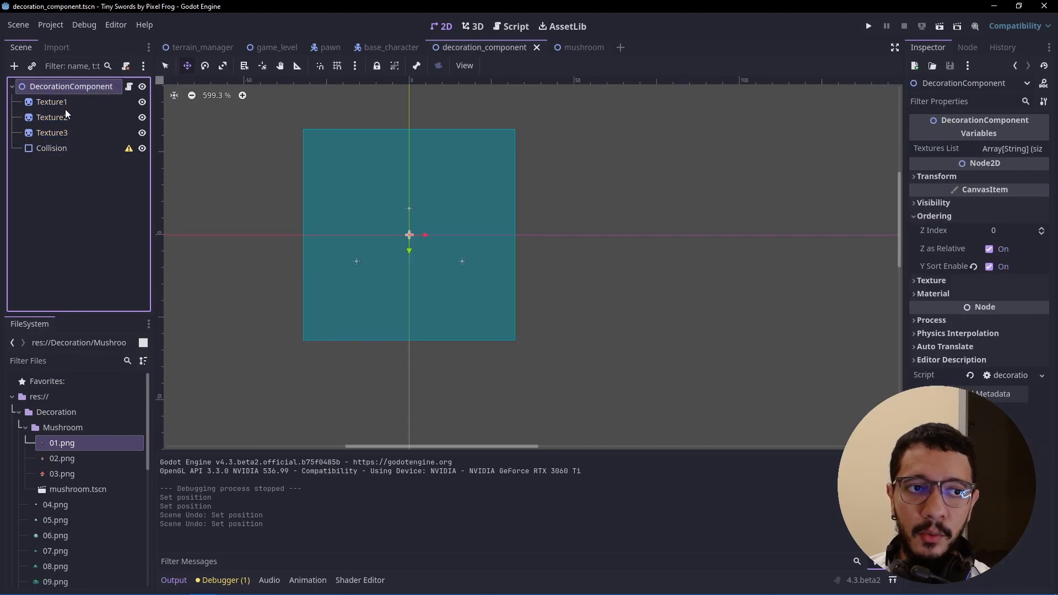
- Set the Collision node's position in the decoration_component scene to x 32 px, y 32 px
{"action": "left_click", "coordinate": [61, 145]}
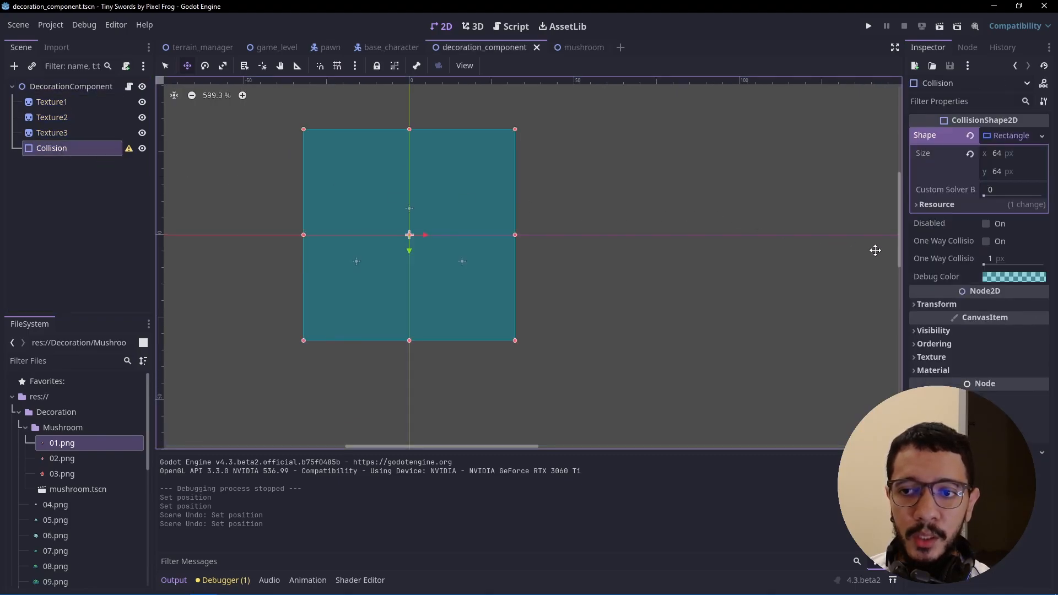
{"action": "left_click", "coordinate": [935, 305]}
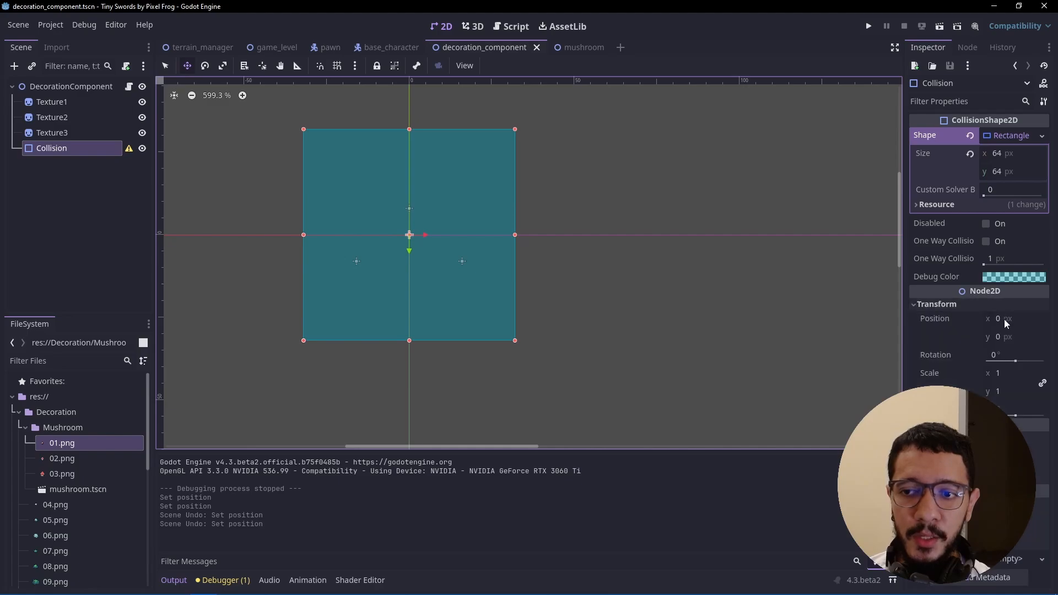
{"action": "left_click", "coordinate": [1003, 319]}
{"action": "type", "text": "32"}
{"action": "key", "text": "Tab"}
{"action": "type", "text": "32"}
{"action": "key", "text": "Return"}
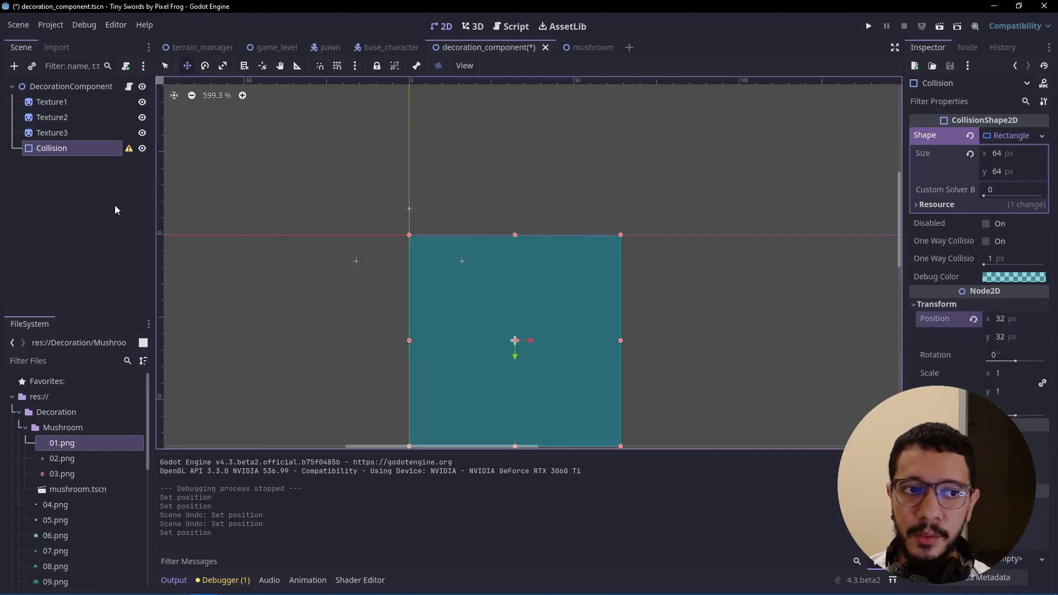
- Assign 03.png as the texture of the Texture1 sprite and turn off its Centered option
{"action": "left_click", "coordinate": [55, 101]}
{"action": "left_click", "coordinate": [60, 135], "text": "shift"}
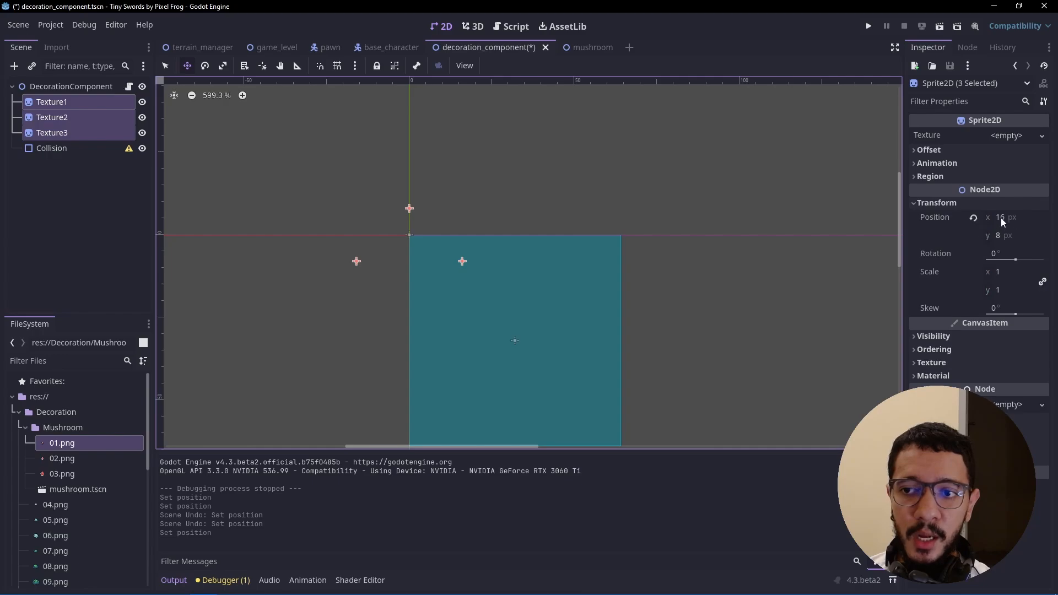
{"action": "left_click", "coordinate": [76, 179]}
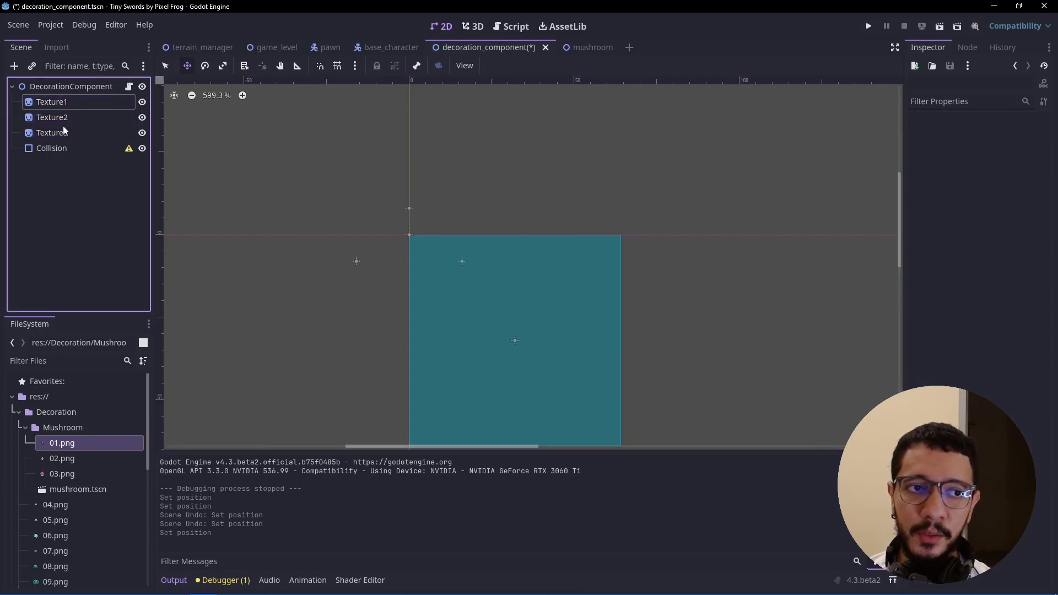
{"action": "left_click", "coordinate": [61, 101]}
{"action": "scroll", "coordinate": [511, 95], "scroll_direction": "down", "scroll_amount": 5}
{"action": "left_click", "coordinate": [929, 150]}
{"action": "left_click", "coordinate": [988, 165]}
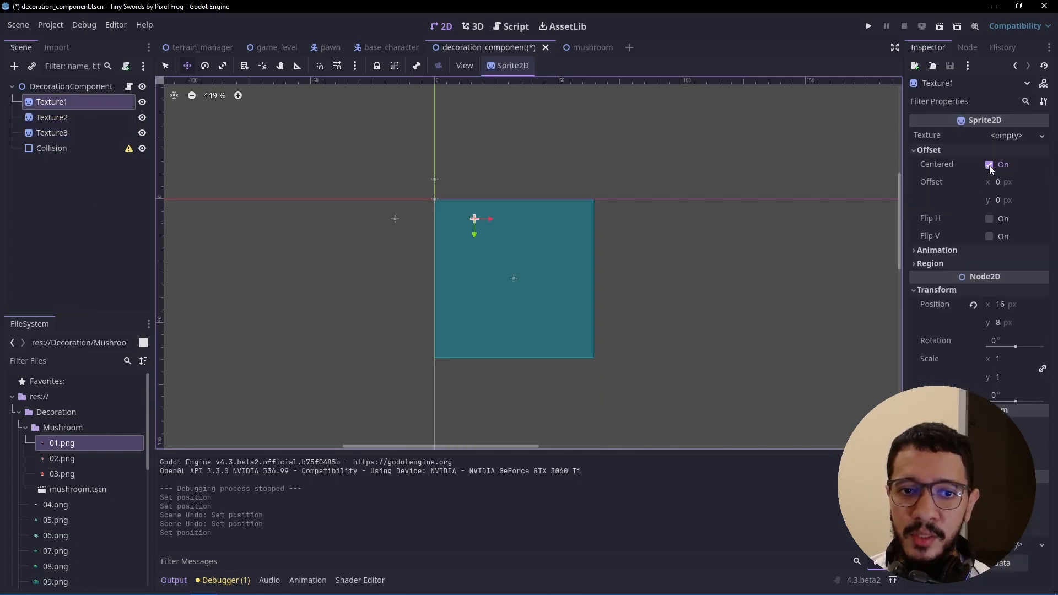
{"action": "left_click_drag", "start_coordinate": [86, 447], "coordinate": [1006, 135]}
{"action": "left_click", "coordinate": [986, 183]}
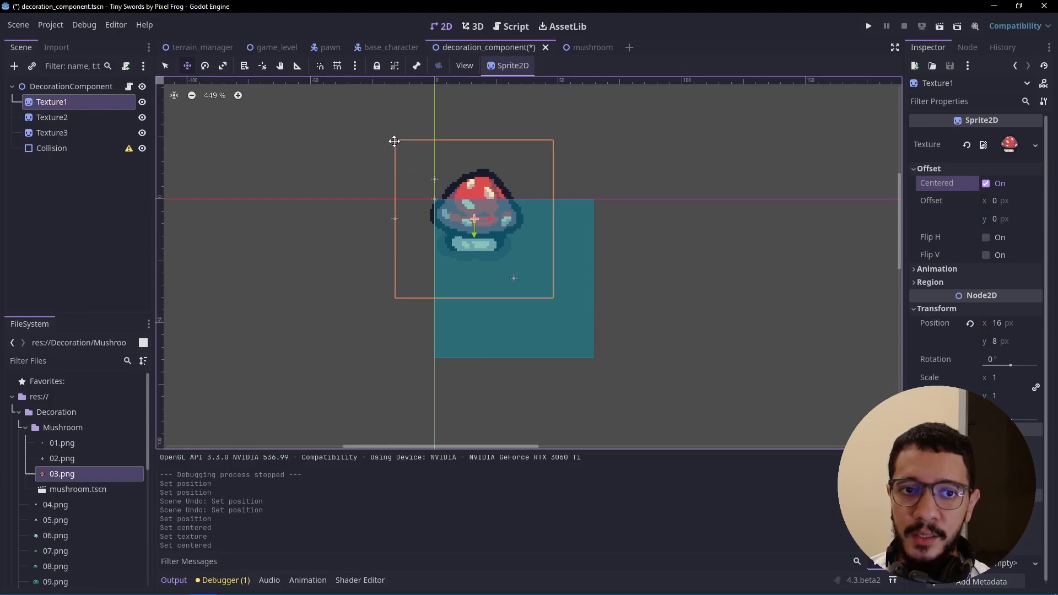
{"action": "left_click", "coordinate": [986, 183]}
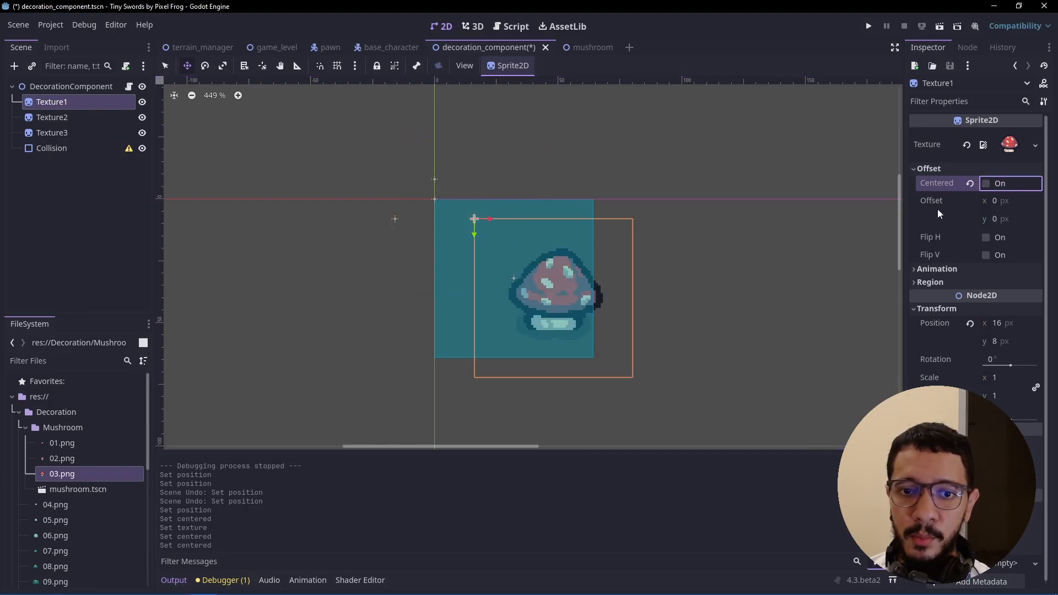
- Turn off the Centered option on the Texture2 and Texture3 sprites together
{"action": "left_click", "coordinate": [55, 117]}
{"action": "left_click", "coordinate": [52, 133], "text": "shift"}
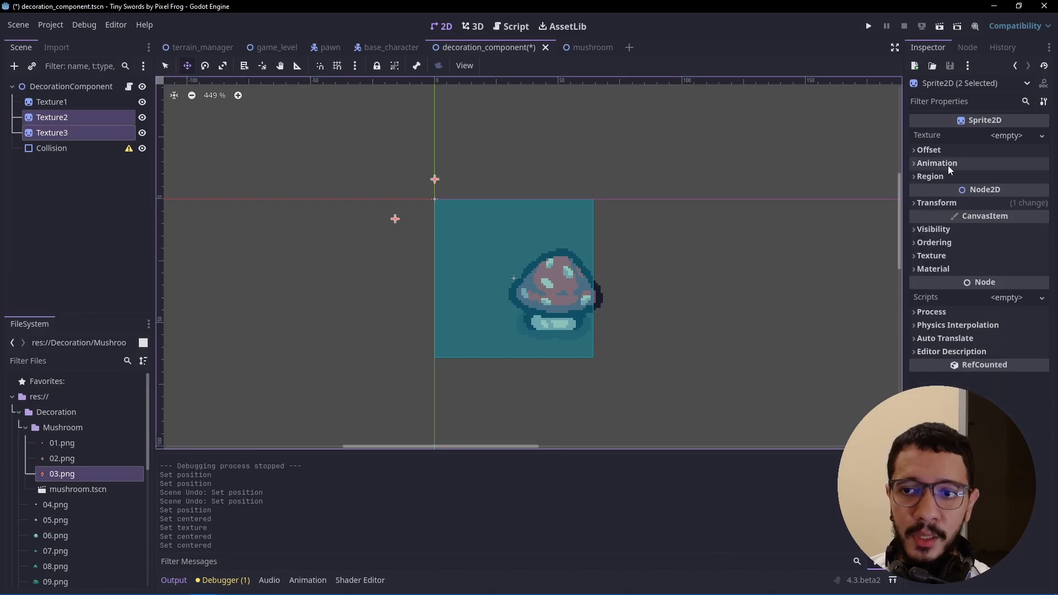
{"action": "left_click", "coordinate": [929, 150]}
{"action": "left_click", "coordinate": [989, 164]}
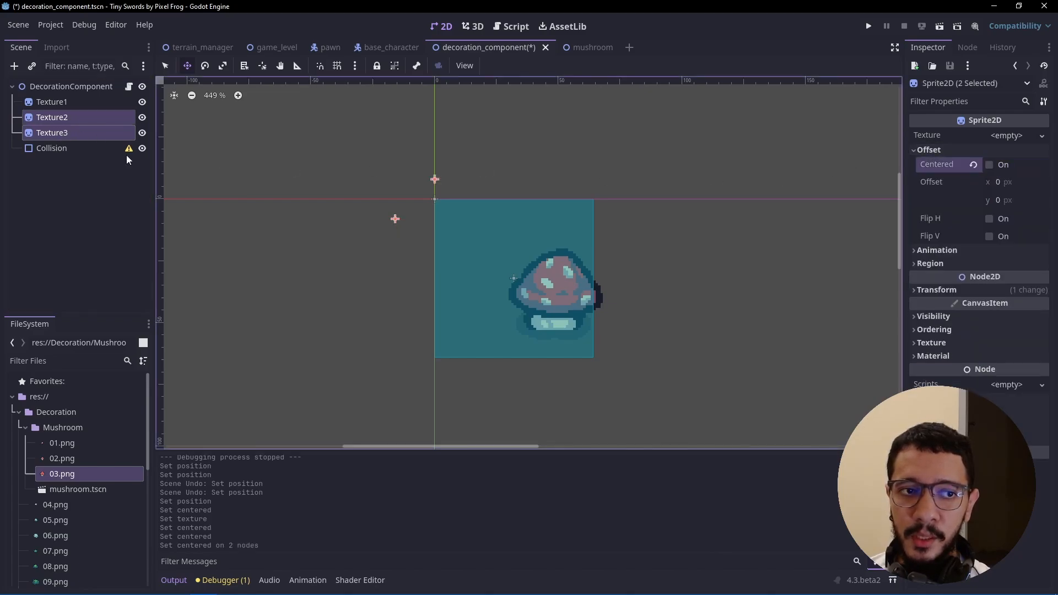
{"action": "left_click", "coordinate": [110, 171]}
- Assign 03.png as the preview texture of the Texture1 sprite and of the Texture2 sprite
{"action": "left_click", "coordinate": [71, 132]}
{"action": "left_click", "coordinate": [68, 120]}
{"action": "left_click", "coordinate": [68, 105]}
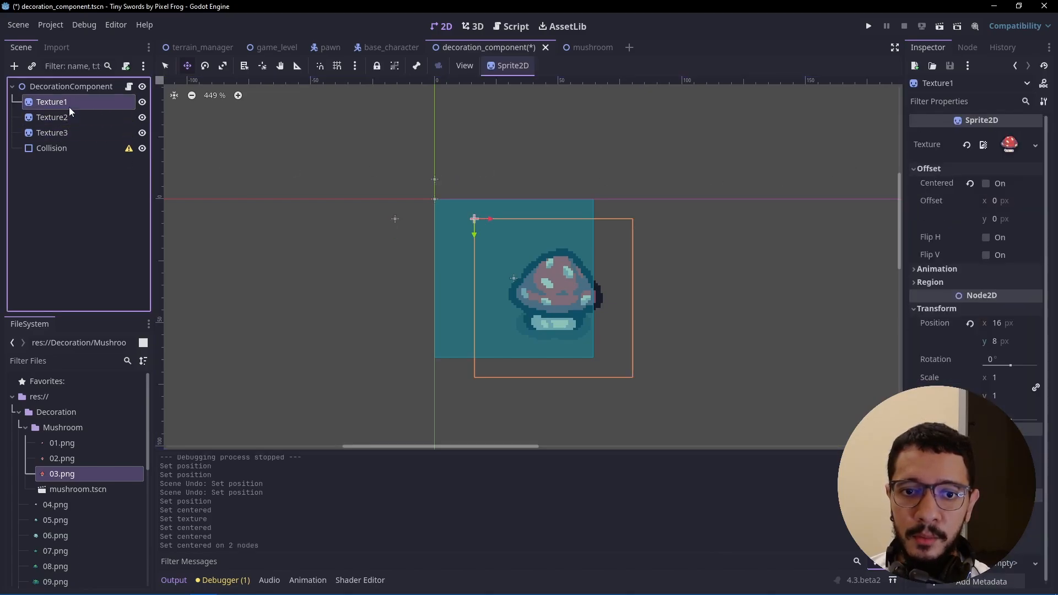
{"action": "left_click_drag", "start_coordinate": [79, 480], "coordinate": [1016, 147]}
{"action": "left_click", "coordinate": [61, 118]}
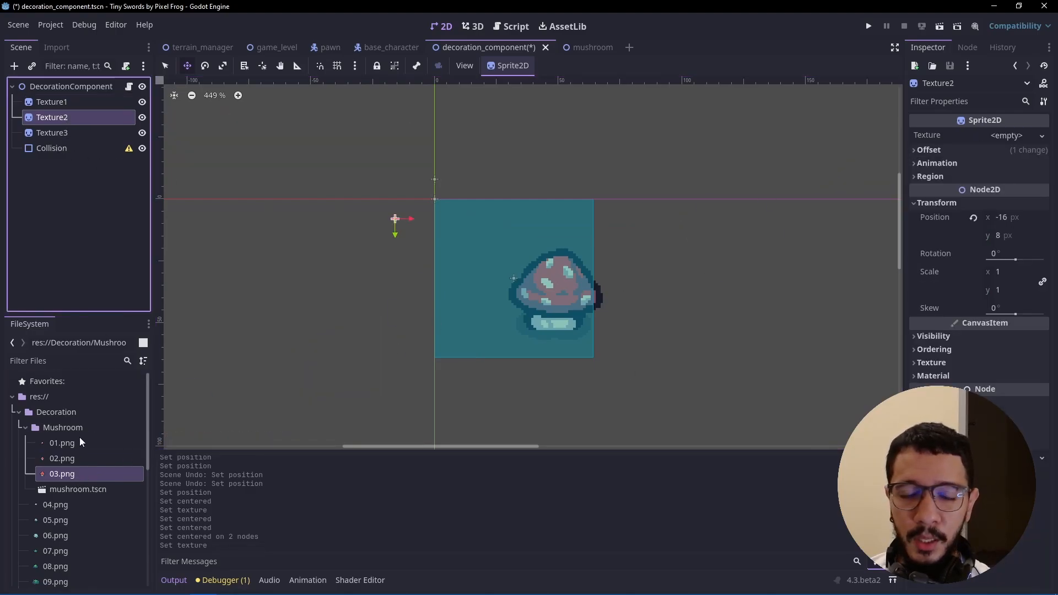
{"action": "left_click_drag", "start_coordinate": [57, 477], "coordinate": [989, 142]}
- Try 03.png, 02.png and finally 01.png as the texture of the Texture3 sprite, and save the decoration_component scene
{"action": "left_click", "coordinate": [58, 102]}
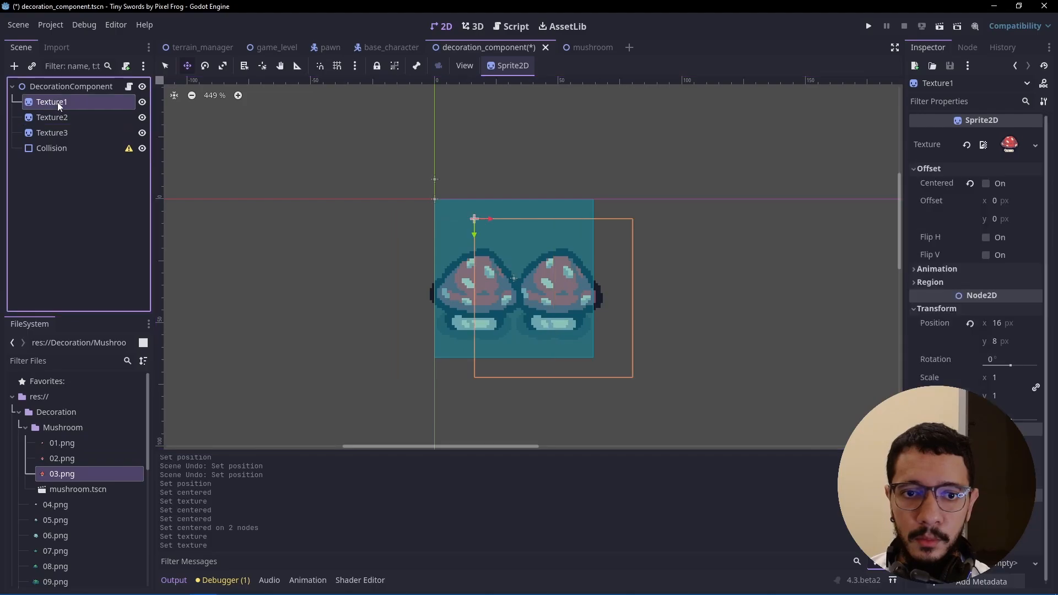
{"action": "left_click", "coordinate": [57, 132]}
{"action": "left_click_drag", "start_coordinate": [63, 472], "coordinate": [1001, 147]}
{"action": "left_click_drag", "start_coordinate": [61, 458], "coordinate": [987, 144]}
{"action": "left_click_drag", "start_coordinate": [62, 442], "coordinate": [1003, 145]}
{"action": "left_click", "coordinate": [125, 261]}
{"action": "scroll", "coordinate": [467, 223], "scroll_direction": "down", "scroll_amount": 1}
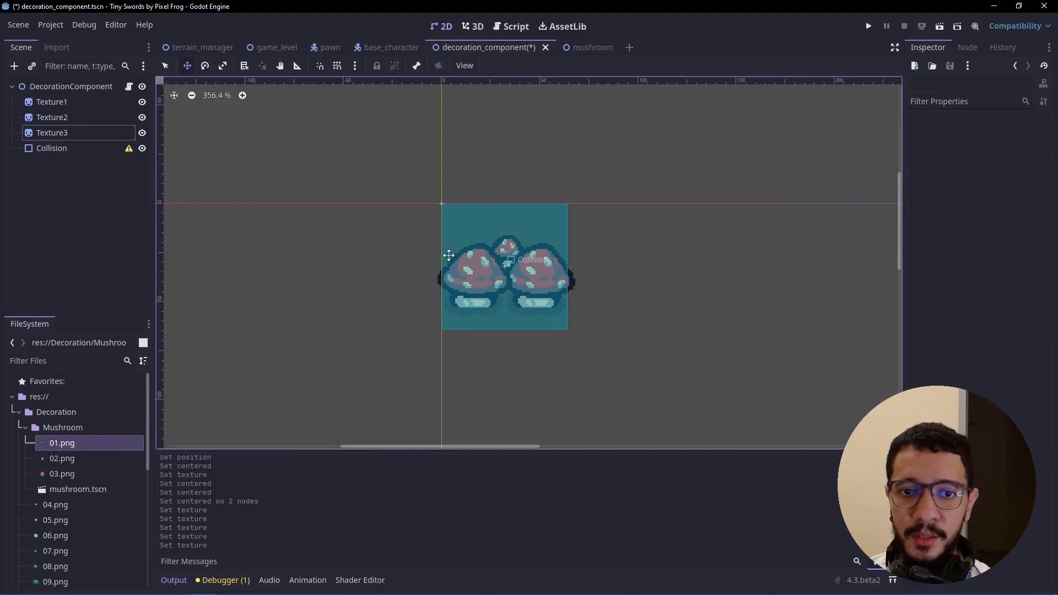
{"action": "key", "text": "ctrl+s"}
- Clear the assigned texture from the Texture1, Texture2 and Texture3 sprites all at once
{"action": "left_click", "coordinate": [59, 137]}
{"action": "left_click", "coordinate": [60, 107], "text": "shift"}
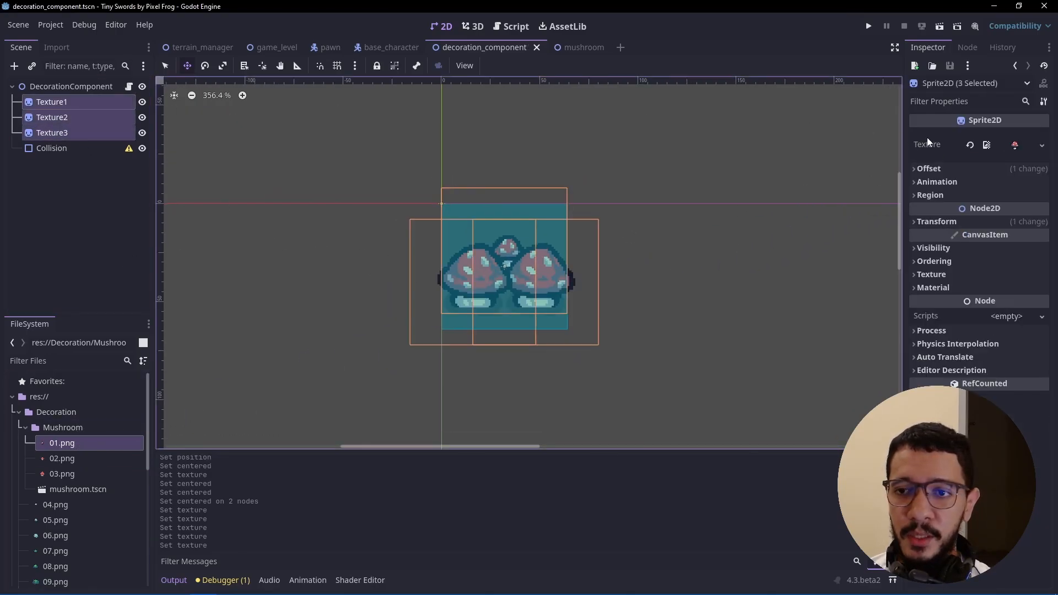
{"action": "left_click", "coordinate": [969, 146]}
{"action": "left_click", "coordinate": [203, 134]}
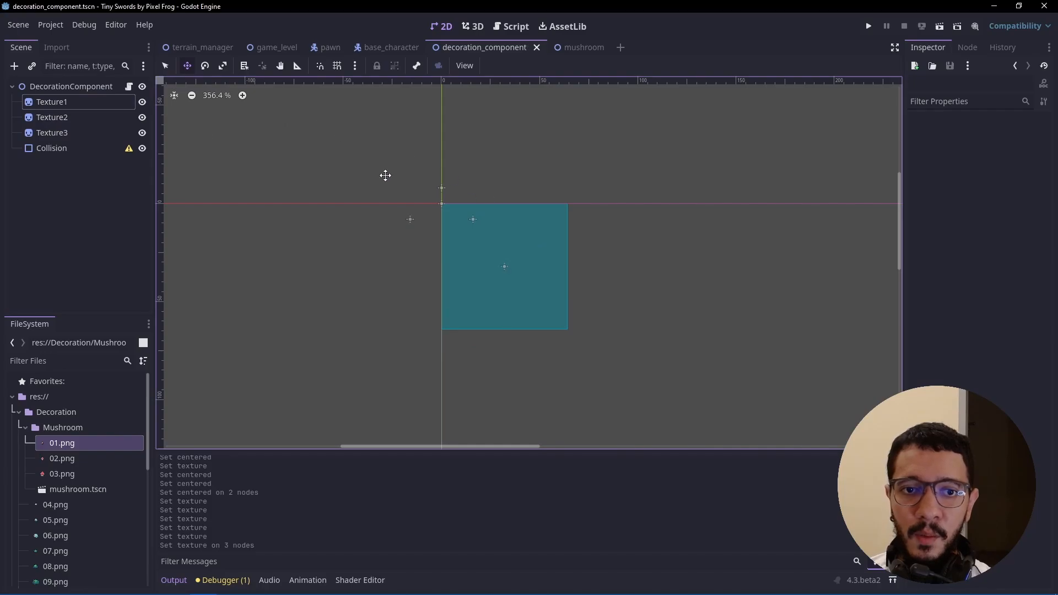
- Inspect the mushroom placements in the game_level scene, hiding TerrainManager for a moment and showing it again
{"action": "left_click", "coordinate": [270, 48]}
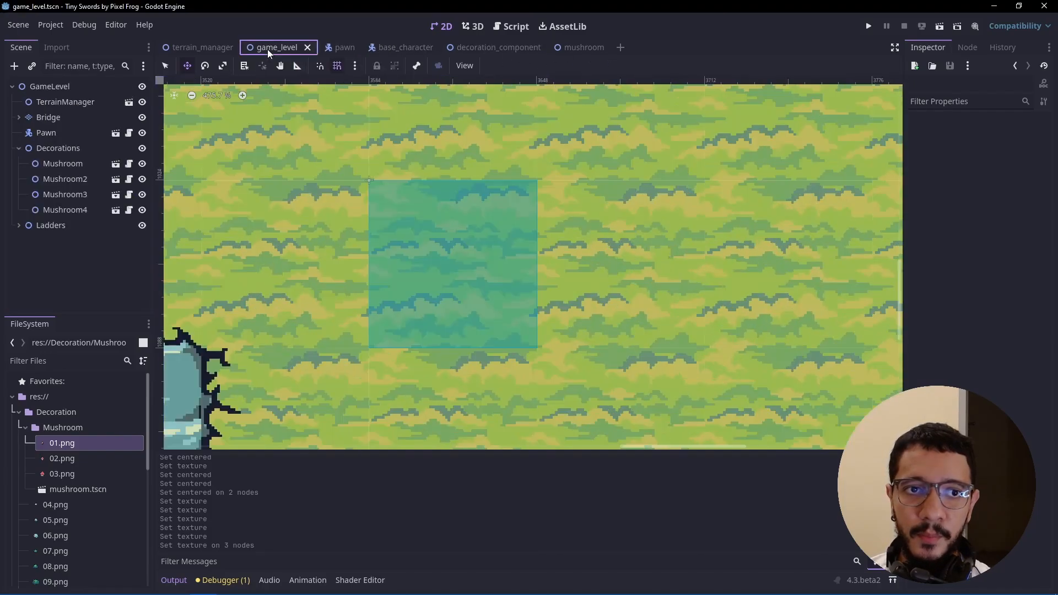
{"action": "scroll", "coordinate": [471, 221], "scroll_direction": "down", "scroll_amount": 10}
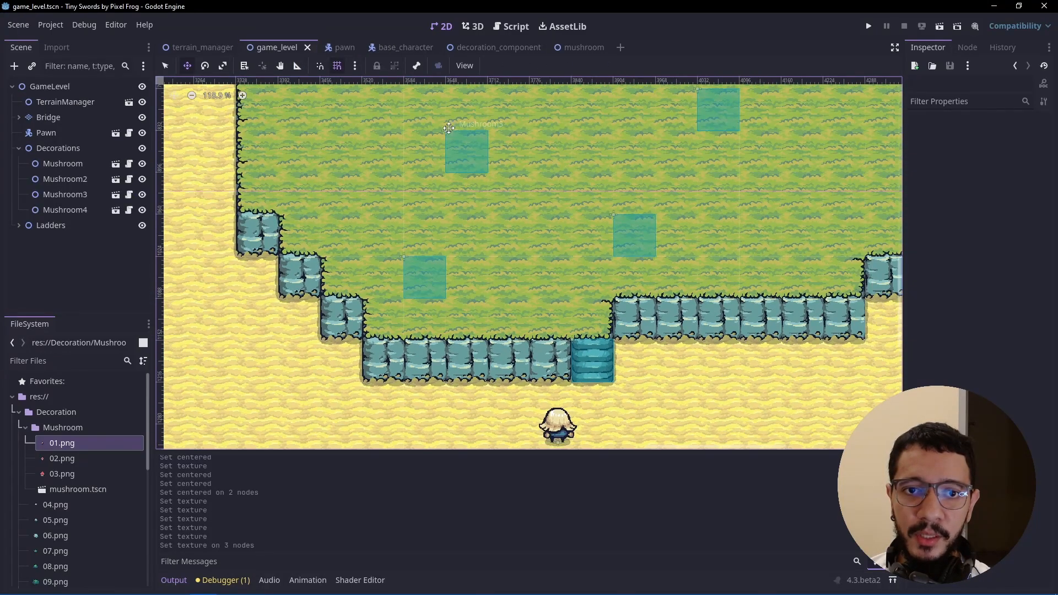
{"action": "scroll", "coordinate": [470, 184], "scroll_direction": "up", "scroll_amount": 8}
{"action": "scroll", "coordinate": [447, 184], "scroll_direction": "up", "scroll_amount": 3}
{"action": "scroll", "coordinate": [403, 166], "scroll_direction": "down", "scroll_amount": 10}
{"action": "scroll", "coordinate": [409, 119], "scroll_direction": "up", "scroll_amount": 9}
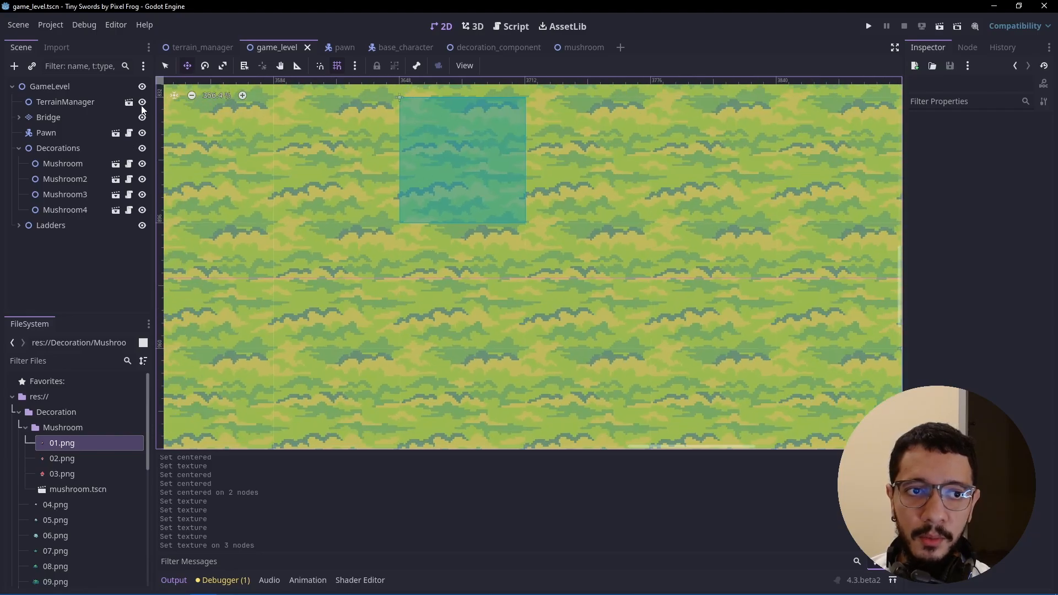
{"action": "left_click", "coordinate": [142, 102]}
{"action": "scroll", "coordinate": [378, 137], "scroll_direction": "down", "scroll_amount": 5}
{"action": "scroll", "coordinate": [400, 150], "scroll_direction": "up", "scroll_amount": 5}
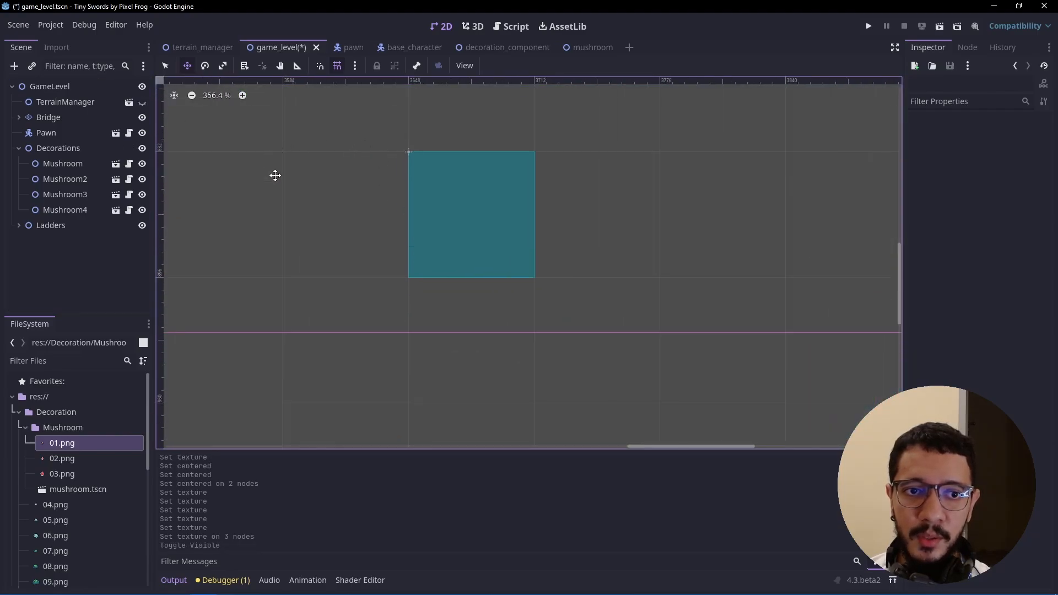
{"action": "left_click", "coordinate": [142, 102]}
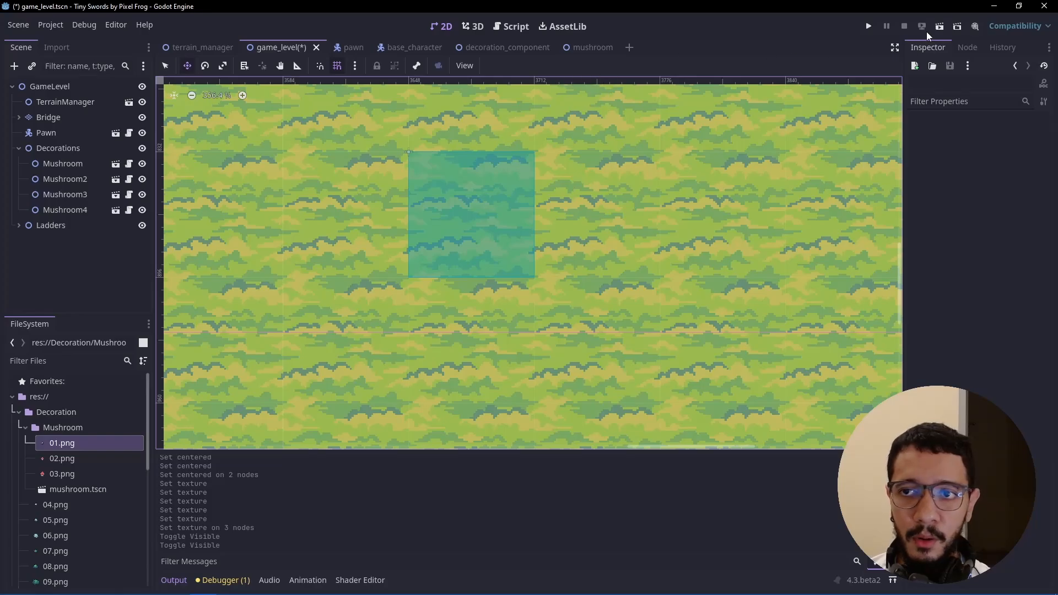
- Run the game_level scene, walk the pawn up among the mushrooms to check their textures, and stop the game
{"action": "left_click", "coordinate": [939, 26]}
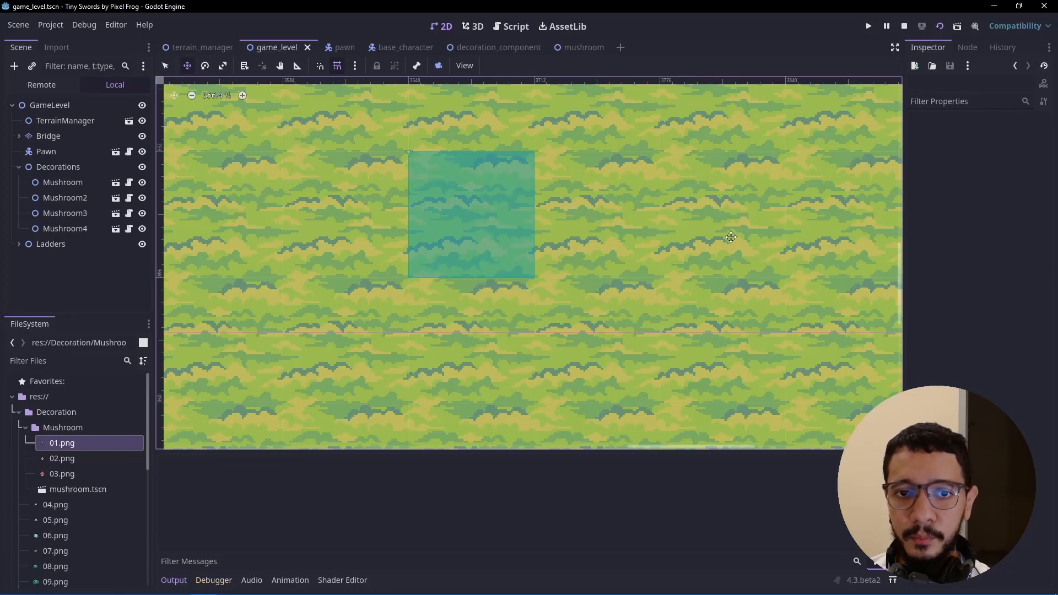
{"action": "key", "text": "w"}
{"action": "key", "text": "d"}
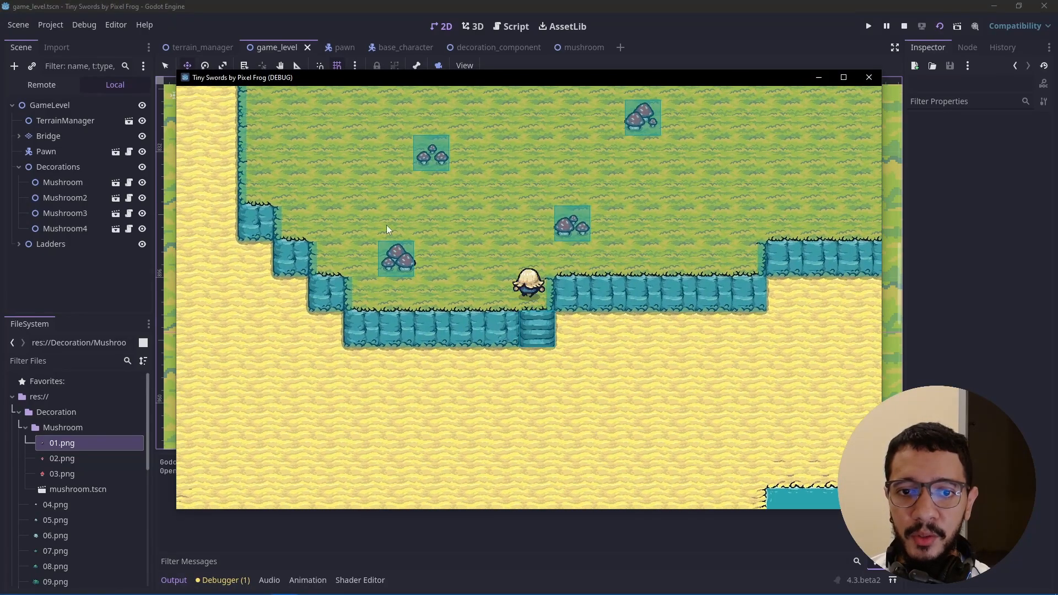
{"action": "key", "text": "w"}
{"action": "key", "text": "a"}
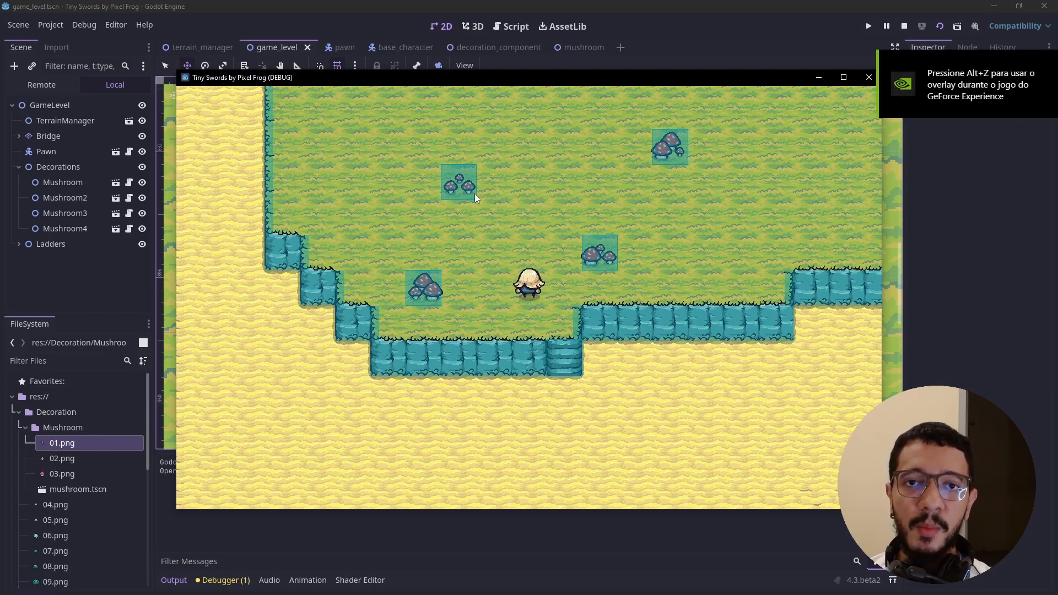
{"action": "left_click", "coordinate": [903, 26]}
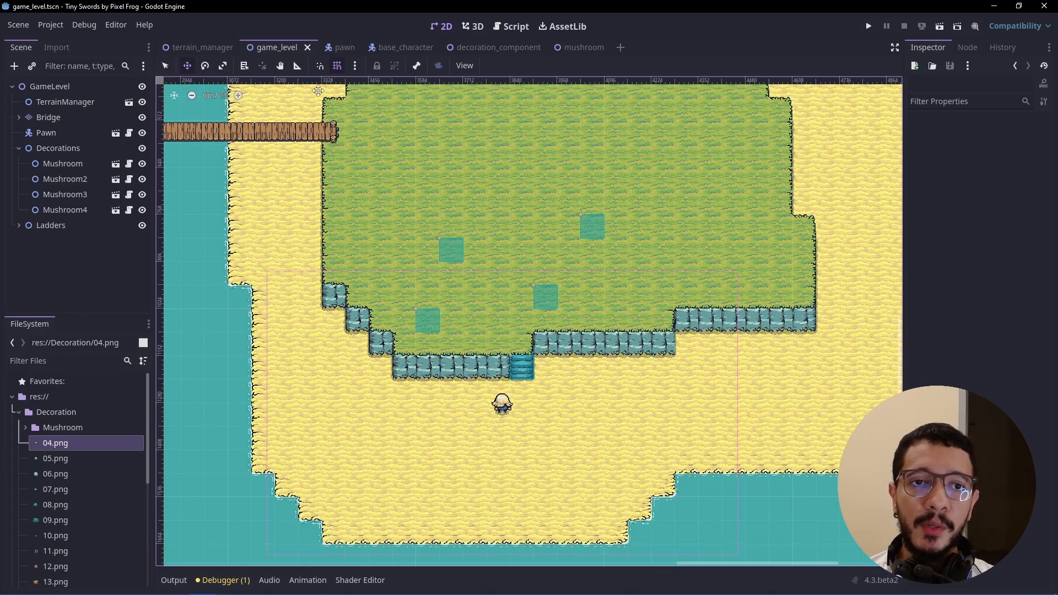
- Add a StaticBody2D node as a child of DecorationComponent in the decoration_component scene
{"action": "left_click", "coordinate": [498, 48]}
{"action": "left_click", "coordinate": [77, 206]}
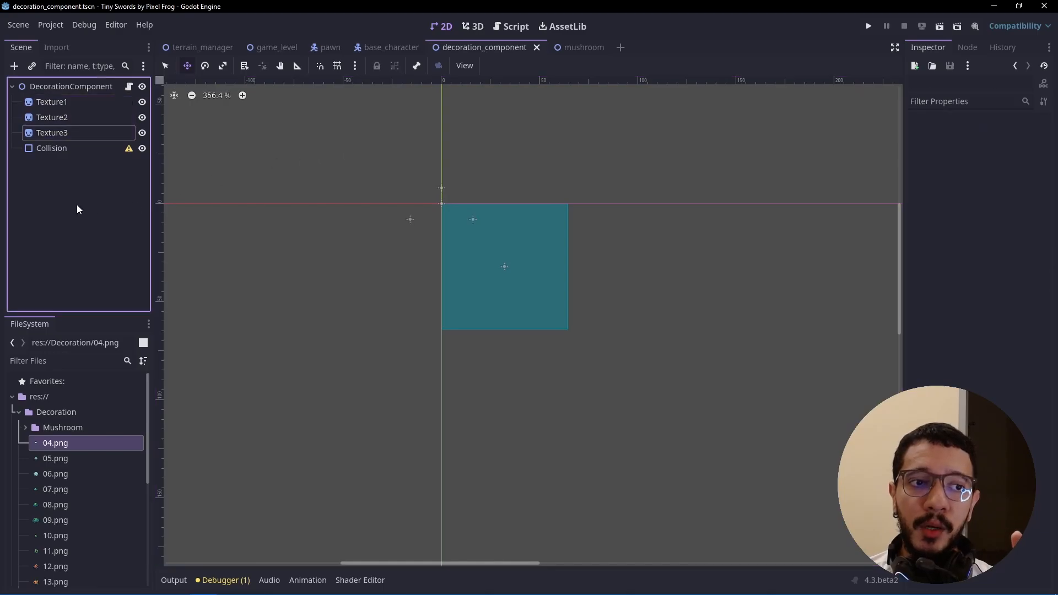
{"action": "left_click", "coordinate": [40, 86]}
{"action": "key", "text": "ctrl+a"}
{"action": "type", "text": "stat"}
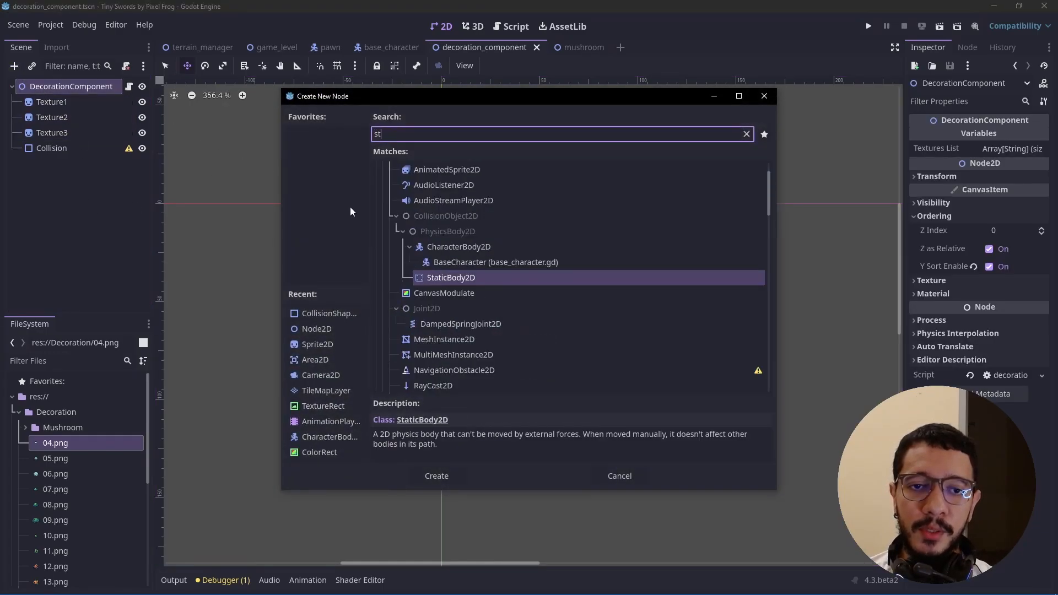
{"action": "double_click", "coordinate": [459, 280]}
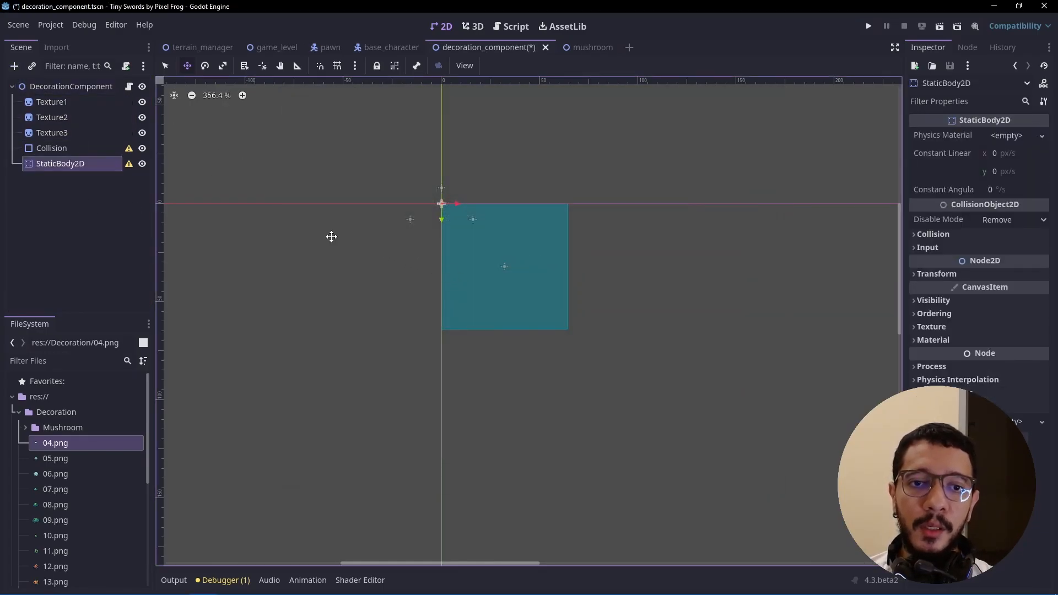
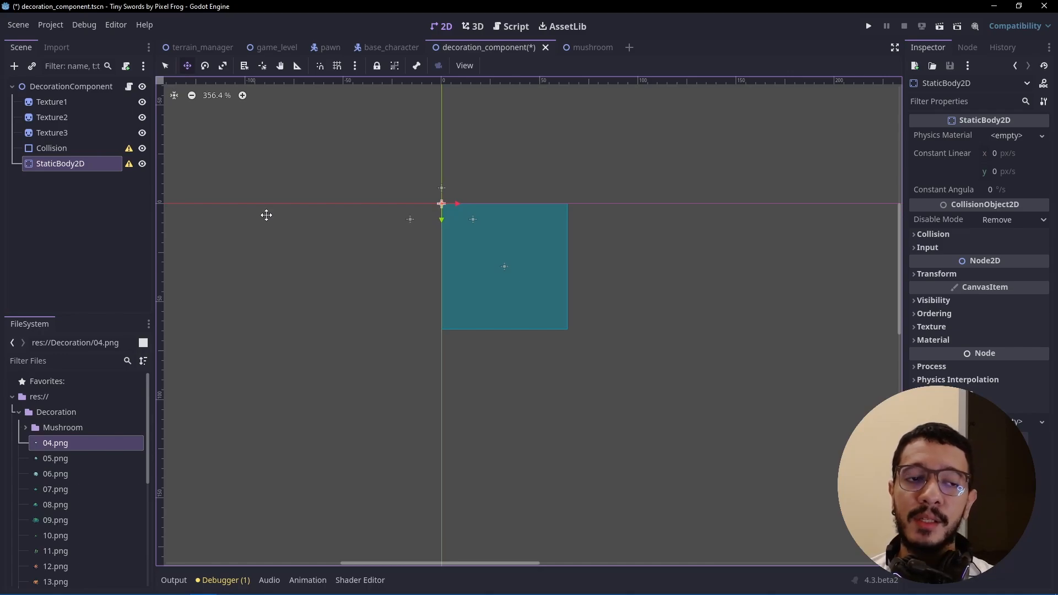
- Rename the StaticBody2D node to PhysicsCollision, nest the Collision node under it and save the scene
{"action": "left_click", "coordinate": [68, 208]}
{"action": "double_click", "coordinate": [61, 163]}
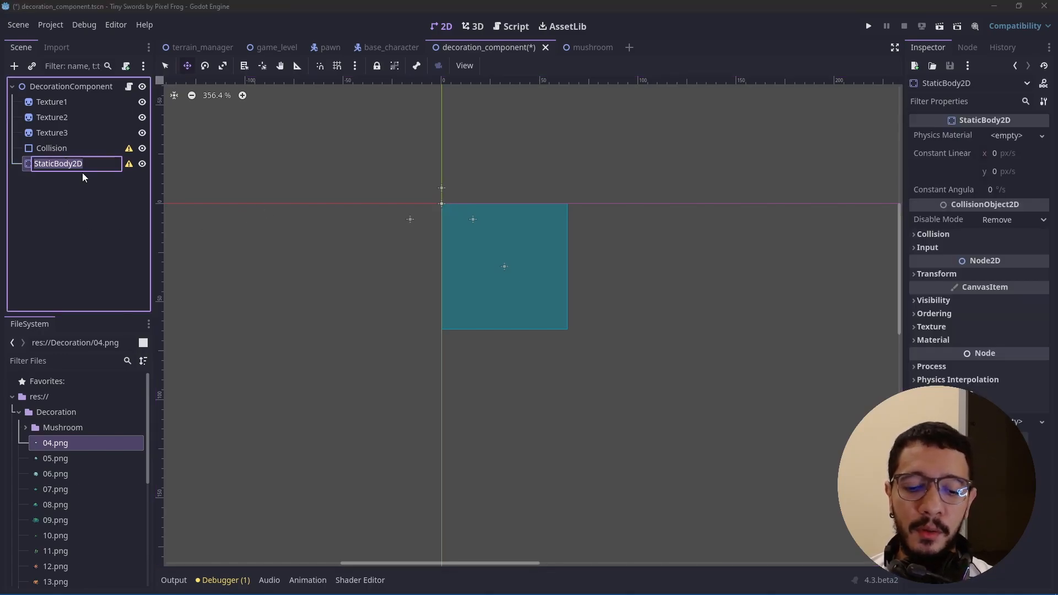
{"action": "type", "text": "PhysicsCo"}
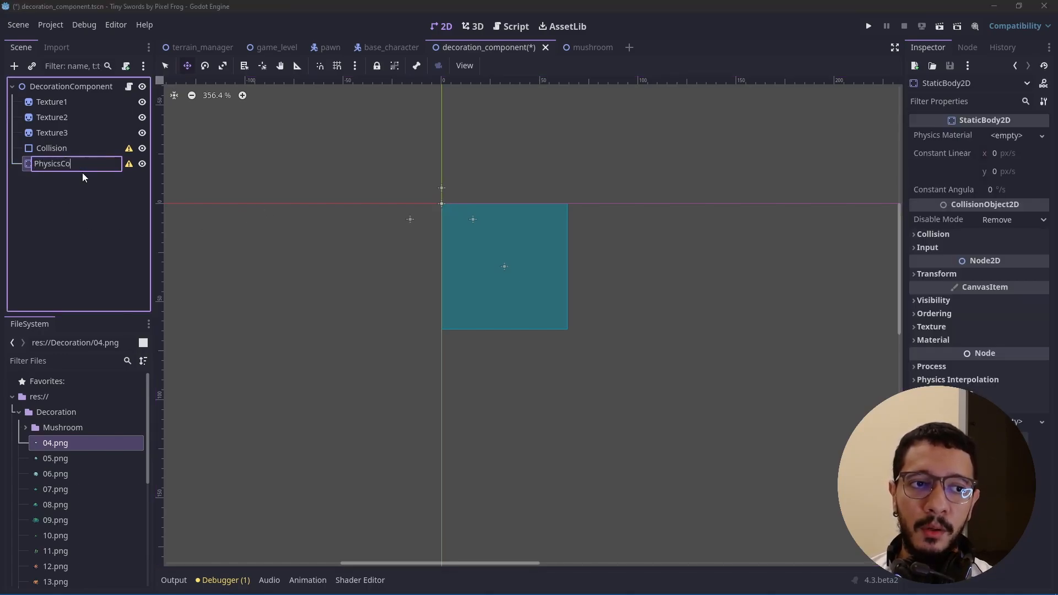
{"action": "type", "text": "llision"}
{"action": "key", "text": "Return"}
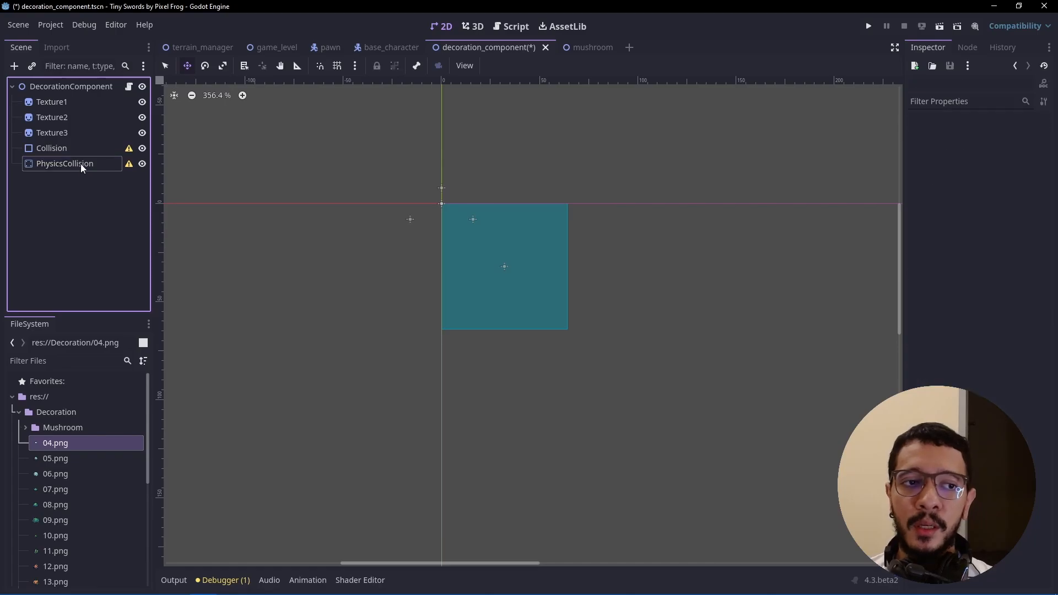
{"action": "left_click_drag", "start_coordinate": [44, 147], "coordinate": [55, 167]}
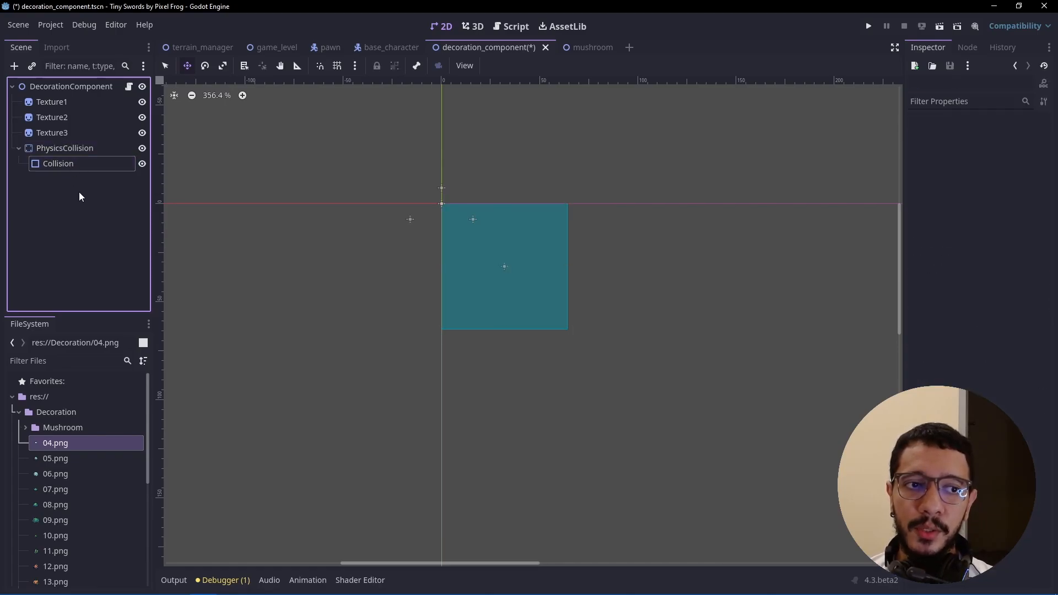
{"action": "key", "text": "ctrl+s"}
- Run the game_level scene and walk the pawn up the ladder onto the grass beside the nearest mushroom
{"action": "left_click", "coordinate": [276, 47]}
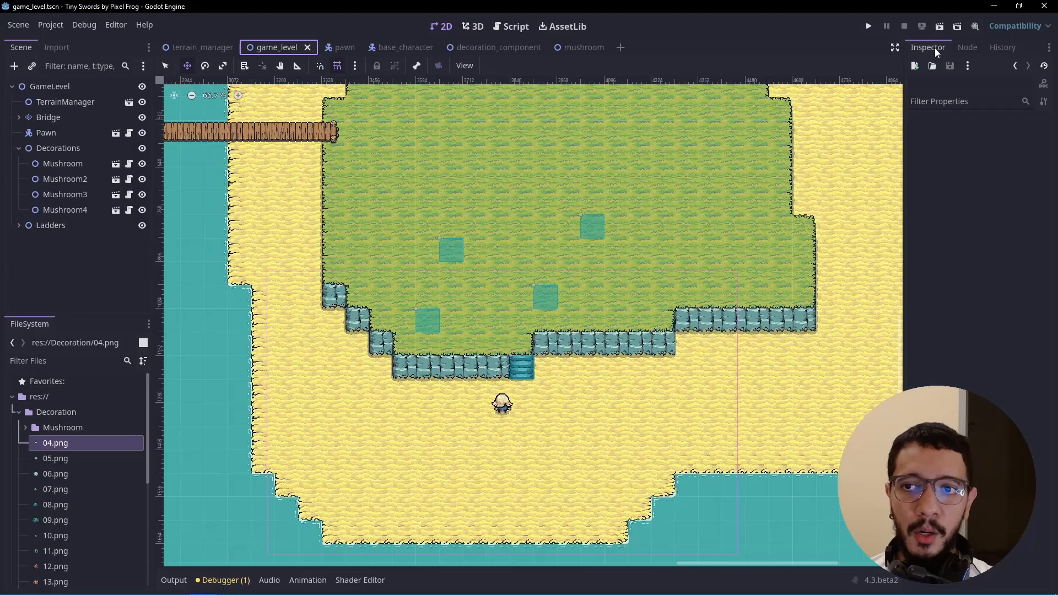
{"action": "left_click", "coordinate": [957, 26]}
{"action": "left_click", "coordinate": [680, 168]}
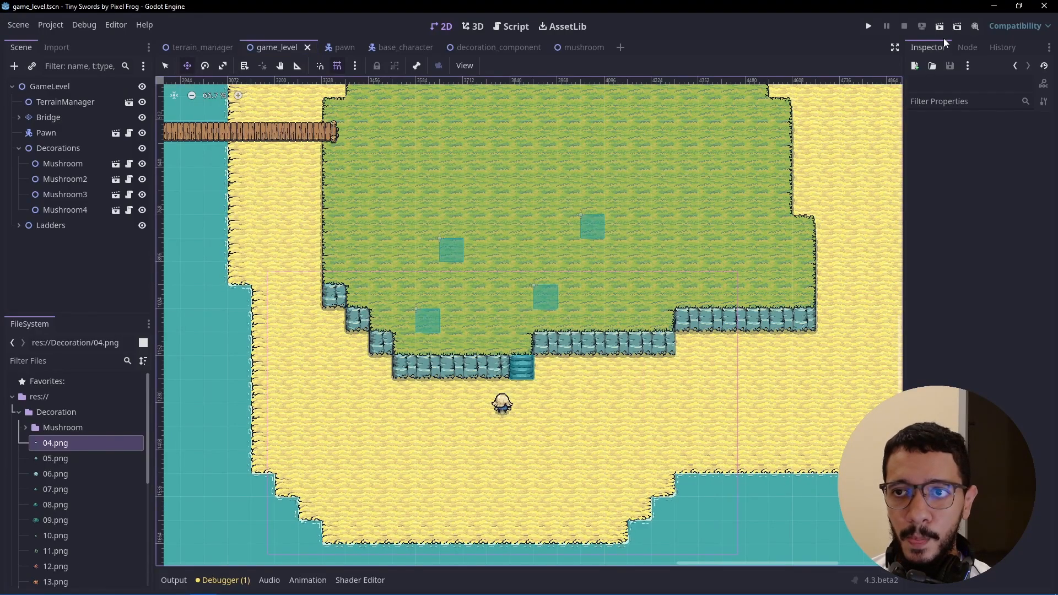
{"action": "key", "text": "F5"}
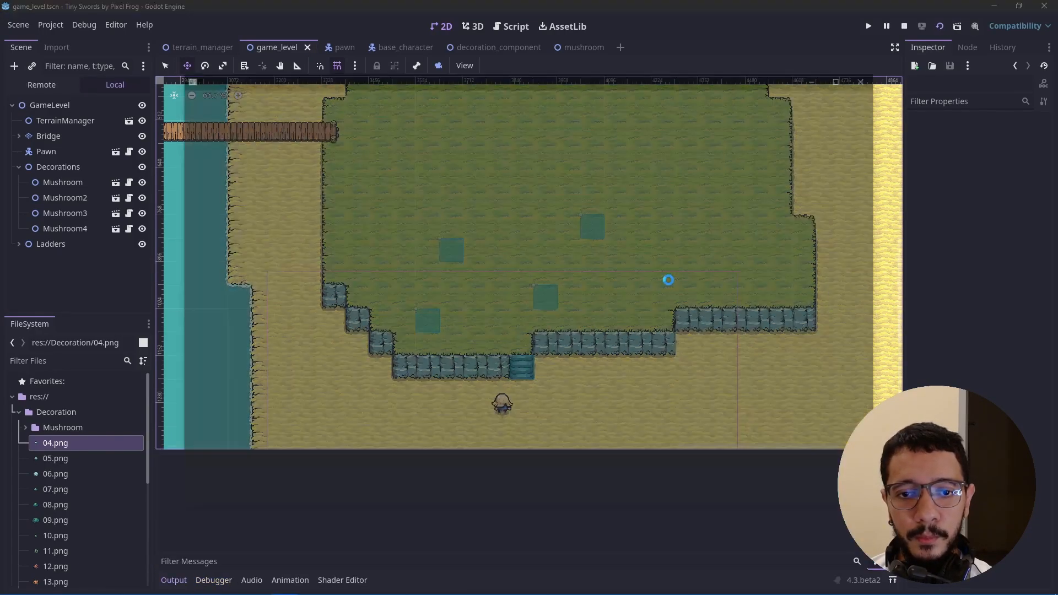
{"action": "key", "text": "w"}
{"action": "key", "text": "d"}
{"action": "key", "text": "w"}
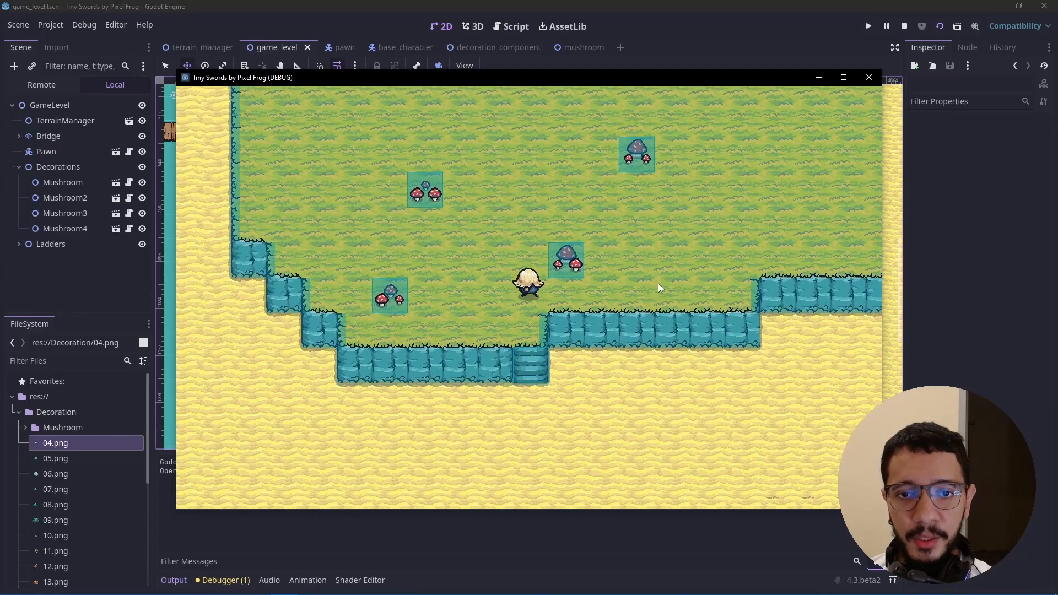
- Walk the pawn around the nearest mushroom to test collision and draw order, and close the game
{"action": "key", "text": "d"}
{"action": "key", "text": "s"}
{"action": "key", "text": "d"}
{"action": "key", "text": "w"}
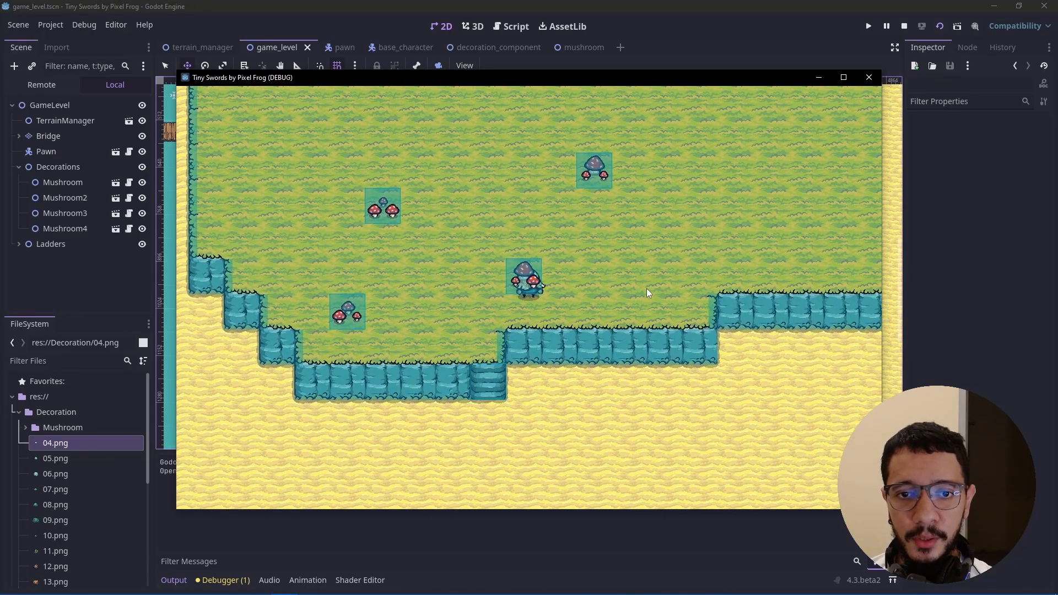
{"action": "key", "text": "d"}
{"action": "key", "text": "w"}
{"action": "key", "text": "a"}
{"action": "key", "text": "a"}
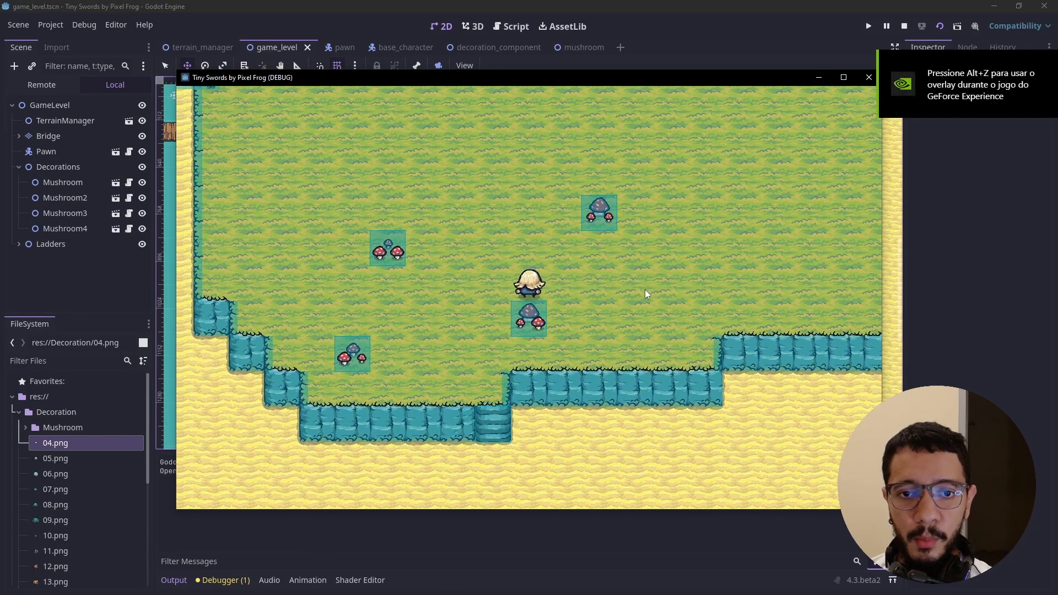
{"action": "key", "text": "s"}
{"action": "key", "text": "d"}
{"action": "key", "text": "w"}
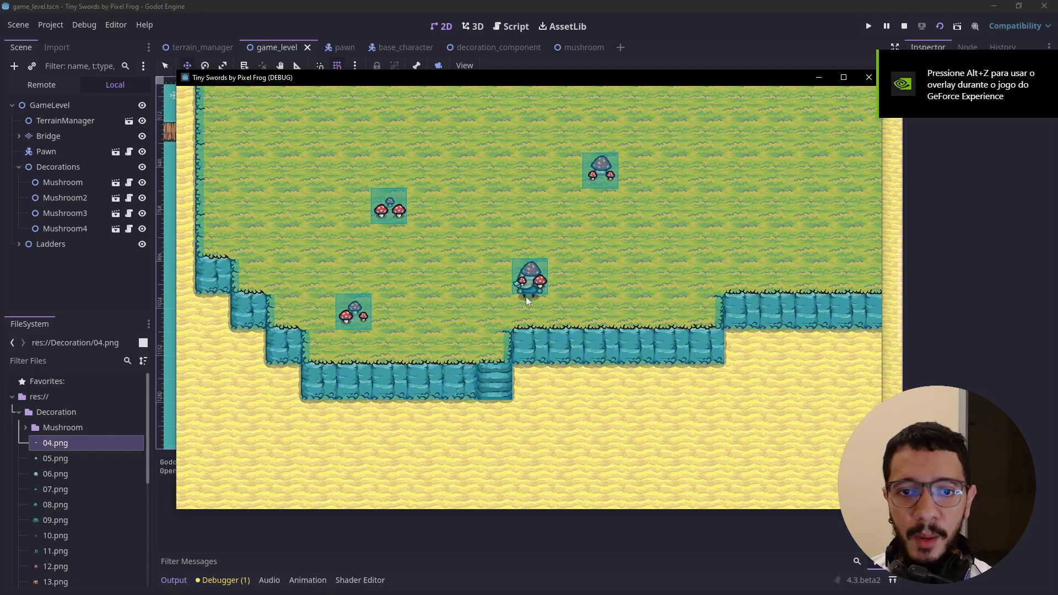
{"action": "key", "text": "d"}
{"action": "key", "text": "a"}
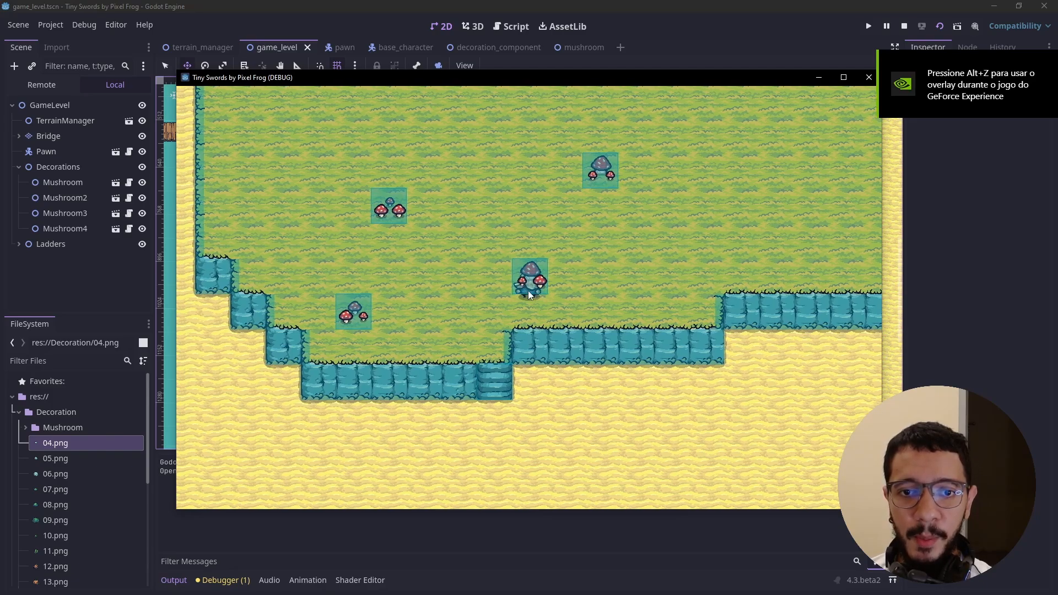
{"action": "key", "text": "d"}
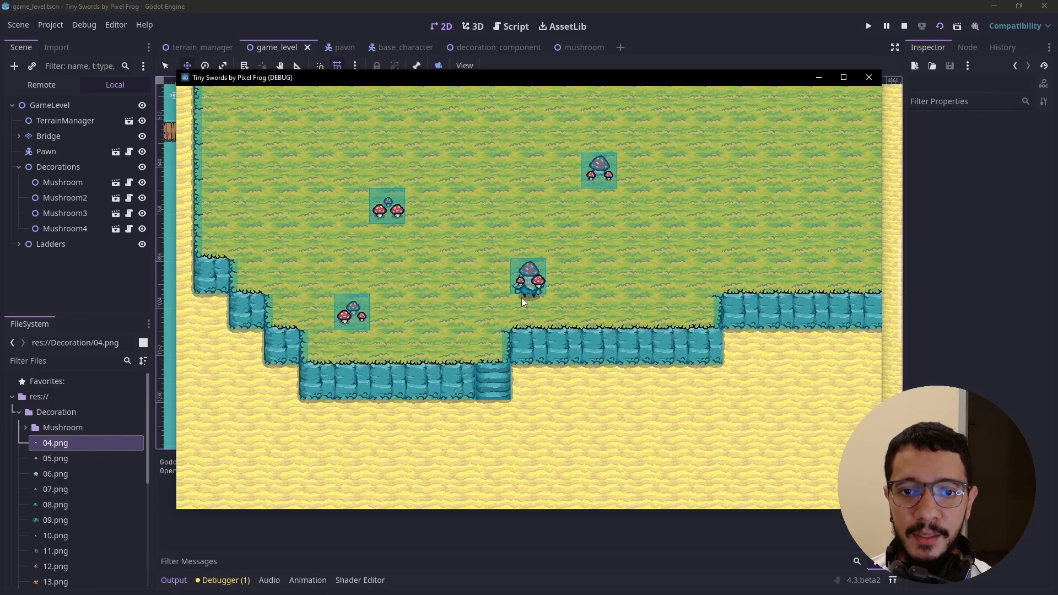
{"action": "left_click", "coordinate": [869, 77]}
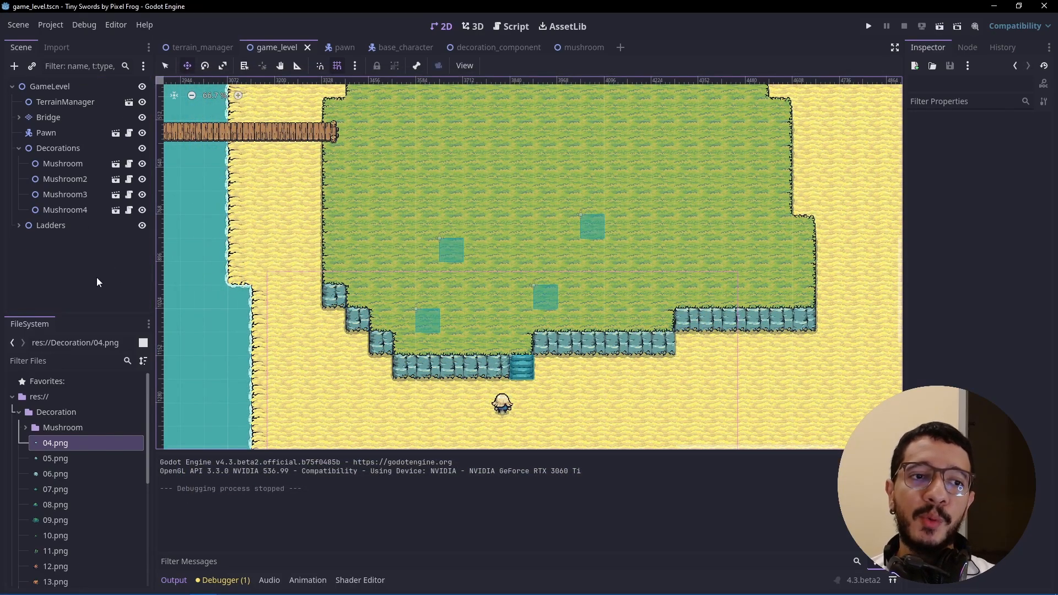
- Move the Pawn node into the Decorations node, placing it above the Mushroom nodes
{"action": "left_click", "coordinate": [19, 148]}
{"action": "left_click", "coordinate": [46, 149]}
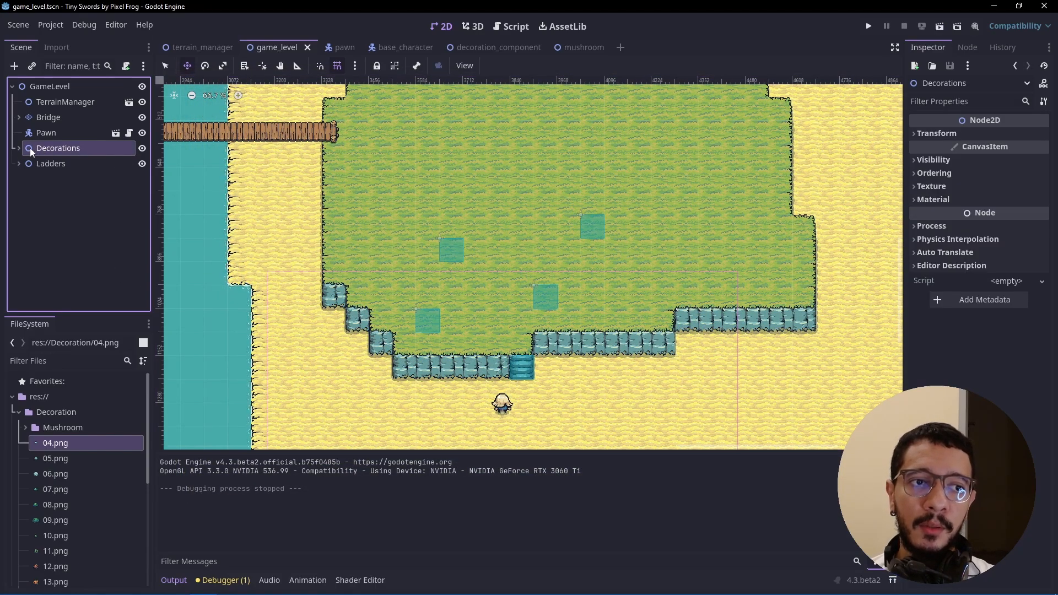
{"action": "left_click", "coordinate": [19, 149]}
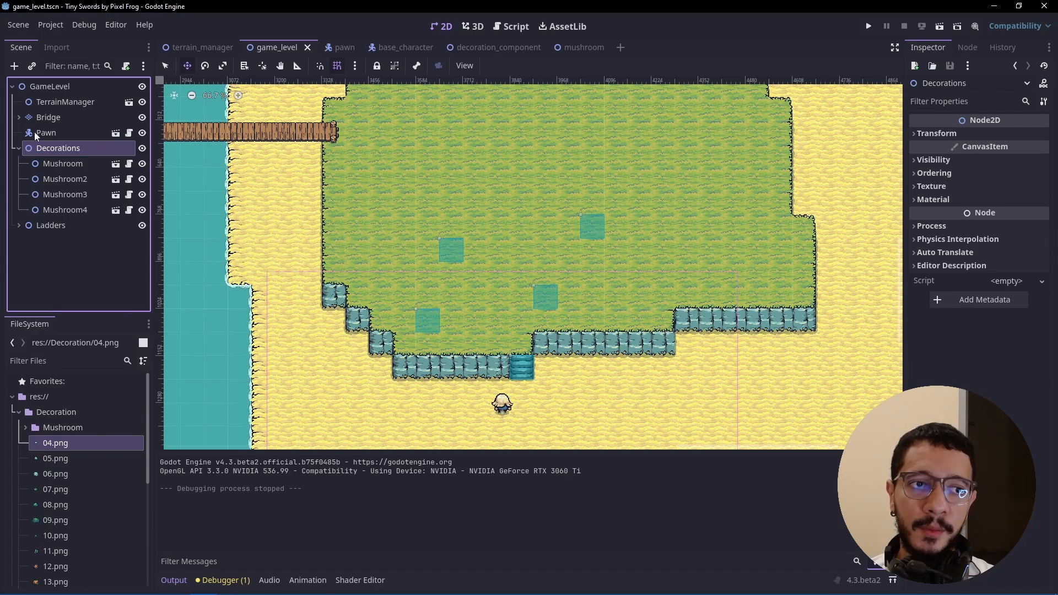
{"action": "left_click_drag", "start_coordinate": [35, 132], "coordinate": [56, 164]}
- Enable Y Sort in the Ordering settings of the Decorations node
{"action": "left_click", "coordinate": [51, 132]}
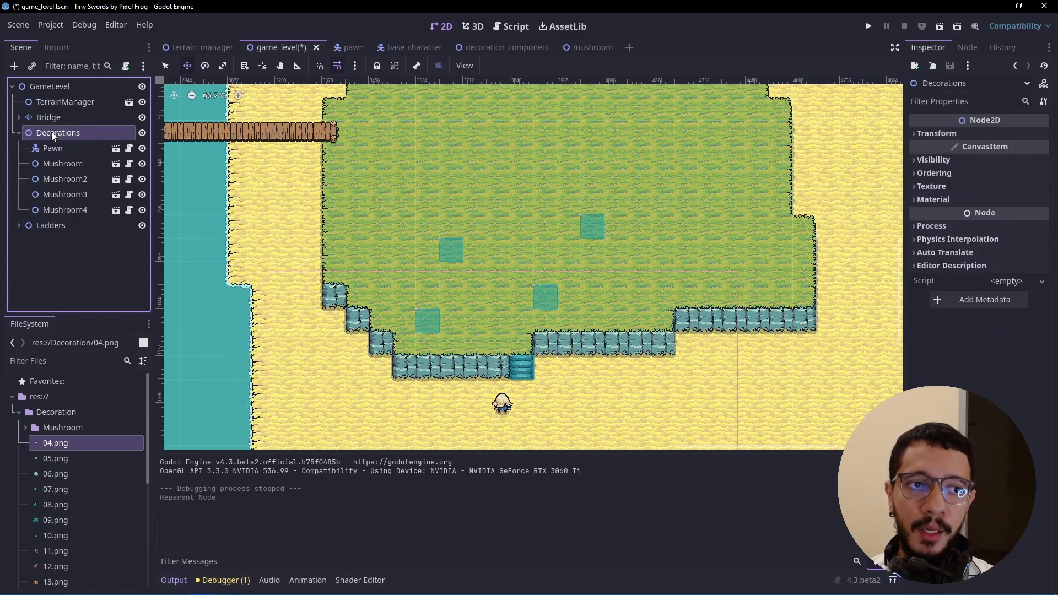
{"action": "left_click", "coordinate": [933, 172]}
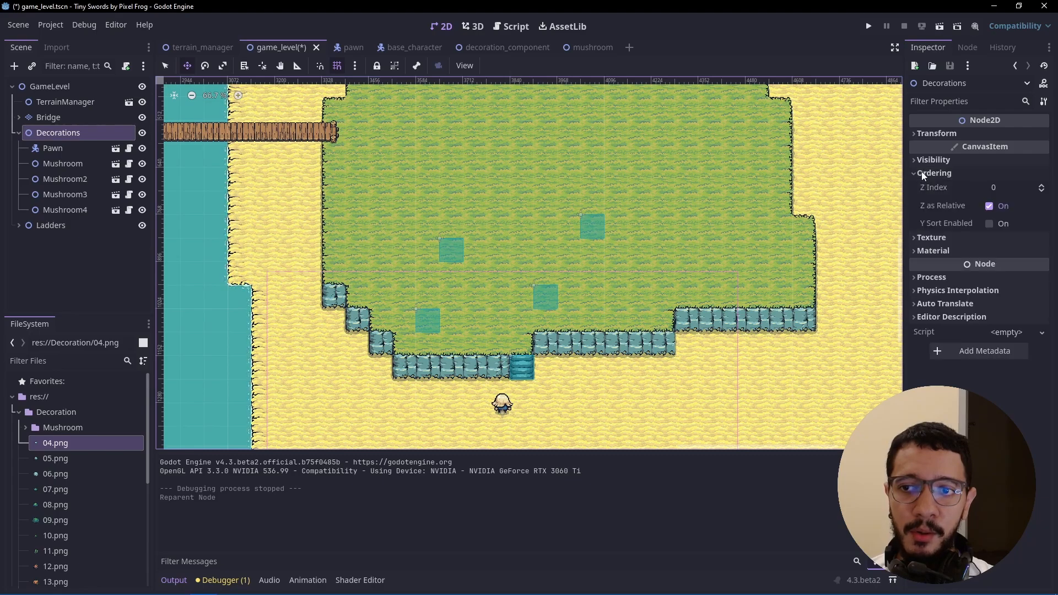
{"action": "left_click", "coordinate": [989, 223]}
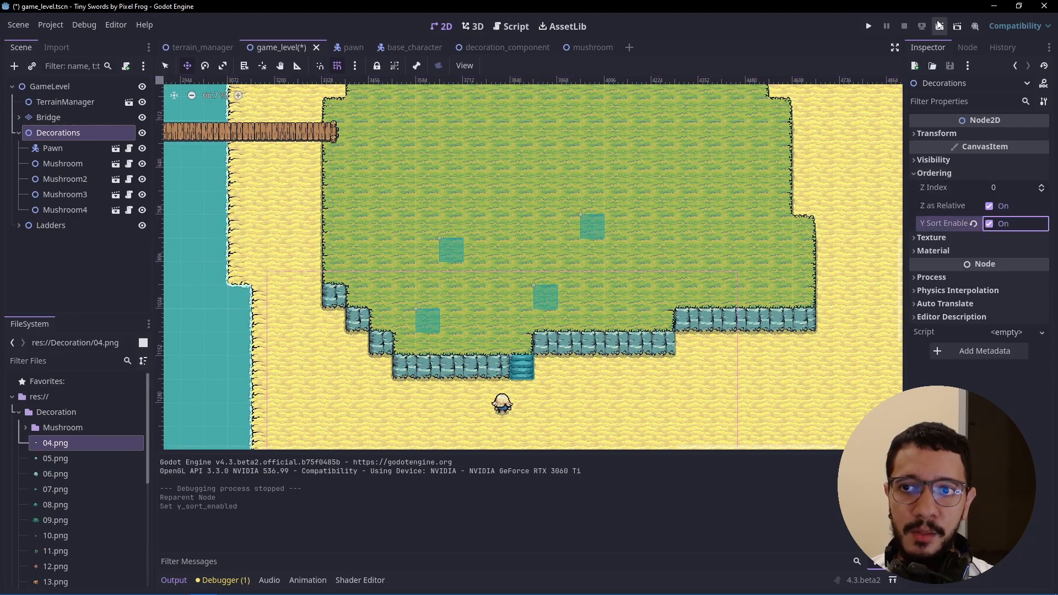
- Run the game_level scene and walk the pawn up the ladder to the front of the nearest mushroom
{"action": "left_click", "coordinate": [939, 26]}
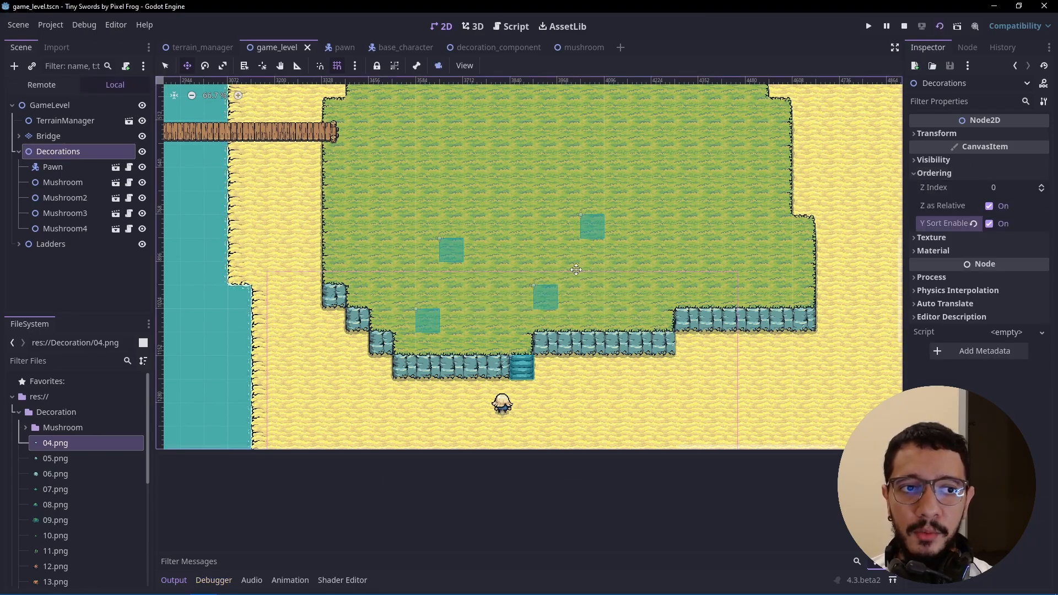
{"action": "key", "text": "d"}
{"action": "key", "text": "w"}
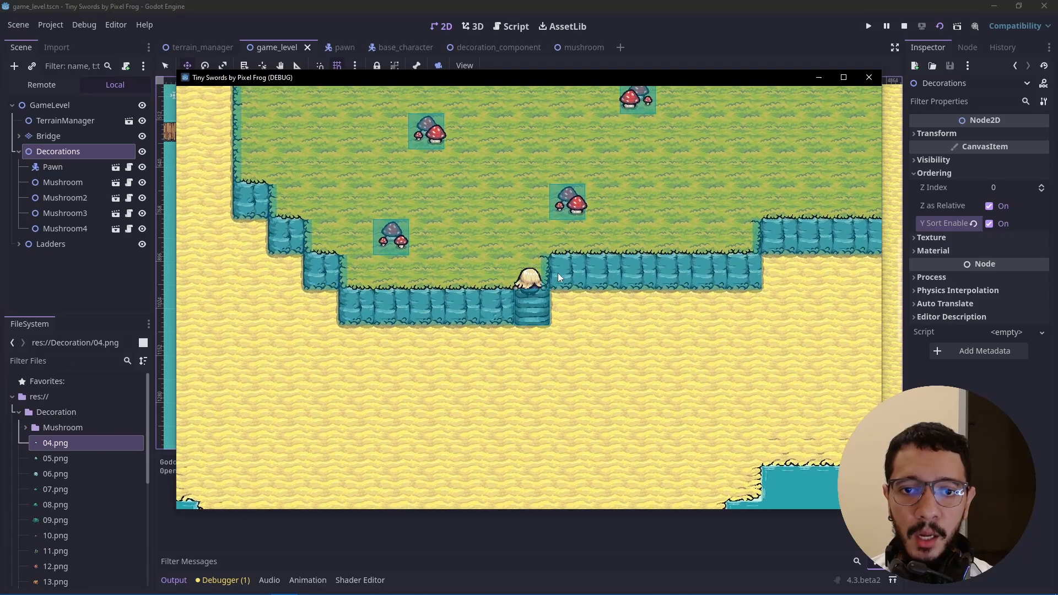
{"action": "key", "text": "d"}
{"action": "key", "text": "w"}
{"action": "key", "text": "d"}
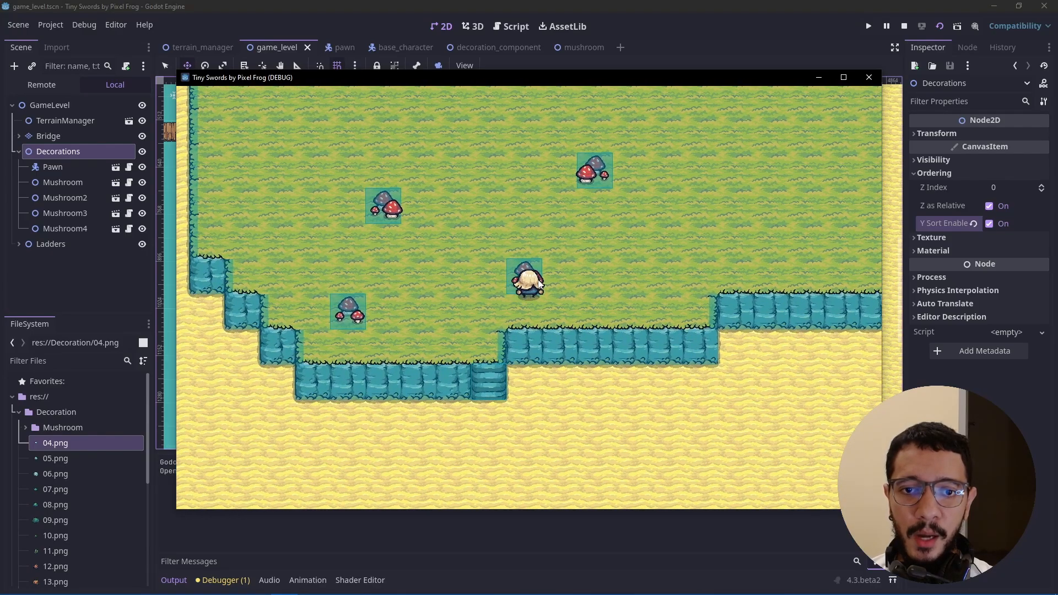
{"action": "key", "text": "a"}
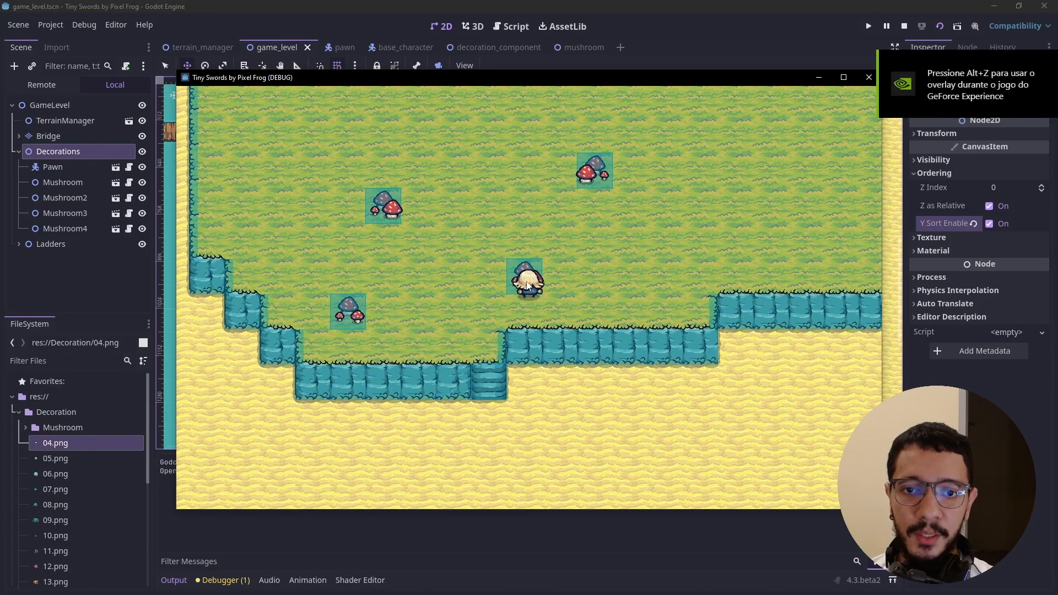
- Walk the pawn beside, behind and in front of the mushrooms to test their draw order
{"action": "key", "text": "d"}
{"action": "key", "text": "w"}
{"action": "key", "text": "s"}
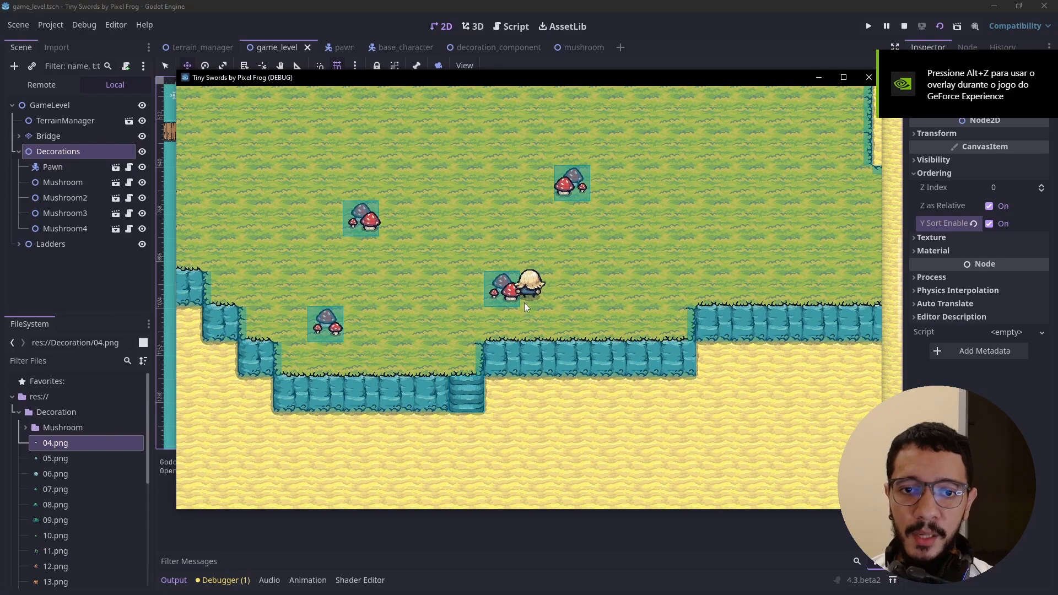
{"action": "key", "text": "w"}
{"action": "key", "text": "a"}
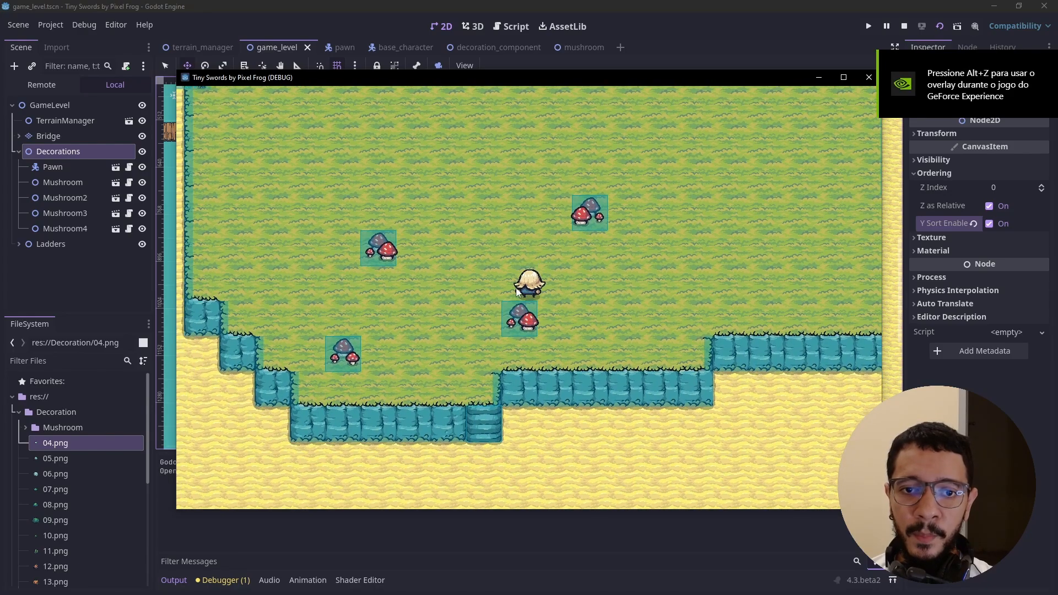
{"action": "key", "text": "d"}
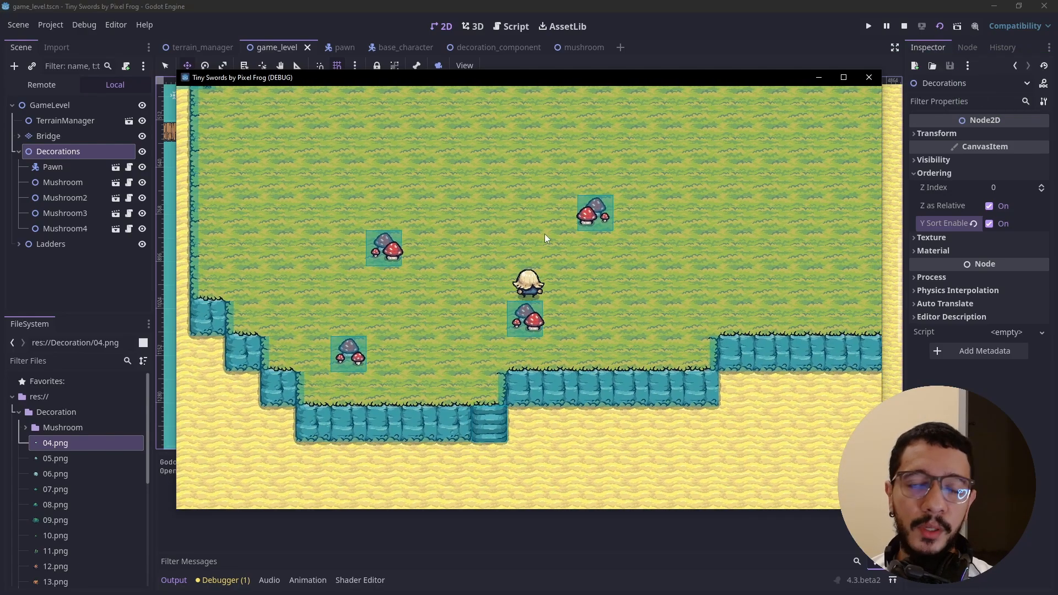
{"action": "key", "text": "a"}
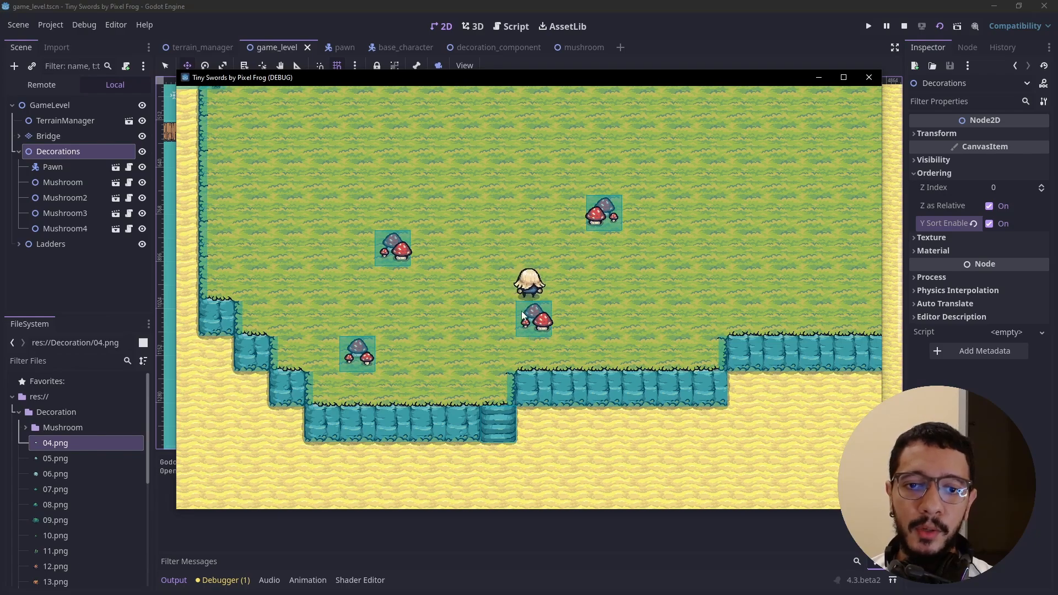
{"action": "key", "text": "a"}
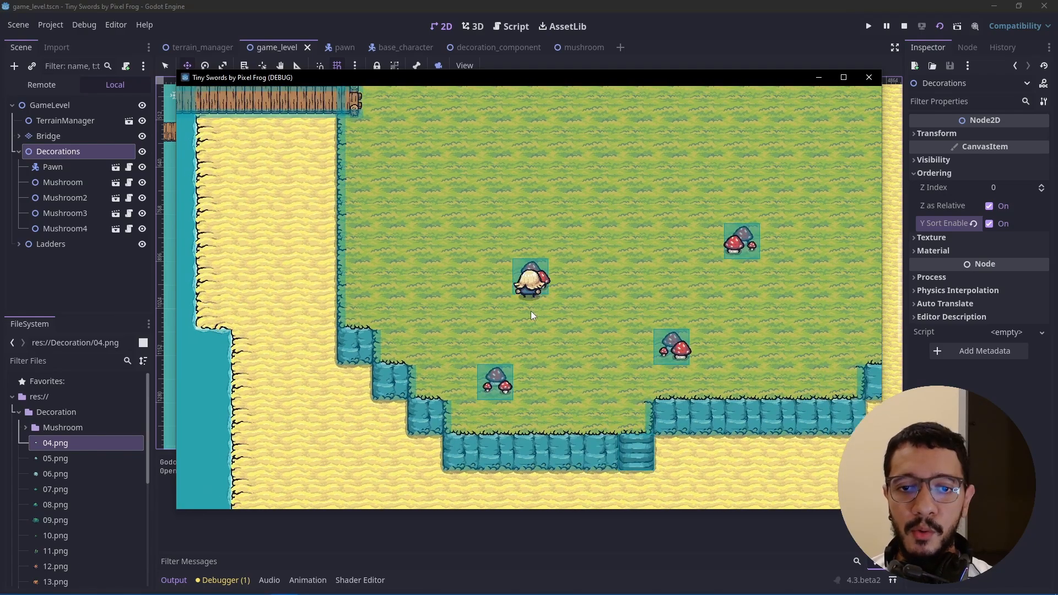
{"action": "key", "text": "w"}
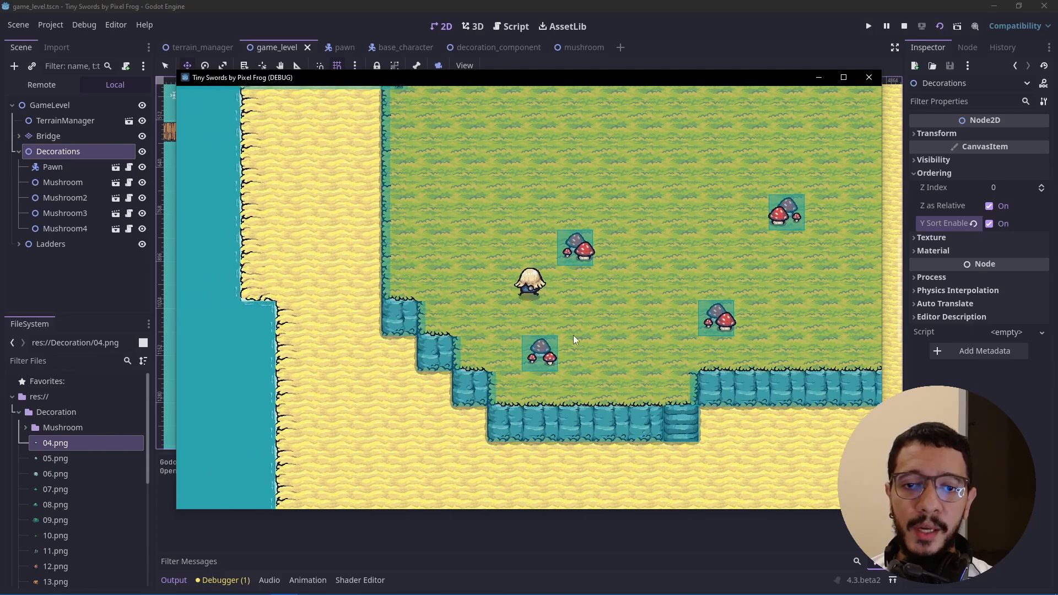
{"action": "key", "text": "d"}
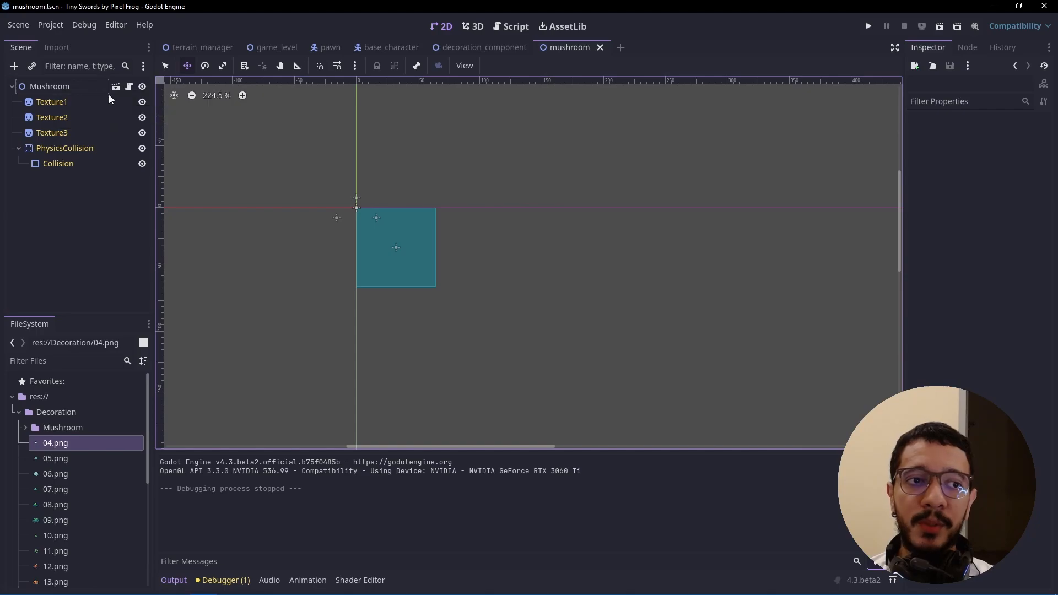
- Create a new inherited scene from decoration_component.tscn and rename its root node to Rocks
{"action": "left_click", "coordinate": [115, 87]}
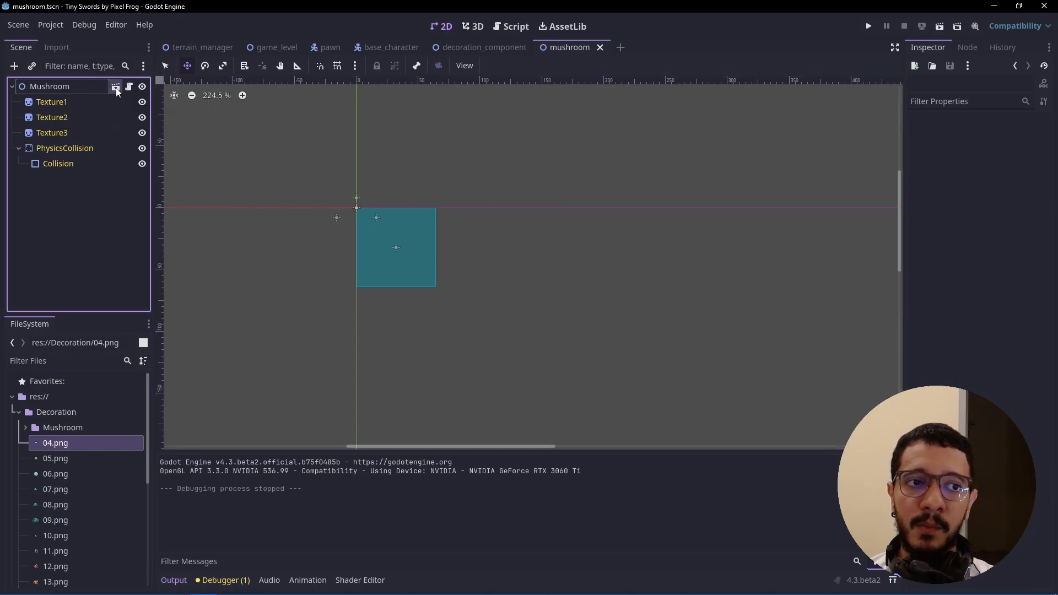
{"action": "left_click", "coordinate": [85, 209]}
{"action": "left_click", "coordinate": [18, 30]}
{"action": "left_click", "coordinate": [33, 55]}
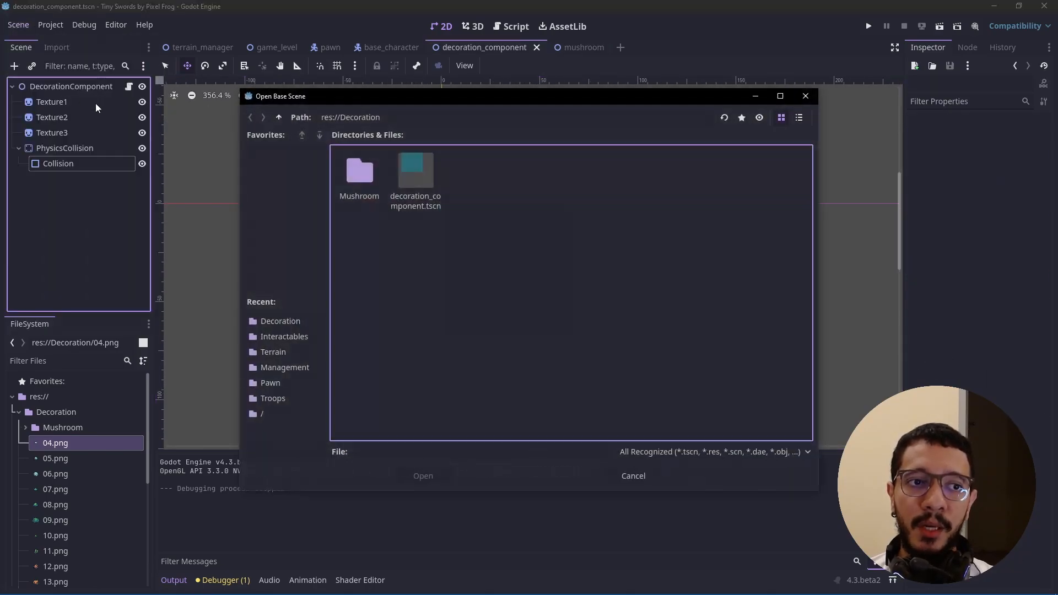
{"action": "double_click", "coordinate": [418, 174]}
{"action": "double_click", "coordinate": [70, 86]}
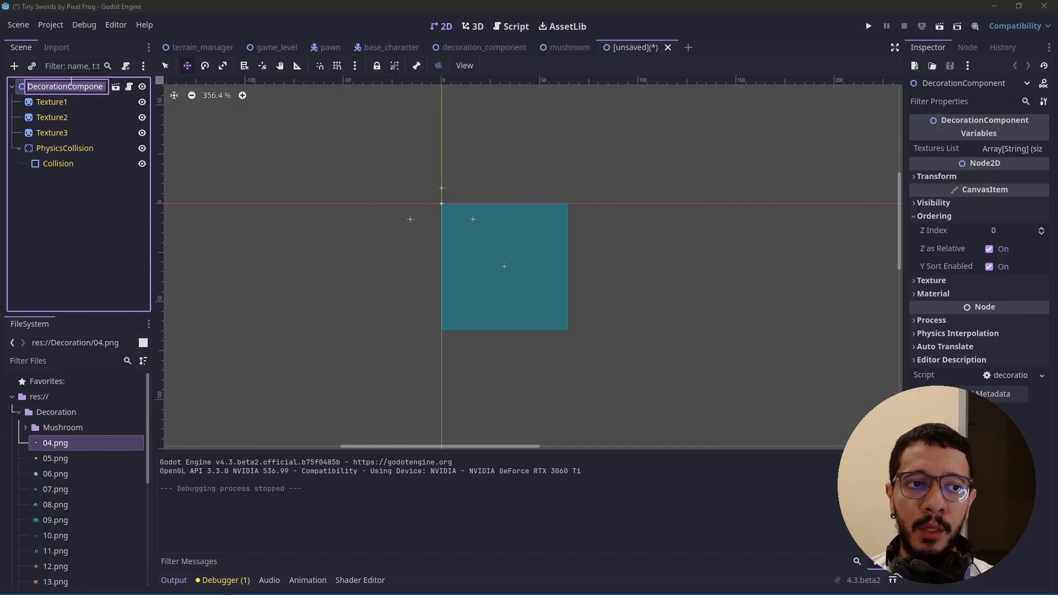
{"action": "type", "text": "Rocks"}
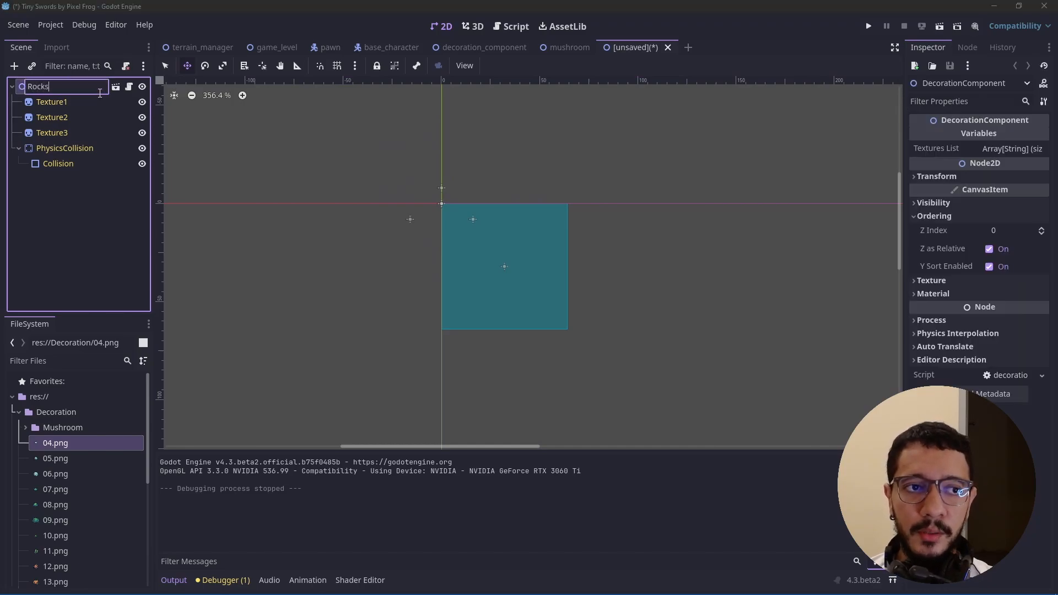
{"action": "key", "text": "Return"}
{"action": "left_click", "coordinate": [50, 216]}
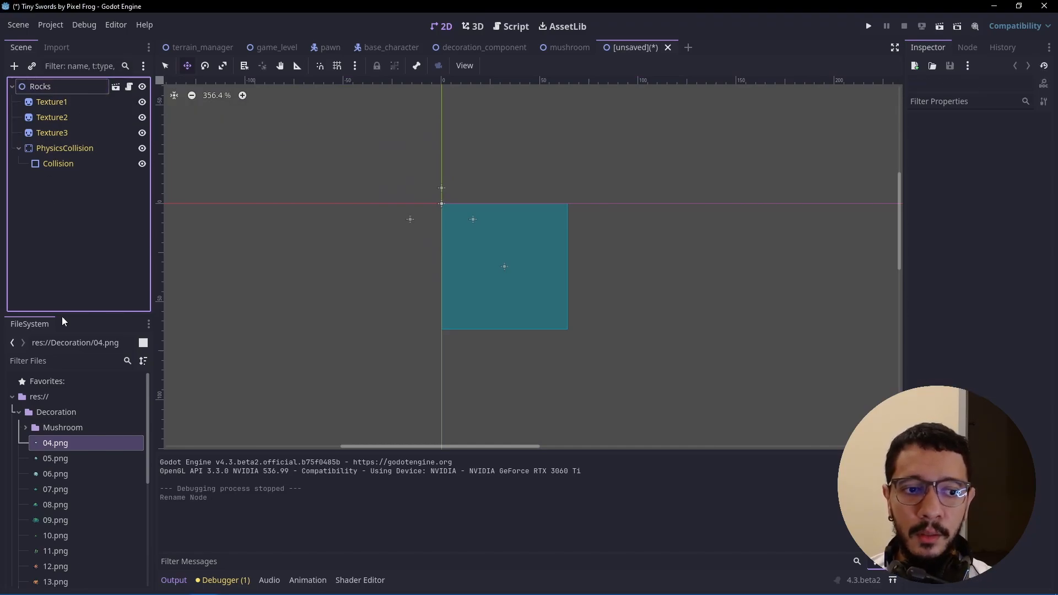
- Create a new folder named Rocks inside the Decoration folder
{"action": "left_click", "coordinate": [36, 428]}
{"action": "right_click", "coordinate": [51, 414]}
{"action": "mouse_move", "coordinate": [97, 363]}
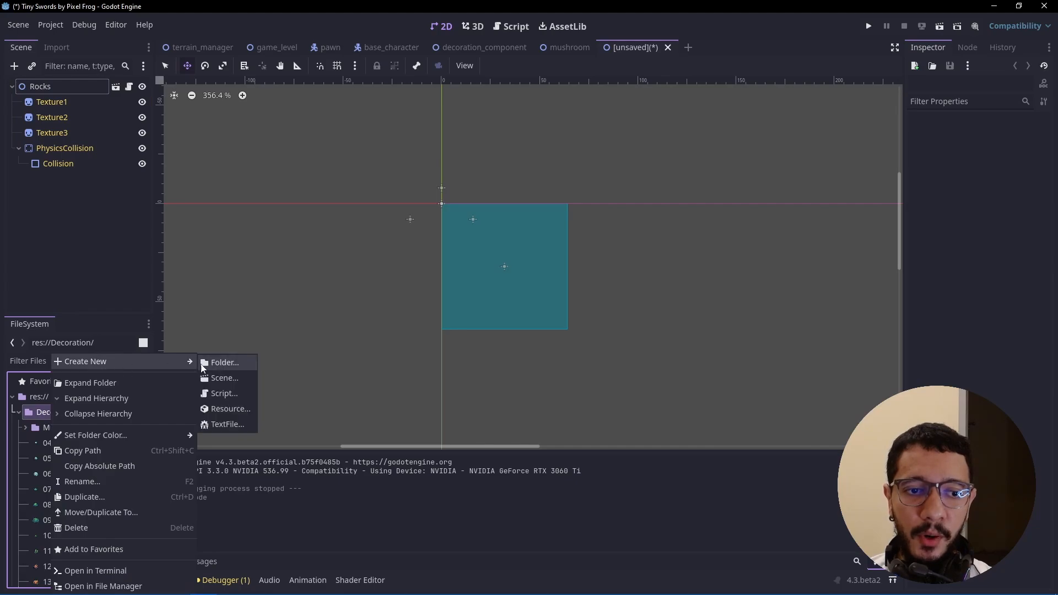
{"action": "left_click", "coordinate": [206, 365]}
{"action": "type", "text": "cks"}
{"action": "key", "text": "Return"}
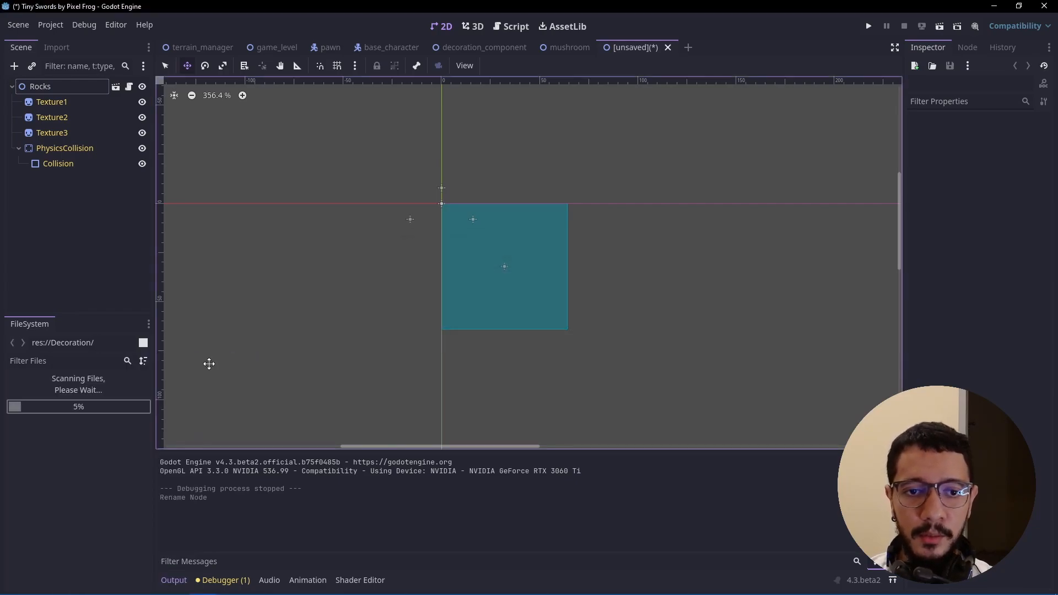
- Move the files 04.png, 05.png and 06.png into the Rocks folder
{"action": "left_click", "coordinate": [68, 459]}
{"action": "left_click", "coordinate": [52, 488], "text": "shift"}
{"action": "left_click_drag", "start_coordinate": [52, 487], "coordinate": [54, 443]}
- Save the inherited scene as rocks.tscn in res://Decoration/Rocks
{"action": "key", "text": "ctrl+s"}
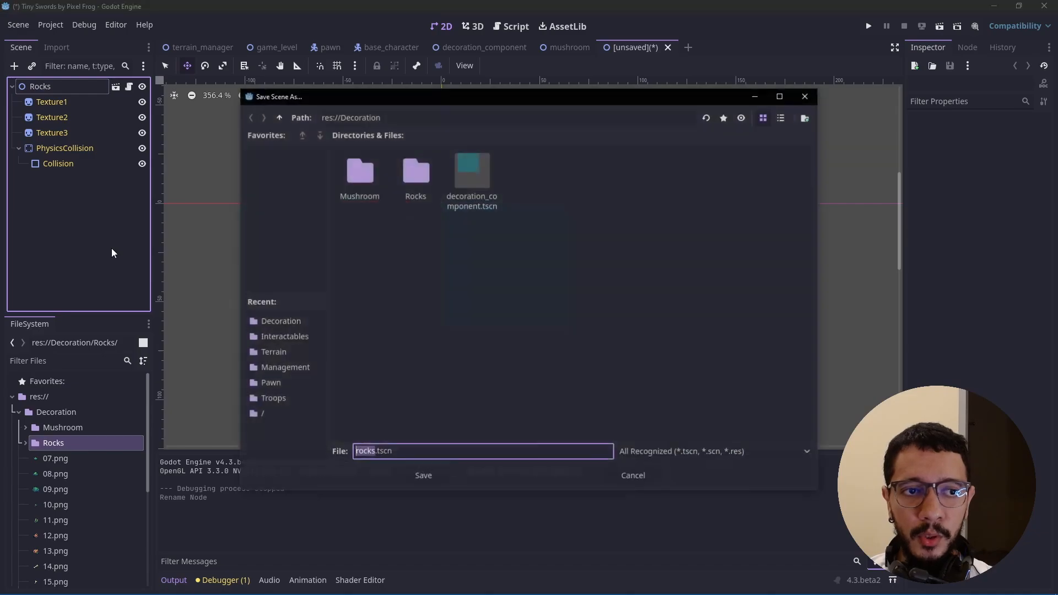
{"action": "double_click", "coordinate": [417, 175]}
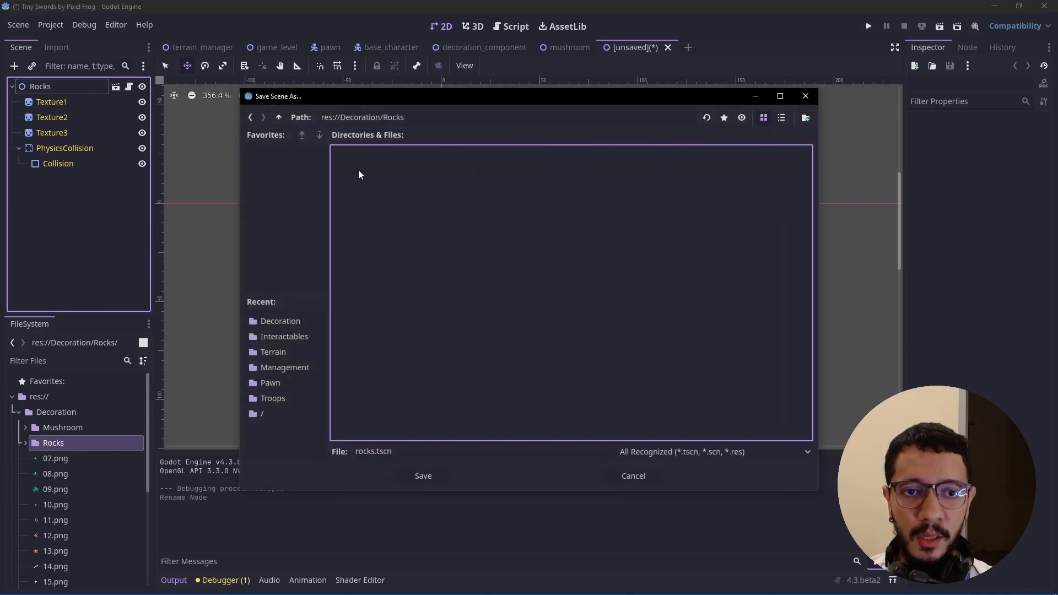
{"action": "left_click", "coordinate": [421, 475]}
- Add three empty elements to the Textures List of the Rocks root node
{"action": "left_click", "coordinate": [51, 87]}
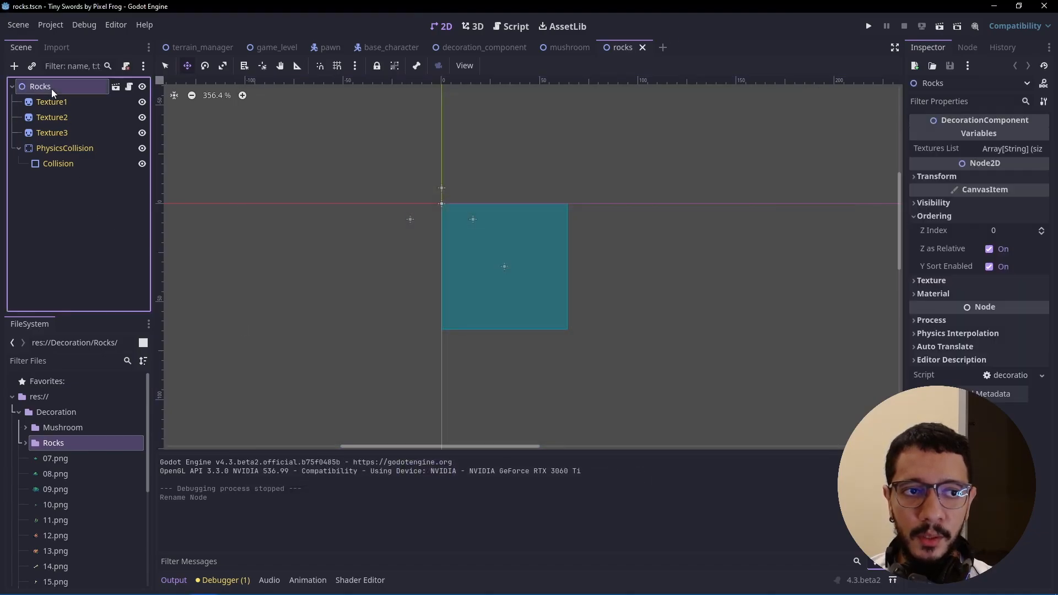
{"action": "left_click", "coordinate": [1013, 149]}
{"action": "left_click", "coordinate": [1038, 165]}
{"action": "left_click", "coordinate": [1038, 166]}
{"action": "left_click", "coordinate": [1038, 165]}
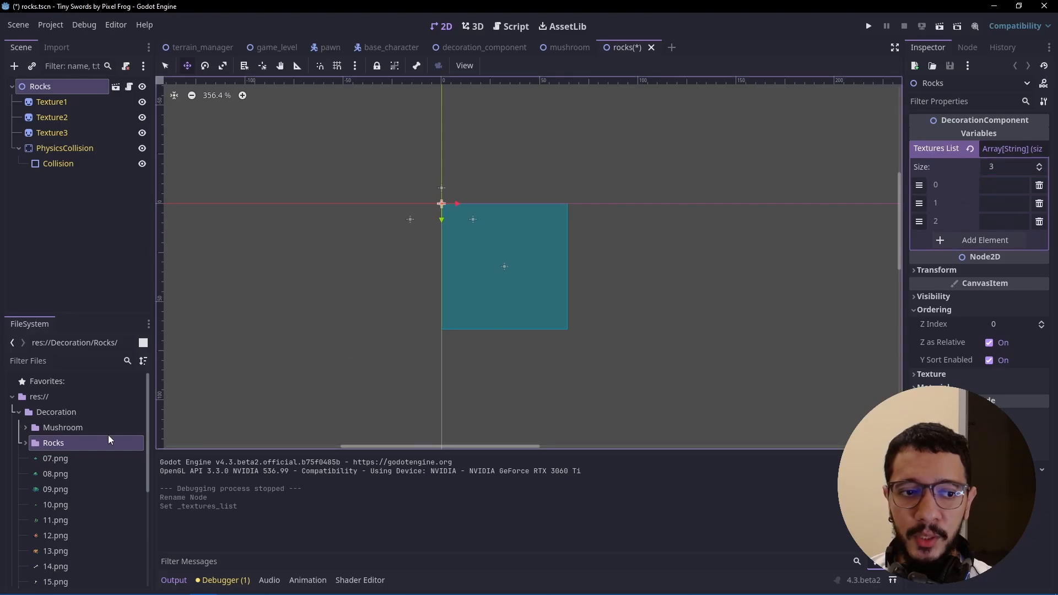
- Fill Textures List elements 0 to 2 with the paths of 04.png, 05.png and 06.png from the Rocks folder, and save the scene
{"action": "left_click", "coordinate": [26, 442]}
{"action": "left_click", "coordinate": [53, 462]}
{"action": "right_click", "coordinate": [52, 462]}
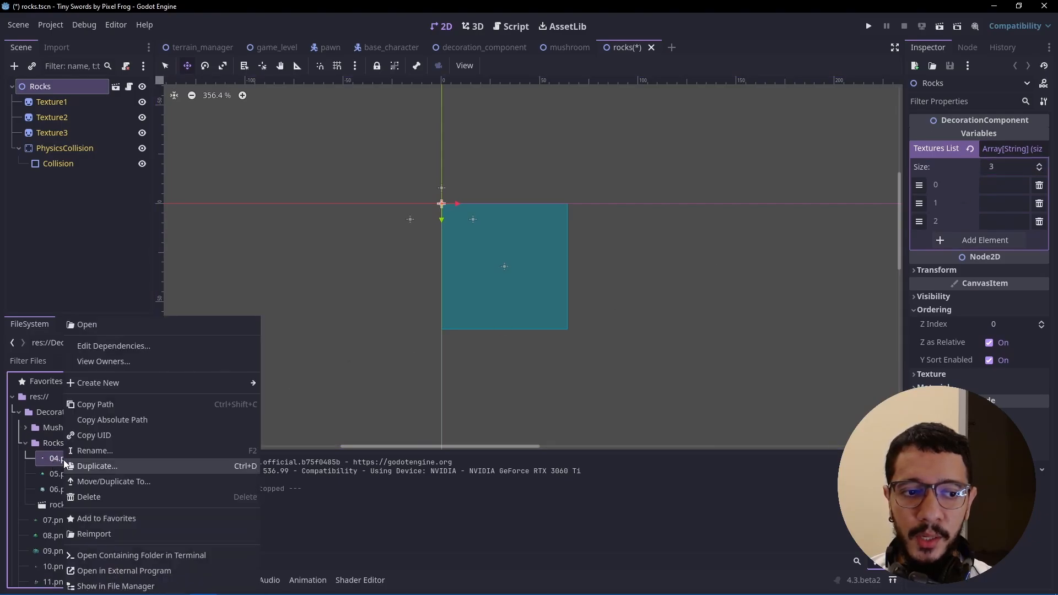
{"action": "left_click", "coordinate": [98, 406]}
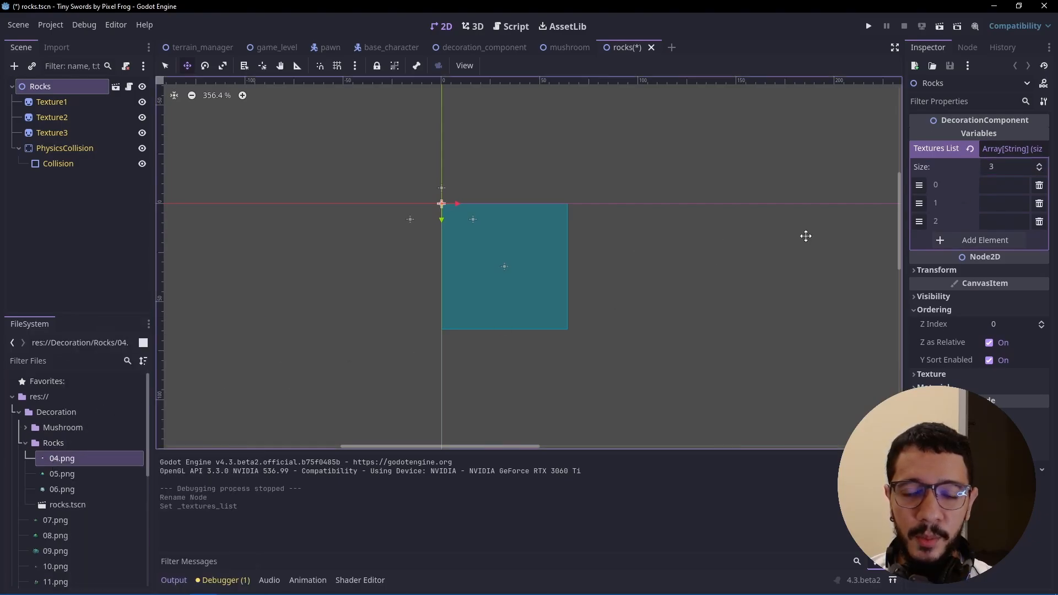
{"action": "left_click", "coordinate": [1000, 185]}
{"action": "key", "text": "ctrl+v"}
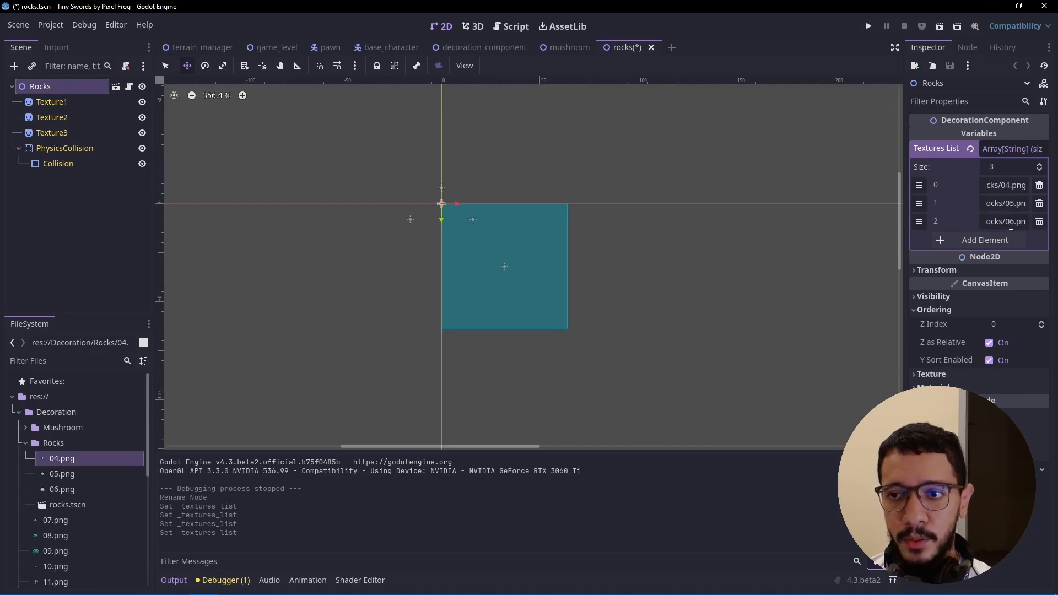
{"action": "left_click", "coordinate": [66, 230]}
{"action": "key", "text": "ctrl+s"}
- Instantiate rocks.tscn as a child of the Decorations node in the game_level scene
{"action": "left_click", "coordinate": [272, 47]}
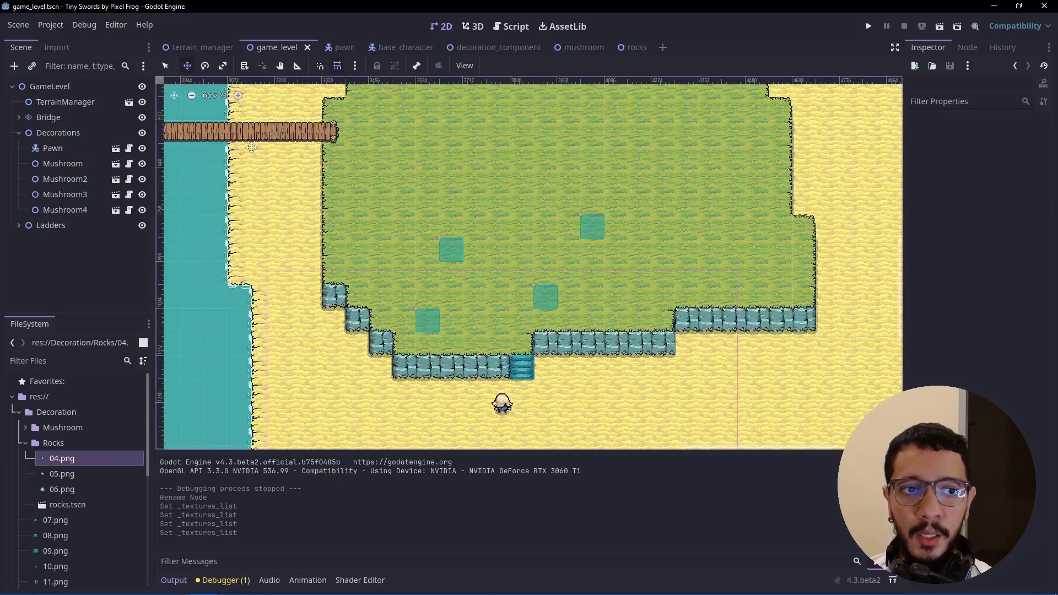
{"action": "left_click", "coordinate": [62, 263]}
{"action": "left_click", "coordinate": [50, 134]}
{"action": "left_click", "coordinate": [32, 68]}
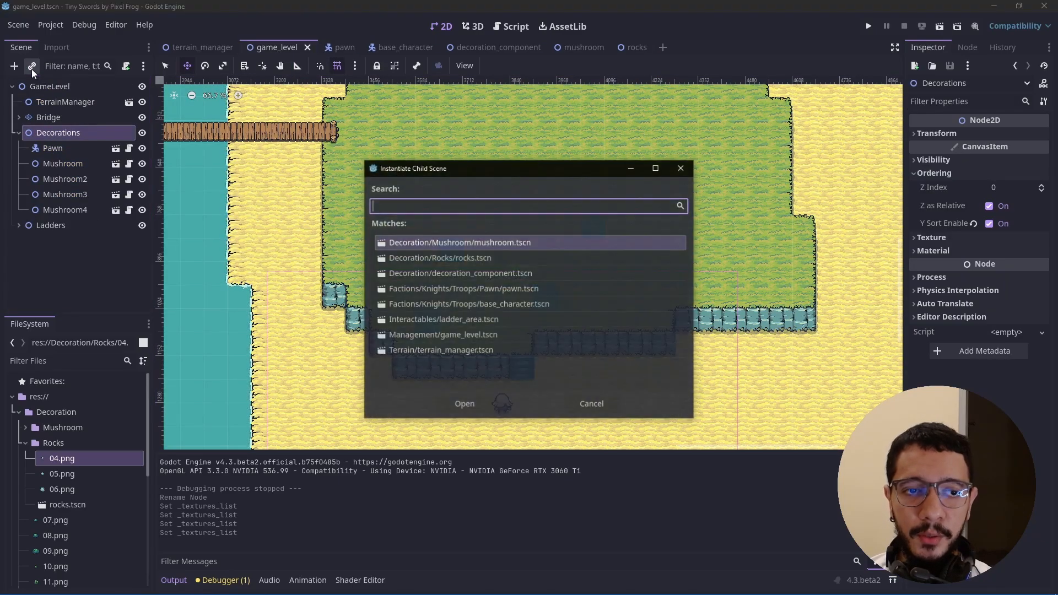
{"action": "type", "text": "ro"}
{"action": "key", "text": "Return"}
- Move the Rocks instance onto the sand to the right of the pawn, at about (4032, 1280)
{"action": "scroll", "coordinate": [275, 186], "scroll_direction": "down", "scroll_amount": 3}
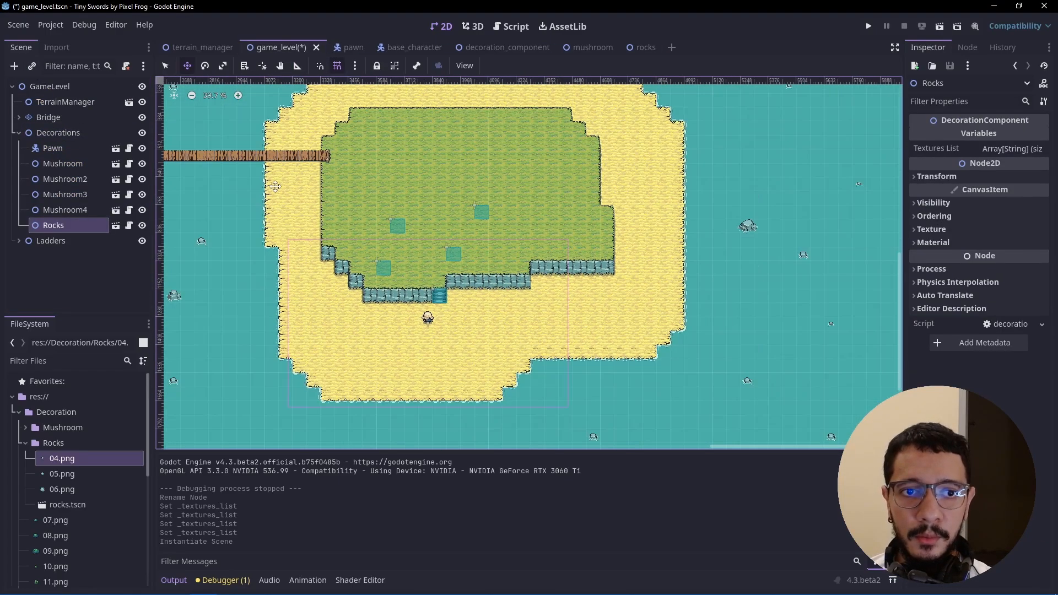
{"action": "left_click_drag", "start_coordinate": [506, 248], "coordinate": [548, 262]}
{"action": "left_click_drag", "start_coordinate": [176, 200], "coordinate": [426, 242]}
{"action": "left_click_drag", "start_coordinate": [170, 176], "coordinate": [394, 233]}
{"action": "left_click_drag", "start_coordinate": [356, 226], "coordinate": [412, 268]}
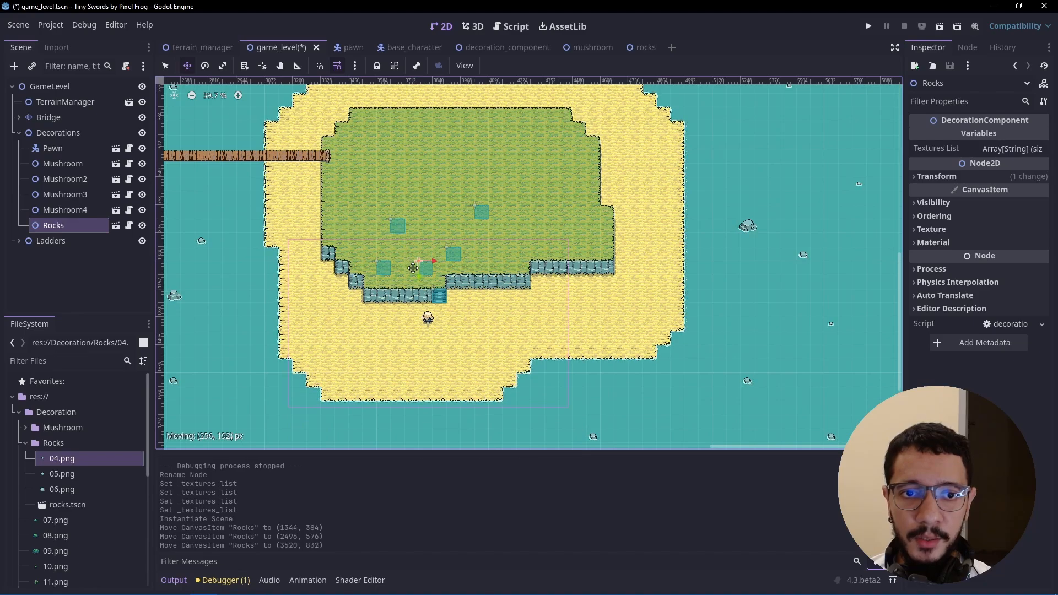
{"action": "left_click_drag", "start_coordinate": [475, 326], "coordinate": [466, 326]}
- Duplicate the Rocks instance six times and scatter the copies across the sand south of the cliff
{"action": "key", "text": "ctrl+d"}
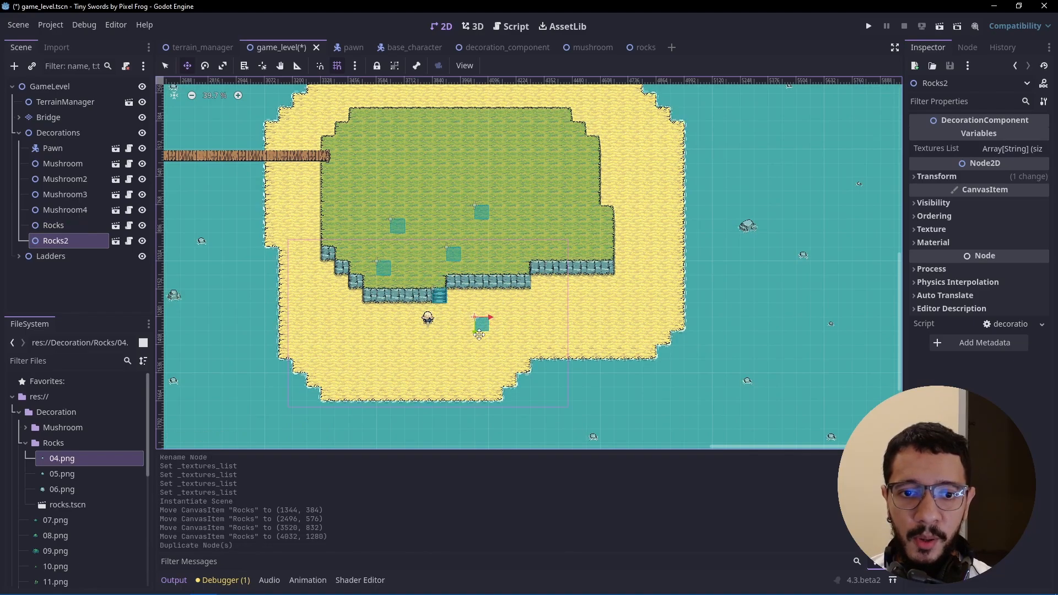
{"action": "left_click_drag", "start_coordinate": [474, 367], "coordinate": [390, 382]}
{"action": "key", "text": "ctrl+d"}
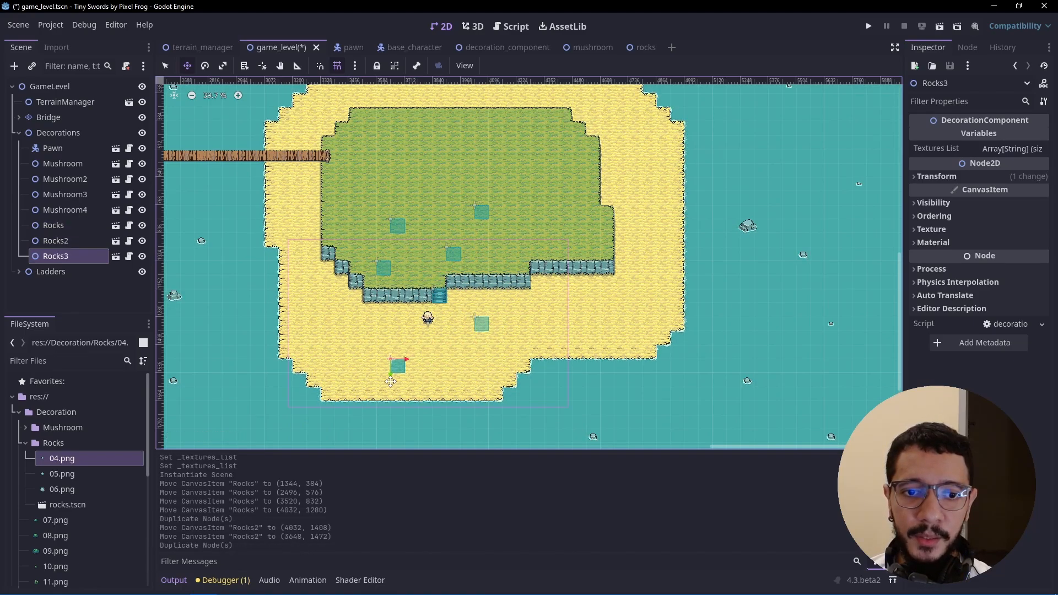
{"action": "left_click_drag", "start_coordinate": [407, 204], "coordinate": [306, 343]}
{"action": "key", "text": "ctrl+d"}
{"action": "key", "text": "ctrl+d"}
{"action": "left_click_drag", "start_coordinate": [356, 367], "coordinate": [522, 347]}
{"action": "key", "text": "ctrl+d"}
{"action": "key", "text": "ctrl+d"}
- Run the game_level scene and walk the pawn against the nearest rocks to test their collision
{"action": "left_click", "coordinate": [940, 27]}
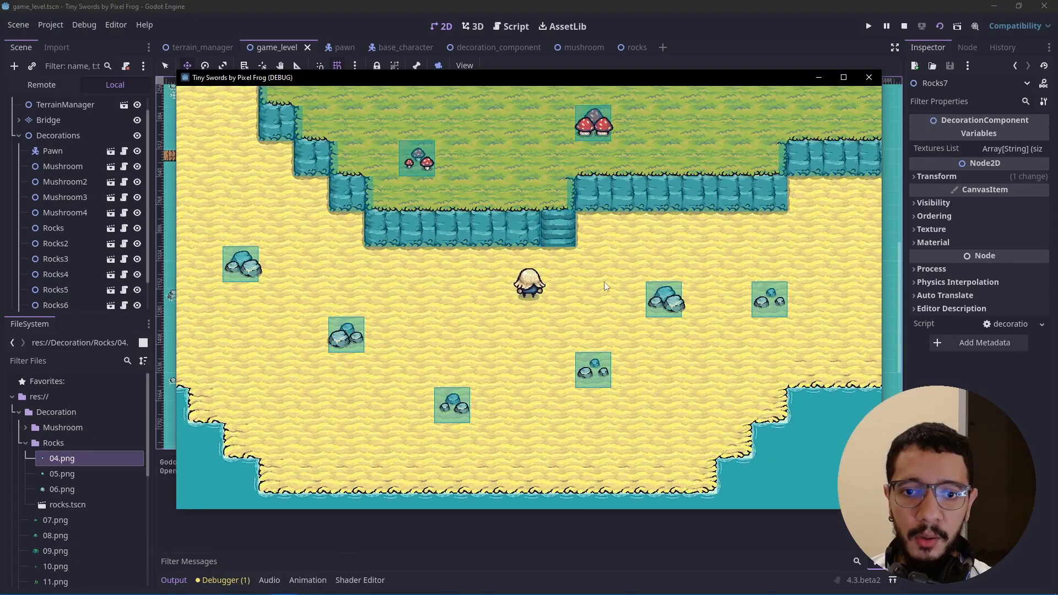
{"action": "key", "text": "d"}
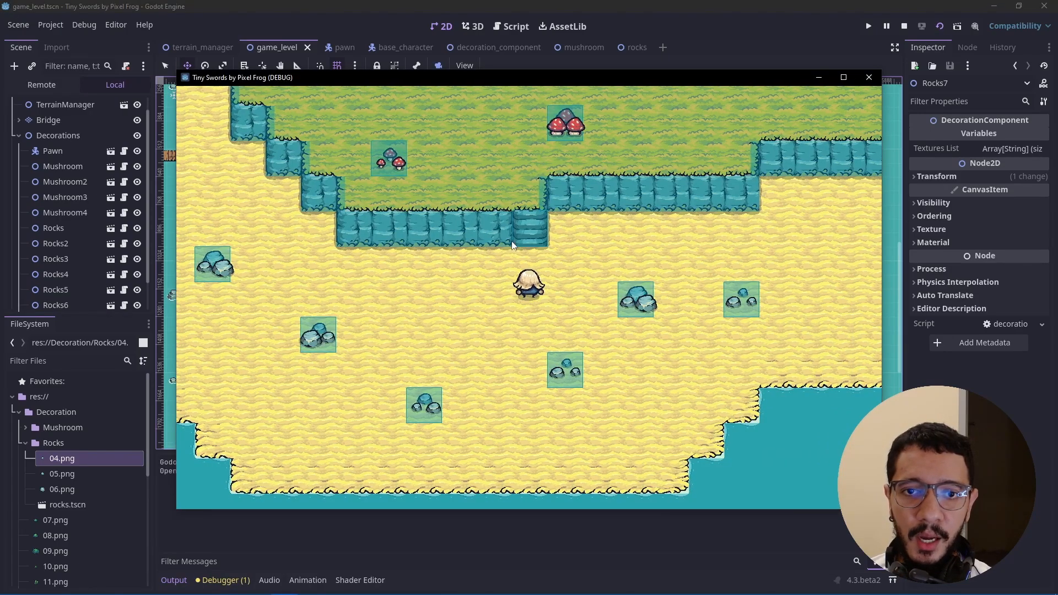
{"action": "key", "text": "w"}
{"action": "key", "text": "s"}
{"action": "key", "text": "d"}
{"action": "key", "text": "d"}
{"action": "key", "text": "s"}
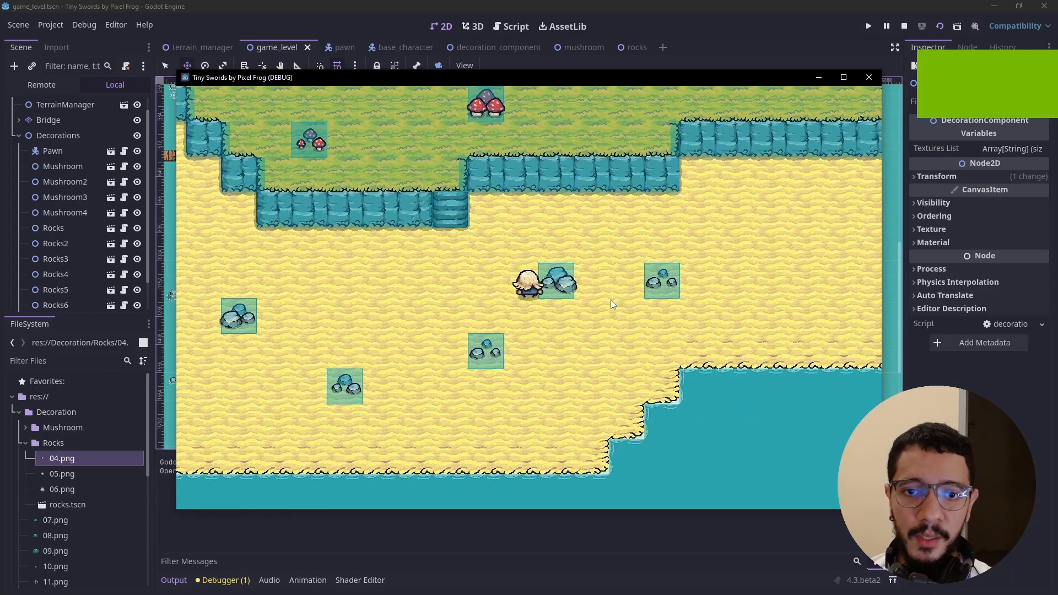
{"action": "key", "text": "a"}
{"action": "key", "text": "w"}
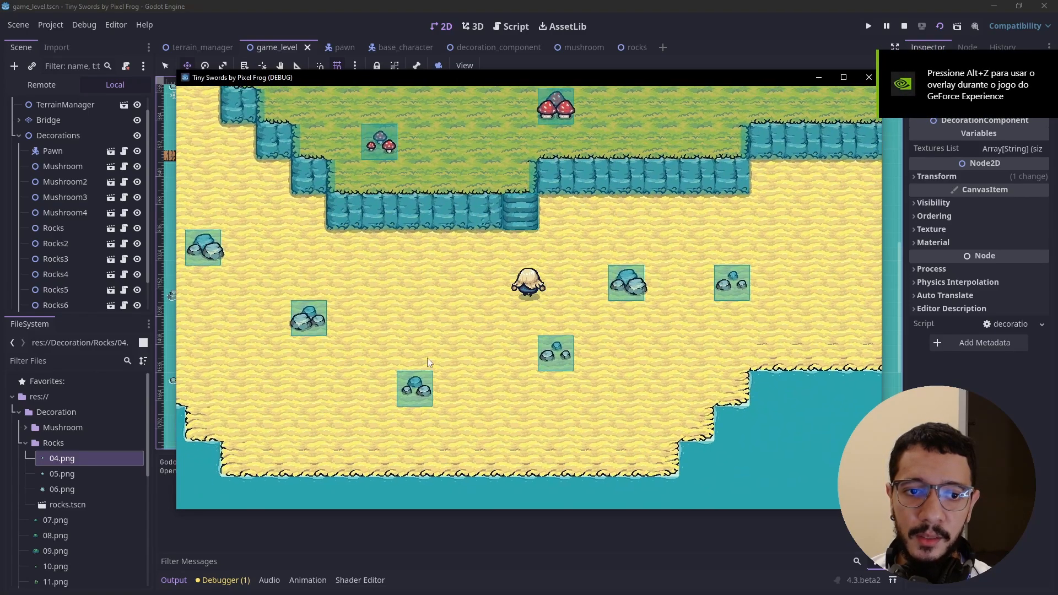
- Walk the pawn west and back east across the sand between the scattered rocks in the running game
{"action": "key", "text": "a"}
{"action": "key", "text": "w"}
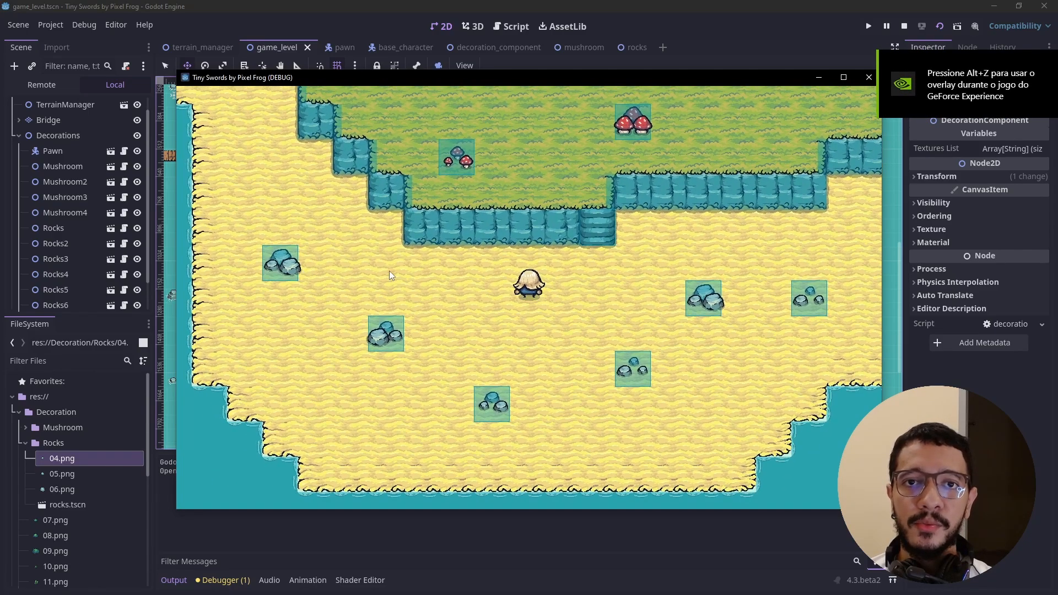
{"action": "key", "text": "d"}
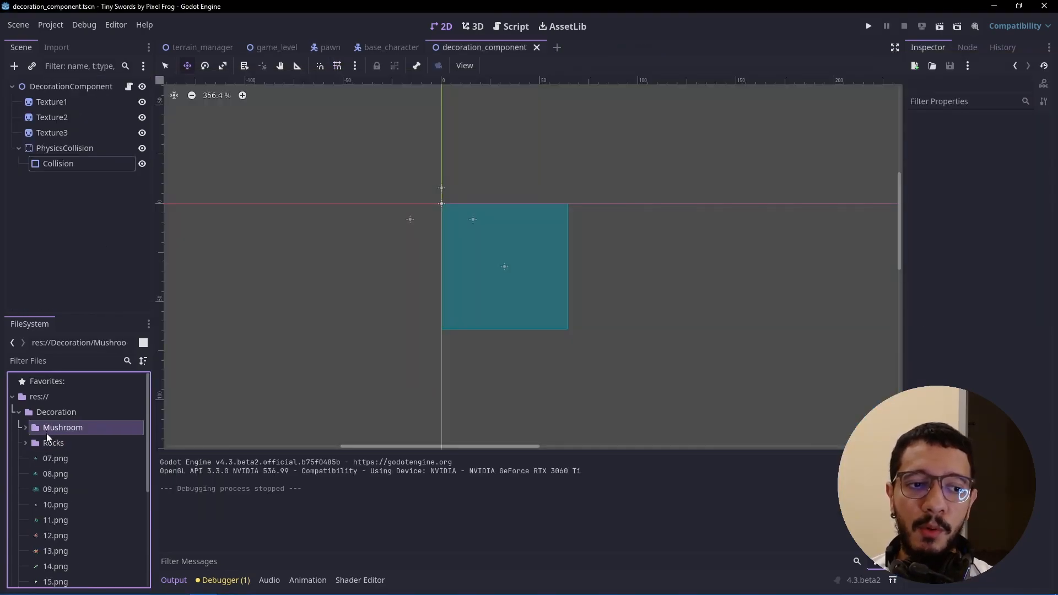
- Examine the remaining texture files in the Decoration folder, previewing 10.png, 11.png, 12.png and 16.png
{"action": "scroll", "coordinate": [48, 444], "scroll_direction": "down", "scroll_amount": 3}
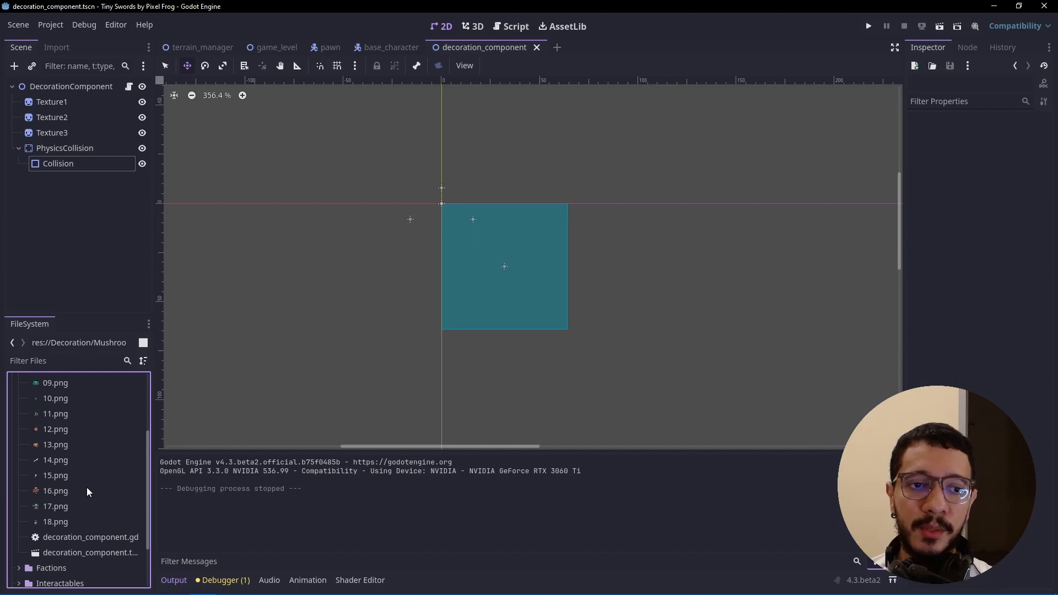
{"action": "scroll", "coordinate": [87, 487], "scroll_direction": "up", "scroll_amount": 3}
{"action": "left_click", "coordinate": [64, 246]}
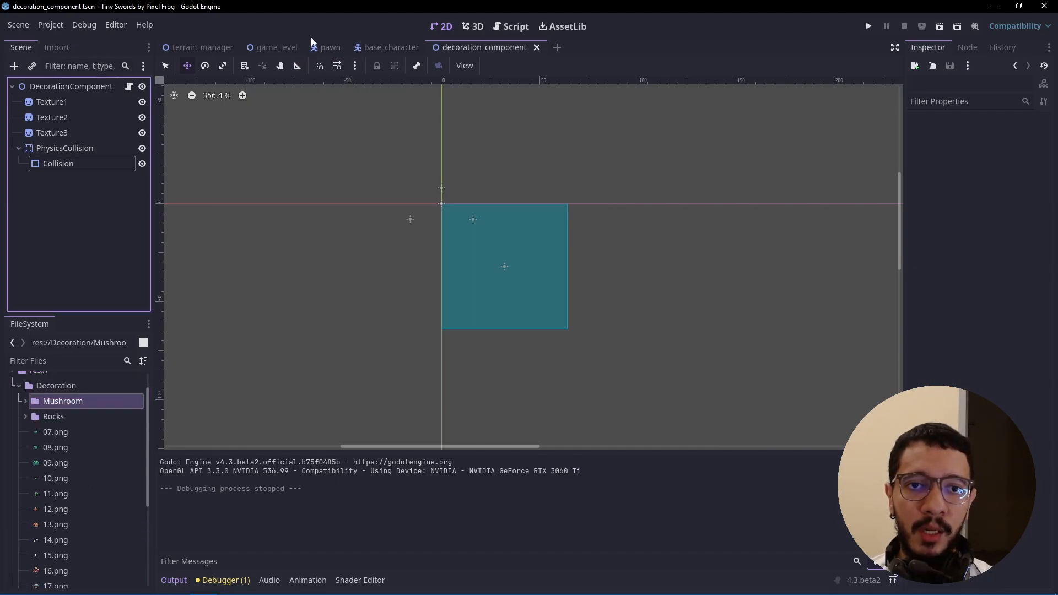
{"action": "left_click", "coordinate": [17, 30]}
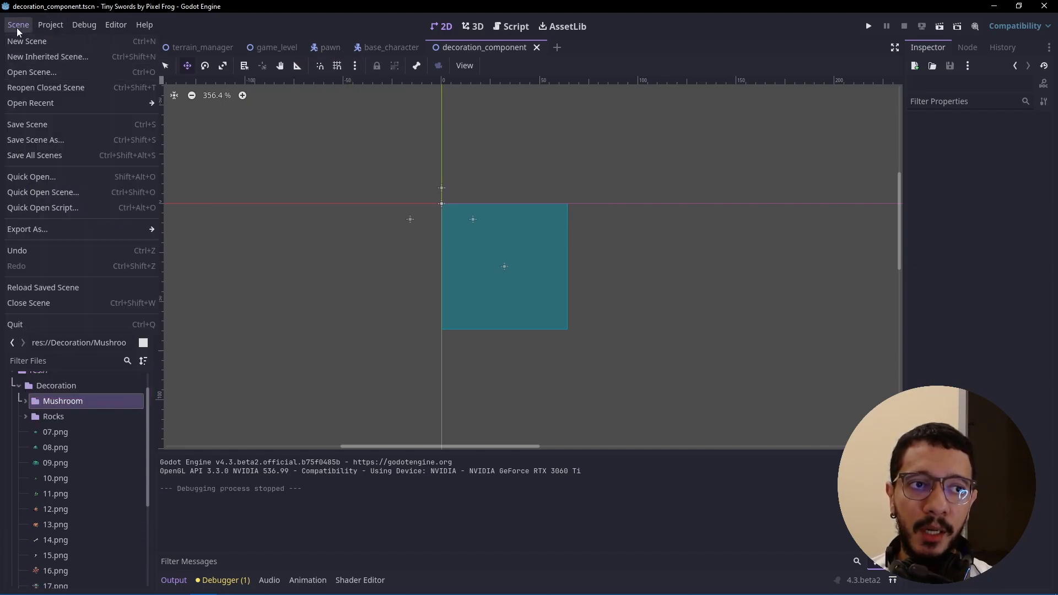
{"action": "left_click", "coordinate": [17, 31]}
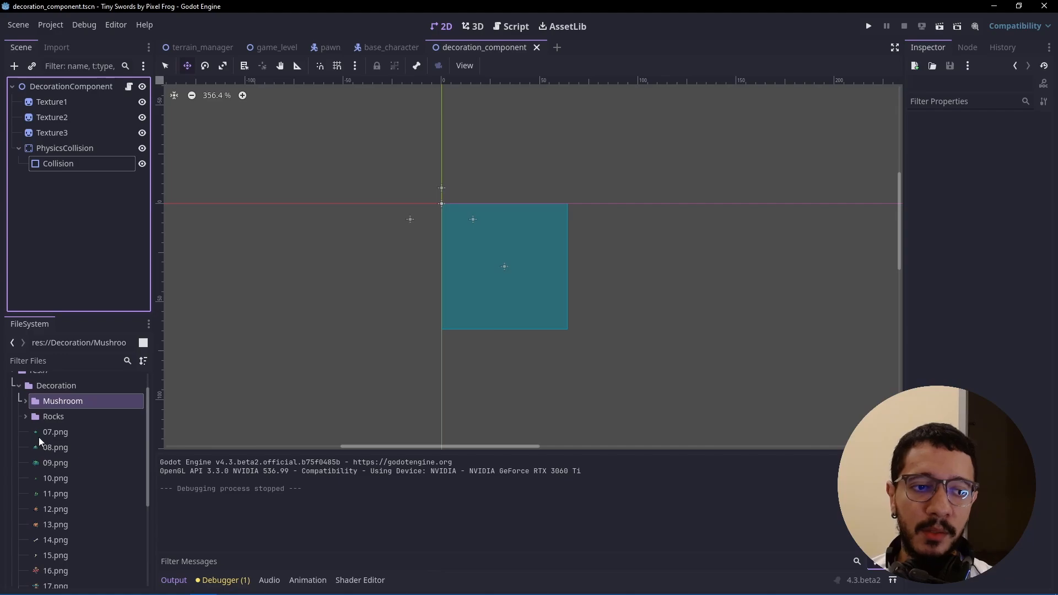
{"action": "left_click", "coordinate": [45, 477]}
{"action": "left_click", "coordinate": [39, 493]}
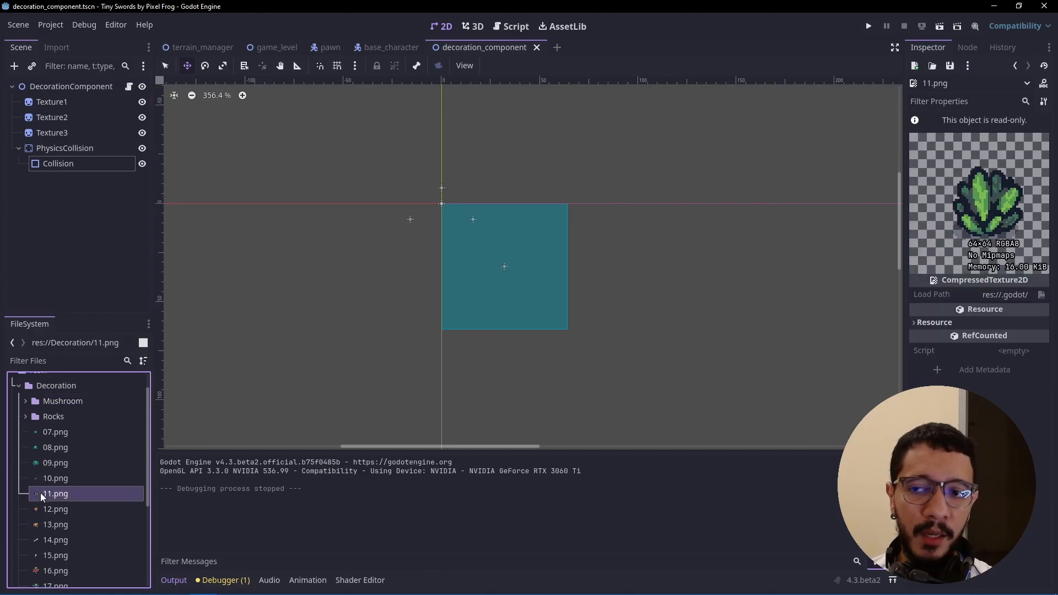
{"action": "scroll", "coordinate": [38, 494], "scroll_direction": "down", "scroll_amount": 2}
{"action": "left_click", "coordinate": [41, 456]}
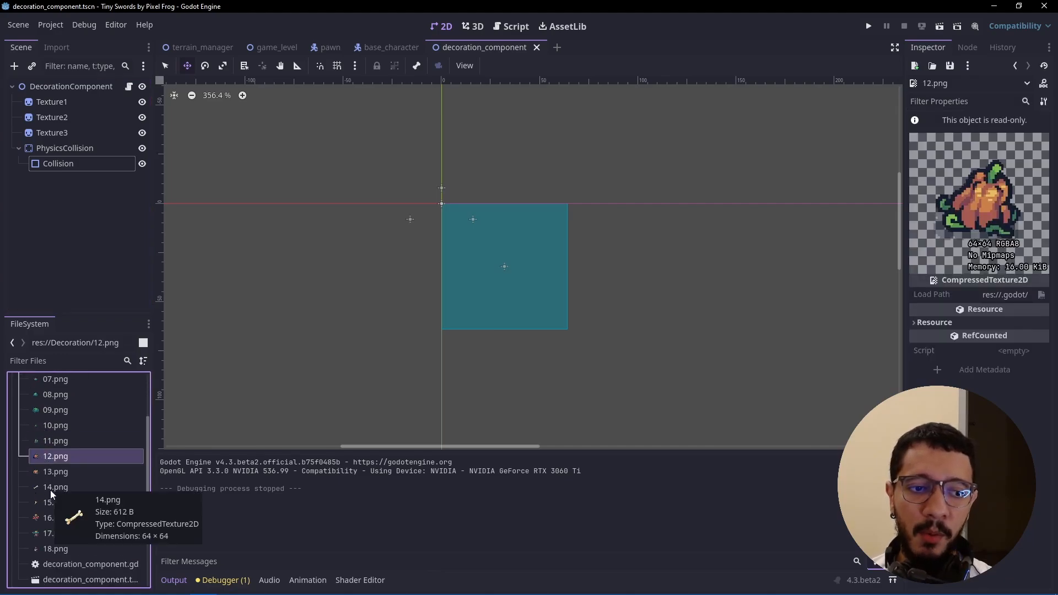
{"action": "left_click", "coordinate": [52, 521]}
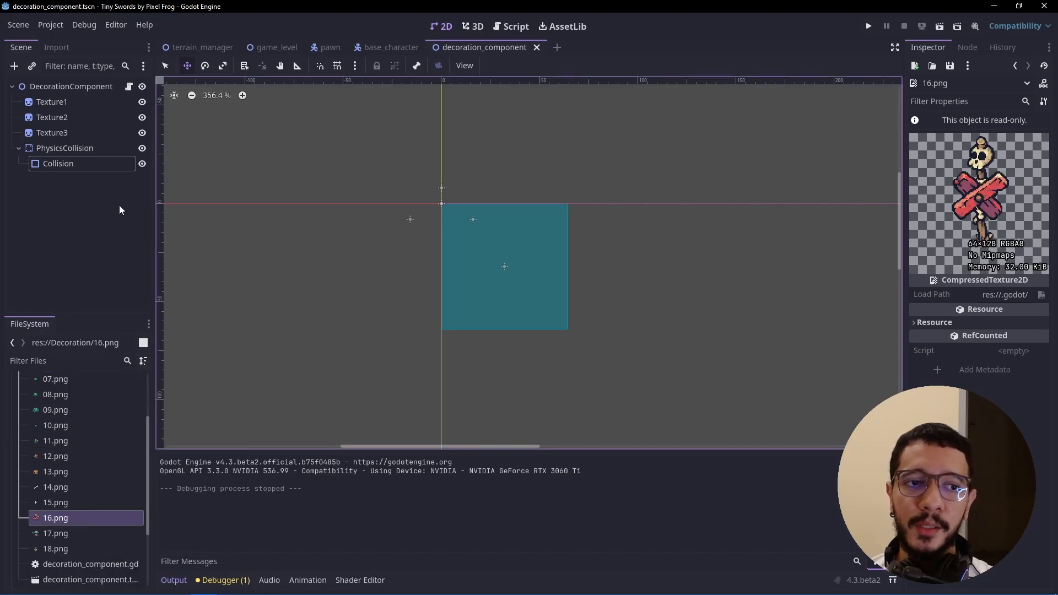
- Create a new scene inherited from decoration_component.tscn and rename its root node Bushes
{"action": "left_click", "coordinate": [19, 25]}
{"action": "left_click", "coordinate": [29, 54]}
{"action": "double_click", "coordinate": [69, 86]}
{"action": "type", "text": "Bushes"}
{"action": "key", "text": "Return"}
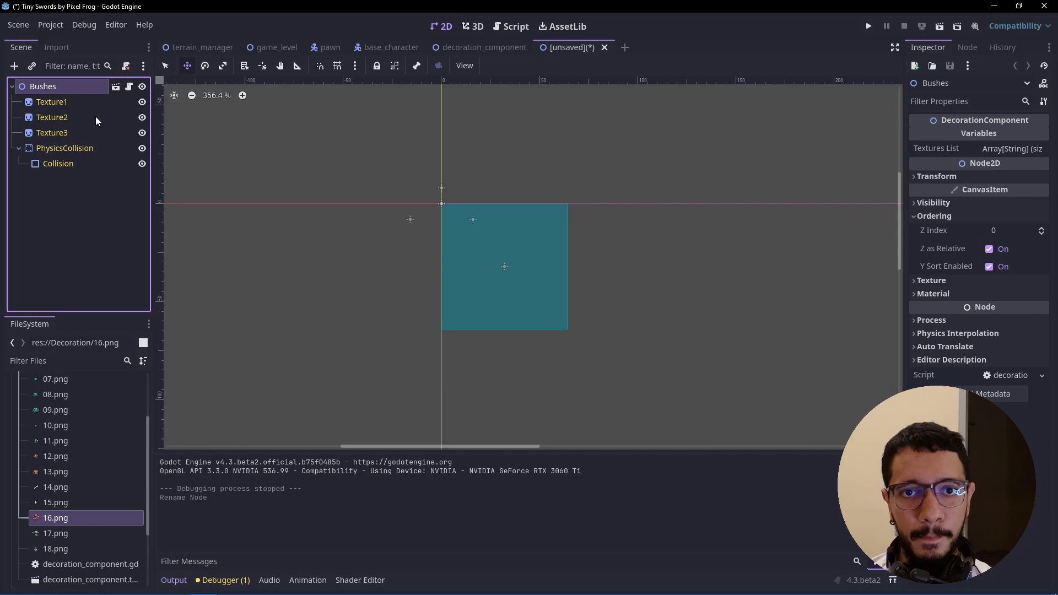
- Gather 07.png, 08.png, 09.png and the saved scene bushes.tscn in a new Decoration/Bushes folder
{"action": "right_click", "coordinate": [125, 364]}
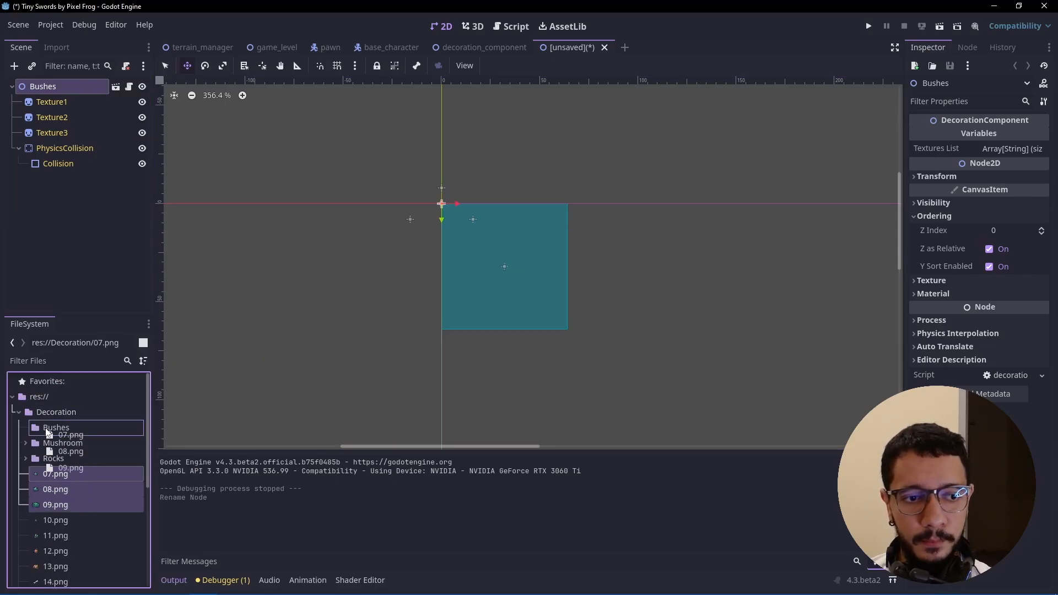
{"action": "left_click_drag", "start_coordinate": [49, 433], "coordinate": [55, 427]}
{"action": "key", "text": "ctrl+s"}
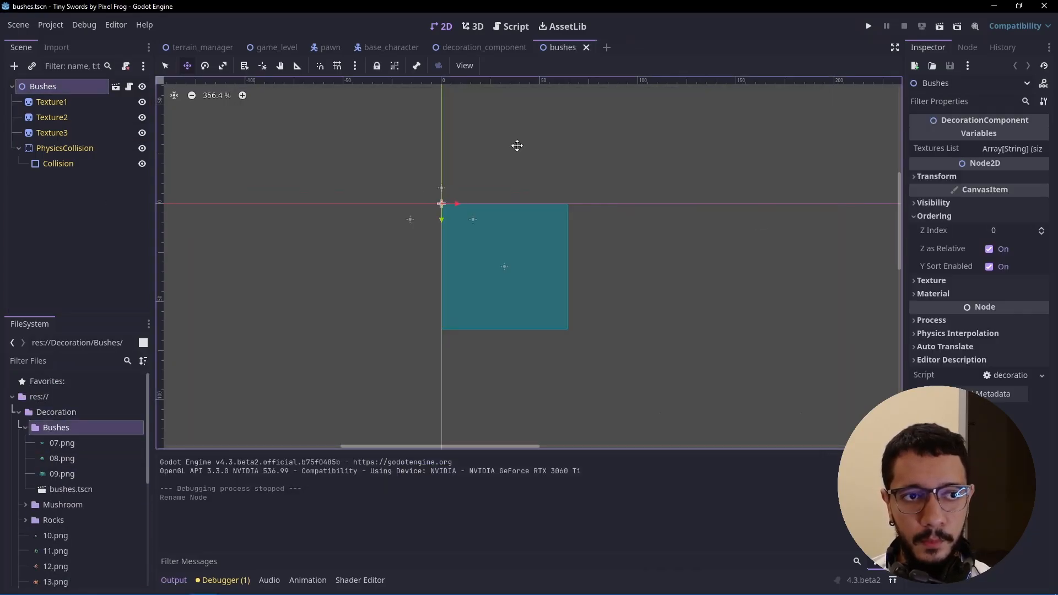
- Fill the Bushes root's Textures List with the paths of 07.png, 08.png and 09.png and save the scene
{"action": "left_click", "coordinate": [61, 443]}
{"action": "left_click_drag", "start_coordinate": [72, 459], "coordinate": [1003, 203]}
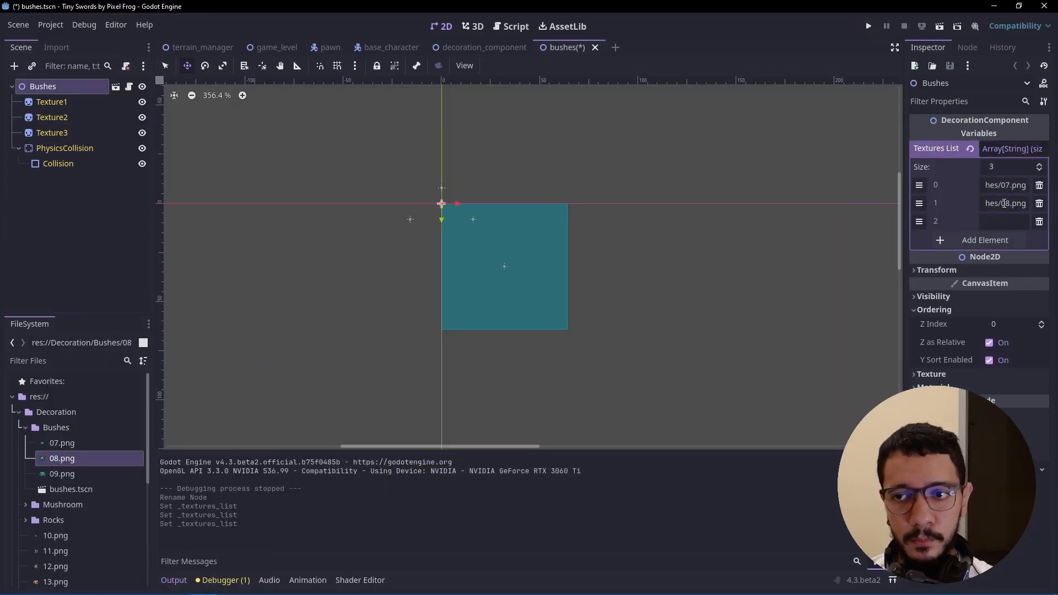
{"action": "type", "text": "9"}
{"action": "left_click", "coordinate": [716, 220]}
{"action": "key", "text": "ctrl+s"}
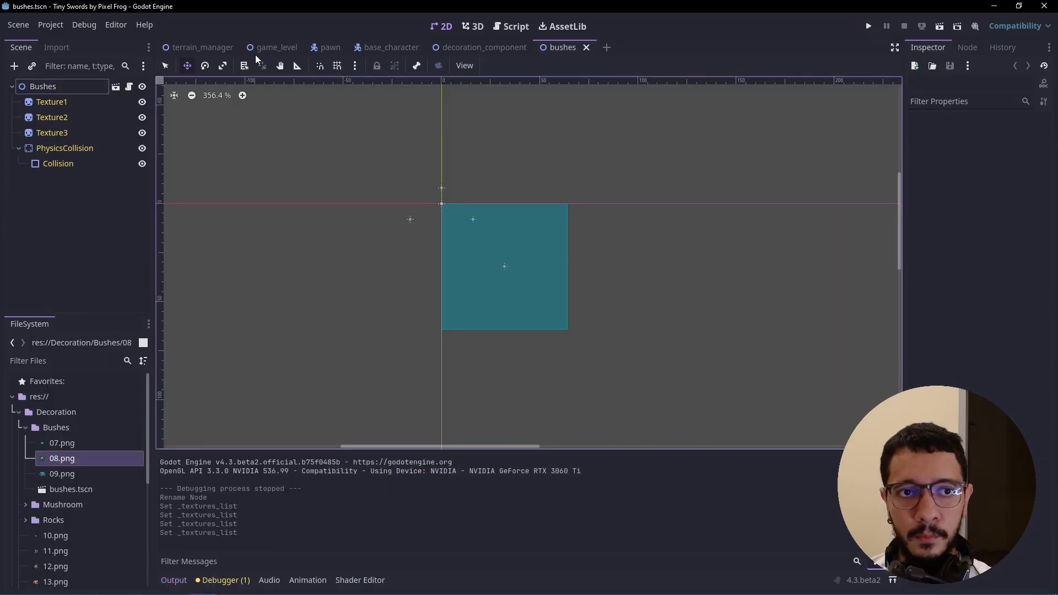
- Instantiate bushes.tscn under Decorations in the game_level scene and move it onto the eastern island's grass
{"action": "left_click", "coordinate": [263, 50]}
{"action": "left_click", "coordinate": [33, 65]}
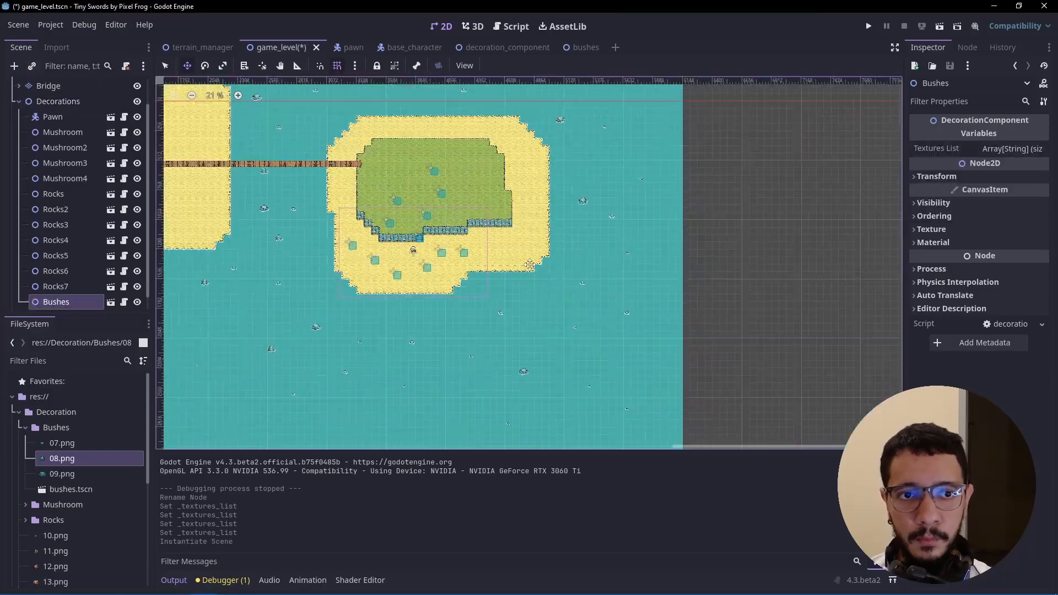
{"action": "scroll", "coordinate": [390, 196], "scroll_direction": "up", "scroll_amount": 6}
{"action": "left_click_drag", "start_coordinate": [365, 221], "coordinate": [584, 309]}
- Duplicate the Bushes instance four times across the eastern grass and run game_level to preview them
{"action": "key", "text": "ctrl+d"}
{"action": "key", "text": "ctrl+d"}
{"action": "key", "text": "ctrl+d"}
{"action": "left_click_drag", "start_coordinate": [583, 309], "coordinate": [672, 264]}
{"action": "key", "text": "ctrl+d"}
{"action": "key", "text": "F6"}
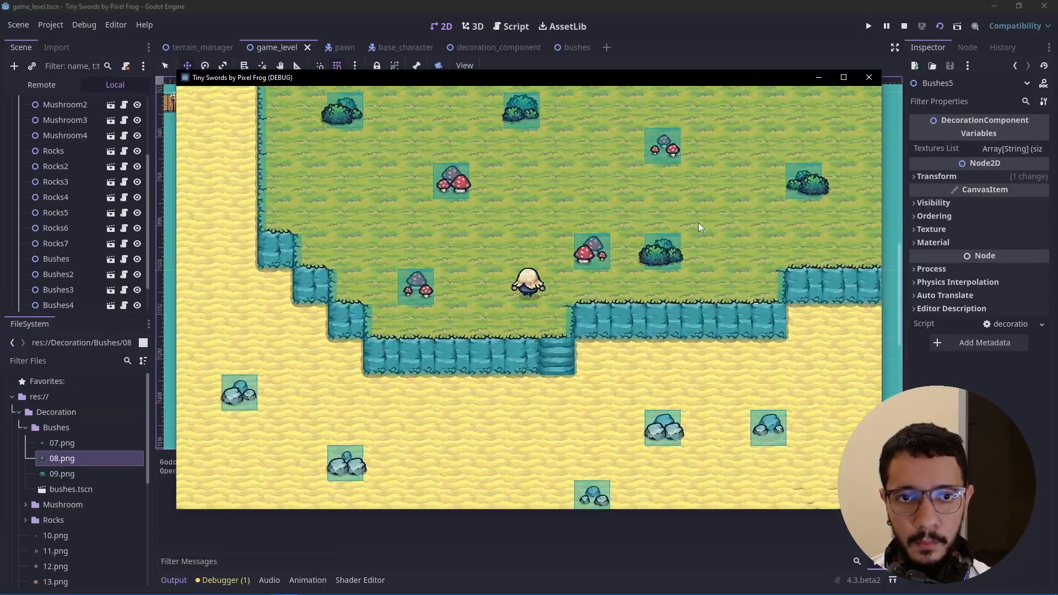
{"action": "left_click", "coordinate": [869, 77]}
- Create another scene inherited from decoration_component.tscn and rename its root node SmallGrass
{"action": "left_click", "coordinate": [499, 48]}
{"action": "left_click", "coordinate": [18, 24]}
{"action": "left_click", "coordinate": [33, 58]}
{"action": "key", "text": "Return"}
{"action": "left_click", "coordinate": [91, 263]}
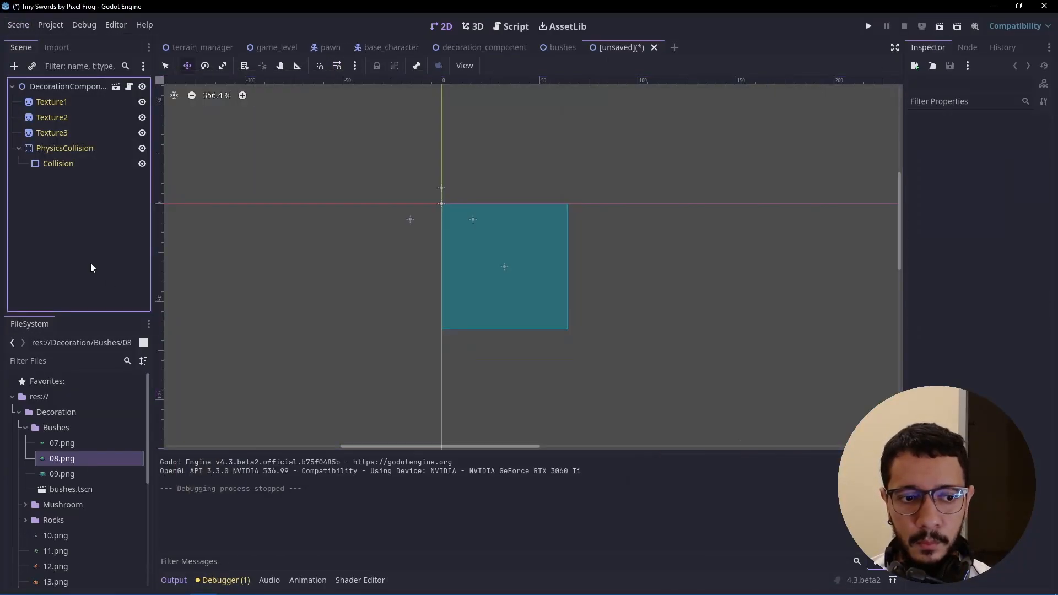
{"action": "double_click", "coordinate": [65, 85]}
{"action": "type", "text": "Bus"}
{"action": "key", "text": "BackSpace"}
{"action": "key", "text": "BackSpace"}
{"action": "key", "text": "BackSpace"}
{"action": "type", "text": "SmallGrass"}
{"action": "key", "text": "Return"}
- Save the scene as small_grass.tscn in a new SmallGrass folder inside Decoration
{"action": "key", "text": "ctrl+s"}
{"action": "right_click", "coordinate": [446, 304]}
{"action": "left_click", "coordinate": [451, 316]}
{"action": "type", "text": "SmallGrass"}
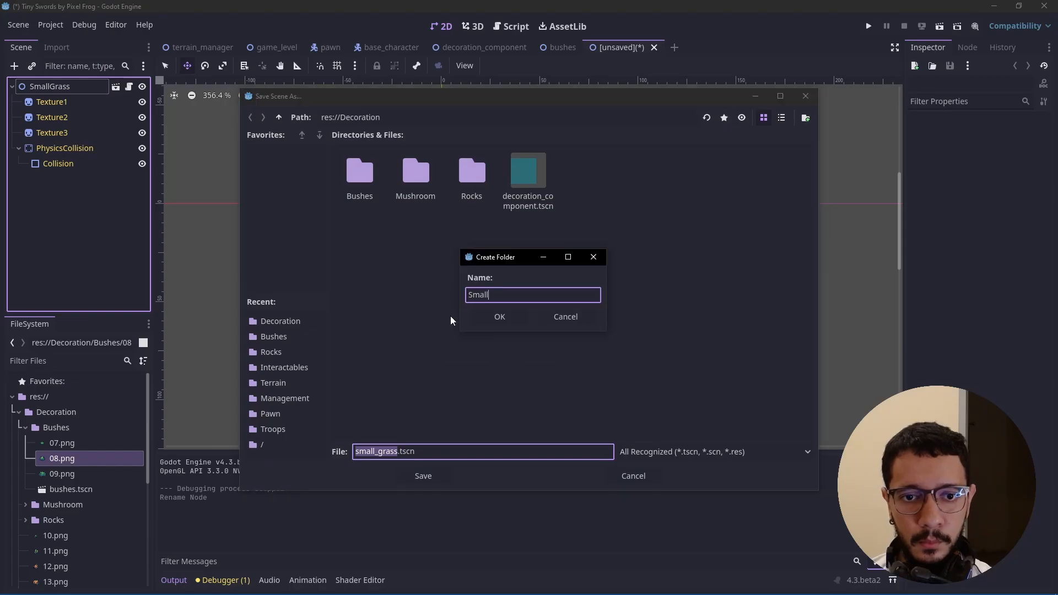
{"action": "key", "text": "Return"}
{"action": "left_click", "coordinate": [430, 473]}
- Move 10.png and 11.png into the SmallGrass folder and set them as the two entries of SmallGrass's Textures List
{"action": "left_click", "coordinate": [51, 87]}
{"action": "left_click", "coordinate": [1011, 149]}
{"action": "left_click", "coordinate": [1039, 166]}
{"action": "left_click", "coordinate": [1038, 165]}
{"action": "left_click_drag", "start_coordinate": [55, 554], "coordinate": [62, 535]}
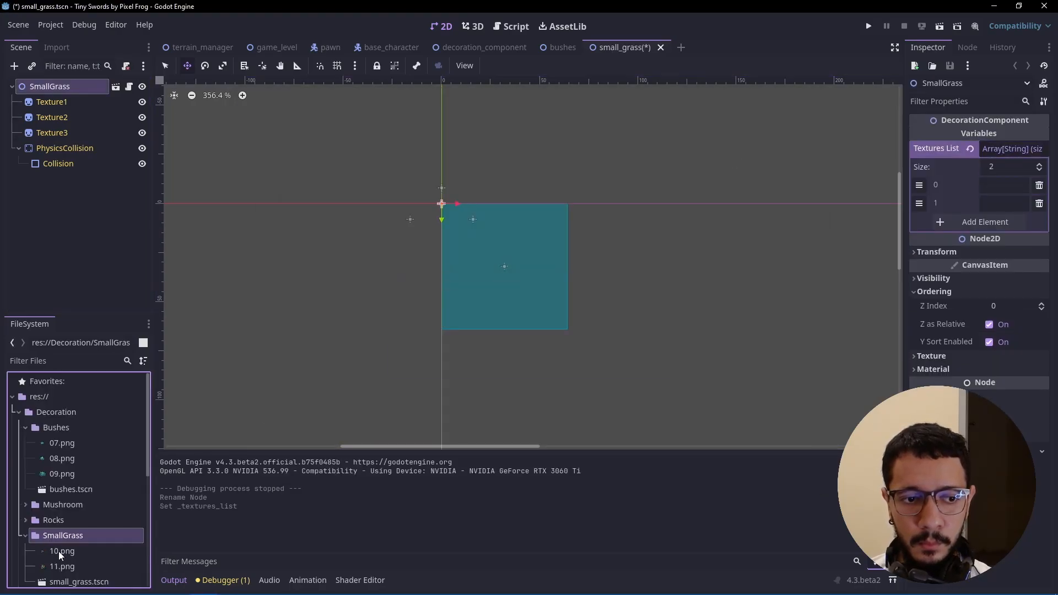
{"action": "right_click", "coordinate": [58, 550]}
{"action": "left_click", "coordinate": [998, 187]}
{"action": "key", "text": "ctrl+s"}
- Instantiate small_grass.tscn under Decorations in game_level and spread four instances over the eastern island's grass
{"action": "left_click", "coordinate": [276, 48]}
{"action": "scroll", "coordinate": [60, 166], "scroll_direction": "up", "scroll_amount": 8}
{"action": "left_click", "coordinate": [51, 126]}
{"action": "left_click", "coordinate": [32, 66]}
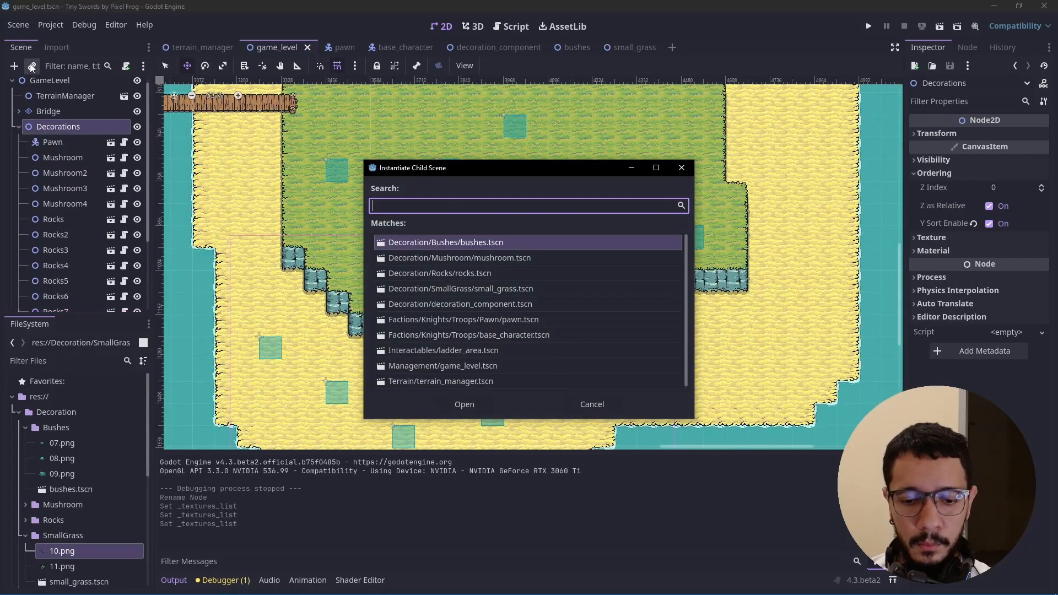
{"action": "double_click", "coordinate": [485, 288]}
{"action": "scroll", "coordinate": [496, 292], "scroll_direction": "down", "scroll_amount": 6}
{"action": "left_click_drag", "start_coordinate": [380, 248], "coordinate": [533, 213]}
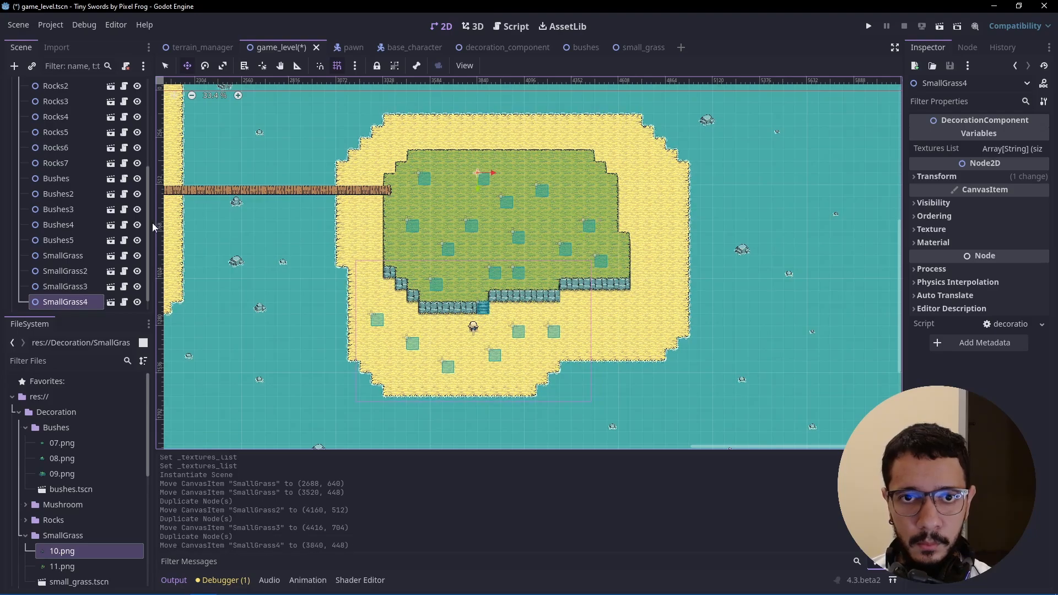
- Create a scene inherited from decoration_component.tscn and rename its root node Pumpkins
{"action": "type", "text": "P"}
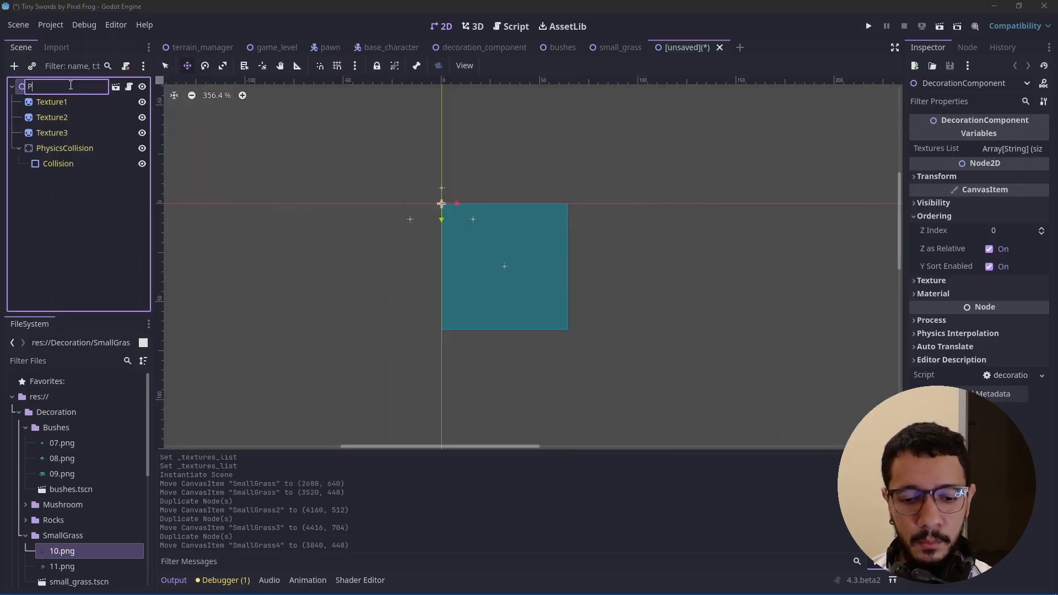
{"action": "type", "text": "umpkins"}
{"action": "key", "text": "Return"}
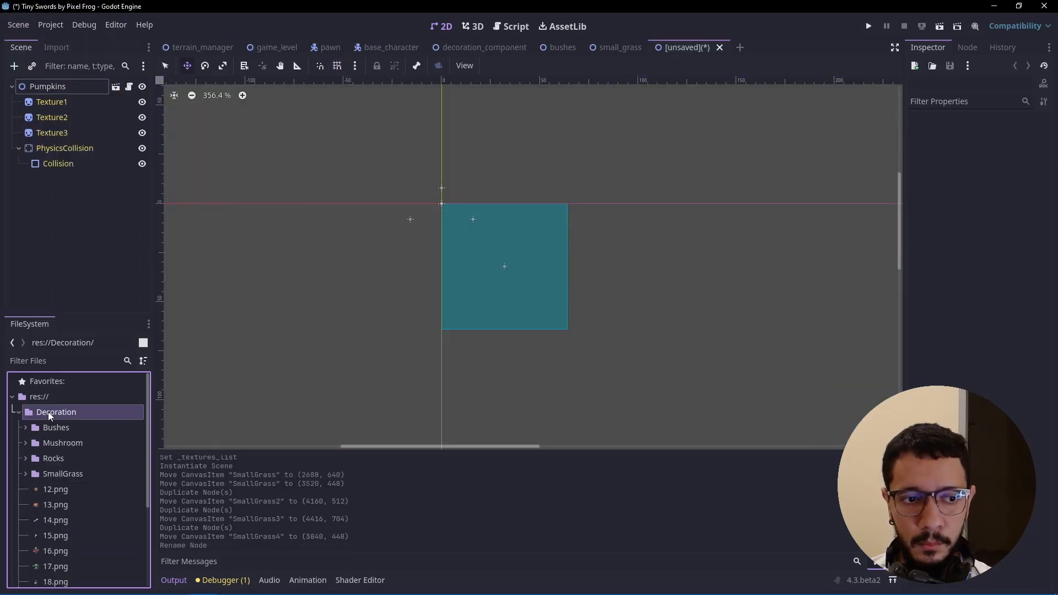
- Create a Pumpkins folder inside Decoration and move 12.png and 13.png into it
{"action": "right_click", "coordinate": [48, 411]}
{"action": "left_click", "coordinate": [227, 366]}
{"action": "type", "text": "Pumpkins"}
{"action": "key", "text": "Return"}
{"action": "left_click", "coordinate": [56, 505]}
{"action": "left_click_drag", "start_coordinate": [55, 520], "coordinate": [61, 457]}
- Save the scene as pumpkins.tscn in the Pumpkins folder and set its Textures List to 12.png and 13.png
{"action": "key", "text": "ctrl+s"}
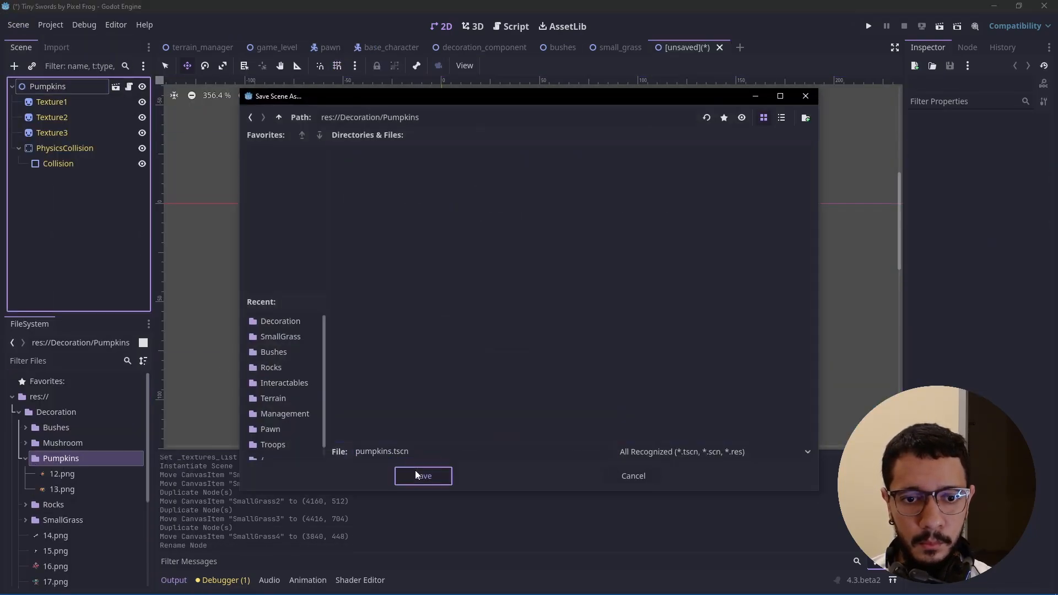
{"action": "key", "text": "Return"}
{"action": "left_click", "coordinate": [1004, 185]}
{"action": "key", "text": "ctrl+v"}
{"action": "left_click", "coordinate": [1012, 203]}
{"action": "key", "text": "ctrl+v"}
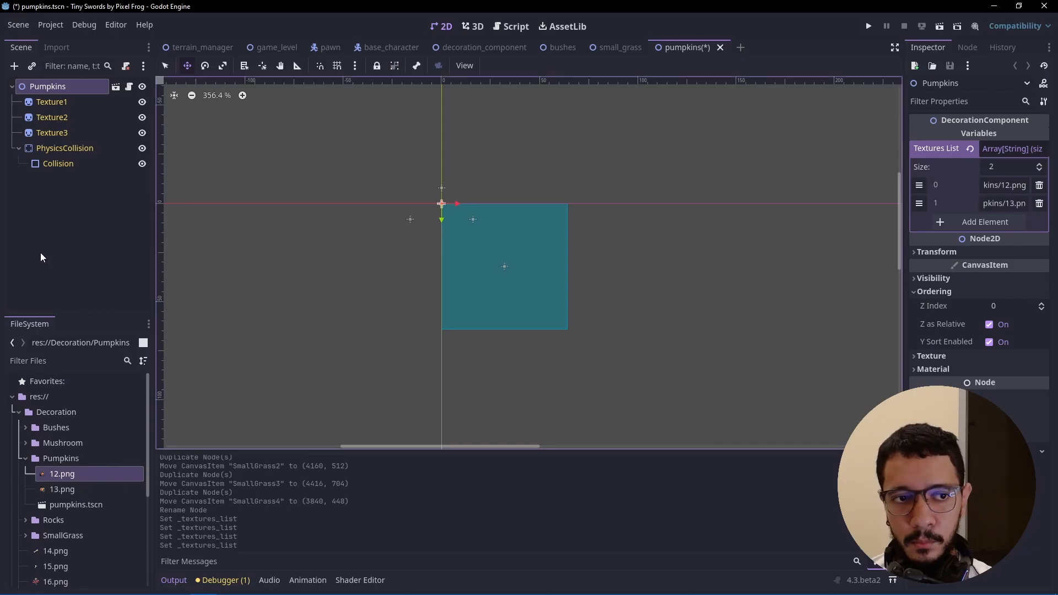
- Instantiate pumpkins.tscn as a child of the Decorations node in game_level
{"action": "left_click", "coordinate": [276, 48]}
{"action": "left_click", "coordinate": [58, 93]}
{"action": "left_click", "coordinate": [33, 67]}
{"action": "type", "text": "pump"}
{"action": "key", "text": "Return"}
- Duplicate the Pumpkins instance five times and distribute the copies over the western island's upper grass
{"action": "key", "text": "ctrl+d"}
{"action": "left_click_drag", "start_coordinate": [359, 288], "coordinate": [422, 272]}
{"action": "key", "text": "ctrl+d"}
{"action": "left_click_drag", "start_coordinate": [422, 272], "coordinate": [486, 302]}
{"action": "key", "text": "ctrl+d"}
{"action": "scroll", "coordinate": [261, 237], "scroll_direction": "down", "scroll_amount": 8}
{"action": "scroll", "coordinate": [131, 209], "scroll_direction": "up", "scroll_amount": 9}
- Move the Pawn to the western island's sand, just south of the cliff ladder
{"action": "left_click", "coordinate": [53, 147]}
{"action": "scroll", "coordinate": [288, 180], "scroll_direction": "down", "scroll_amount": 5}
{"action": "left_click_drag", "start_coordinate": [267, 331], "coordinate": [326, 300]}
- Run the game_level scene and walk the pawn north and east to check the pumpkins
{"action": "left_click", "coordinate": [939, 26]}
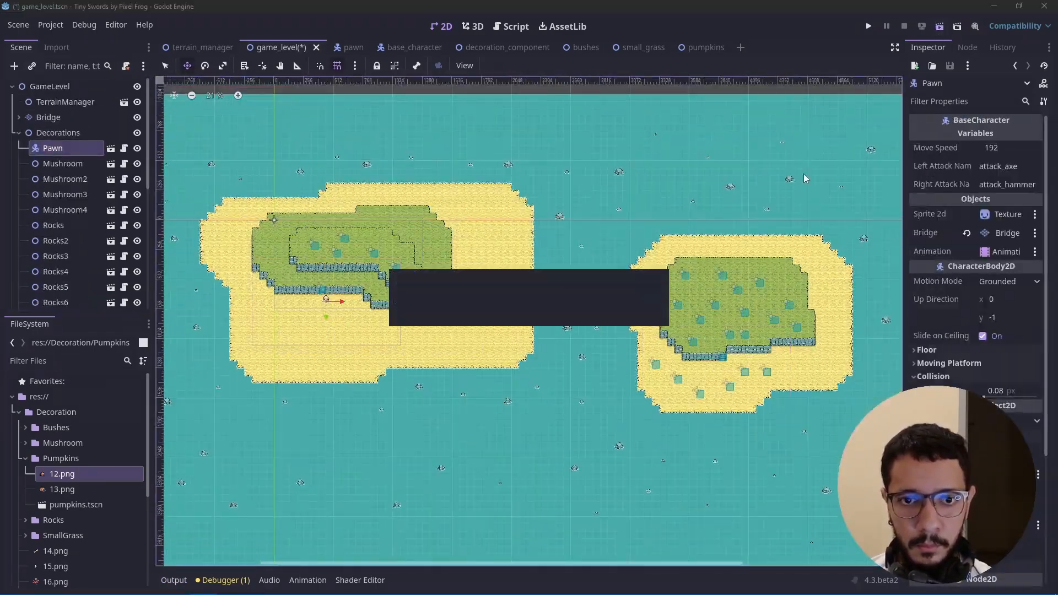
{"action": "key", "text": "w"}
{"action": "key", "text": "d"}
{"action": "key", "text": "d"}
{"action": "left_click", "coordinate": [868, 77]}
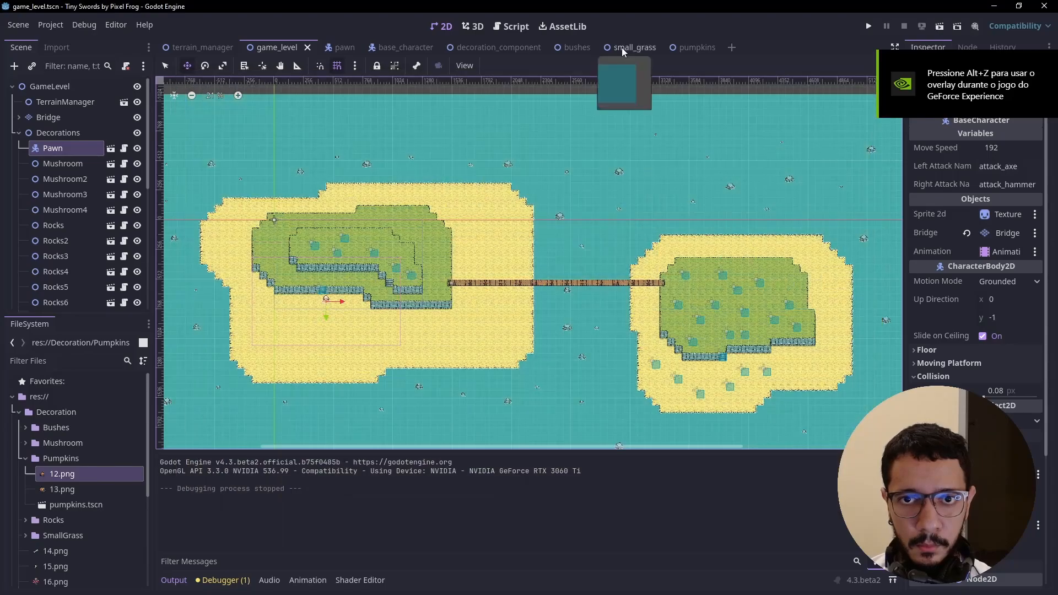
- Close the small_grass, pumpkins and bushes scenes and return to the decoration_component scene
{"action": "middle_click", "coordinate": [621, 47]}
{"action": "middle_click", "coordinate": [621, 47]}
{"action": "middle_click", "coordinate": [577, 47]}
{"action": "left_click", "coordinate": [511, 48]}
{"action": "left_click", "coordinate": [72, 237]}
{"action": "left_click", "coordinate": [26, 458]}
- Create a new inherited scene from decoration_component.tscn and rename its root node Bones
{"action": "key", "text": "ctrl+shift+n"}
{"action": "double_click", "coordinate": [626, 176]}
{"action": "double_click", "coordinate": [61, 88]}
{"action": "type", "text": "Bones"}
{"action": "key", "text": "Return"}
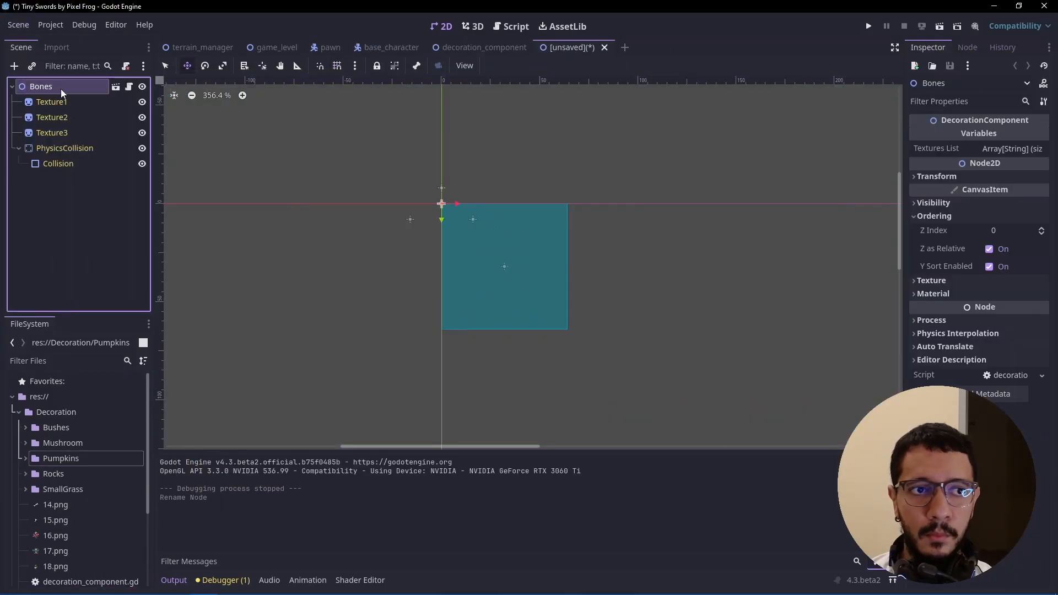
- Save the scene as bones.tscn in a new Decoration/Bones folder and set its Textures List to 14.png and 15.png
{"action": "key", "text": "ctrl+s"}
{"action": "left_click", "coordinate": [810, 118]}
{"action": "type", "text": "Bones"}
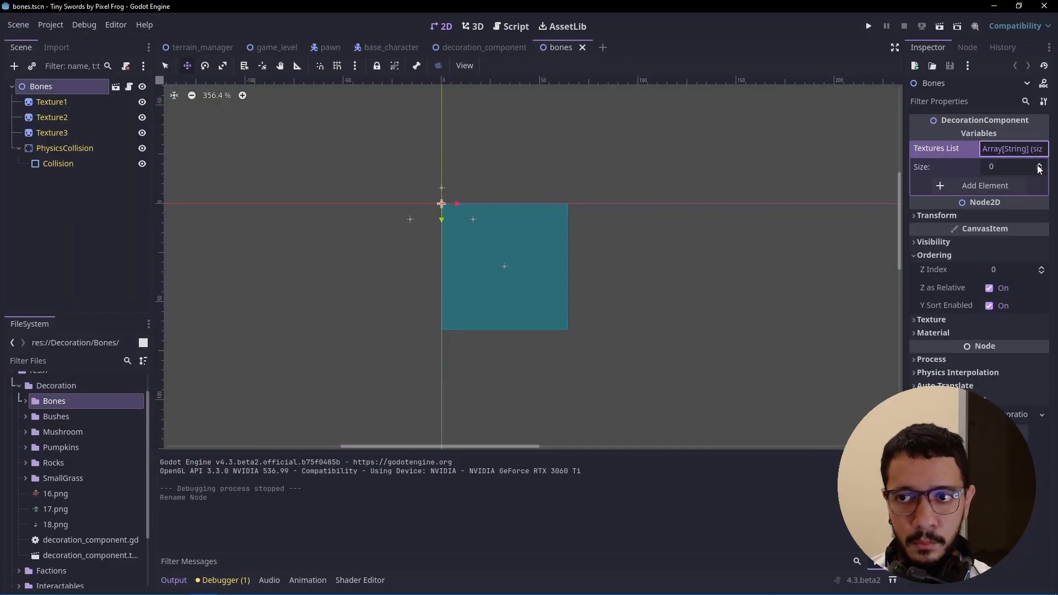
{"action": "left_click_drag", "start_coordinate": [62, 442], "coordinate": [993, 204]}
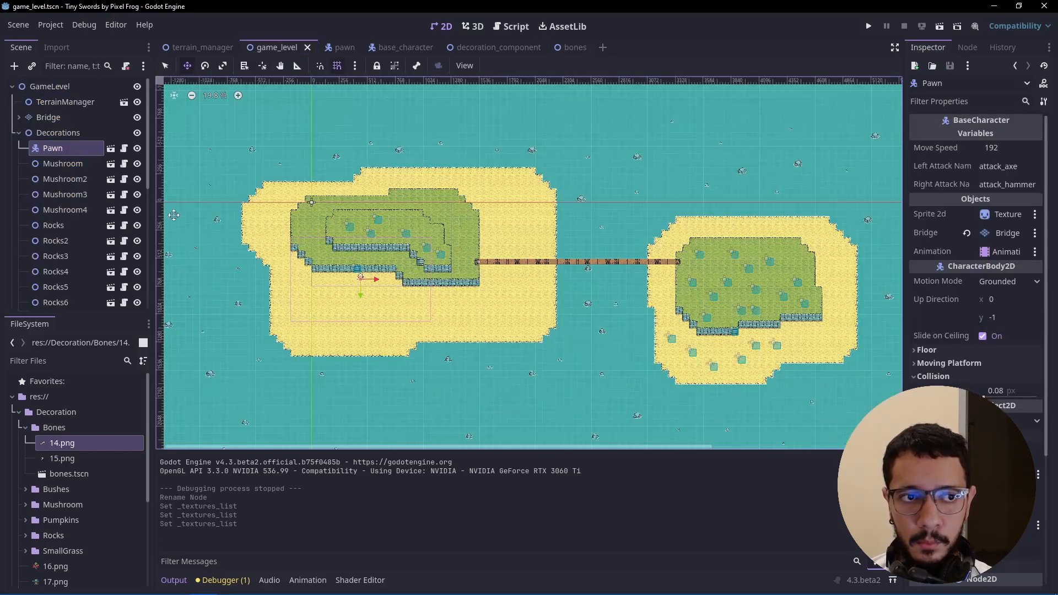
- Scatter 16 Bones instances around the western island's sand in game_level and save the scene
{"action": "key", "text": "ctrl+d"}
{"action": "left_click_drag", "start_coordinate": [278, 291], "coordinate": [299, 327]}
{"action": "key", "text": "ctrl+d"}
{"action": "key", "text": "ctrl+d"}
{"action": "left_click_drag", "start_coordinate": [489, 304], "coordinate": [531, 289]}
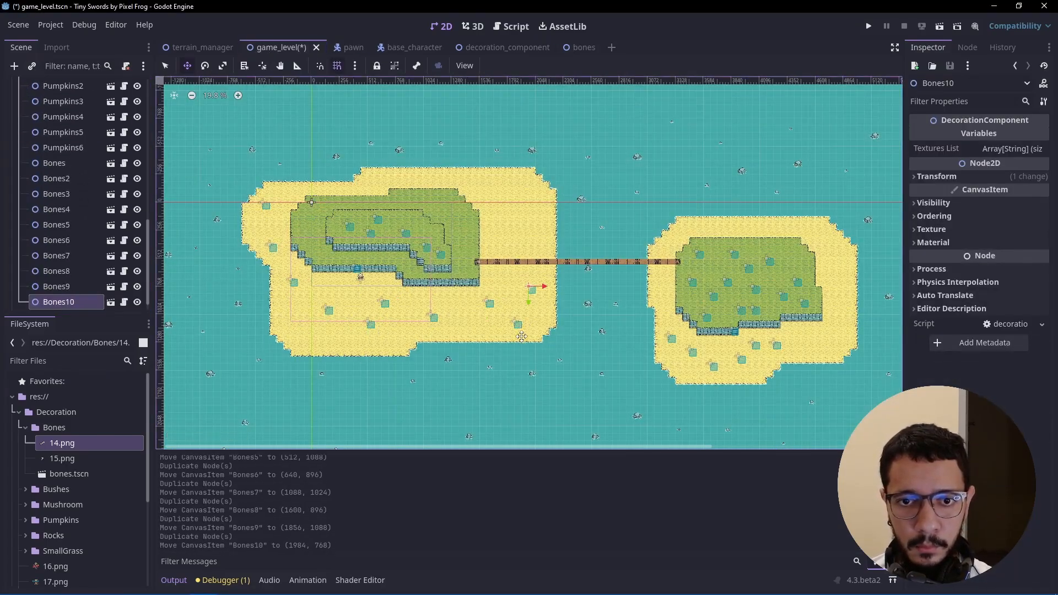
{"action": "key", "text": "ctrl+d"}
{"action": "left_click_drag", "start_coordinate": [503, 191], "coordinate": [525, 191]}
{"action": "key", "text": "ctrl+d"}
{"action": "left_click_drag", "start_coordinate": [461, 178], "coordinate": [370, 185]}
{"action": "key", "text": "ctrl+s"}
- Run the game and walk the pawn south and east among the bones on the sand
{"action": "key", "text": "F5"}
{"action": "key", "text": "s"}
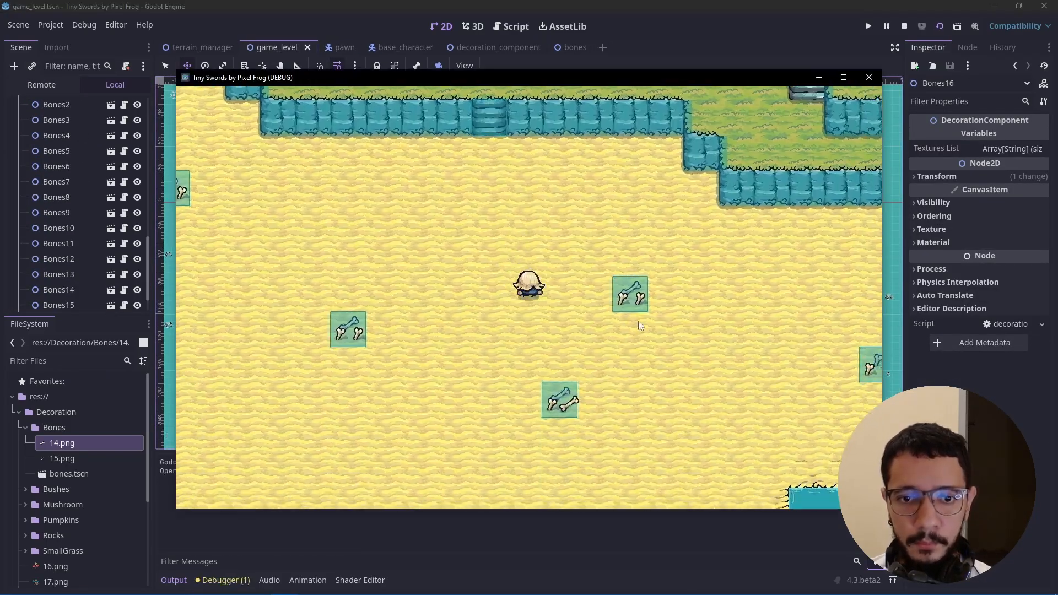
{"action": "key", "text": "d"}
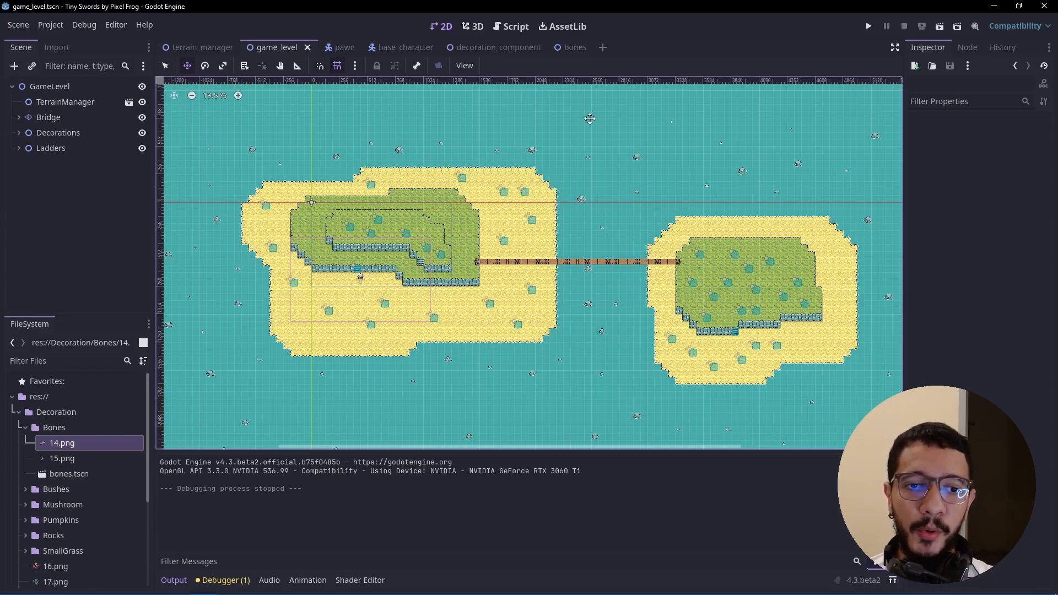
- Run the game again and walk the pawn around the sand and up the cliff ladder onto the grass
{"action": "left_click", "coordinate": [923, 26]}
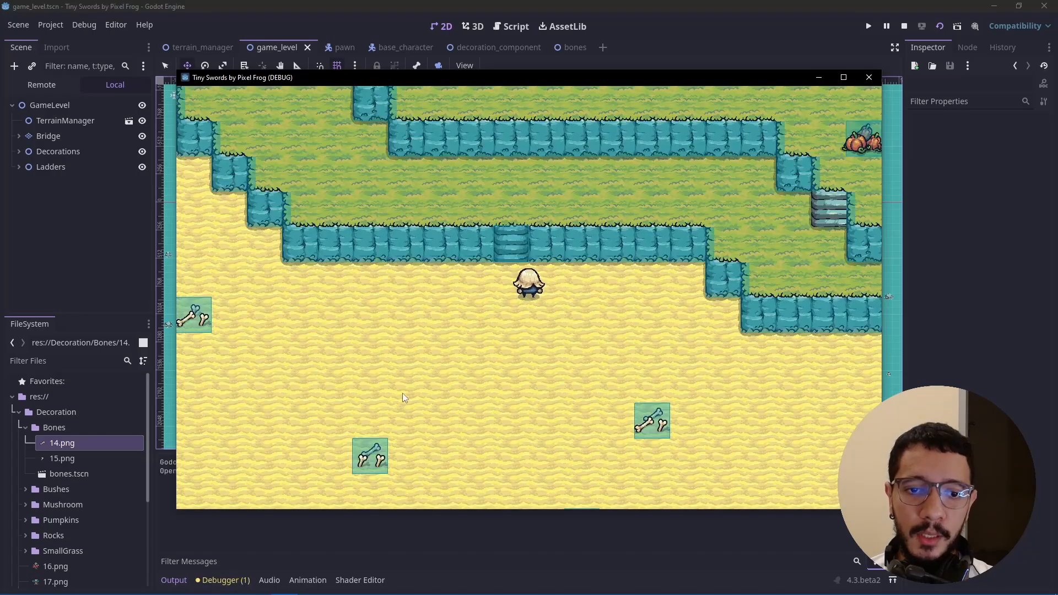
{"action": "key", "text": "s"}
{"action": "key", "text": "a"}
{"action": "key", "text": "w"}
{"action": "key", "text": "d"}
{"action": "key", "text": "w"}
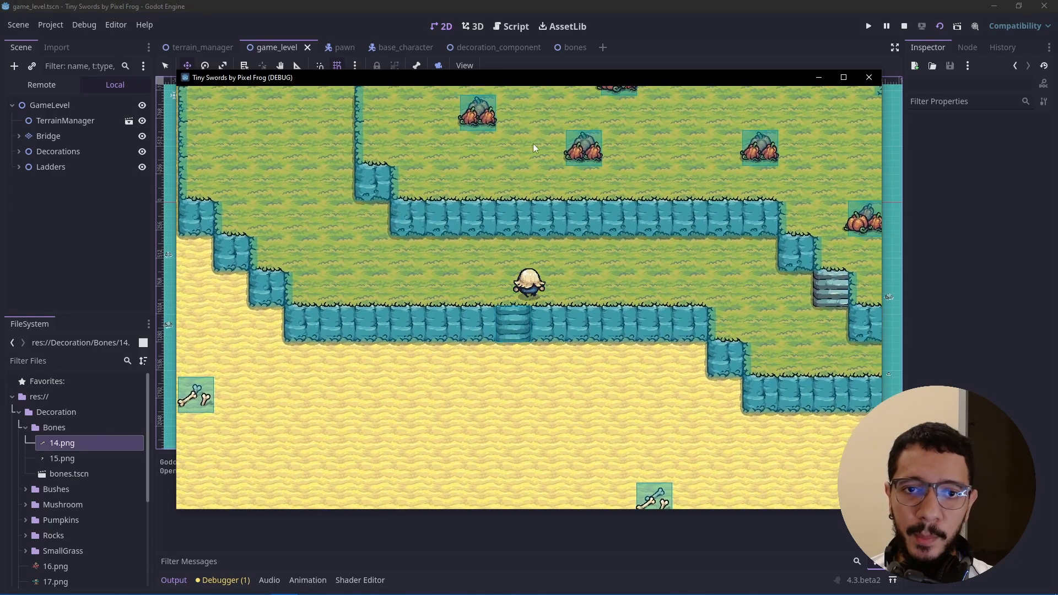
- Walk the pawn east along the lower grass terrace toward the upper ladder and close the game
{"action": "key", "text": "d"}
{"action": "key", "text": "d"}
{"action": "key", "text": "s"}
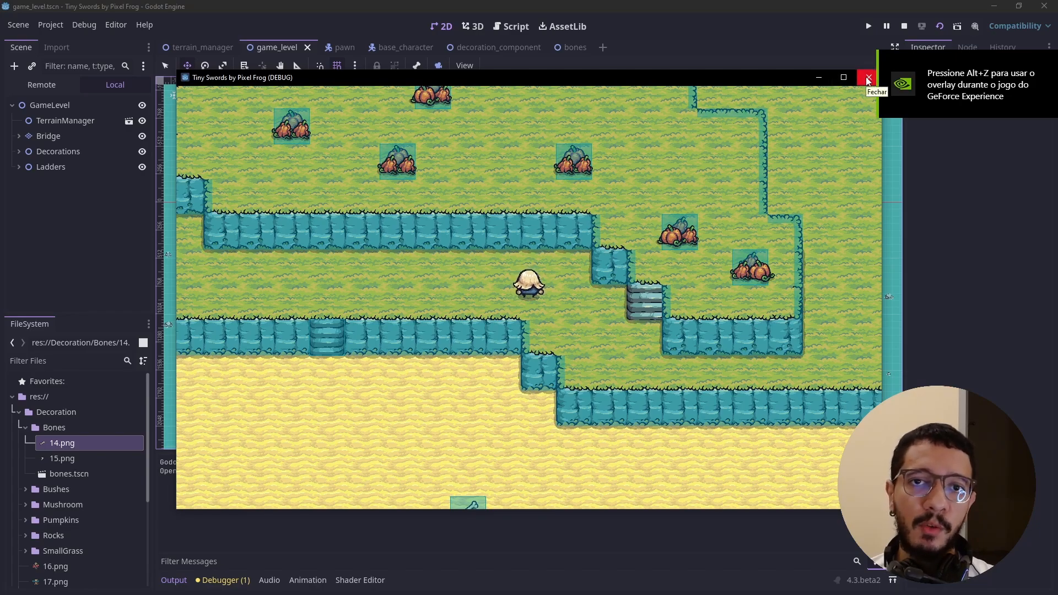
{"action": "left_click", "coordinate": [868, 79]}
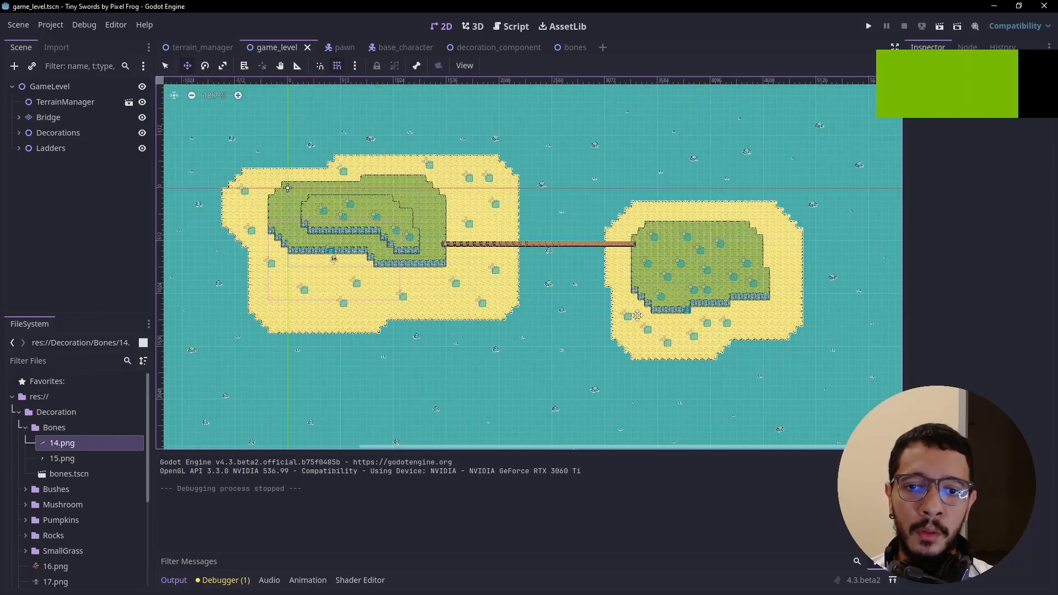
- Move the Pawn in game_level to the sand south of the eastern island's grass
{"action": "left_click", "coordinate": [18, 133]}
{"action": "left_click", "coordinate": [45, 148]}
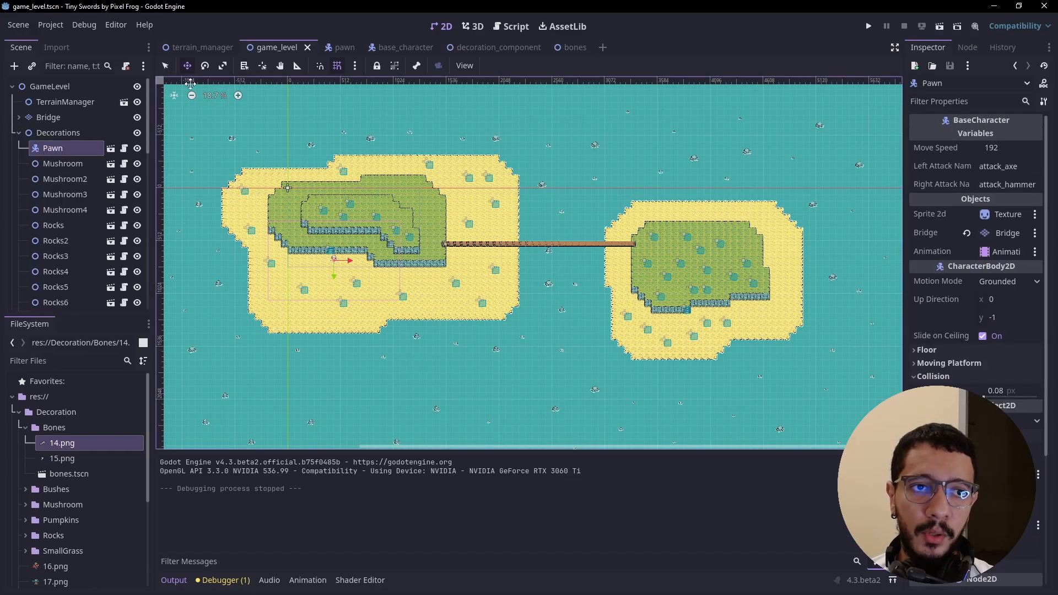
{"action": "left_click_drag", "start_coordinate": [625, 289], "coordinate": [694, 282]}
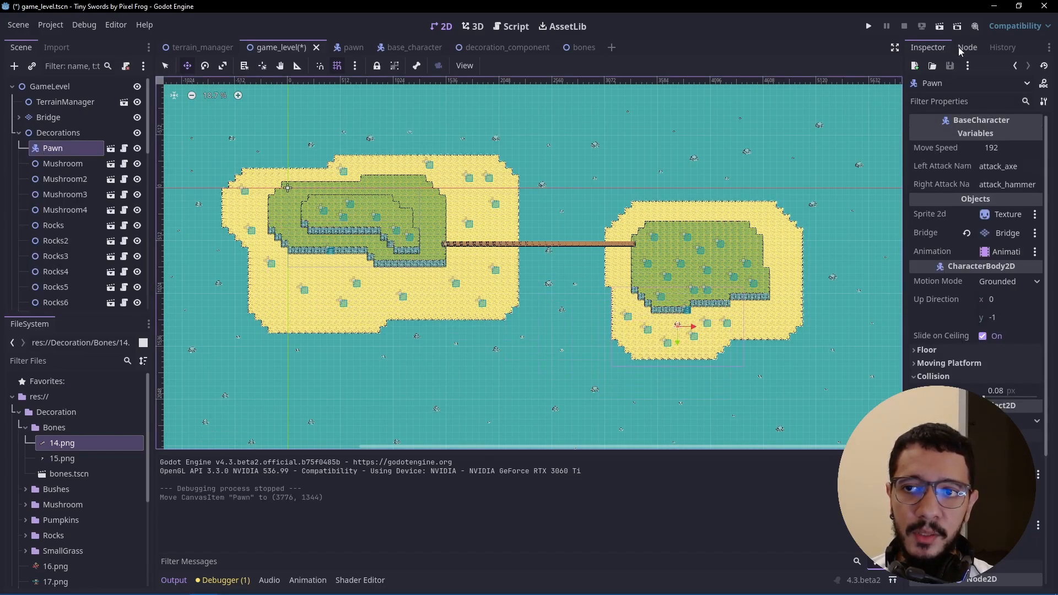
- Run the scene, walk the pawn up the eastern island's ladder among the rocks, mushrooms and bushes, and close the game
{"action": "left_click", "coordinate": [939, 26]}
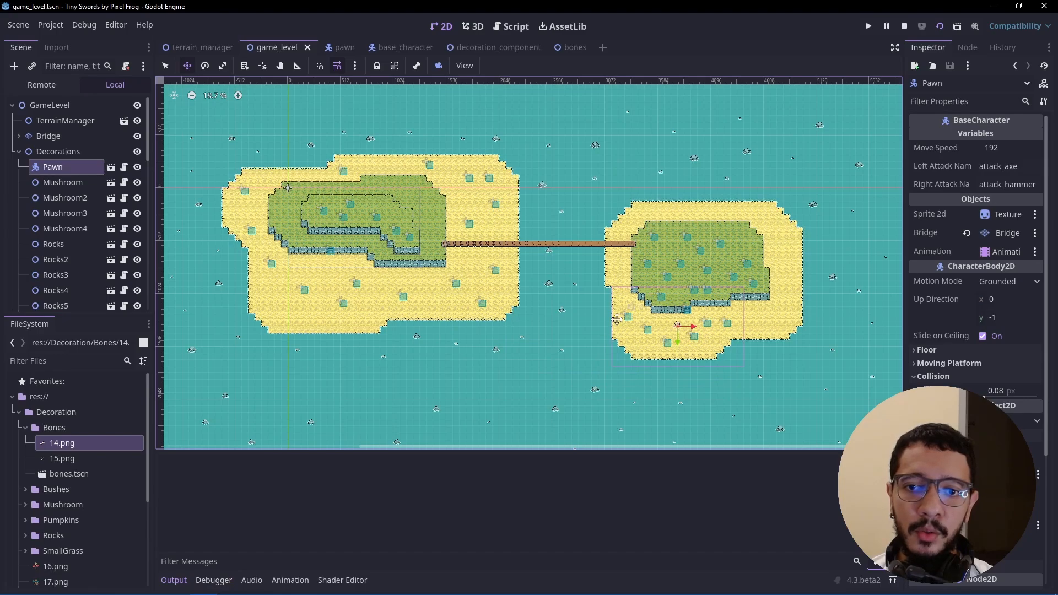
{"action": "key", "text": "d"}
{"action": "key", "text": "w"}
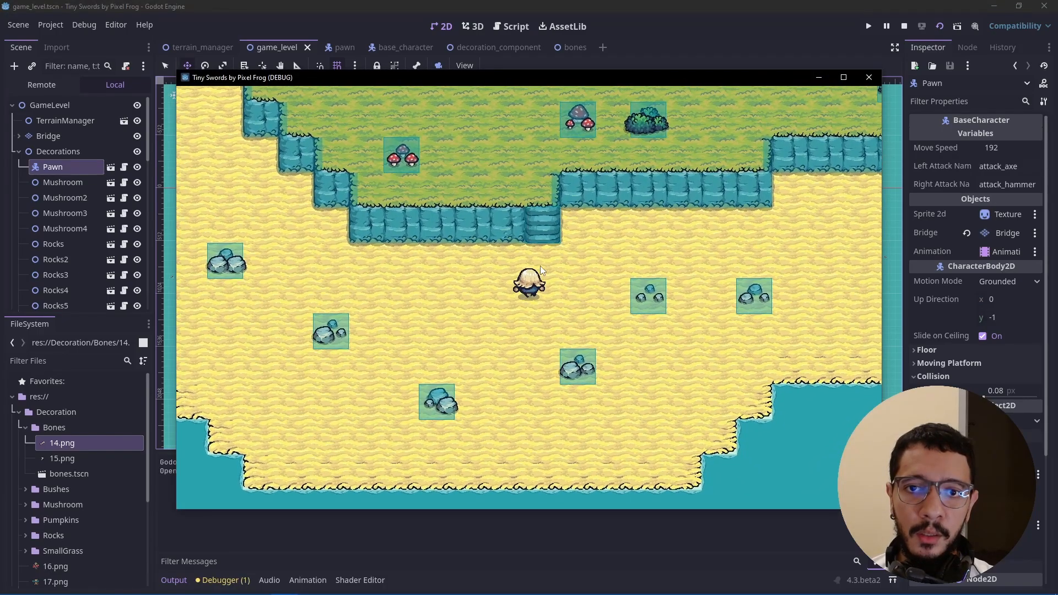
{"action": "key", "text": "w"}
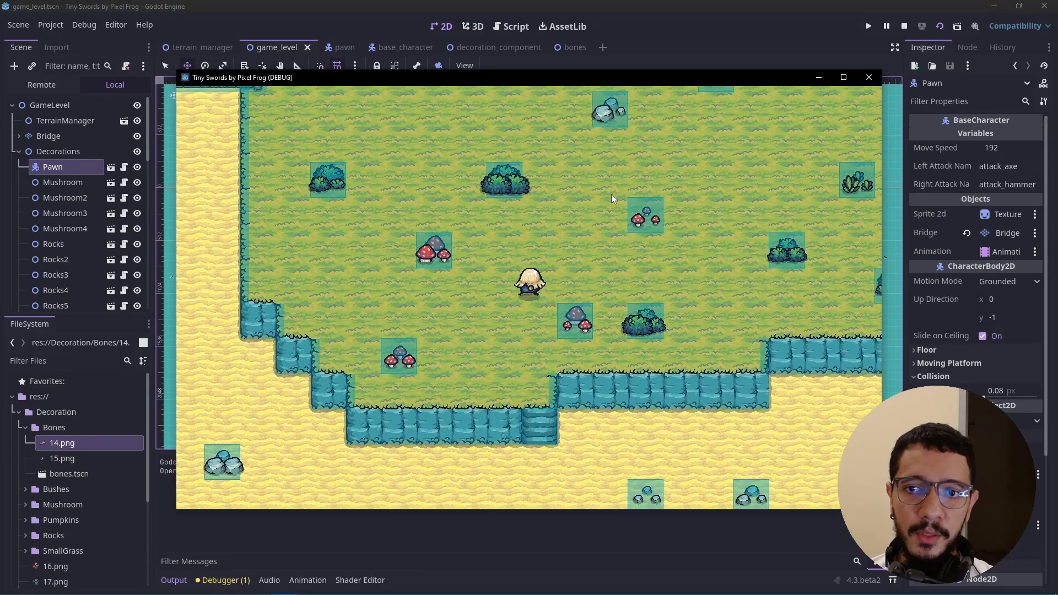
{"action": "key", "text": "d"}
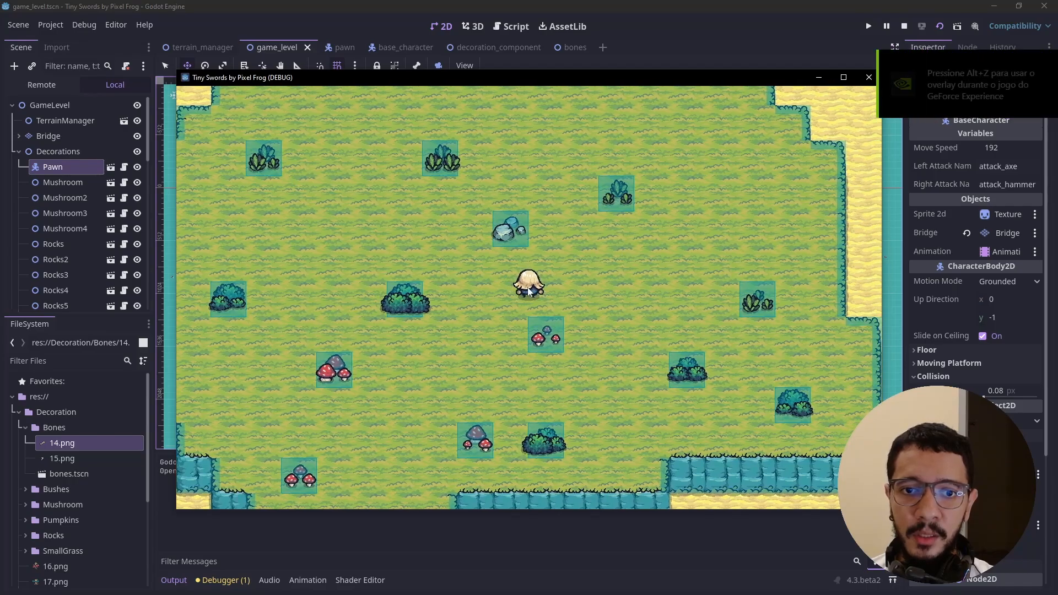
{"action": "key", "text": "a"}
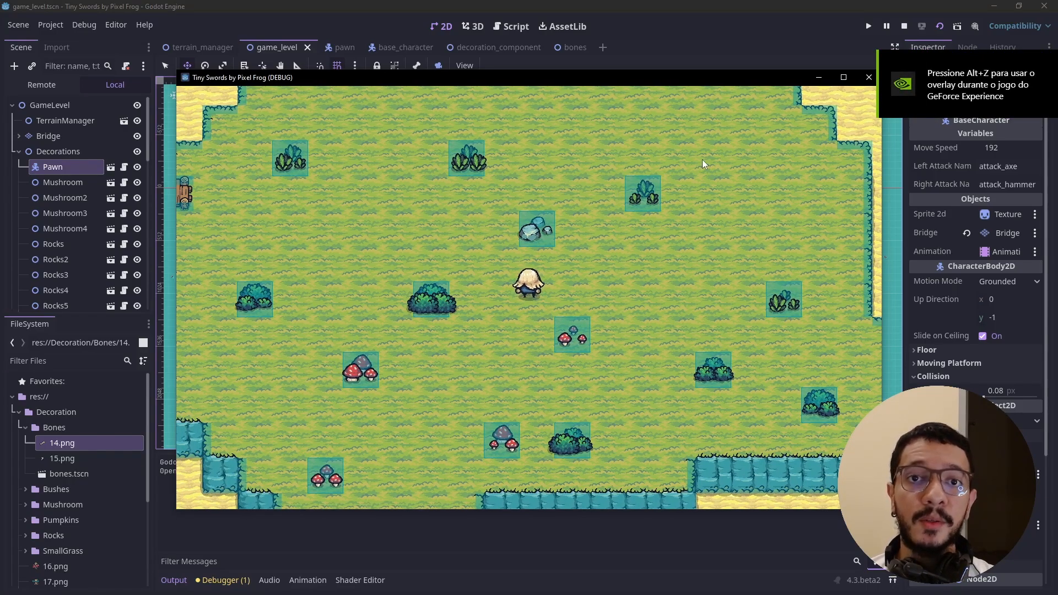
{"action": "left_click", "coordinate": [869, 78]}
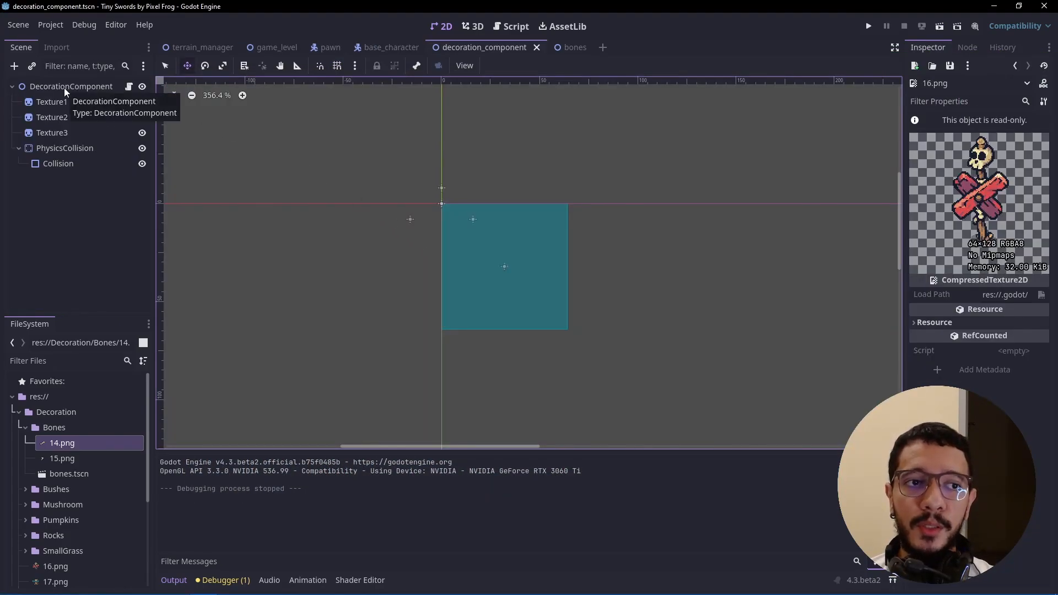
- Create a scene inherited from decoration_component.tscn and rename its root node DecorationSign
{"action": "left_click", "coordinate": [18, 24]}
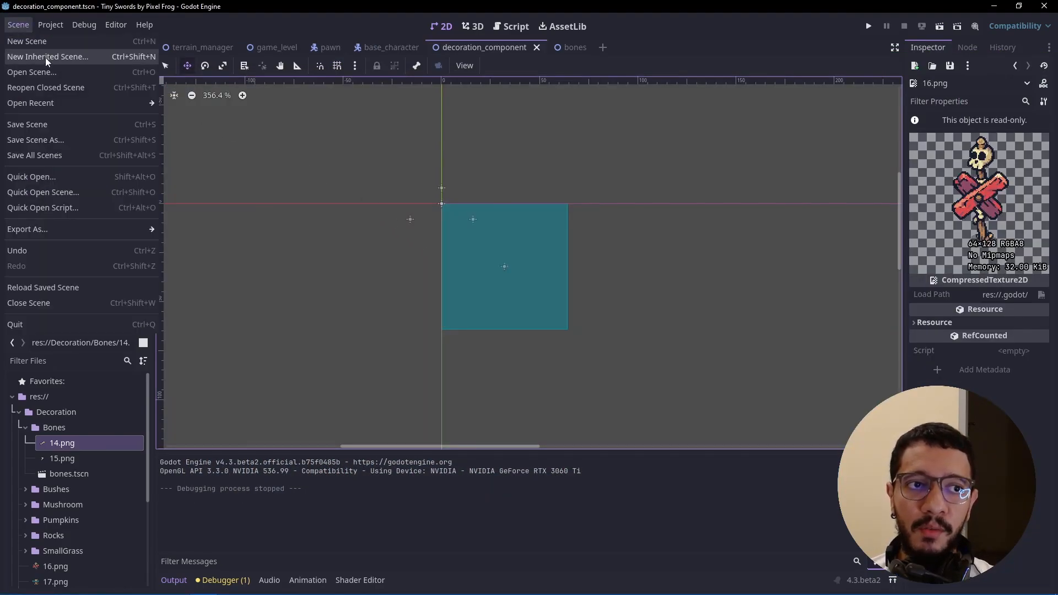
{"action": "left_click", "coordinate": [55, 55]}
{"action": "double_click", "coordinate": [673, 177]}
{"action": "left_click", "coordinate": [91, 211]}
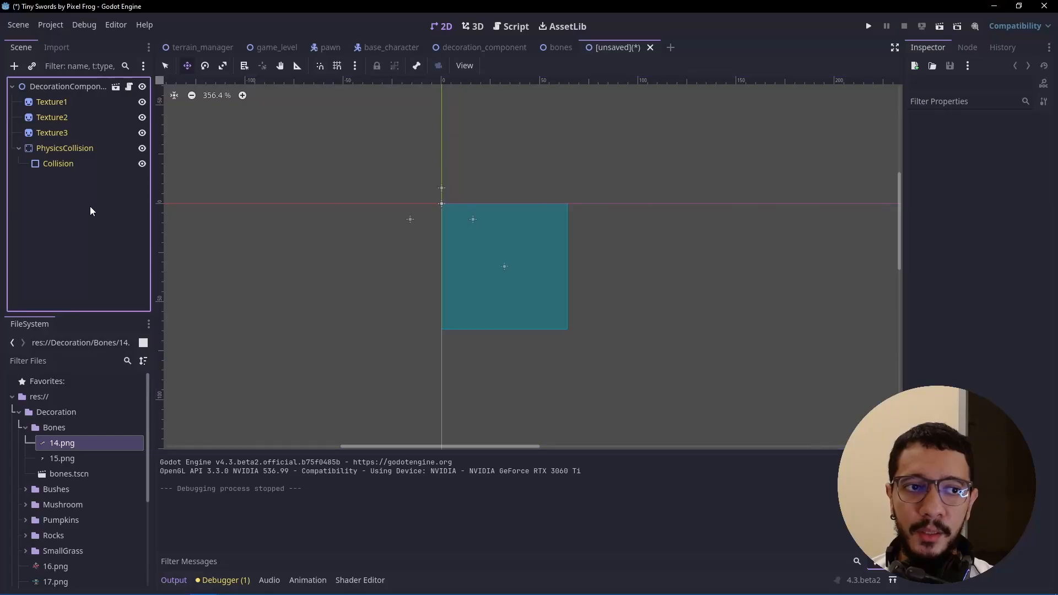
{"action": "double_click", "coordinate": [74, 88]}
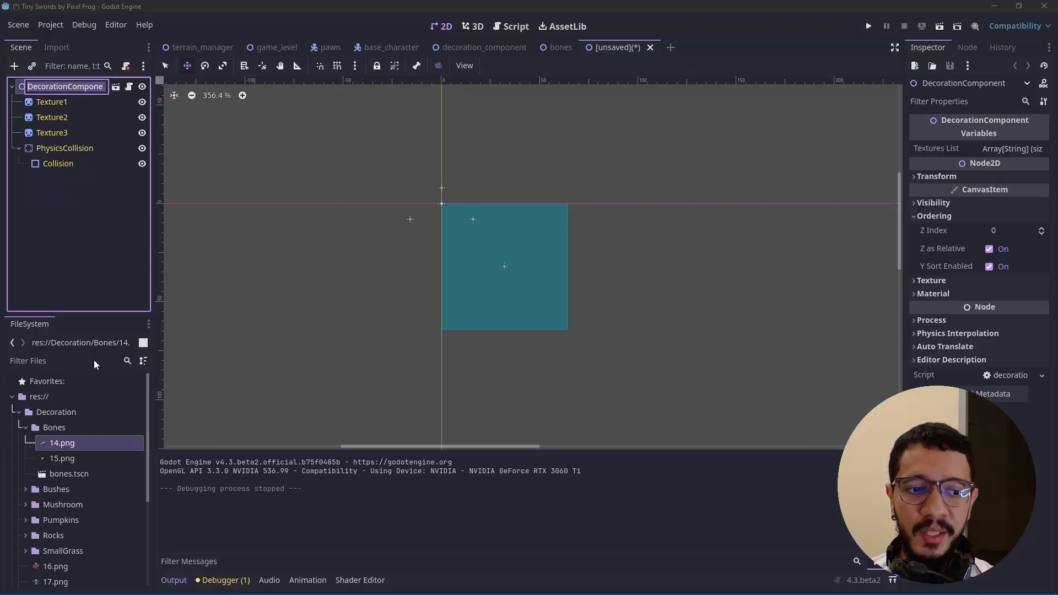
{"action": "scroll", "coordinate": [38, 524], "scroll_direction": "down", "scroll_amount": 1}
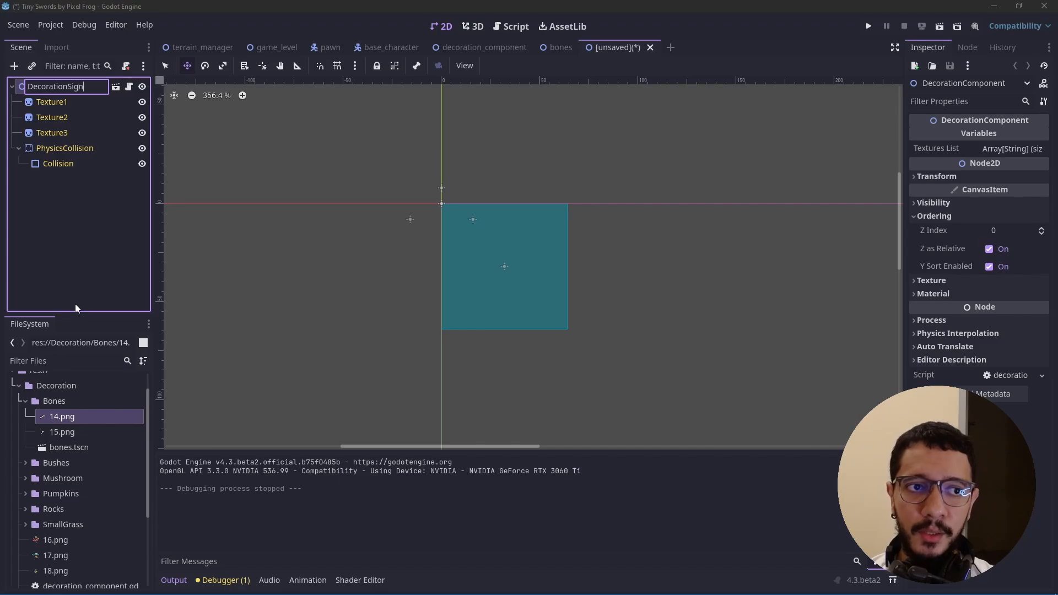
{"action": "key", "text": "Return"}
- Save the inherited scene as decoration_sign.tscn in a new Decoration/Signs folder
{"action": "key", "text": "ctrl+s"}
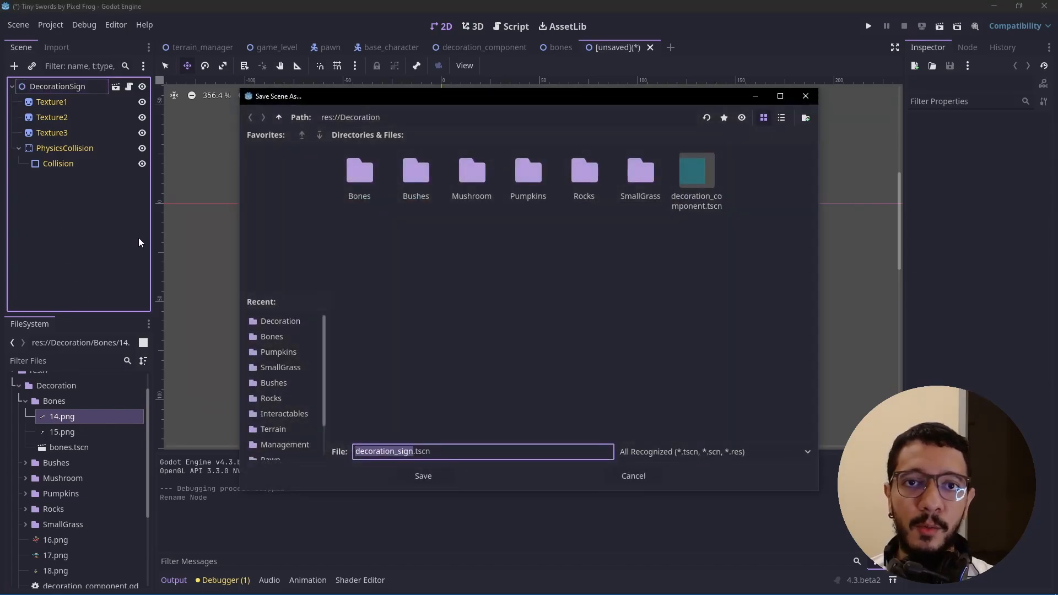
{"action": "right_click", "coordinate": [499, 304]}
{"action": "left_click", "coordinate": [504, 307]}
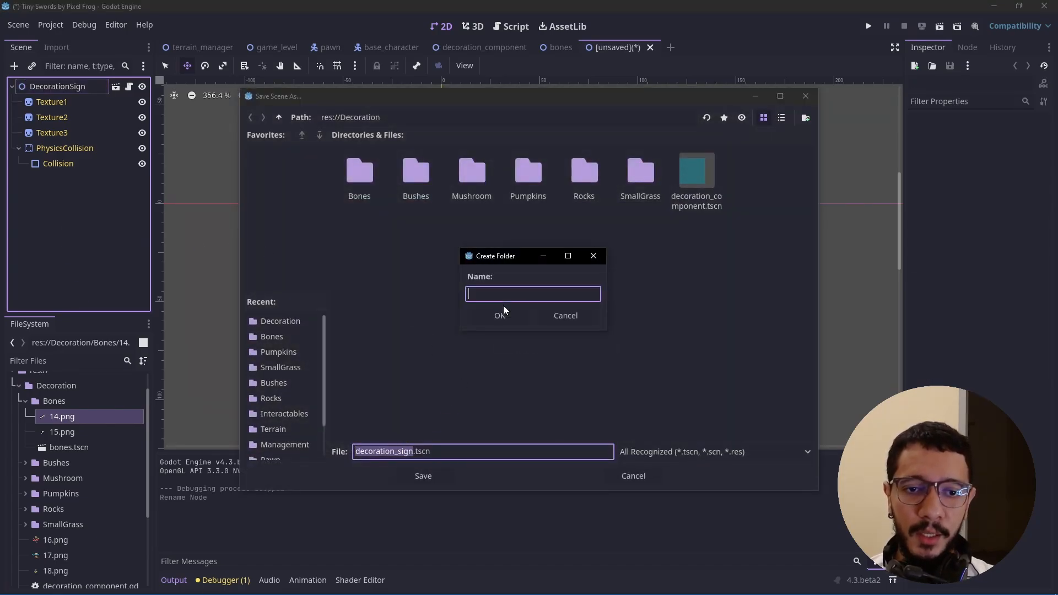
{"action": "type", "text": "Signs"}
{"action": "key", "text": "Return"}
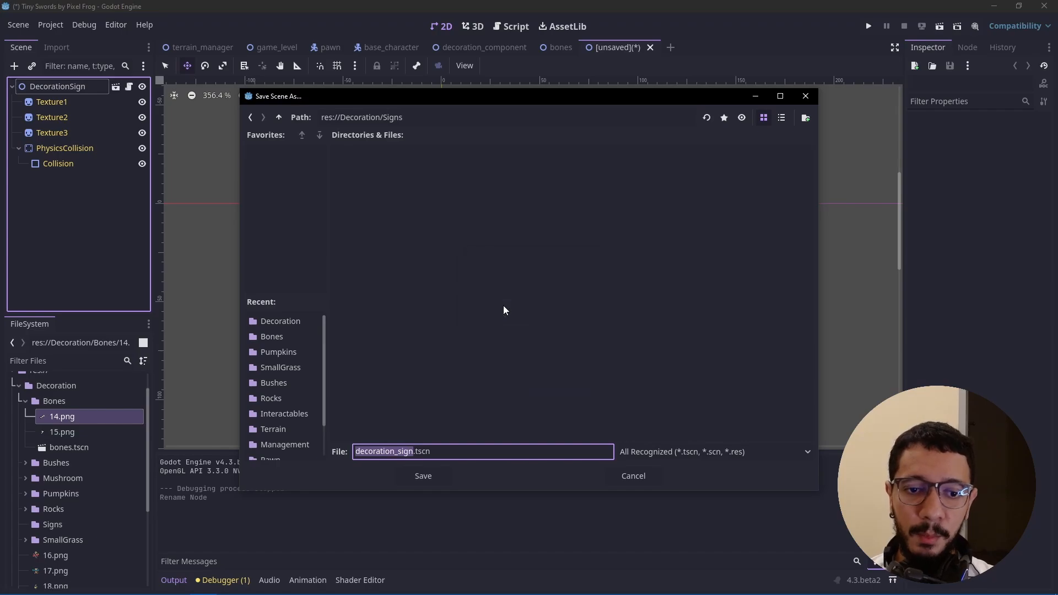
{"action": "left_click", "coordinate": [416, 472]}
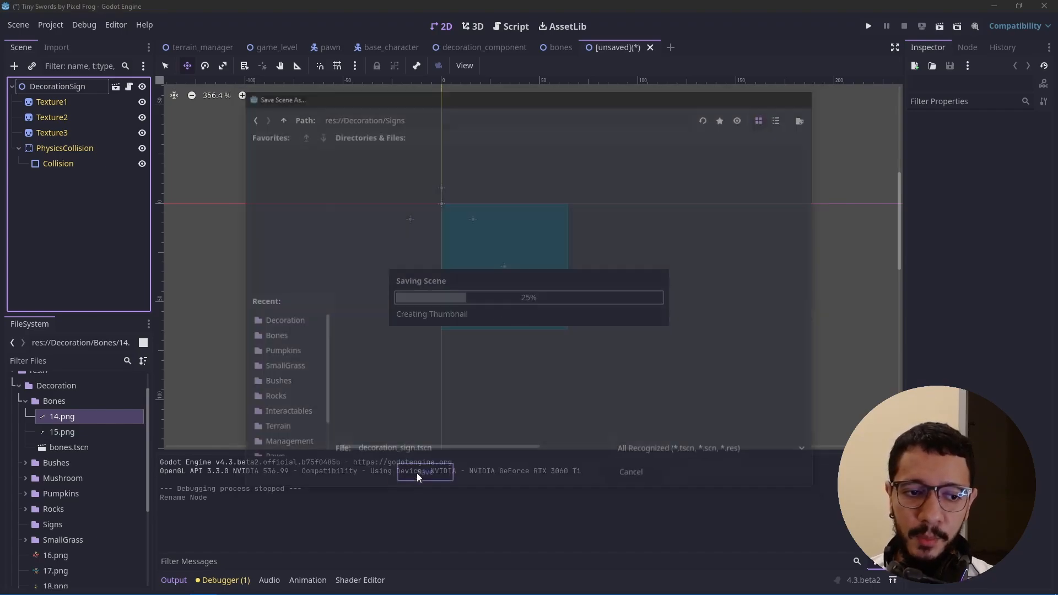
- Move 16.png, 17.png and 18.png from the Decoration folder into the Signs folder
{"action": "scroll", "coordinate": [53, 521], "scroll_direction": "down", "scroll_amount": 2}
{"action": "left_click", "coordinate": [49, 530]}
{"action": "left_click", "coordinate": [51, 558], "text": "shift"}
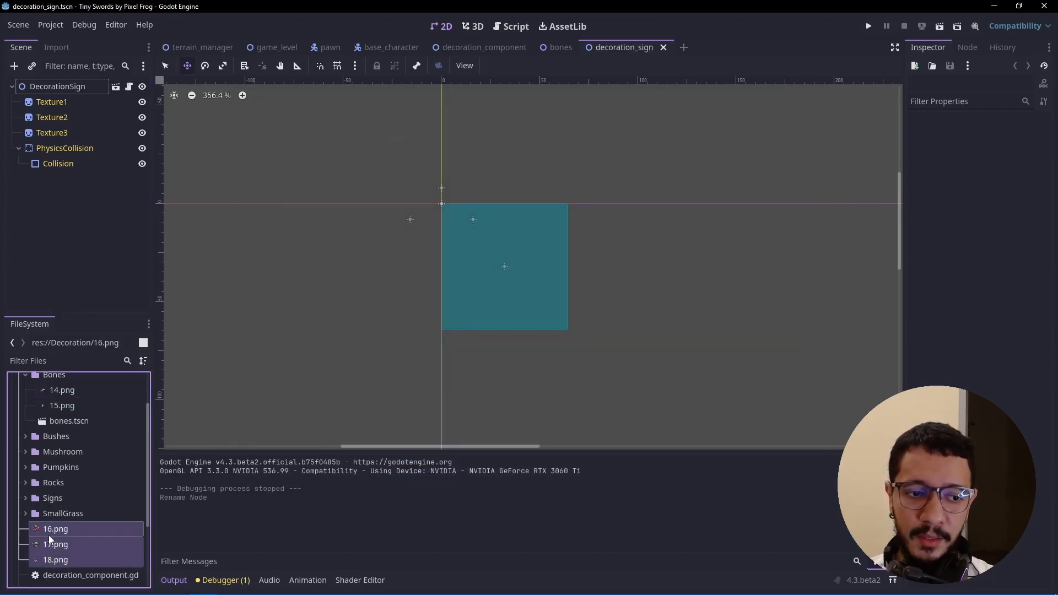
{"action": "left_click_drag", "start_coordinate": [55, 500], "coordinate": [53, 497]}
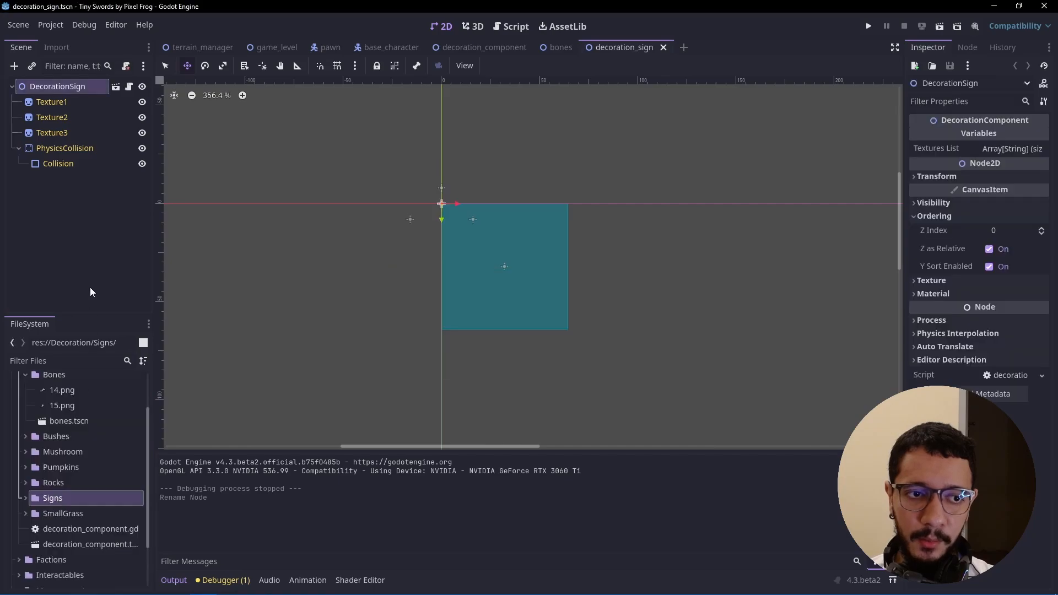
- Save decoration_sign and decoration_component, and hide Texture2 and Texture3 in decoration_sign
{"action": "left_click", "coordinate": [78, 222]}
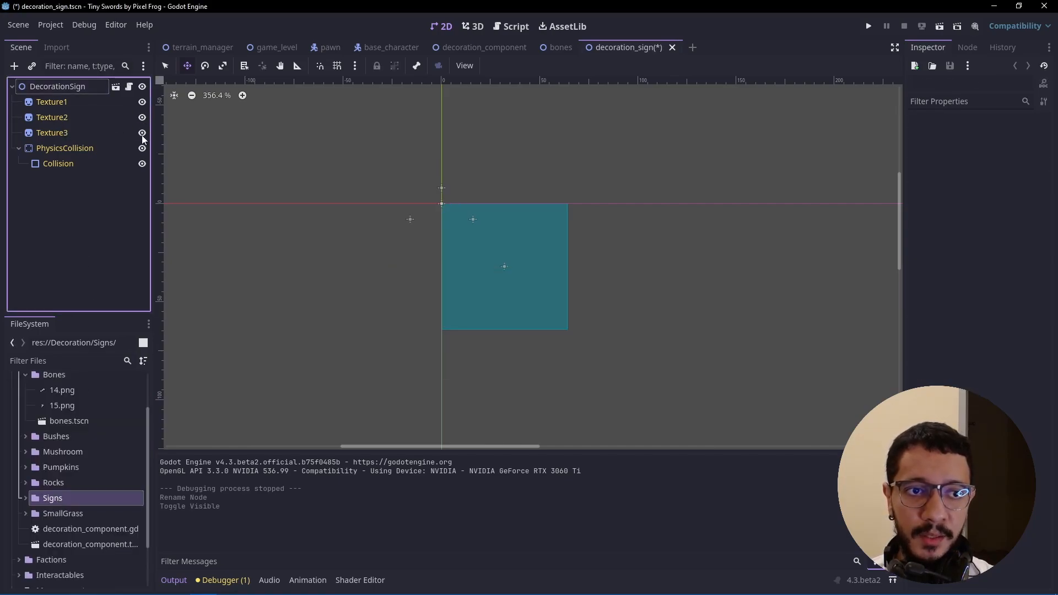
{"action": "key", "text": "ctrl+s"}
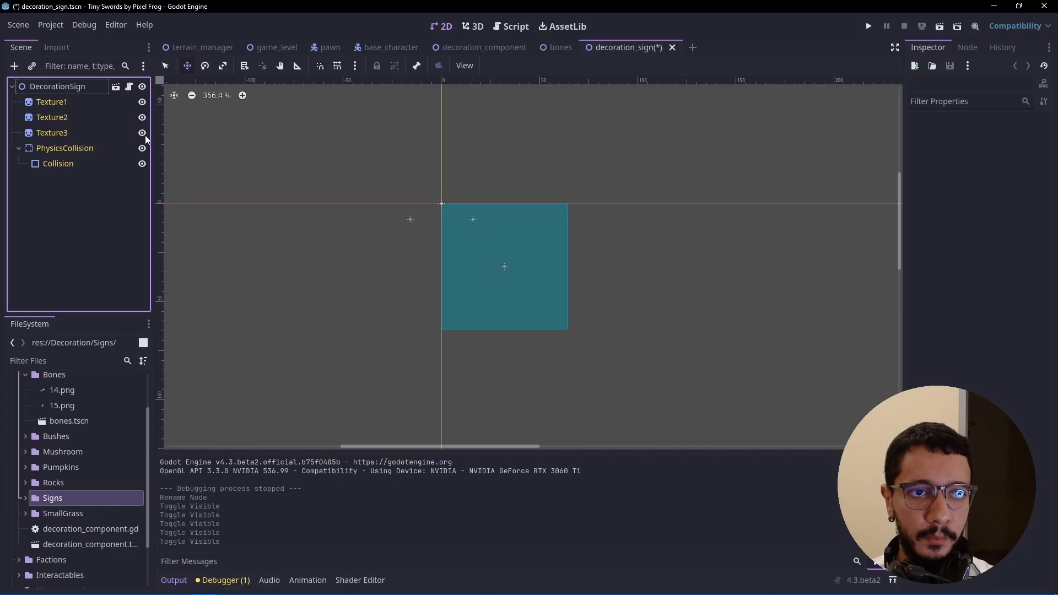
{"action": "key", "text": "ctrl+s"}
{"action": "left_click", "coordinate": [115, 86]}
{"action": "key", "text": "ctrl+s"}
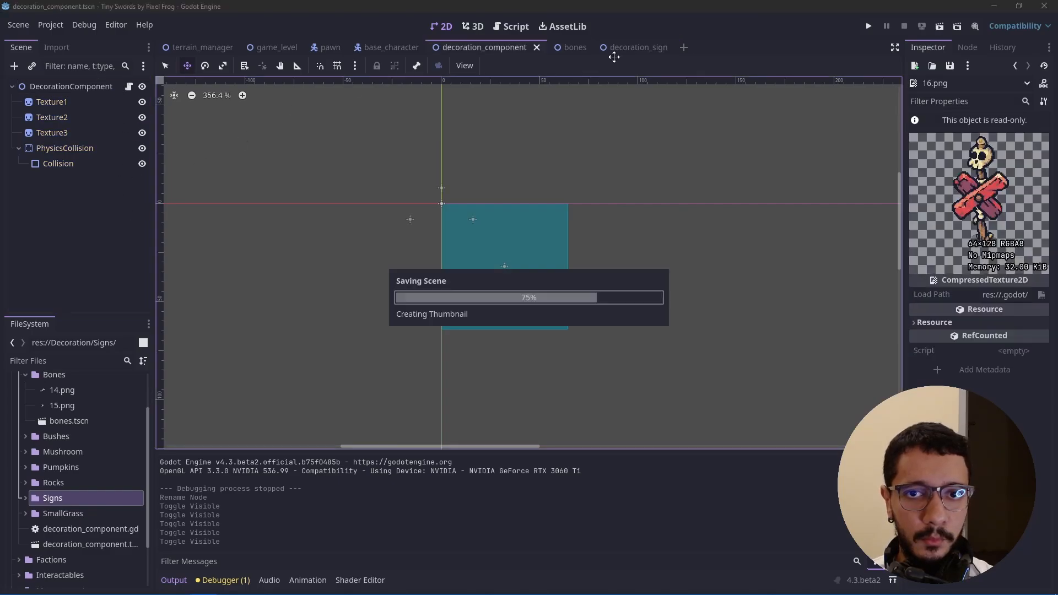
{"action": "left_click", "coordinate": [628, 48]}
{"action": "left_click", "coordinate": [142, 133]}
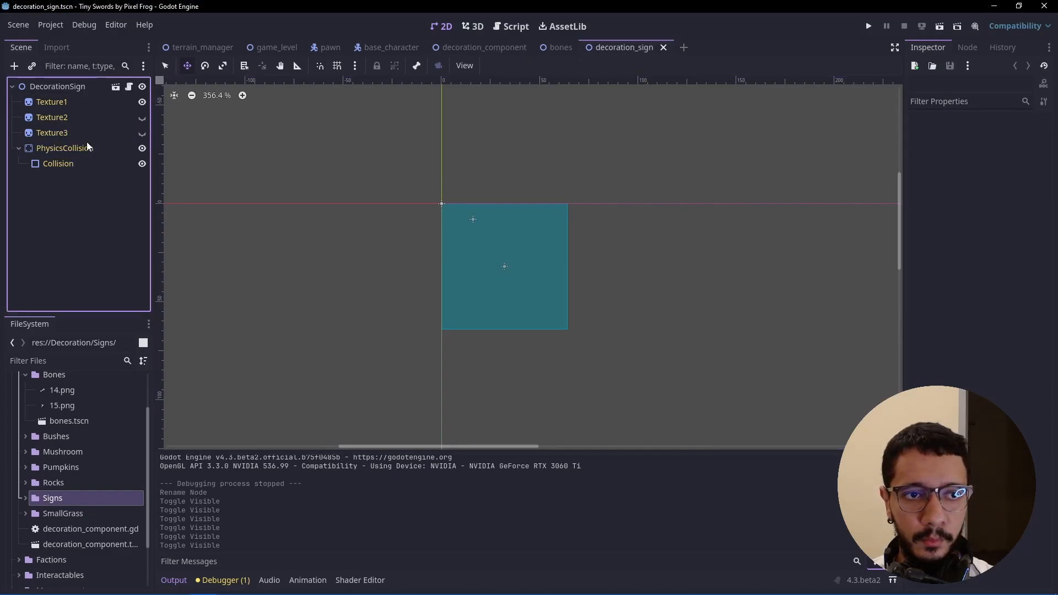
- Assign Signs/16.png as Texture1's texture, comparing it with 17.png and 18.png
{"action": "left_click", "coordinate": [51, 104]}
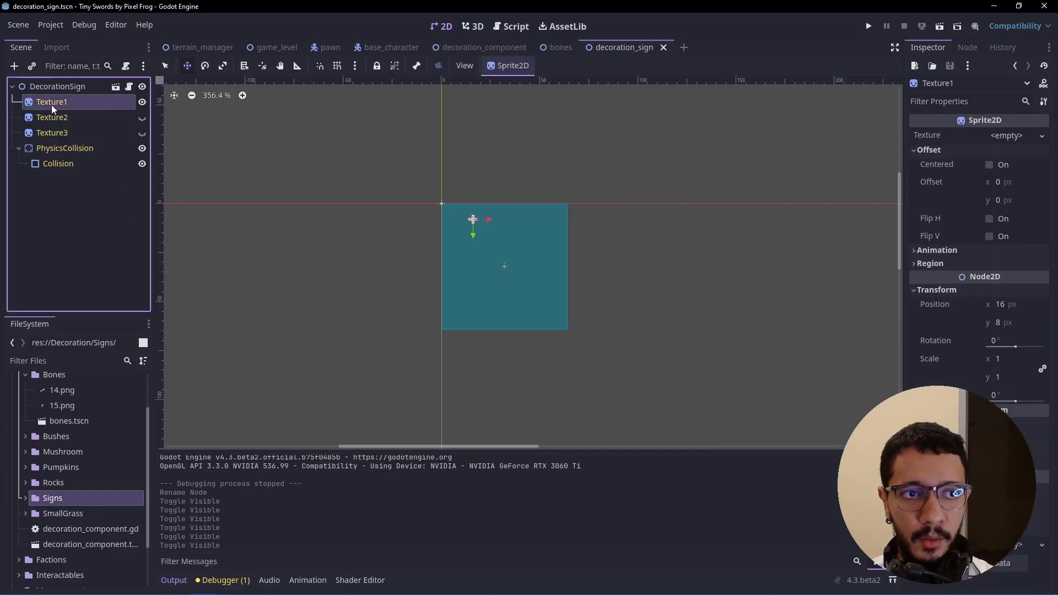
{"action": "left_click", "coordinate": [25, 498]}
{"action": "left_click_drag", "start_coordinate": [62, 513], "coordinate": [1006, 136]}
{"action": "scroll", "coordinate": [404, 244], "scroll_direction": "down", "scroll_amount": 3}
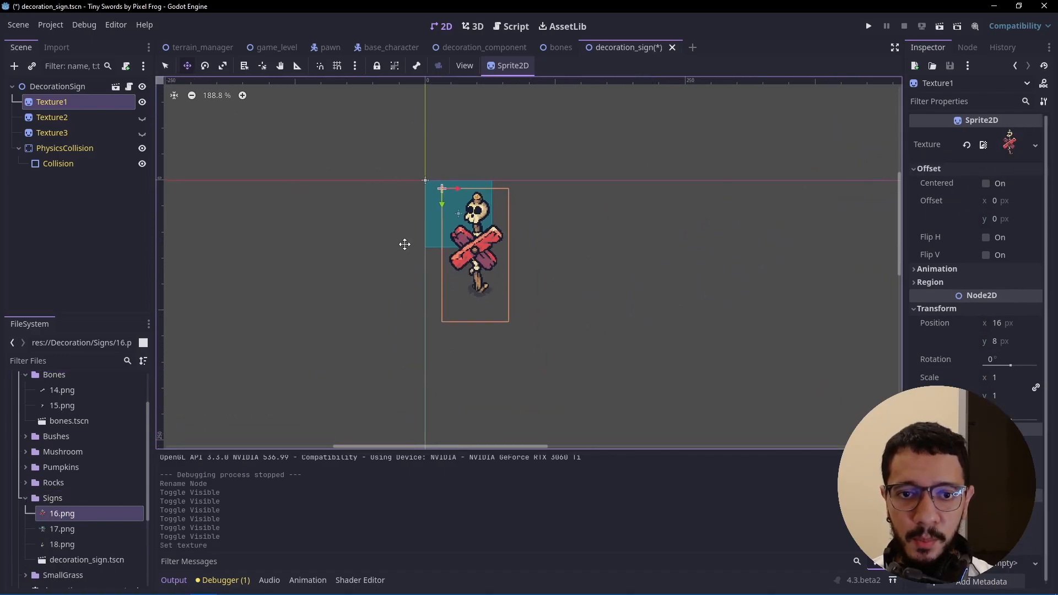
{"action": "left_click_drag", "start_coordinate": [61, 529], "coordinate": [1008, 144]}
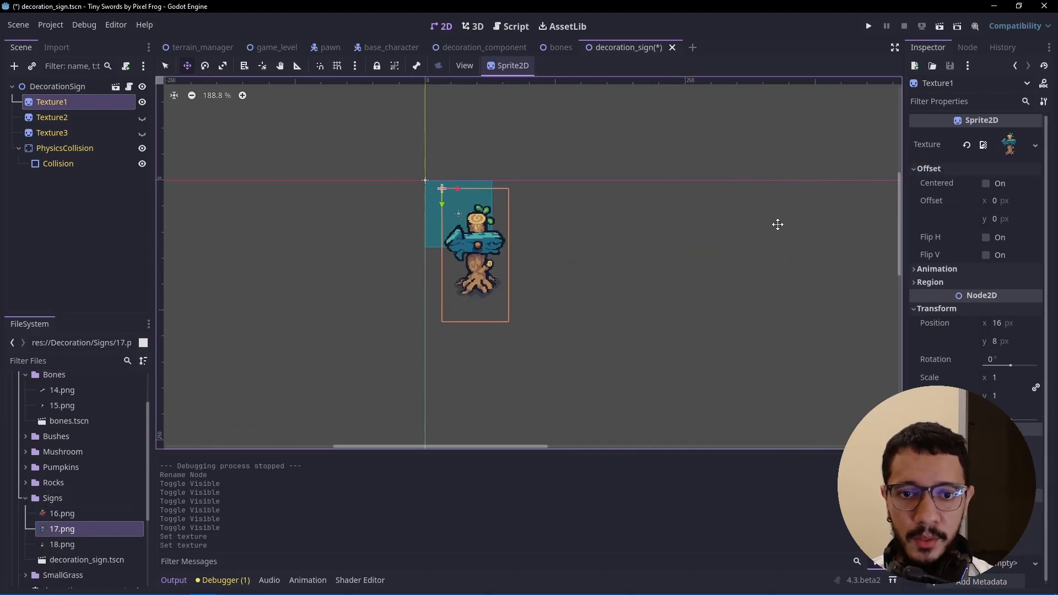
{"action": "left_click_drag", "start_coordinate": [61, 544], "coordinate": [1008, 146]}
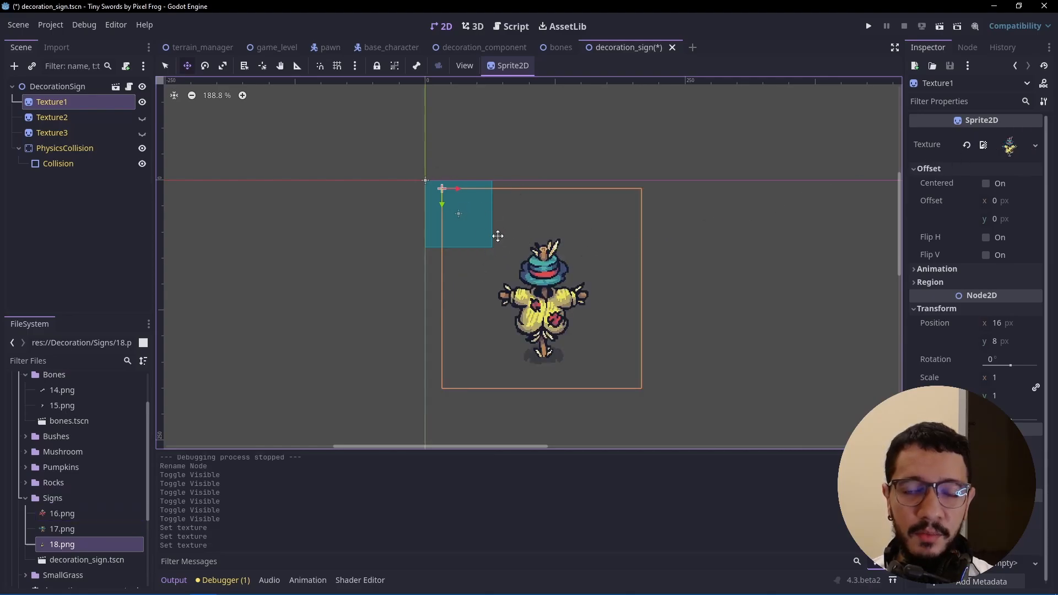
{"action": "left_click_drag", "start_coordinate": [70, 516], "coordinate": [1003, 154]}
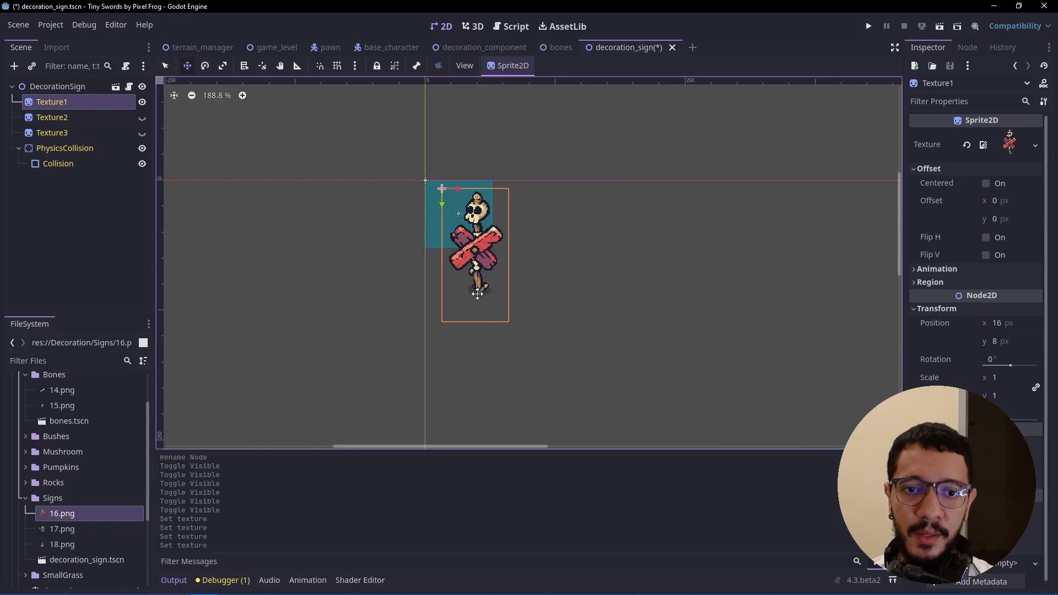
- Set Texture1's position to x 0, y -64 px, trying y -24, -32 and -48 first, and assign 17.png as its texture
{"action": "left_click", "coordinate": [1000, 323]}
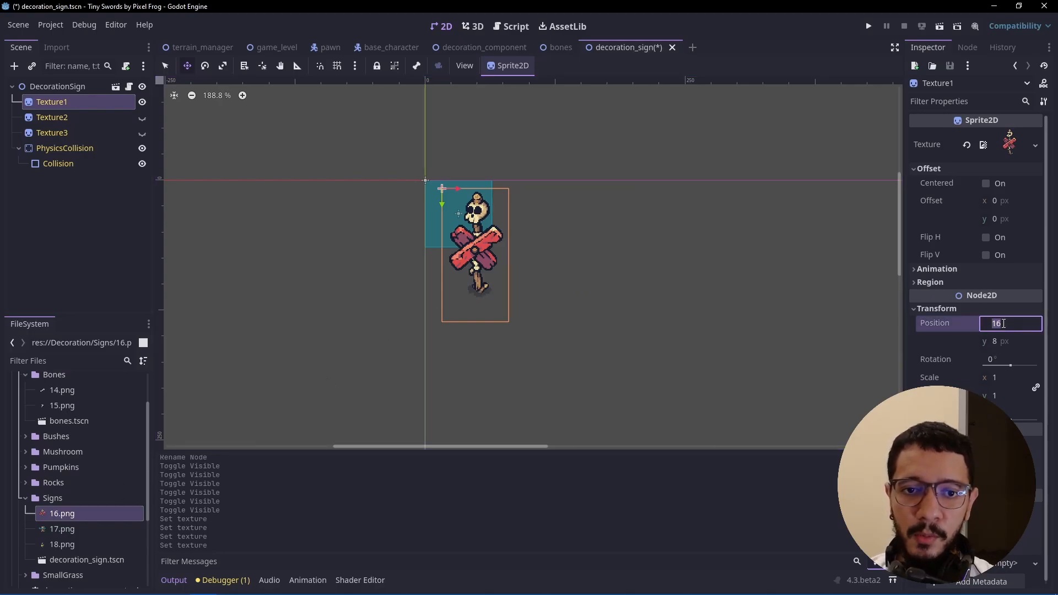
{"action": "type", "text": "0"}
{"action": "key", "text": "Tab"}
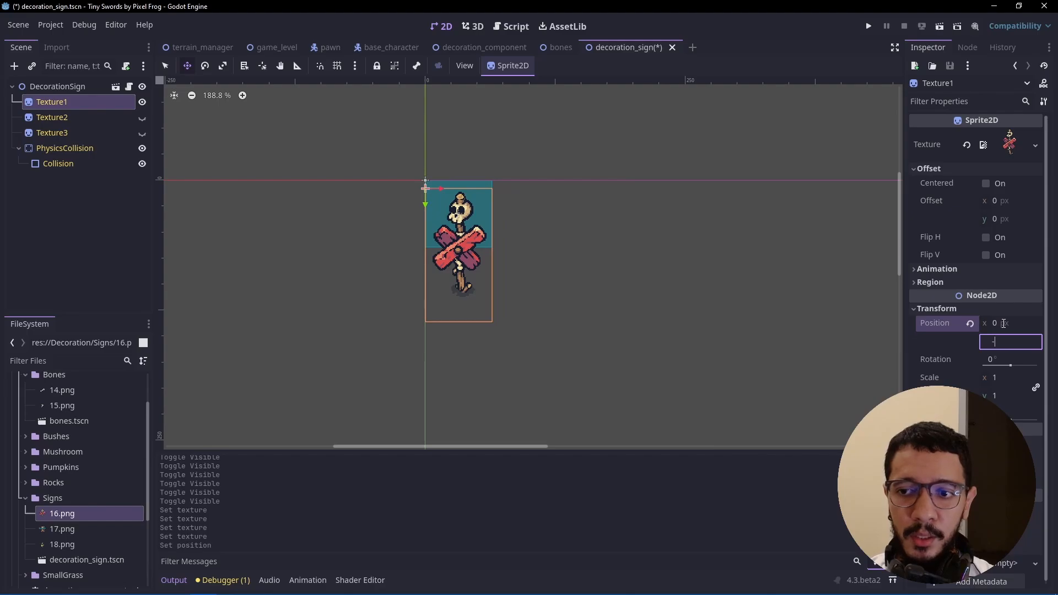
{"action": "type", "text": "-24"}
{"action": "key", "text": "Return"}
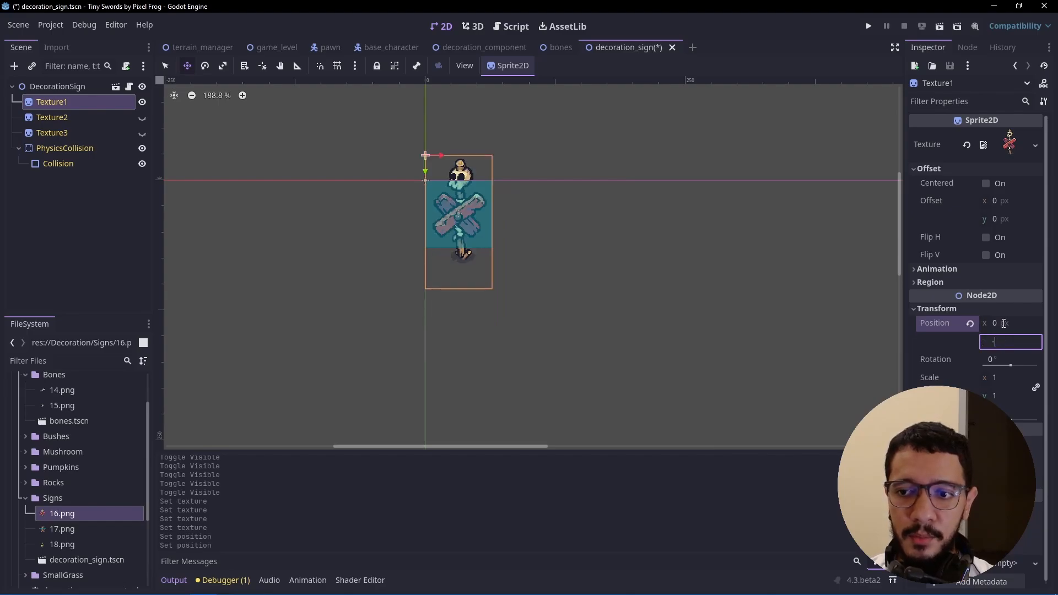
{"action": "type", "text": "-32"}
{"action": "key", "text": "Return"}
{"action": "type", "text": "-4"}
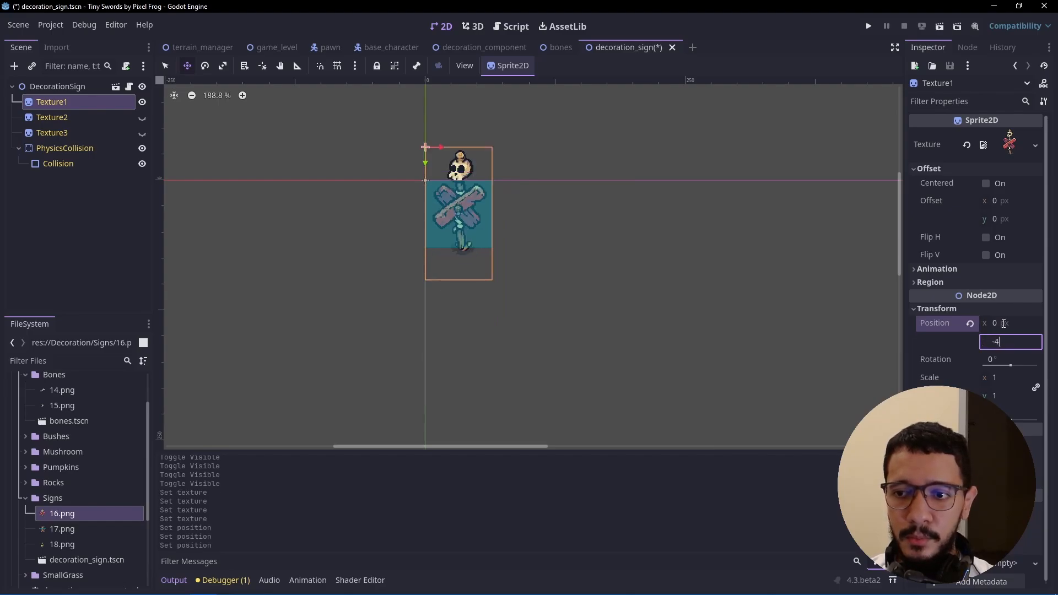
{"action": "type", "text": "8"}
{"action": "key", "text": "Return"}
{"action": "type", "text": "-64"}
{"action": "key", "text": "Return"}
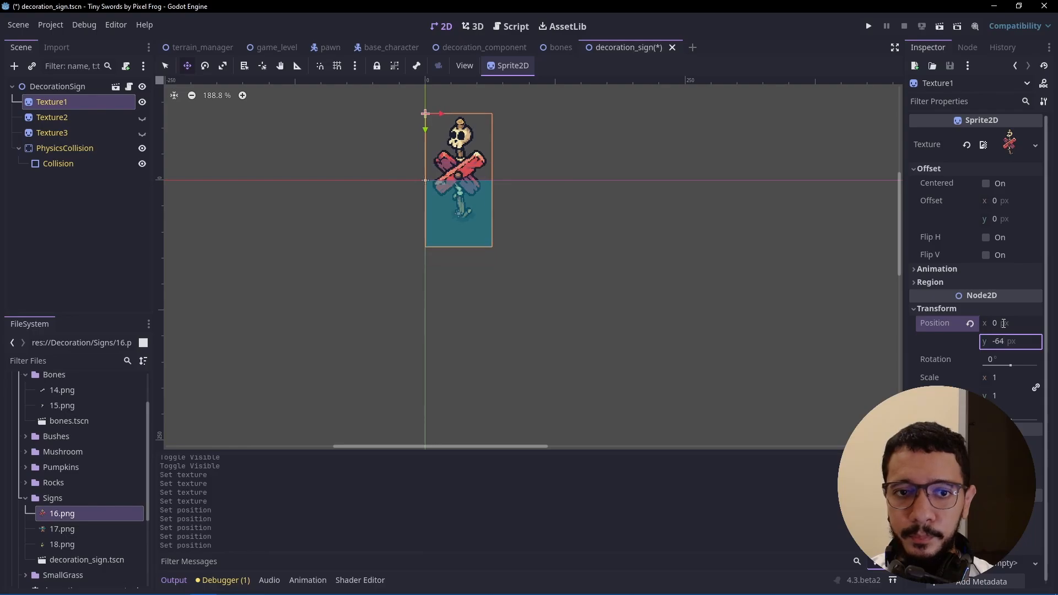
{"action": "left_click_drag", "start_coordinate": [62, 529], "coordinate": [1008, 146]}
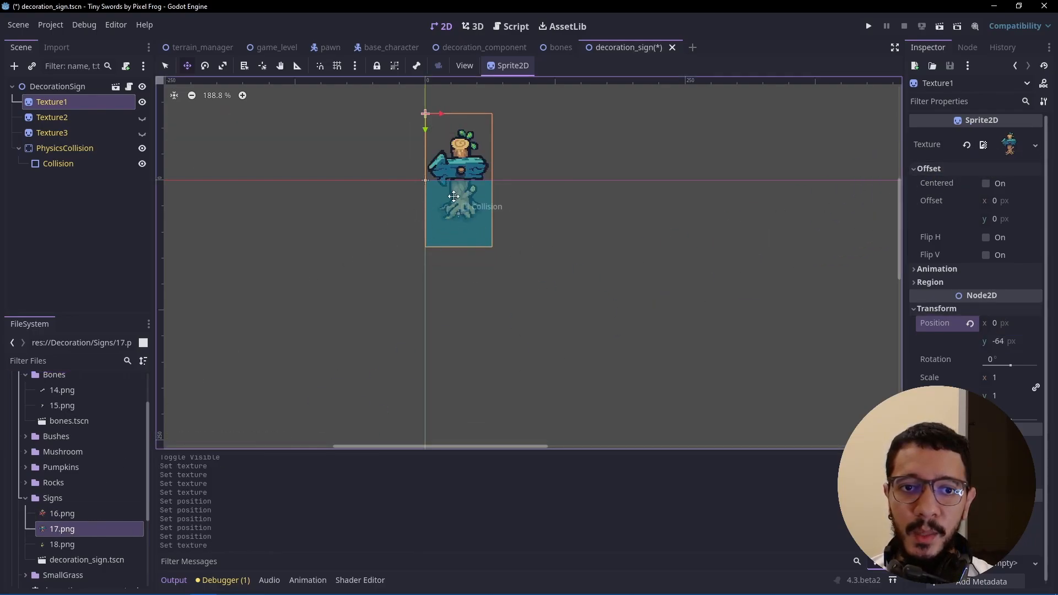
- Try 18.png as Texture1's texture with its position at x -64, y -128 px
{"action": "left_click_drag", "start_coordinate": [70, 542], "coordinate": [1005, 146]}
{"action": "left_click", "coordinate": [1003, 328]}
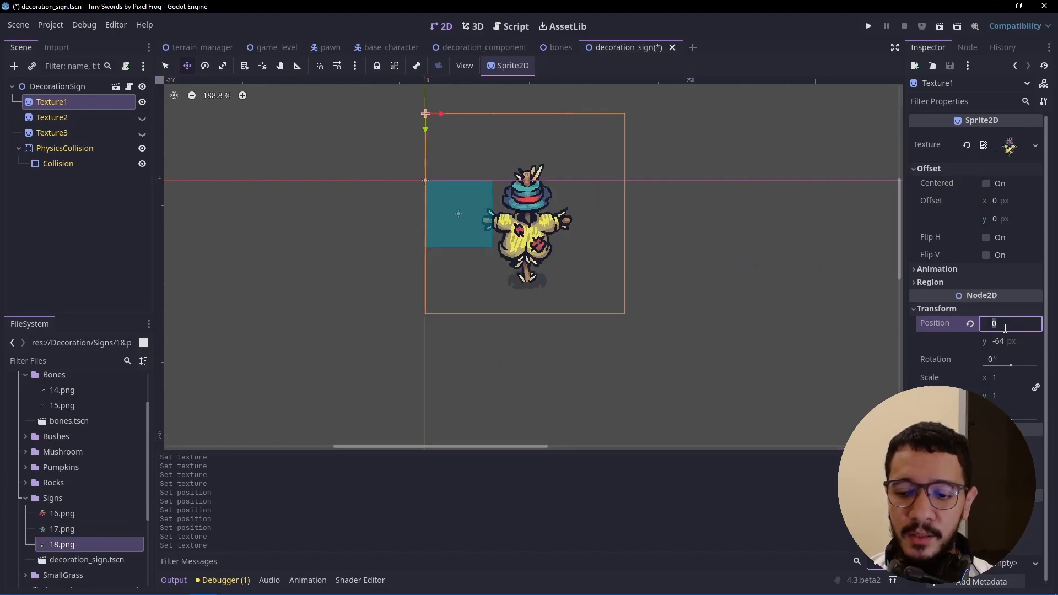
{"action": "type", "text": "-64"}
{"action": "key", "text": "Tab"}
{"action": "type", "text": "-1"}
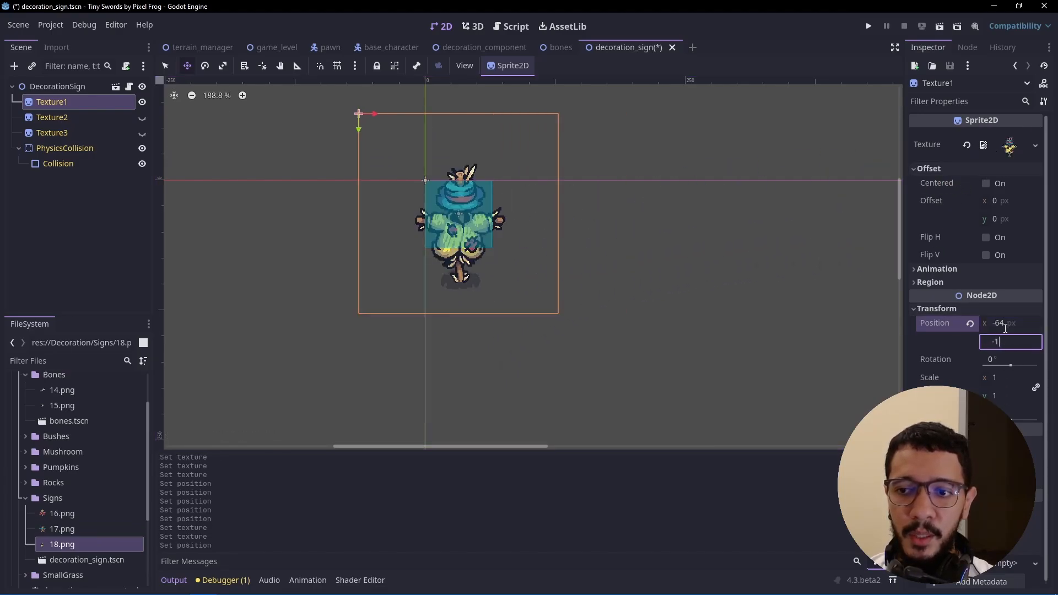
{"action": "type", "text": "28"}
{"action": "key", "text": "Return"}
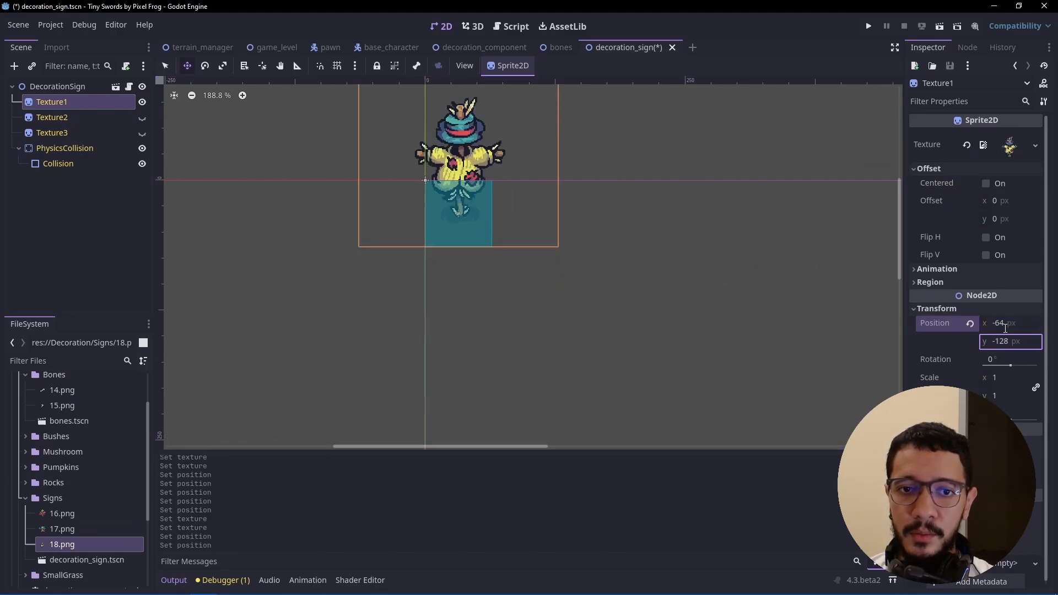
- Set Texture1's position back to x 0, y -64 px, assign 16.png as its texture and save the scene
{"action": "left_click", "coordinate": [969, 323]}
{"action": "left_click", "coordinate": [998, 323]}
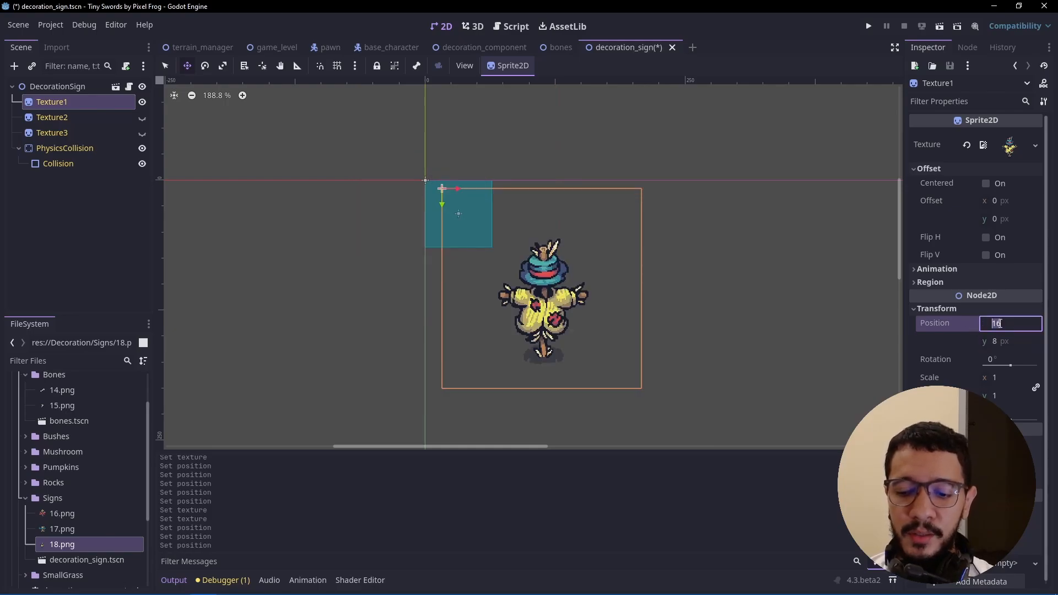
{"action": "type", "text": "0"}
{"action": "key", "text": "Tab"}
{"action": "type", "text": "-6"}
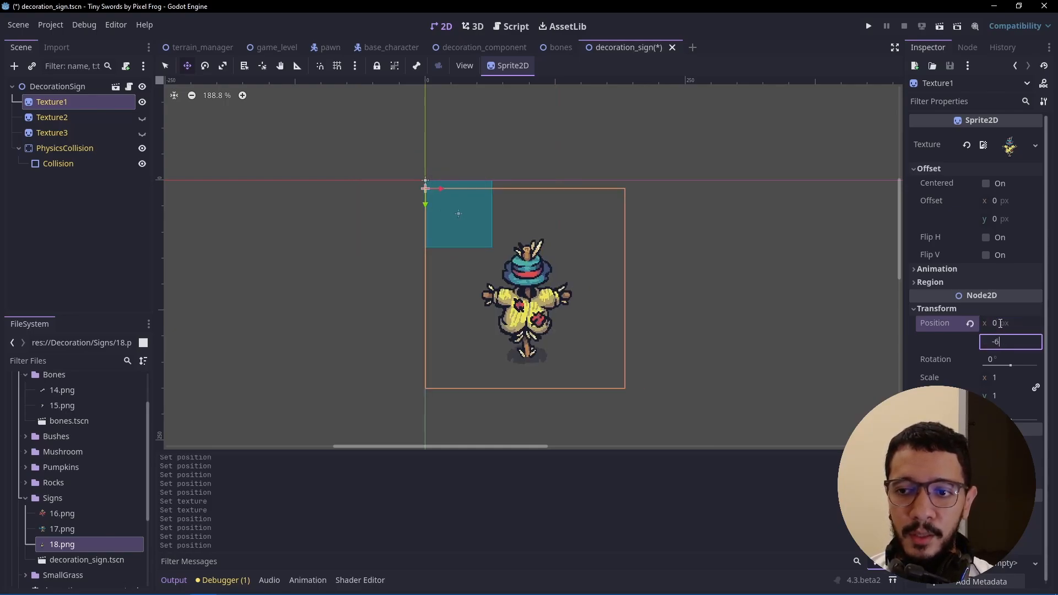
{"action": "type", "text": "4"}
{"action": "key", "text": "Return"}
{"action": "left_click_drag", "start_coordinate": [66, 513], "coordinate": [999, 147]}
{"action": "left_click", "coordinate": [122, 213]}
{"action": "key", "text": "ctrl+s"}
- Detach the inherited script from the DecorationSign root and attach a new script at res://Decoration/Signs/decoration_sign.gd
{"action": "left_click", "coordinate": [88, 89]}
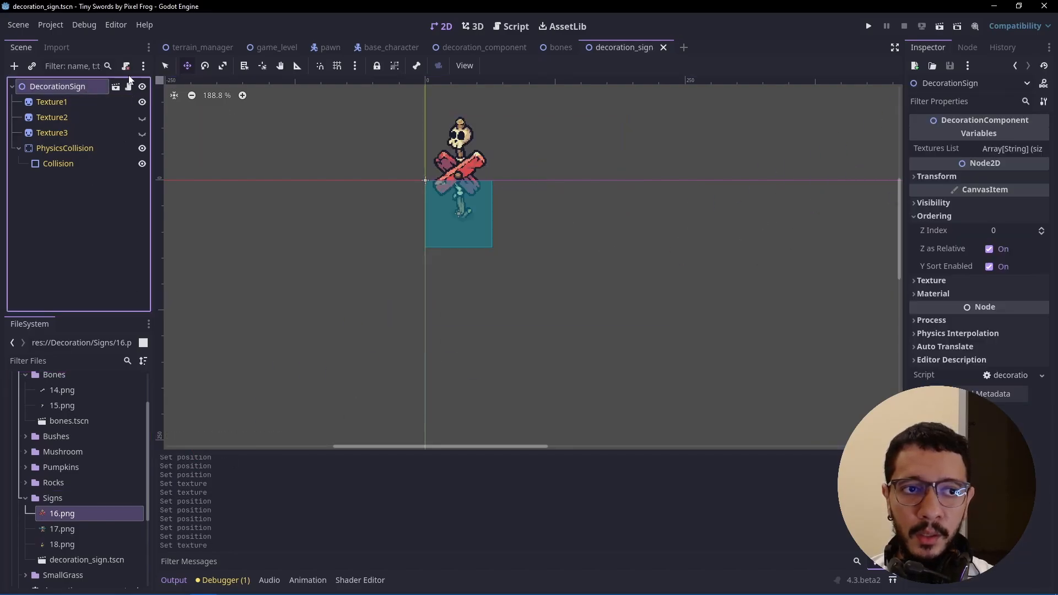
{"action": "left_click", "coordinate": [126, 66]}
{"action": "left_click", "coordinate": [126, 66]}
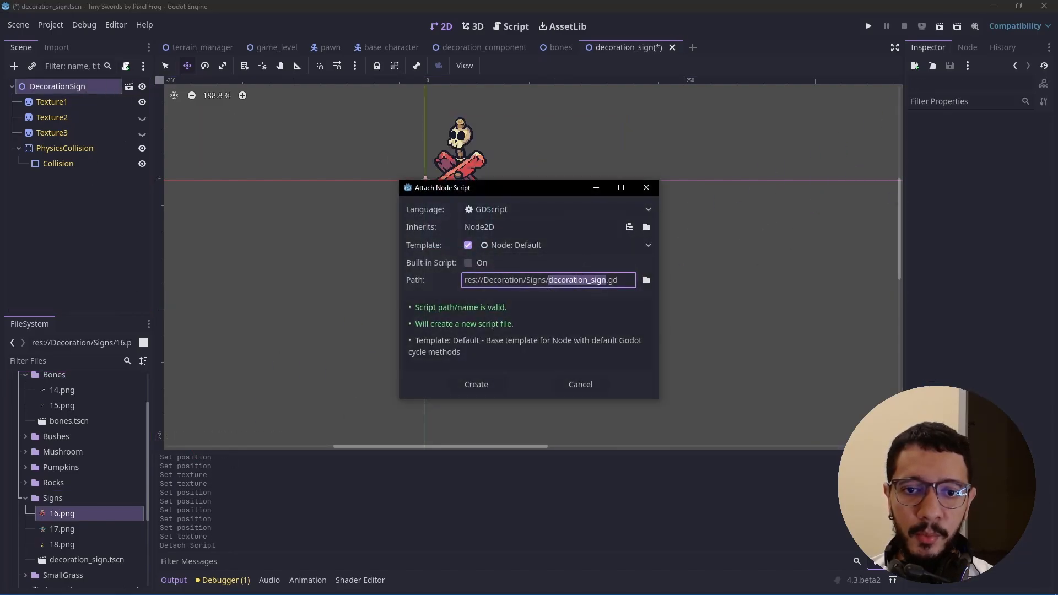
{"action": "left_click", "coordinate": [495, 382]}
- Replace the template code below the extends line with class_name DecorationSign and save the script
{"action": "left_click_drag", "start_coordinate": [373, 314], "coordinate": [348, 100]}
{"action": "type", "text": "class_name DecorationSign"}
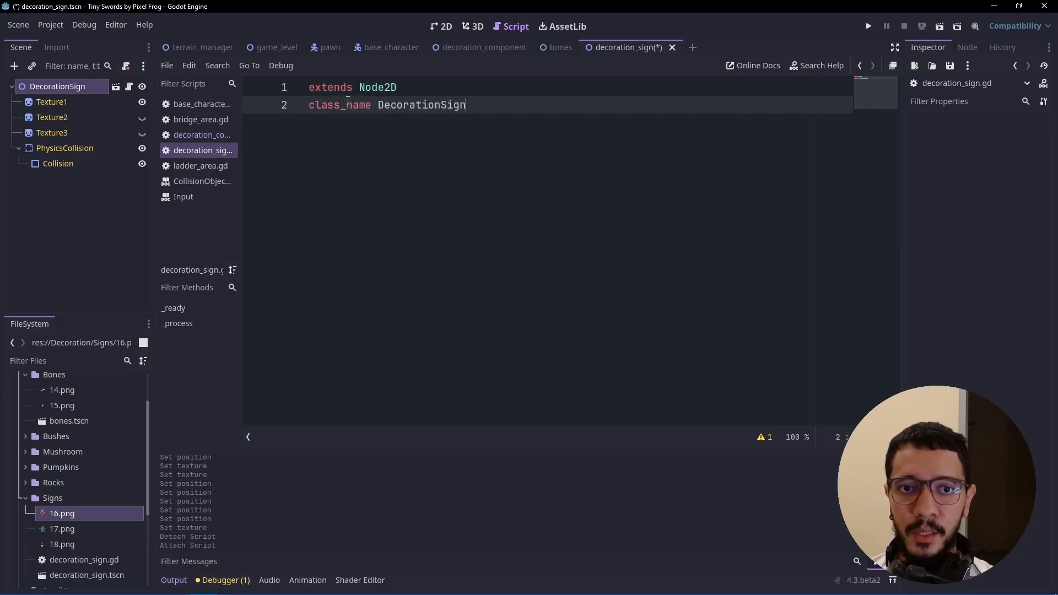
{"action": "key", "text": "Return"}
{"action": "key", "text": "Return"}
{"action": "key", "text": "ctrl+s"}
- Make decoration_sign.gd extend DecorationComponent instead of Node2D, copying the class name from the decoration component script
{"action": "left_click", "coordinate": [236, 135]}
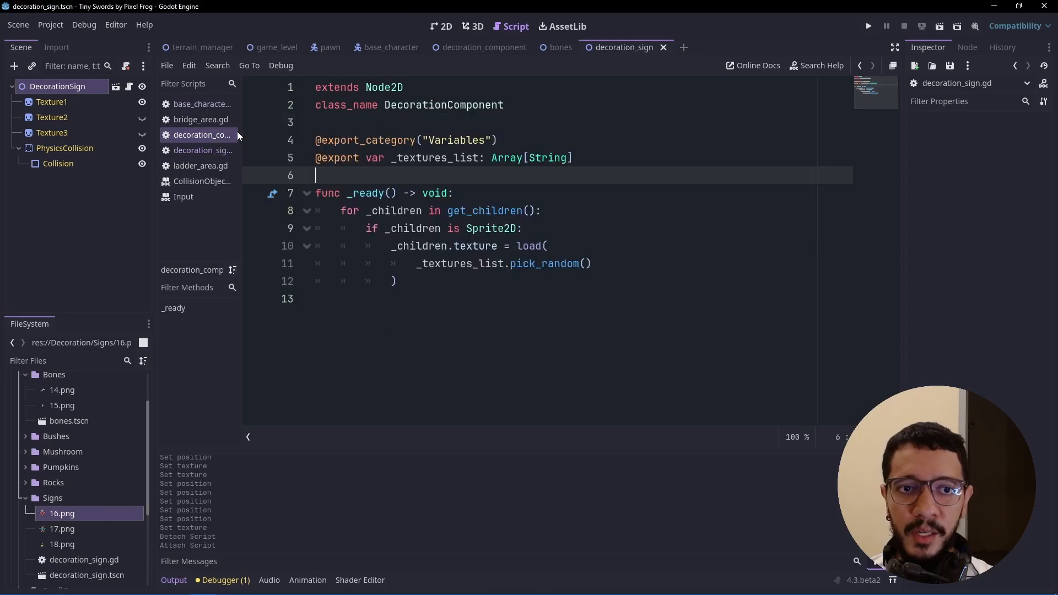
{"action": "double_click", "coordinate": [433, 106]}
{"action": "key", "text": "ctrl+c"}
{"action": "left_click", "coordinate": [190, 149]}
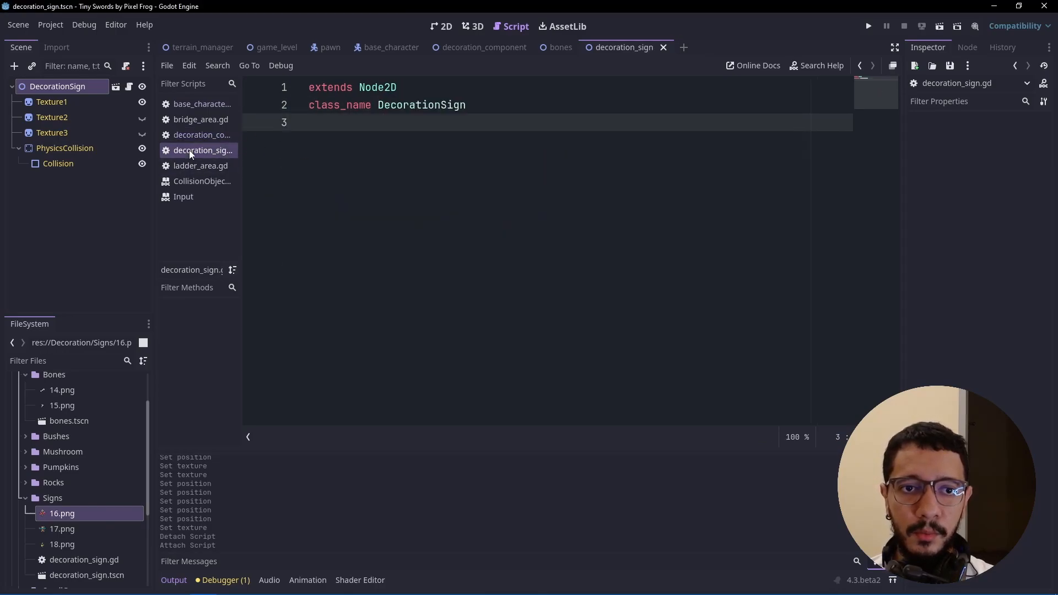
{"action": "left_click", "coordinate": [374, 88]}
{"action": "double_click", "coordinate": [374, 88]}
{"action": "key", "text": "ctrl+v"}
{"action": "left_click", "coordinate": [337, 130]}
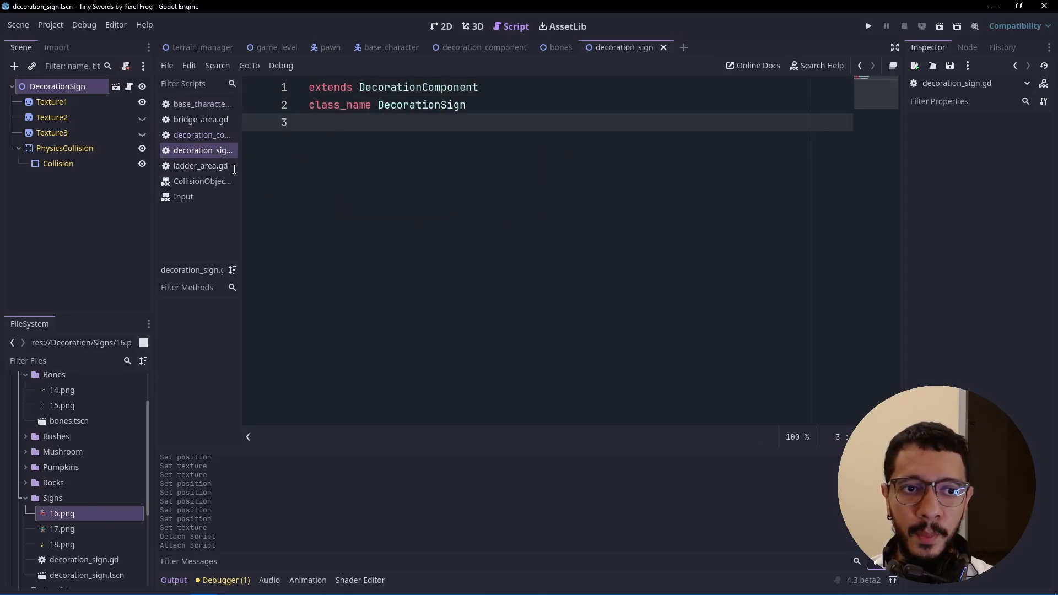
- Copy the whole _ready function from the decoration component script into decoration_sign.gd below the class name
{"action": "left_click", "coordinate": [204, 137]}
{"action": "left_click_drag", "start_coordinate": [417, 287], "coordinate": [309, 203]}
{"action": "key", "text": "ctrl+c"}
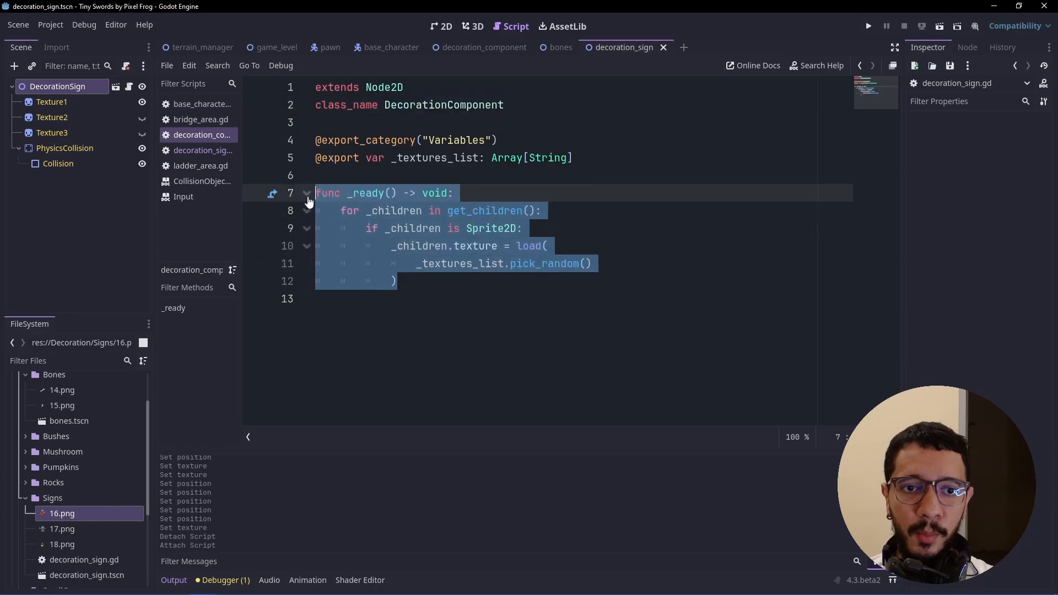
{"action": "left_click", "coordinate": [205, 151]}
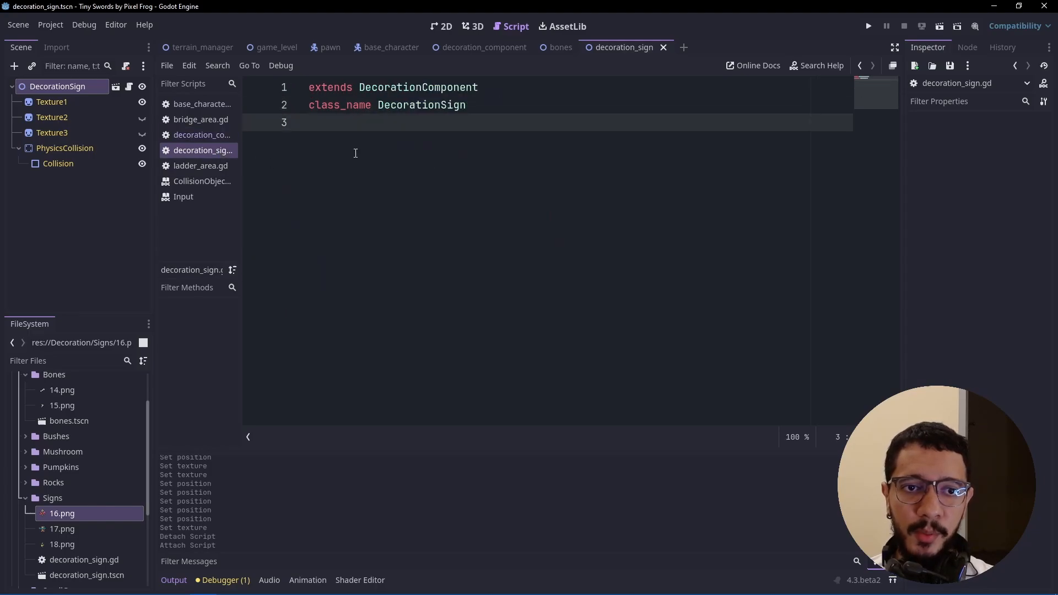
{"action": "key", "text": "Return"}
{"action": "key", "text": "ctrl+v"}
{"action": "left_click", "coordinate": [347, 123]}
- Set the size of the DecorationSign root's Textures List to 3
{"action": "left_click", "coordinate": [67, 180]}
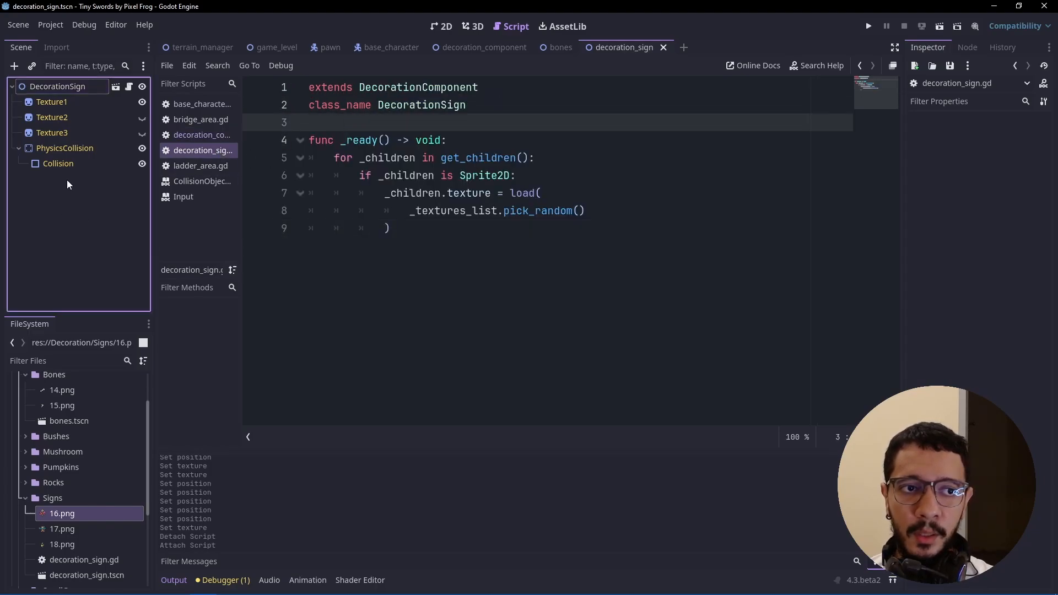
{"action": "left_click", "coordinate": [64, 87]}
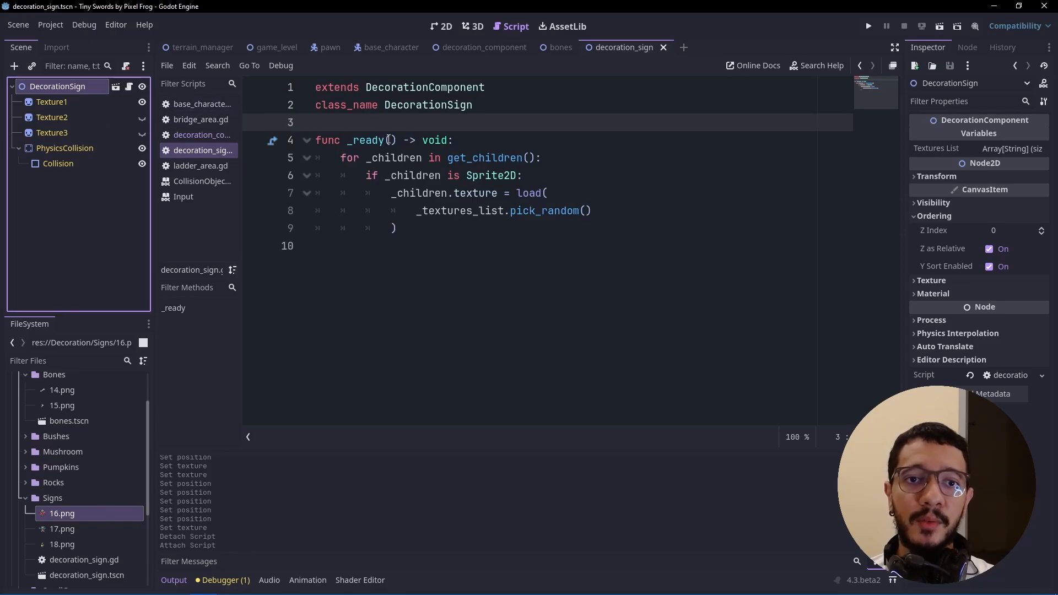
{"action": "left_click", "coordinate": [1004, 149]}
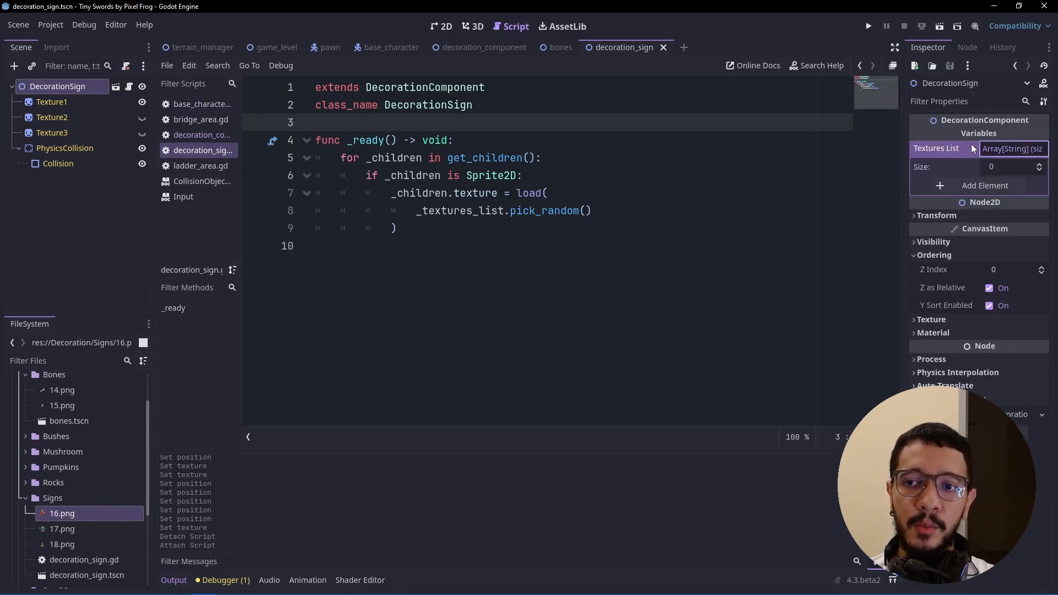
{"action": "left_click", "coordinate": [1040, 164]}
{"action": "left_click", "coordinate": [1040, 165]}
{"action": "left_click", "coordinate": [1040, 165]}
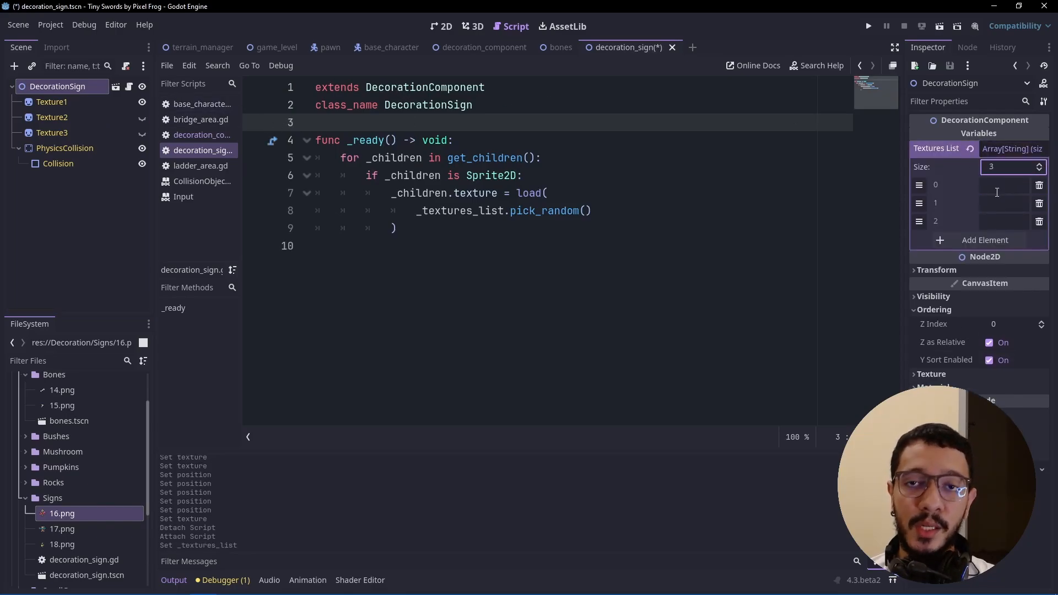
- Copy the path of Signs/16.png into all three elements of the Textures List
{"action": "right_click", "coordinate": [57, 514]}
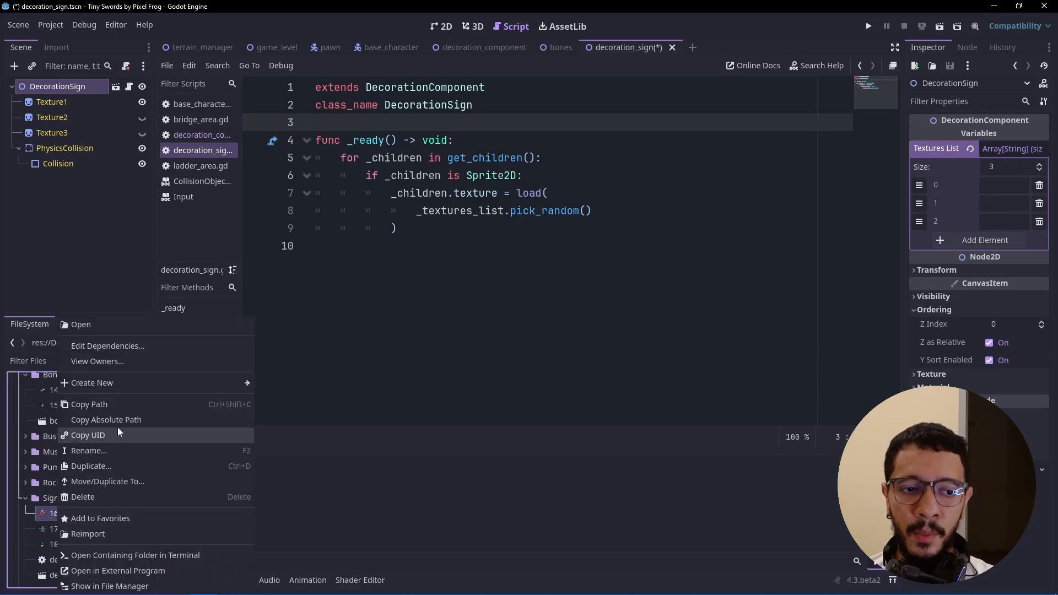
{"action": "left_click", "coordinate": [101, 411]}
{"action": "left_click", "coordinate": [1002, 185]}
{"action": "key", "text": "ctrl+v"}
{"action": "left_click", "coordinate": [998, 203]}
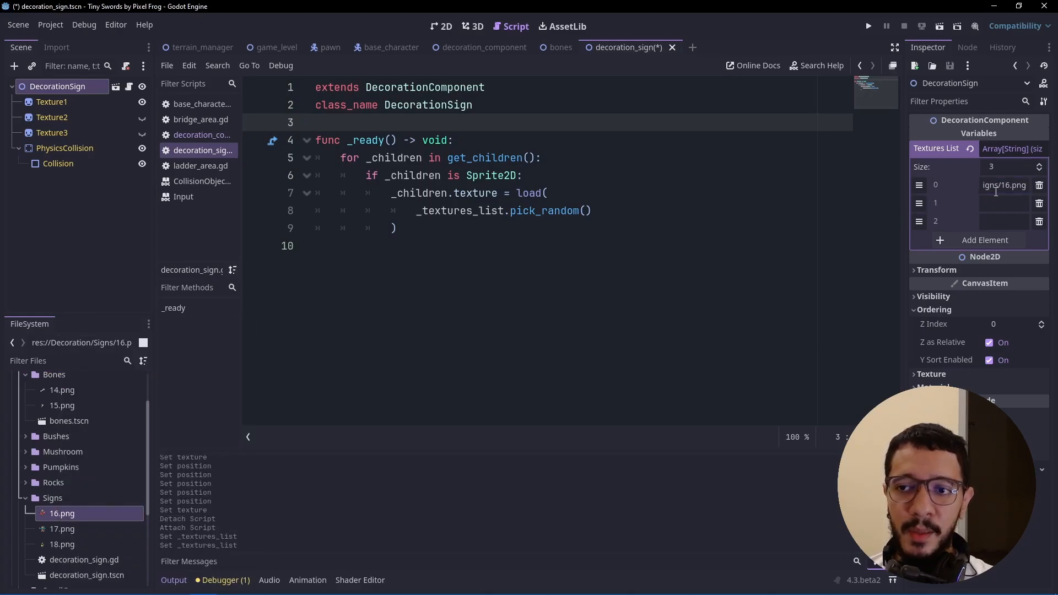
{"action": "key", "text": "ctrl+v"}
{"action": "left_click", "coordinate": [998, 220]}
{"action": "key", "text": "ctrl+v"}
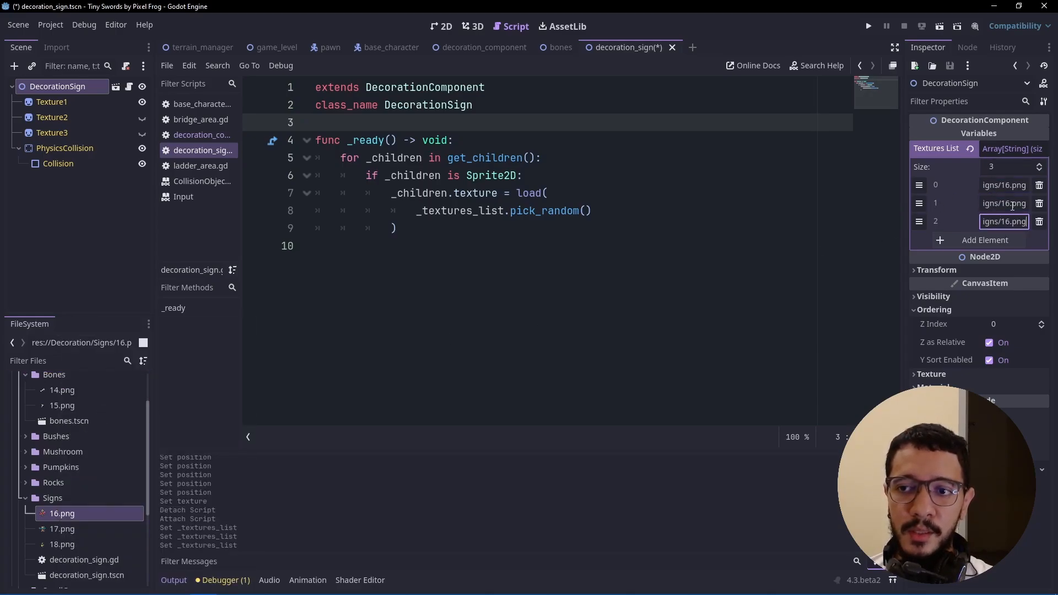
- Change the file names in Textures List elements 1 and 2 to 17.png and 18.png
{"action": "left_click", "coordinate": [1011, 204]}
{"action": "key", "text": "BackSpace"}
{"action": "type", "text": "7"}
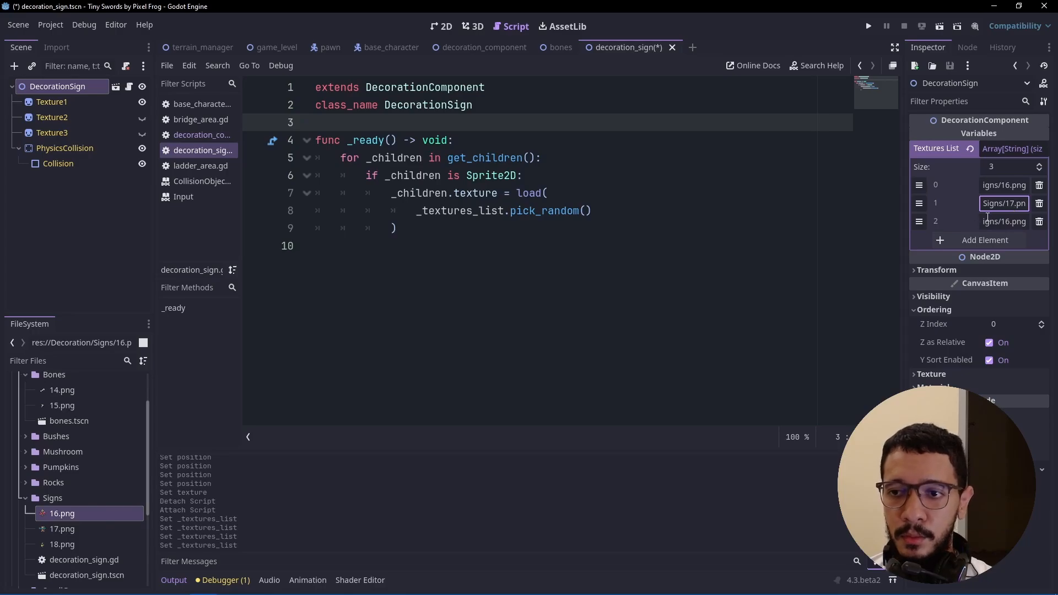
{"action": "left_click", "coordinate": [1008, 221]}
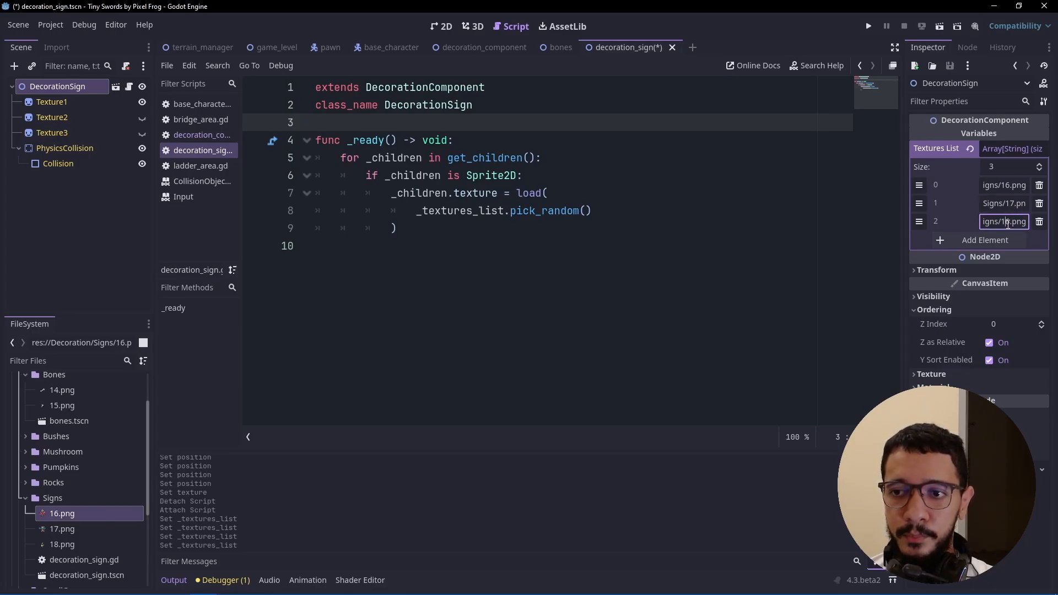
{"action": "key", "text": "BackSpace"}
{"action": "type", "text": "8"}
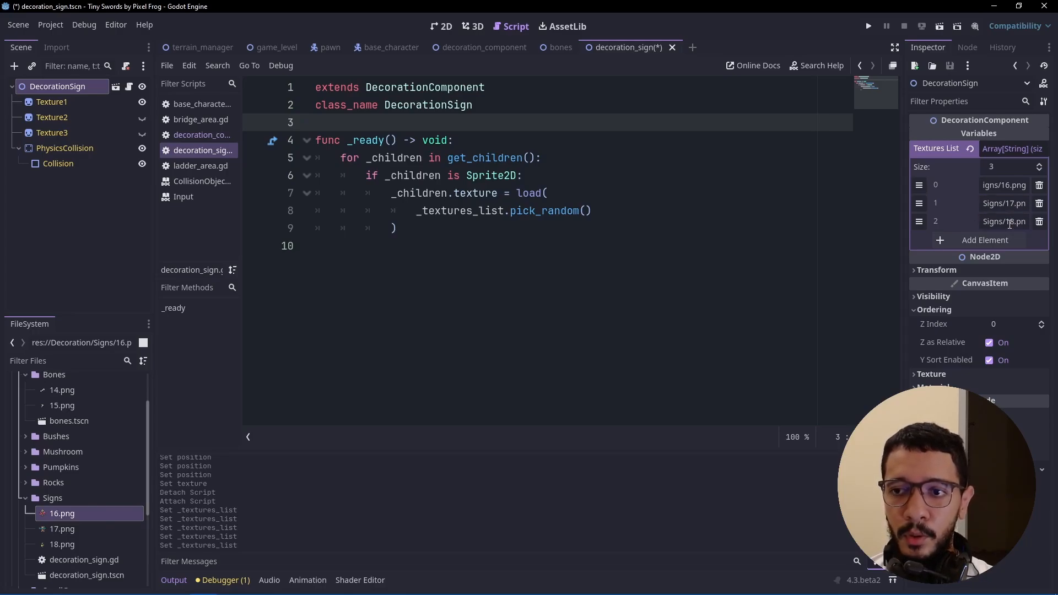
- Declare var _sign_texture: String = _textures_list.pick_random() as the first line of decoration_sign.gd's _ready function
{"action": "left_click", "coordinate": [471, 227]}
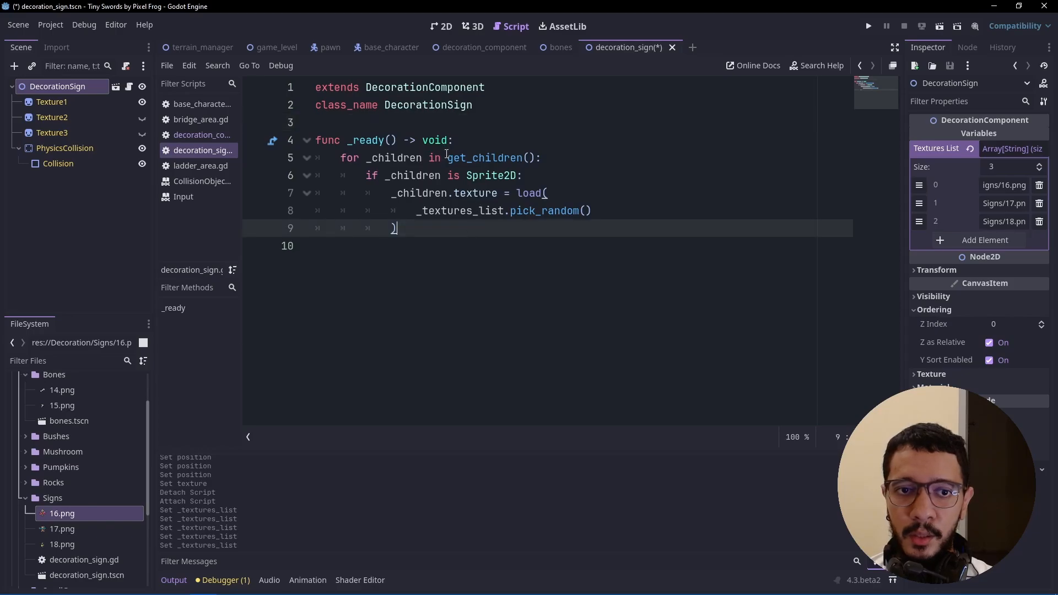
{"action": "left_click", "coordinate": [471, 145]}
{"action": "key", "text": "Return"}
{"action": "type", "text": "var _"}
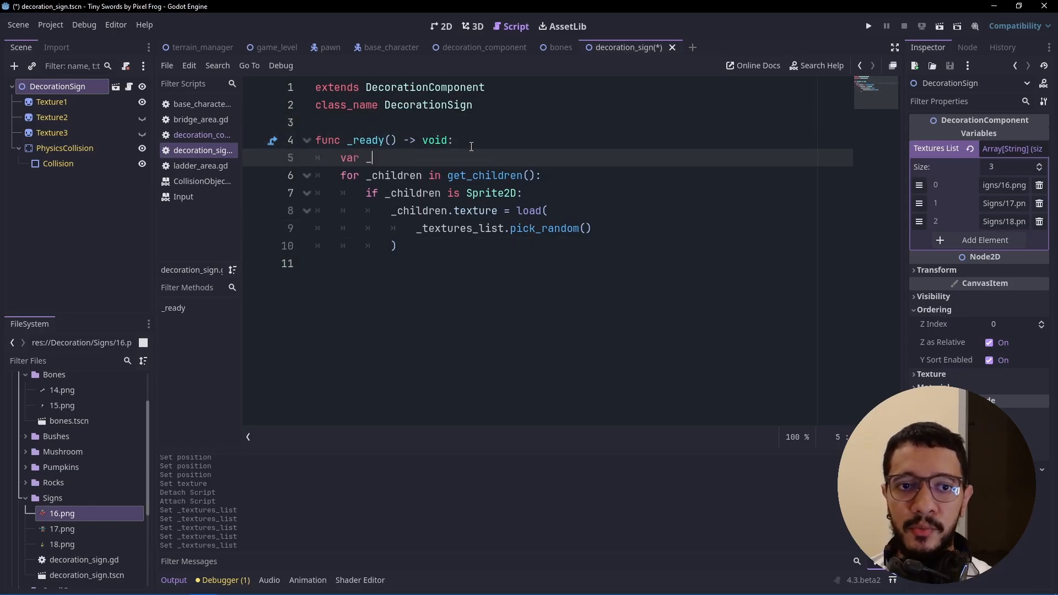
{"action": "type", "text": "sign_t"}
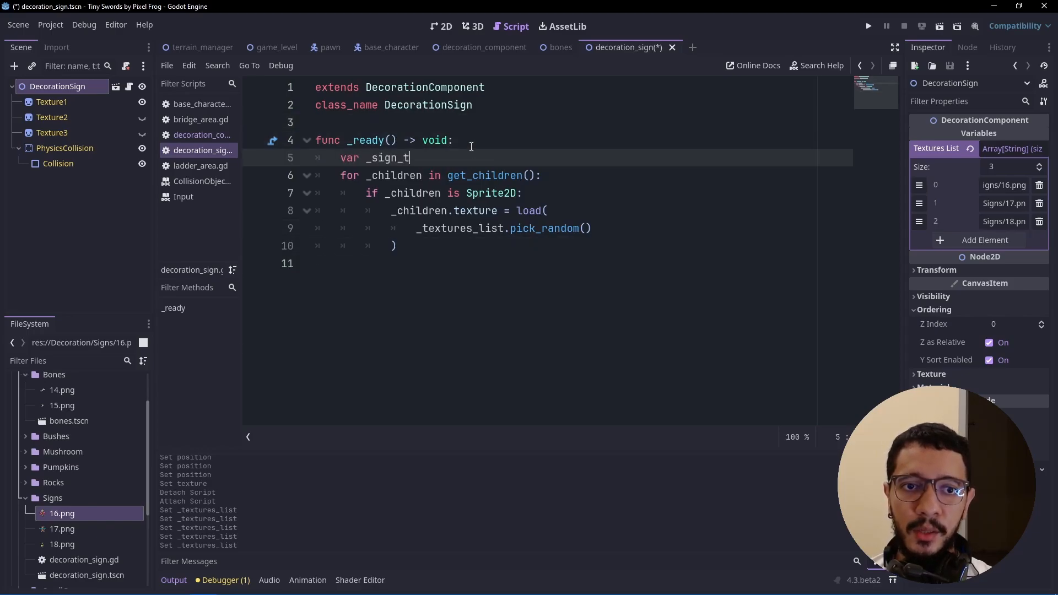
{"action": "type", "text": "exture: S"}
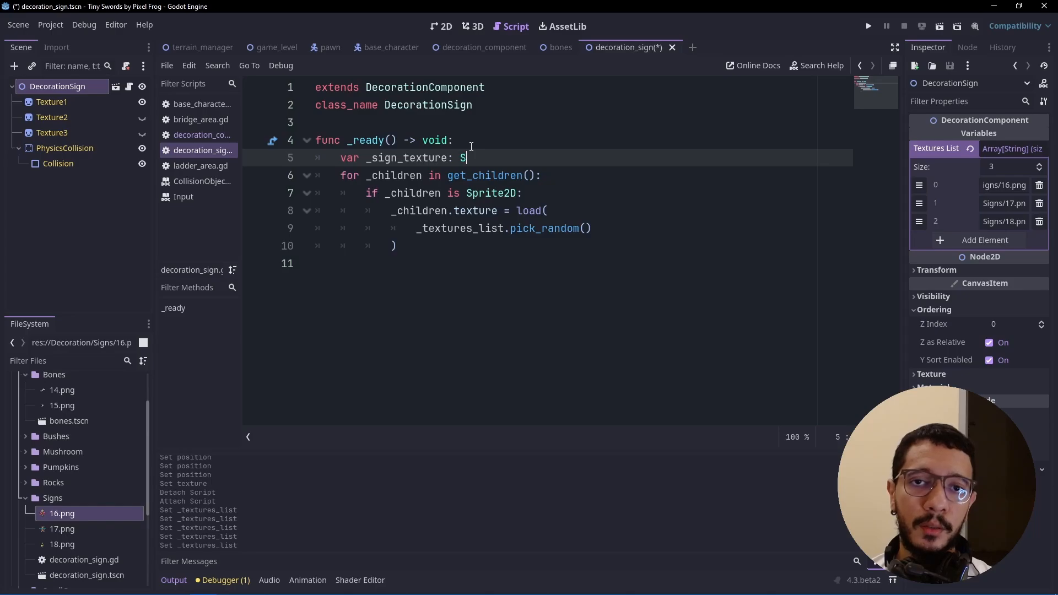
{"action": "type", "text": "tring = "}
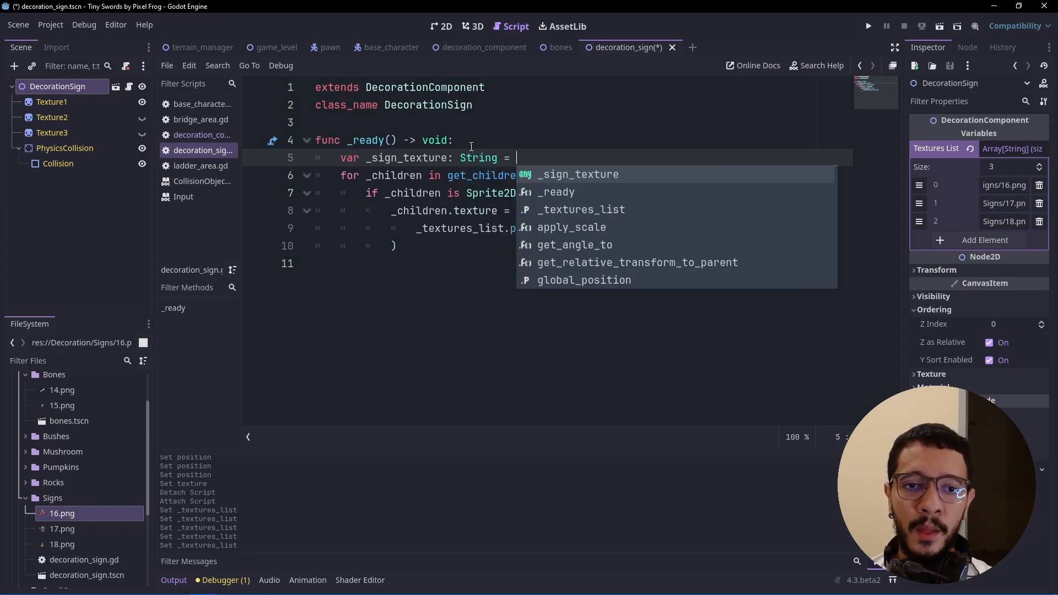
{"action": "type", "text": "_textures_list.pick_random()"}
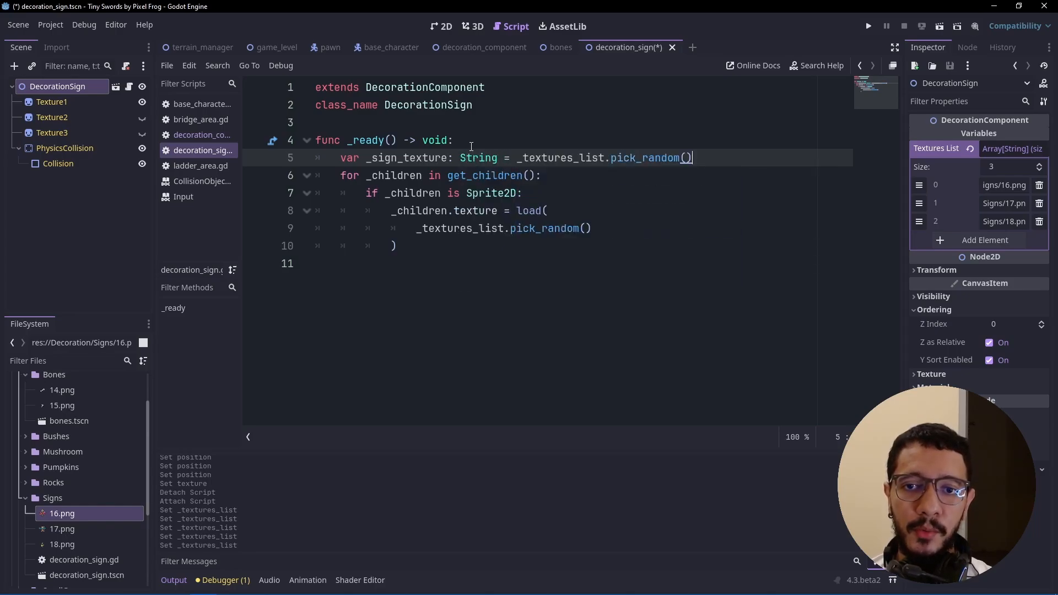
- Add an if condition below the variable in _ready testing whether _sign_texture == "res://Decoration/Signs/18.png"
{"action": "key", "text": "Return"}
{"action": "type", "text": "if _si"}
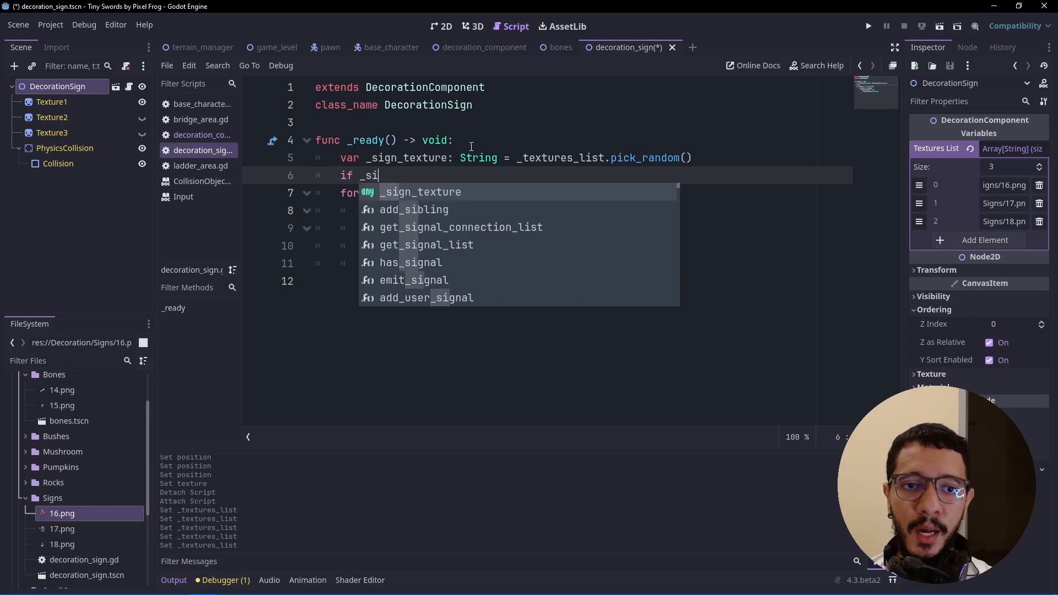
{"action": "type", "text": "gn_texture == \"res://Decoration/Signs/18.png\""}
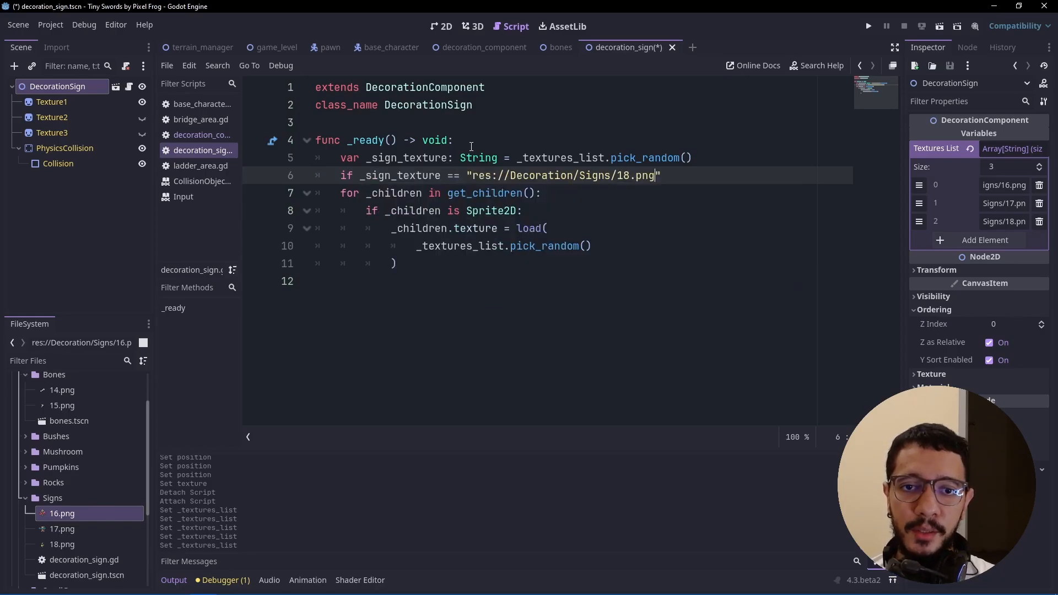
{"action": "left_click", "coordinate": [627, 175]}
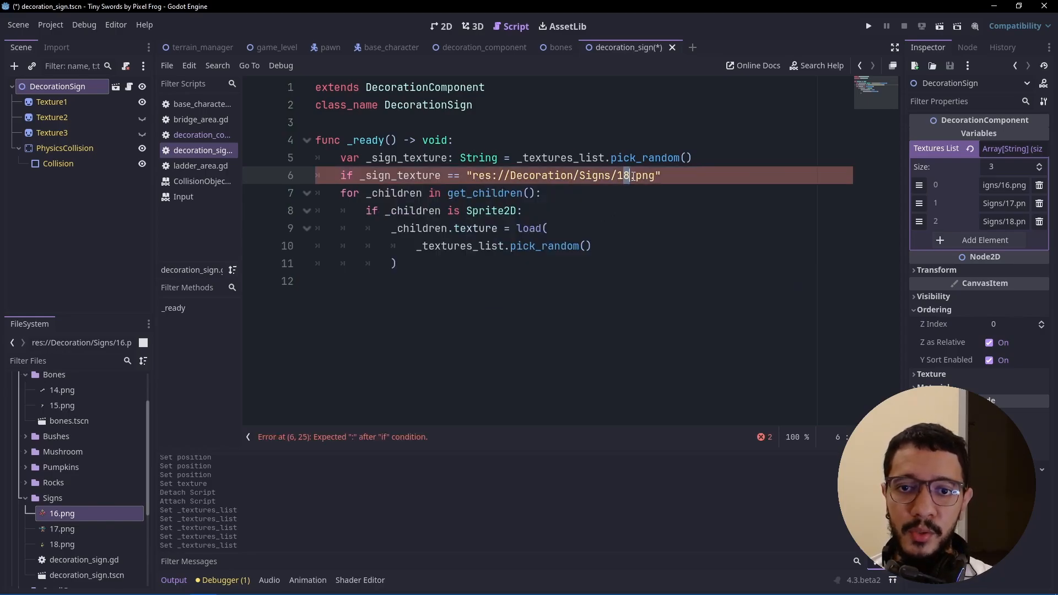
{"action": "type", "text": ":"}
{"action": "key", "text": "Return"}
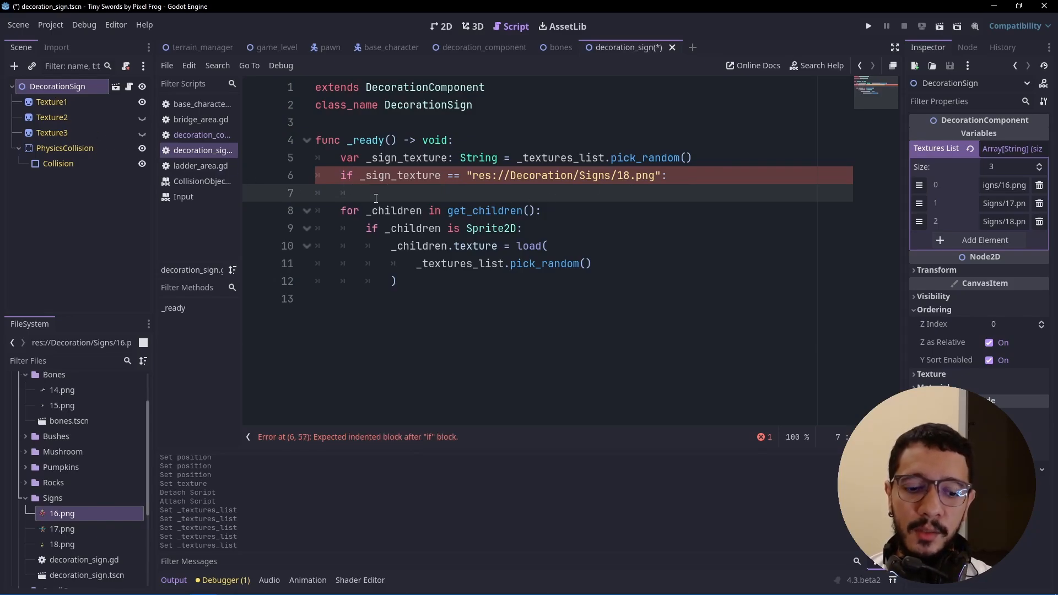
- Inside the 18.png condition, set $Texture1.position = Vector2(-64, -128)
{"action": "type", "text": "$Texture1"}
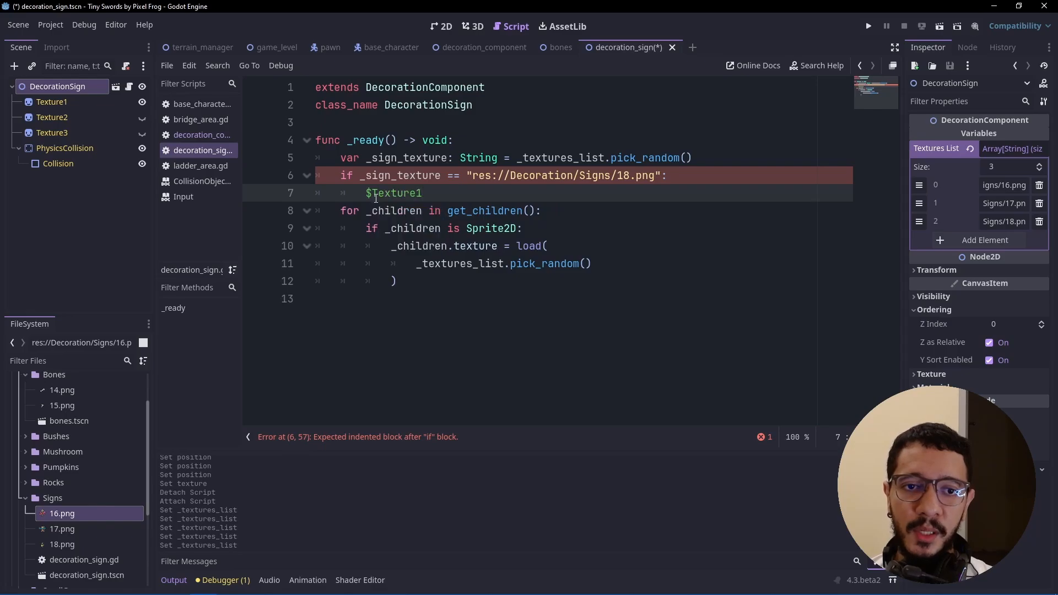
{"action": "type", "text": ".position = "}
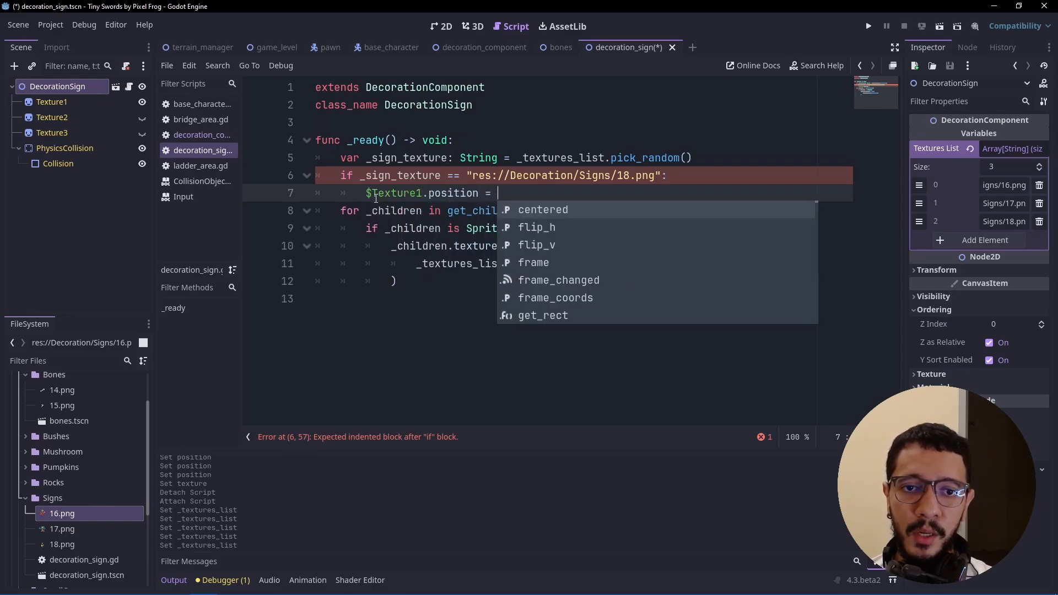
{"action": "type", "text": "Vector2("}
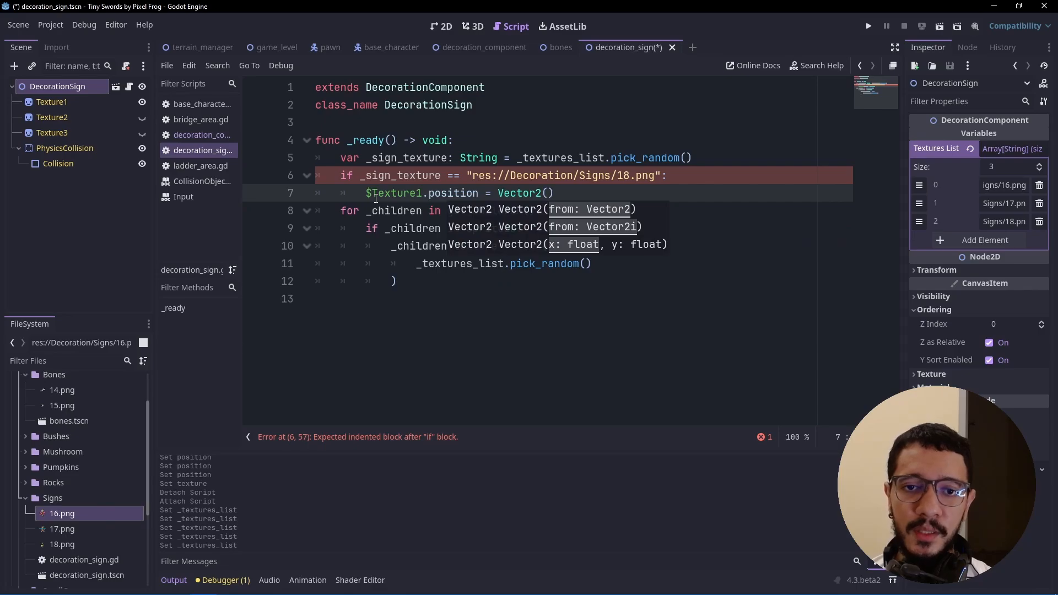
{"action": "type", "text": "-64, -1"}
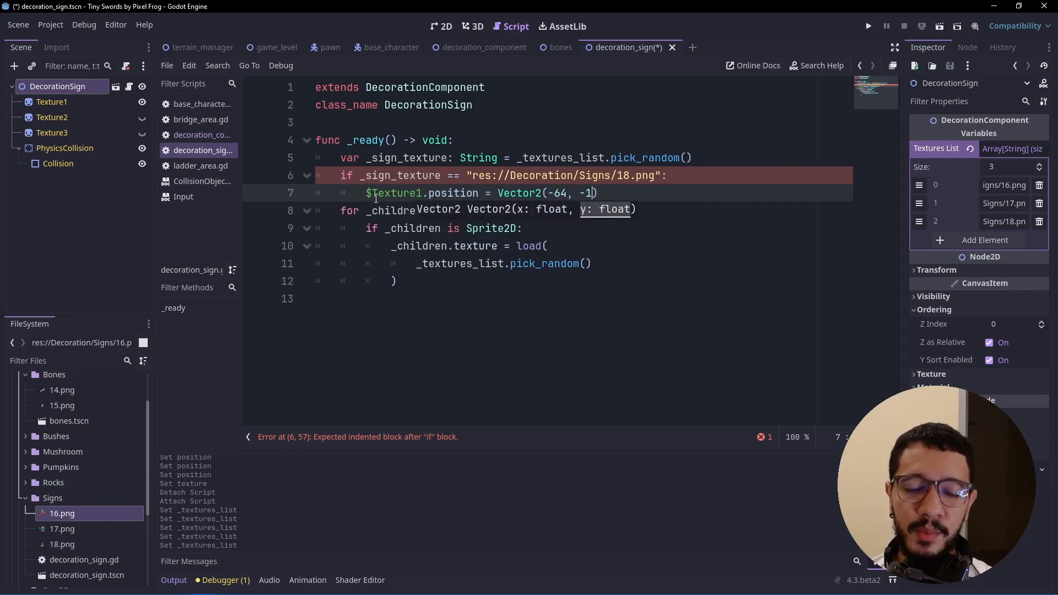
{"action": "type", "text": "28"}
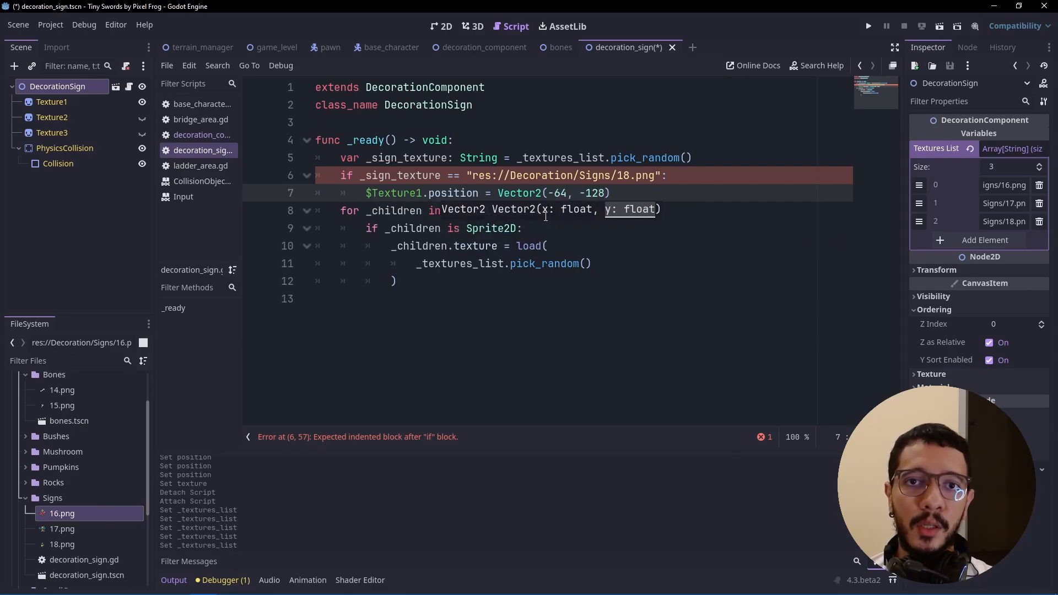
{"action": "type", "text": ")"}
{"action": "key", "text": "Return"}
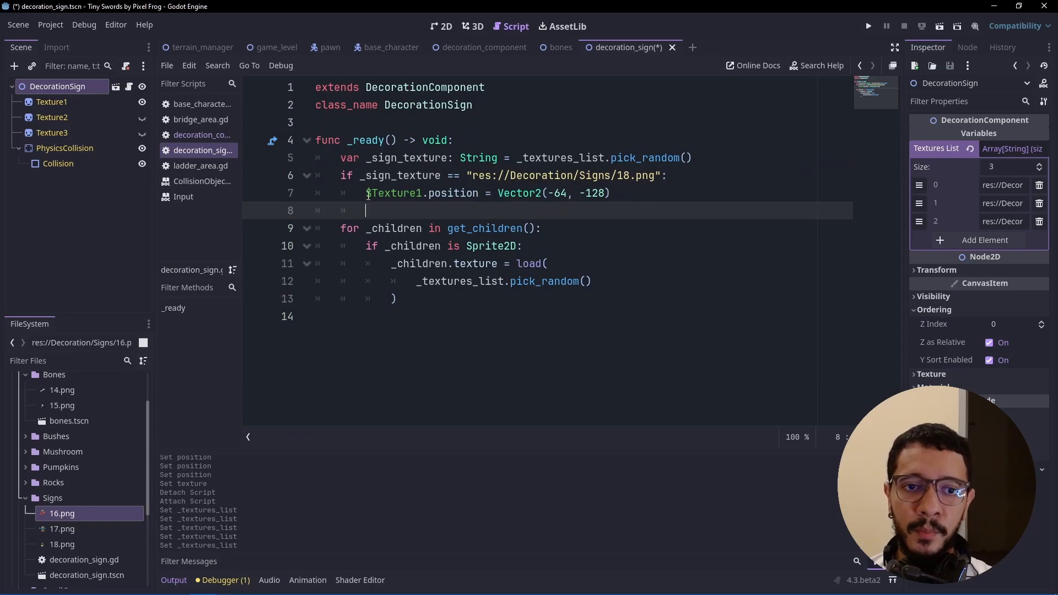
{"action": "left_click_drag", "start_coordinate": [368, 194], "coordinate": [422, 193]}
{"action": "left_click", "coordinate": [394, 217]}
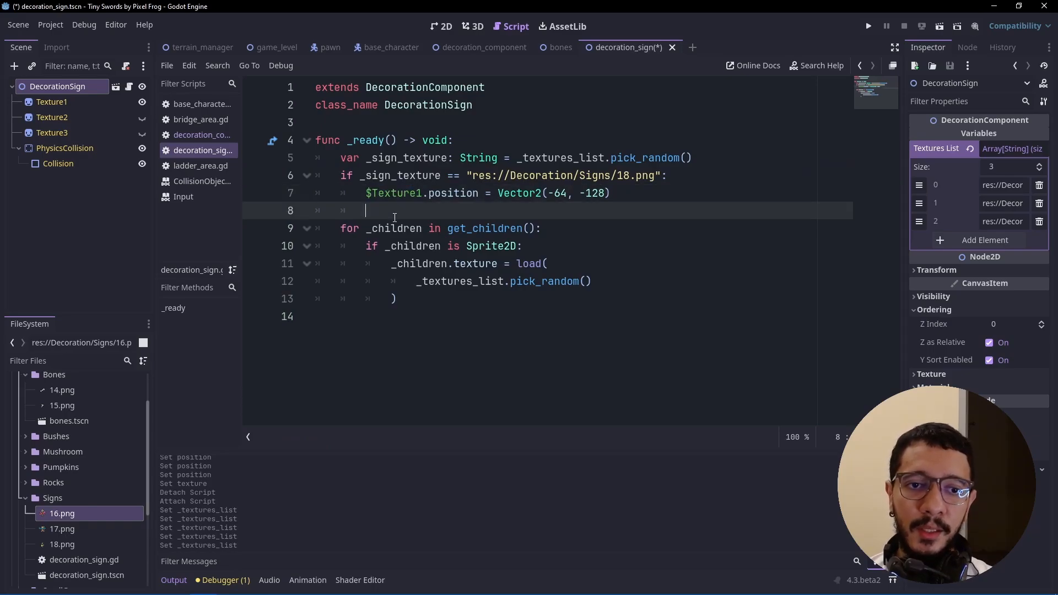
- After the if block, assign the picked texture with $Texture1.texture = load(_sign_texture)
{"action": "key", "text": "Return"}
{"action": "key", "text": "BackSpace"}
{"action": "type", "text": "$Texture1.texture "}
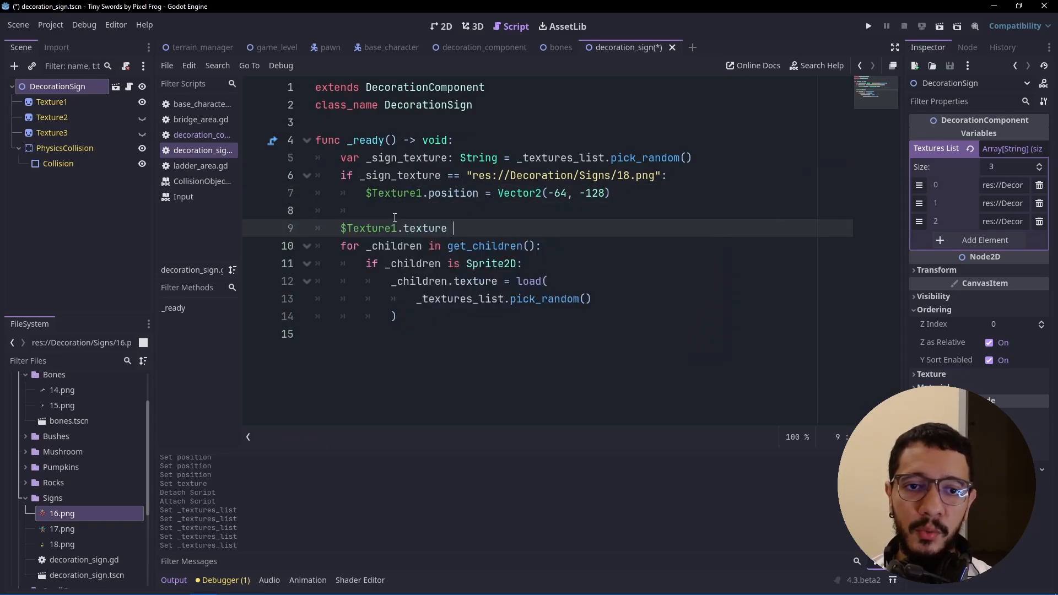
{"action": "type", "text": "= load(_si"}
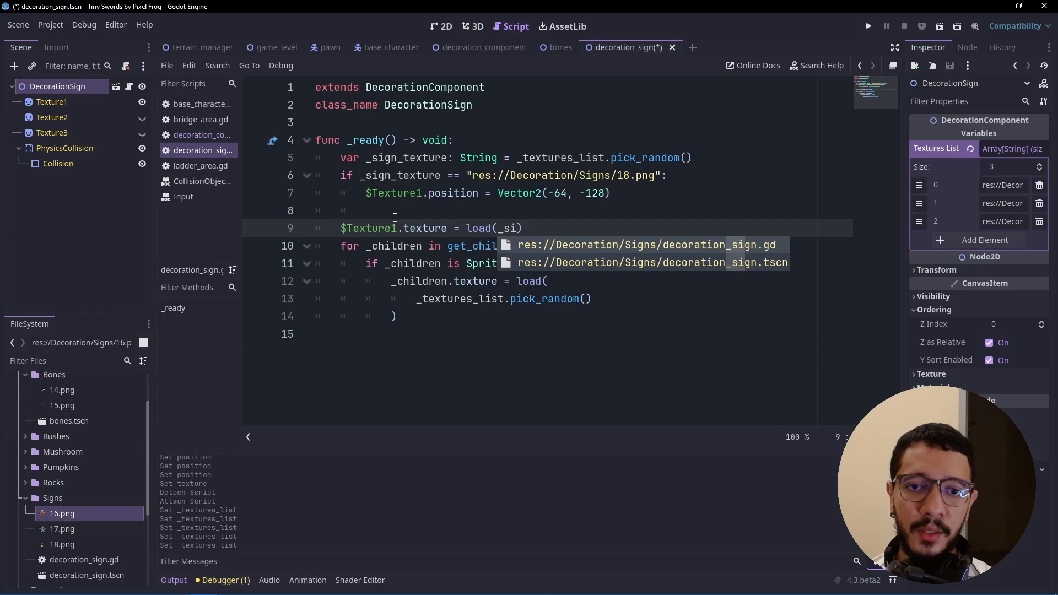
{"action": "type", "text": "gn_texture"}
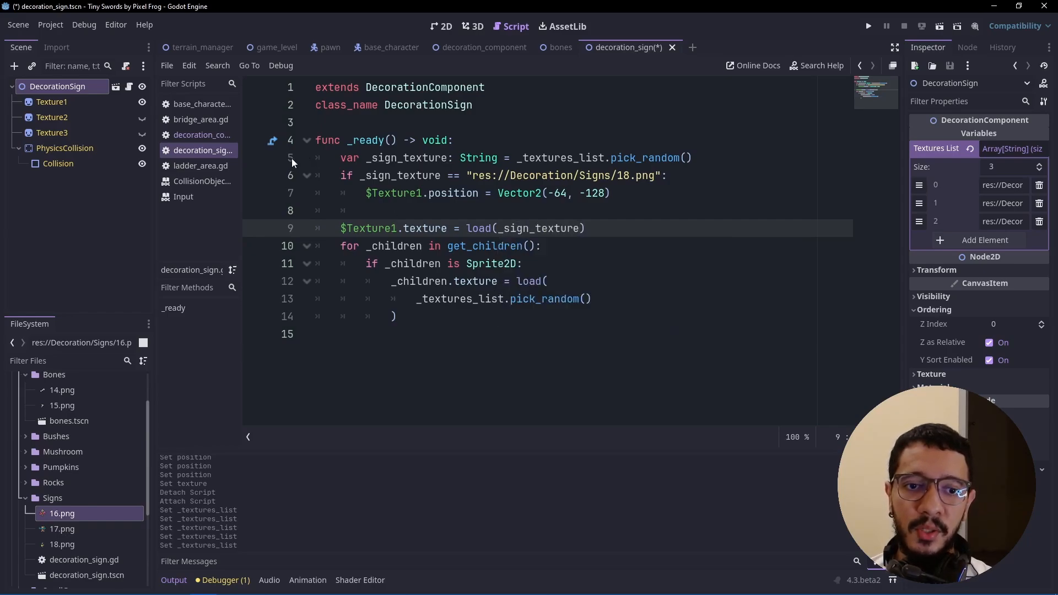
- Delete the for loop over get_children() from the end of _ready and save the script
{"action": "left_click_drag", "start_coordinate": [407, 334], "coordinate": [603, 232]}
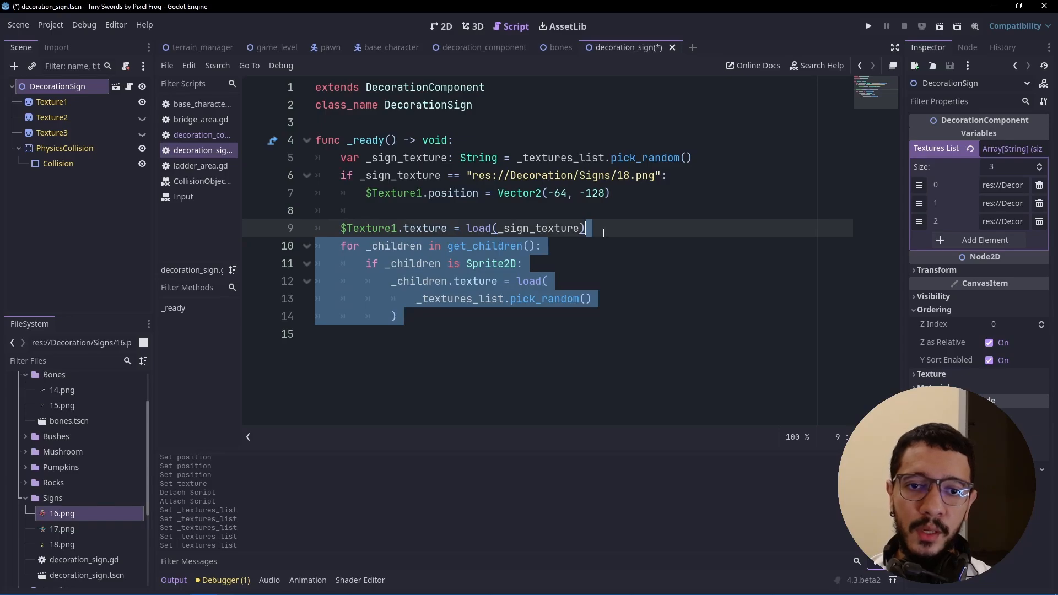
{"action": "key", "text": "BackSpace"}
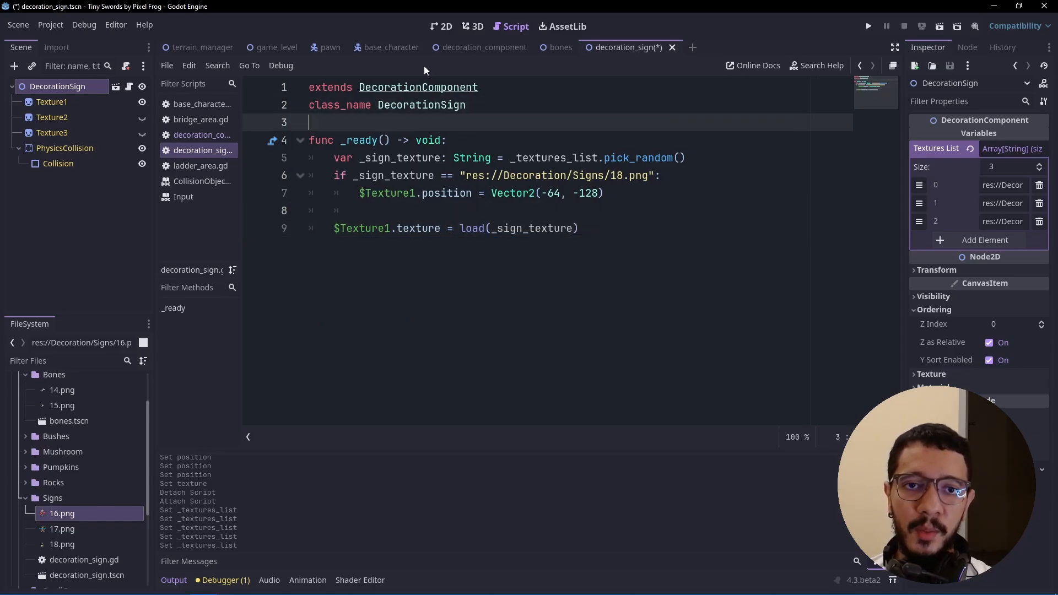
{"action": "key", "text": "ctrl+s"}
- Clear the texture assigned to the Texture1 sprite in the 2D view of the sign scene
{"action": "left_click", "coordinate": [441, 25]}
{"action": "scroll", "coordinate": [307, 197], "scroll_direction": "down", "scroll_amount": 2}
{"action": "left_click", "coordinate": [82, 102]}
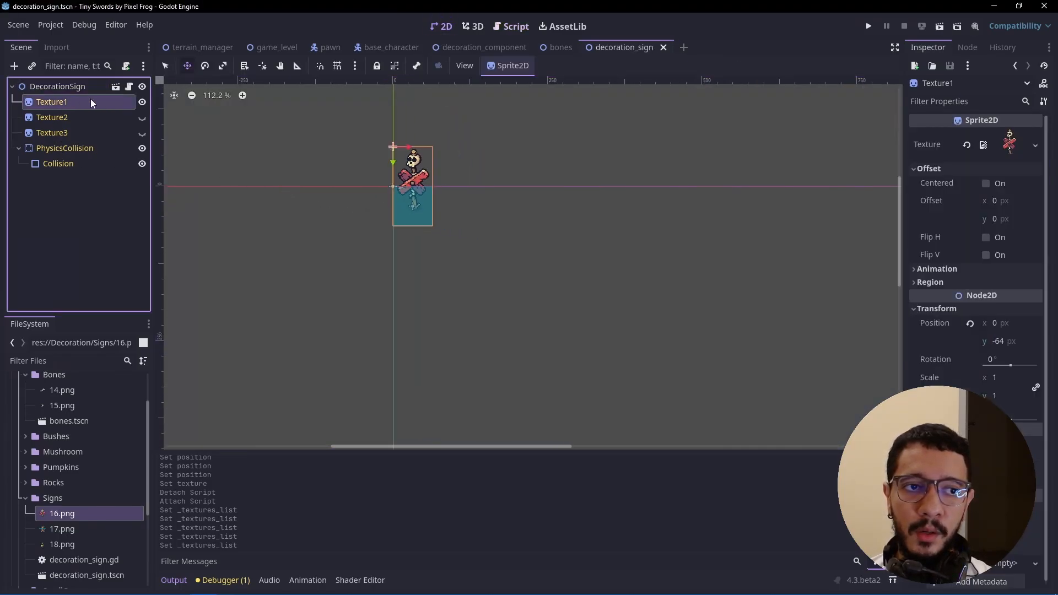
{"action": "left_click", "coordinate": [966, 144]}
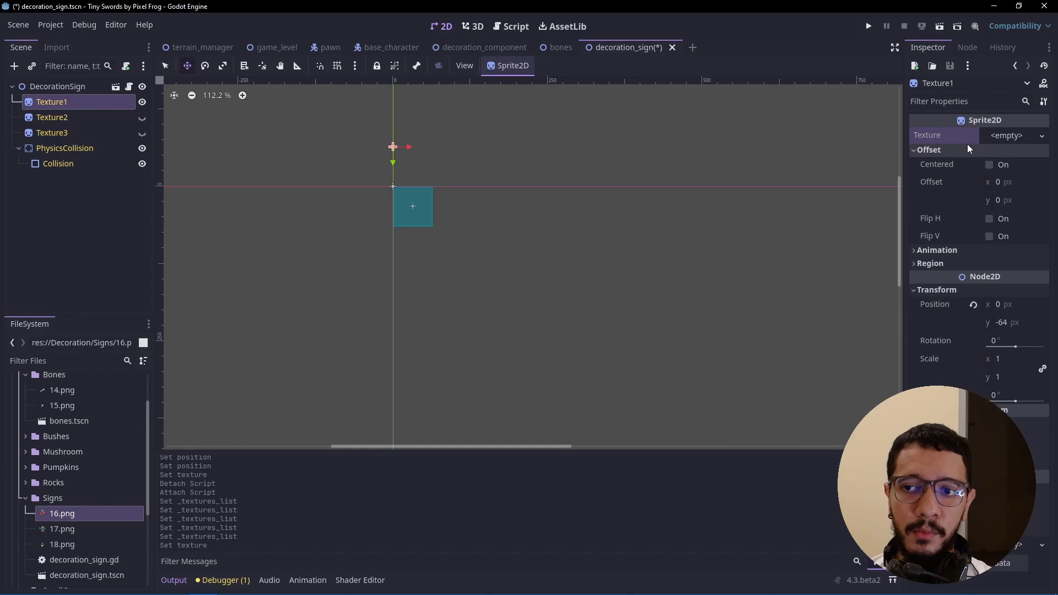
{"action": "left_click", "coordinate": [127, 217]}
- Temporarily move the DecorationSign root away from the origin, run the current scene, reload it to check the random sign textures, and close it
{"action": "left_click", "coordinate": [71, 87]}
{"action": "left_click_drag", "start_coordinate": [333, 204], "coordinate": [496, 341]}
{"action": "left_click", "coordinate": [940, 28]}
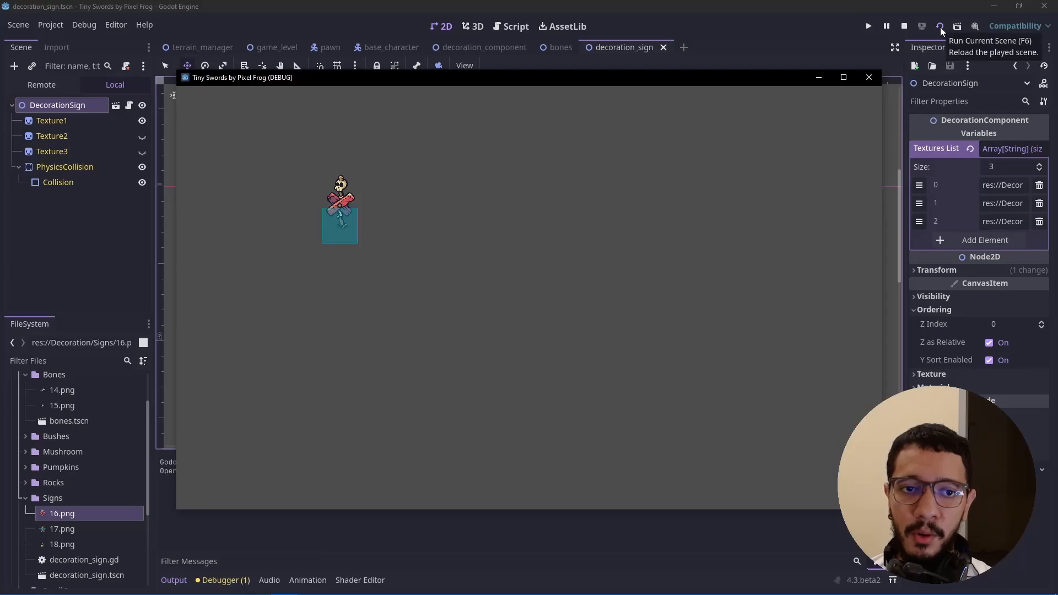
{"action": "left_click", "coordinate": [939, 27]}
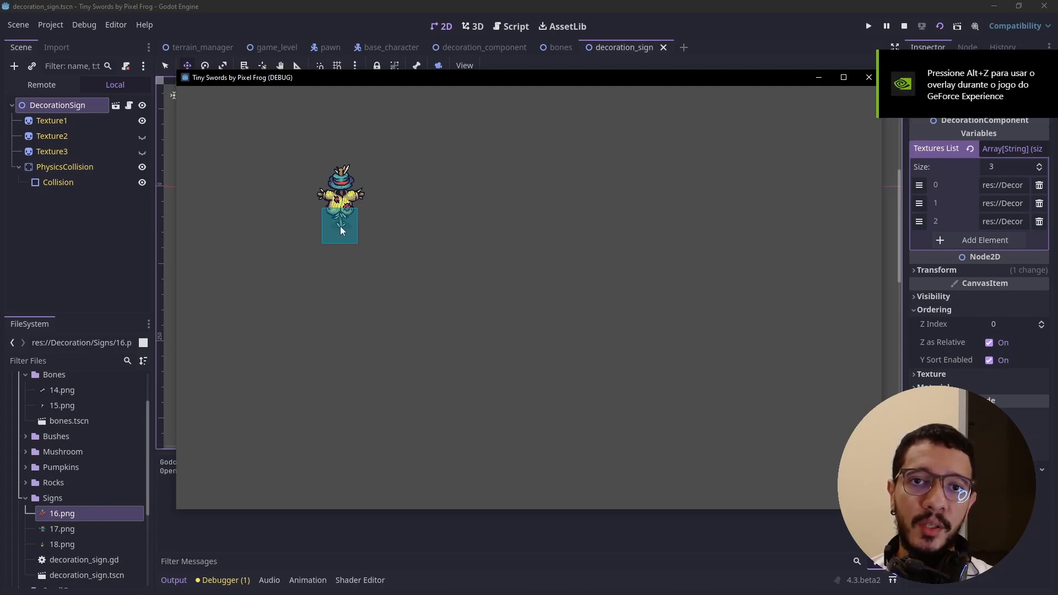
{"action": "left_click", "coordinate": [861, 78]}
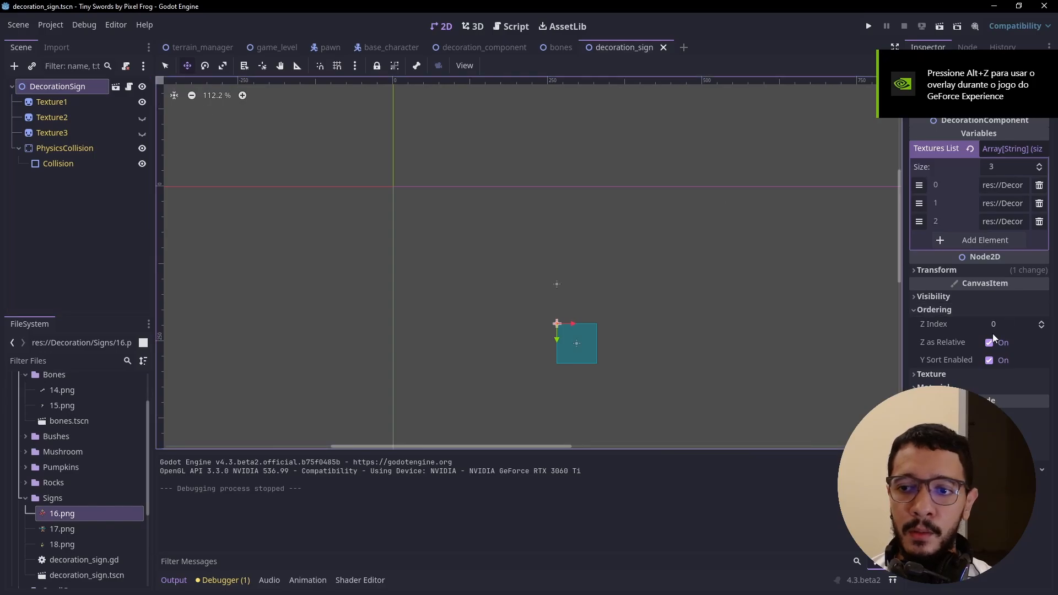
- Reset the DecorationSign root's position to 0, 0 and save the scene
{"action": "left_click", "coordinate": [935, 270]}
{"action": "left_click", "coordinate": [975, 285]}
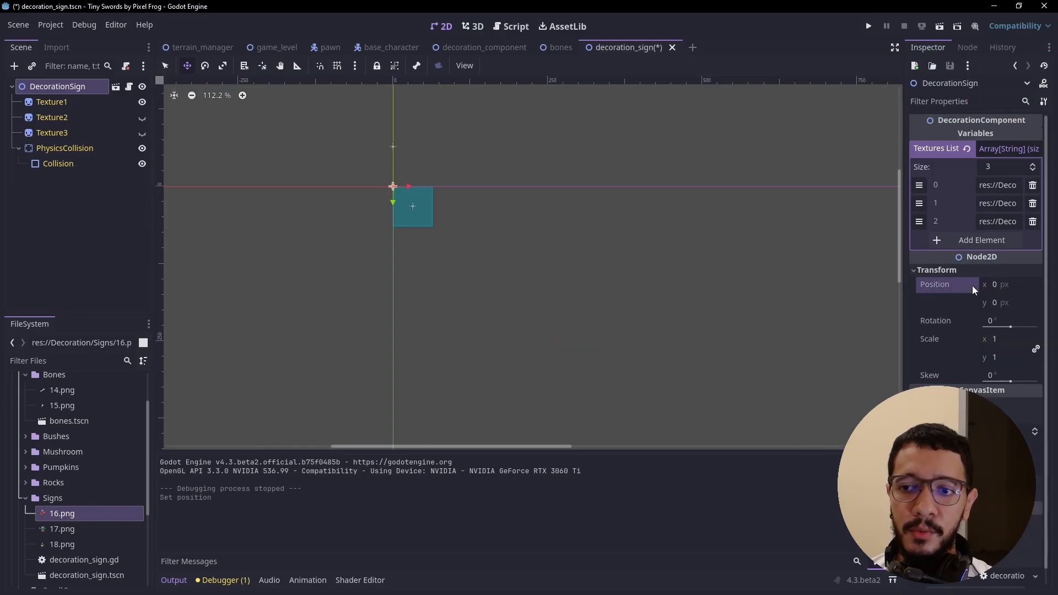
{"action": "left_click", "coordinate": [871, 285]}
{"action": "key", "text": "ctrl+s"}
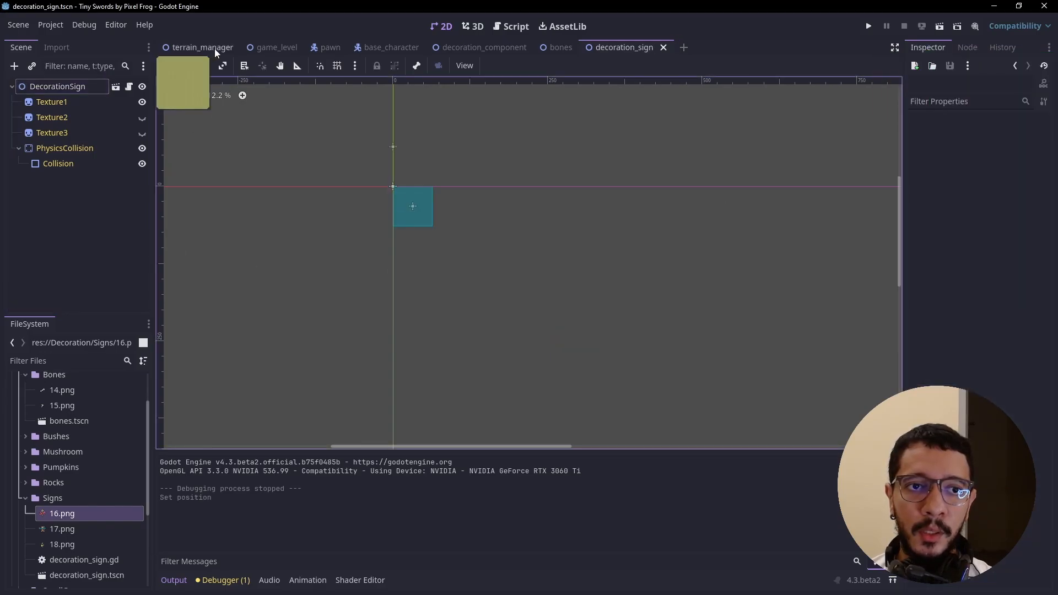
- In the game_level scene, instantiate decoration_sign.tscn as a child of the Decorations node
{"action": "left_click", "coordinate": [269, 47]}
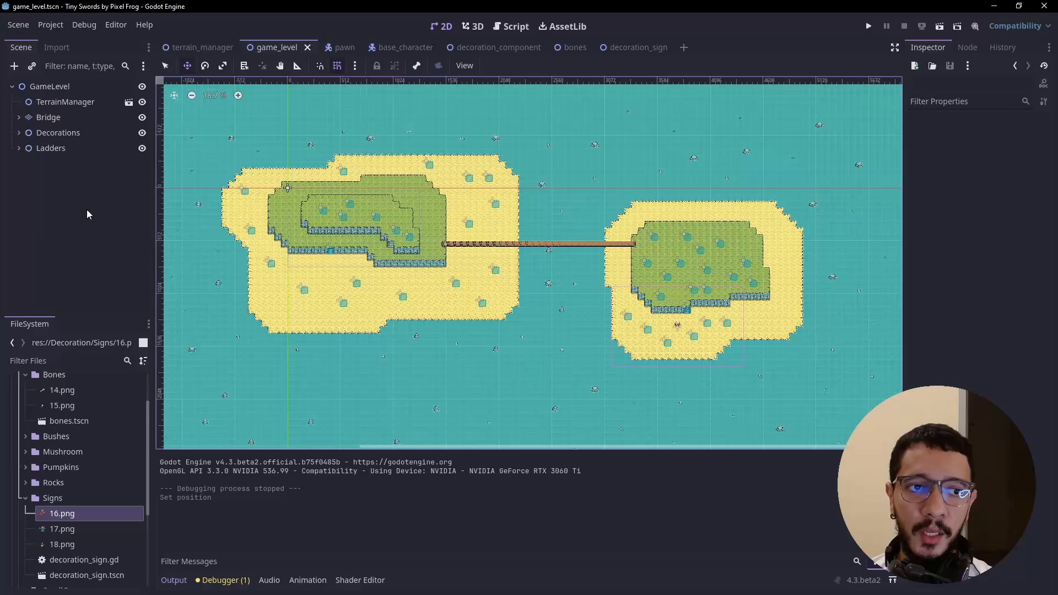
{"action": "left_click", "coordinate": [19, 133]}
{"action": "left_click", "coordinate": [57, 132]}
{"action": "left_click", "coordinate": [32, 66]}
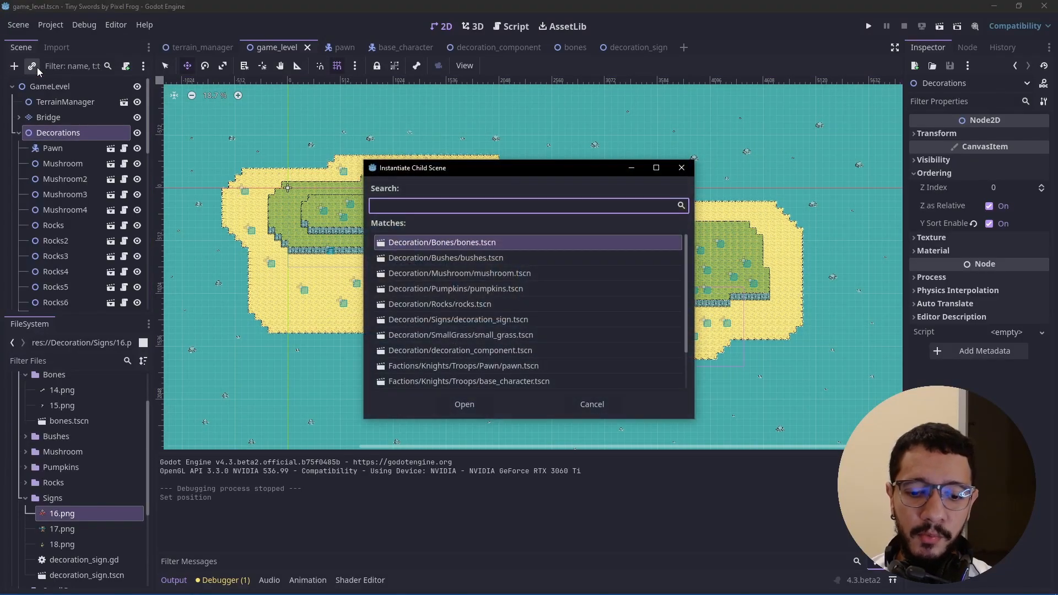
{"action": "type", "text": "sig"}
{"action": "key", "text": "Return"}
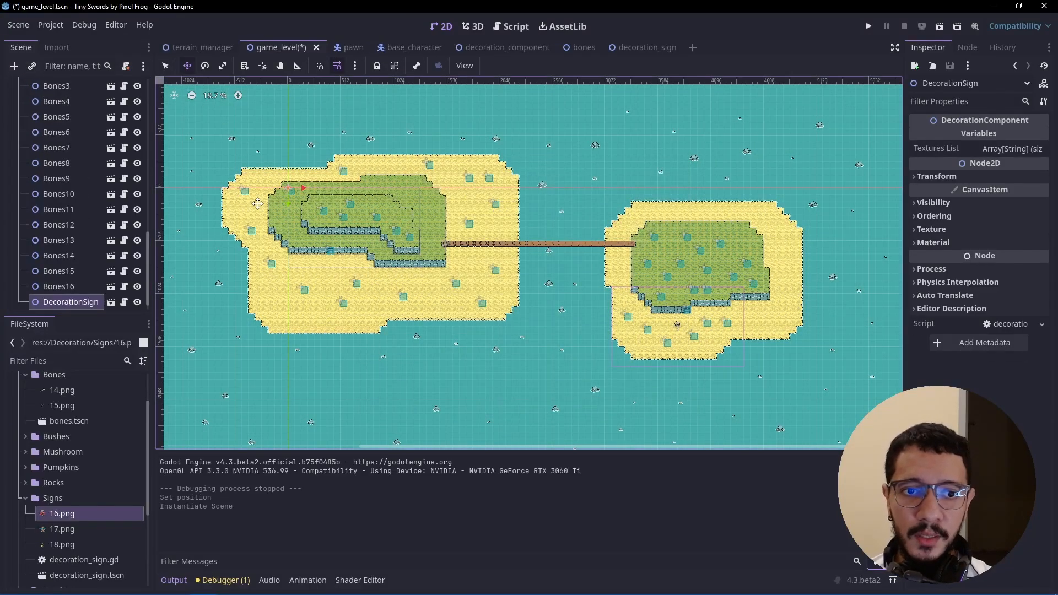
- Place the sign at (128, 384) and add three duplicates at (1408, 576), (896, 896) and (3776, 1024)
{"action": "left_click_drag", "start_coordinate": [258, 204], "coordinate": [679, 326]}
{"action": "key", "text": "ctrl+d"}
{"action": "key", "text": "ctrl+d"}
{"action": "key", "text": "ctrl+d"}
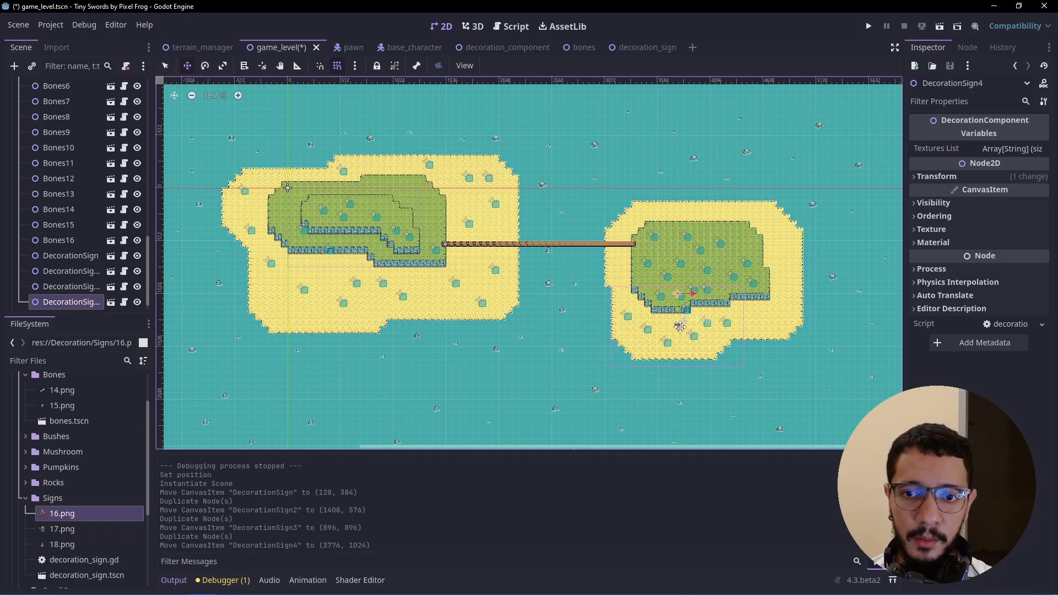
- Run the game level and walk the pawn around the sign above the ladder to examine its drawing order and collision
{"action": "left_click", "coordinate": [939, 26]}
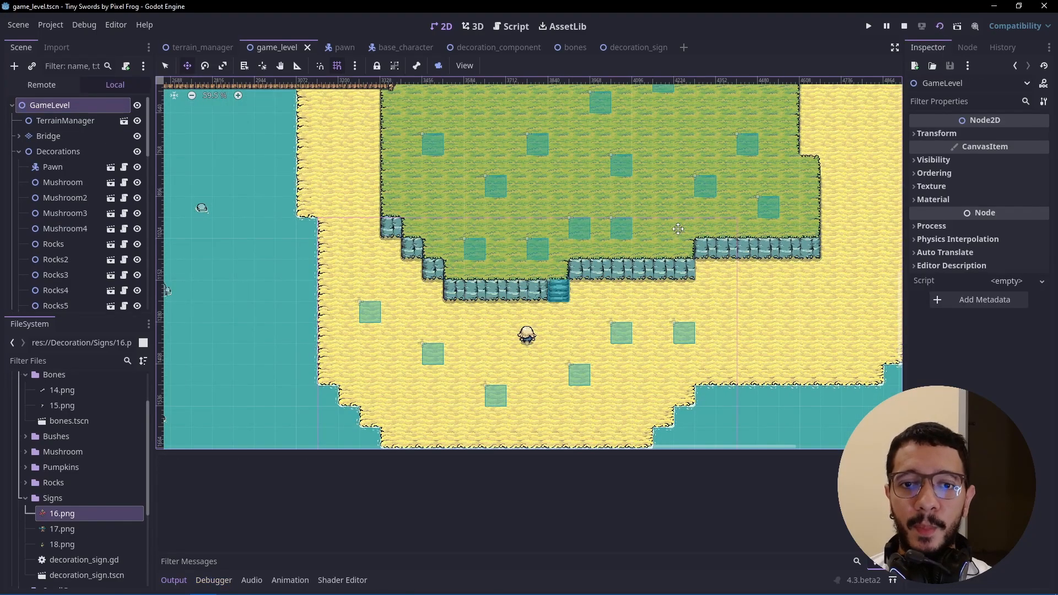
{"action": "key", "text": "d"}
{"action": "key", "text": "w"}
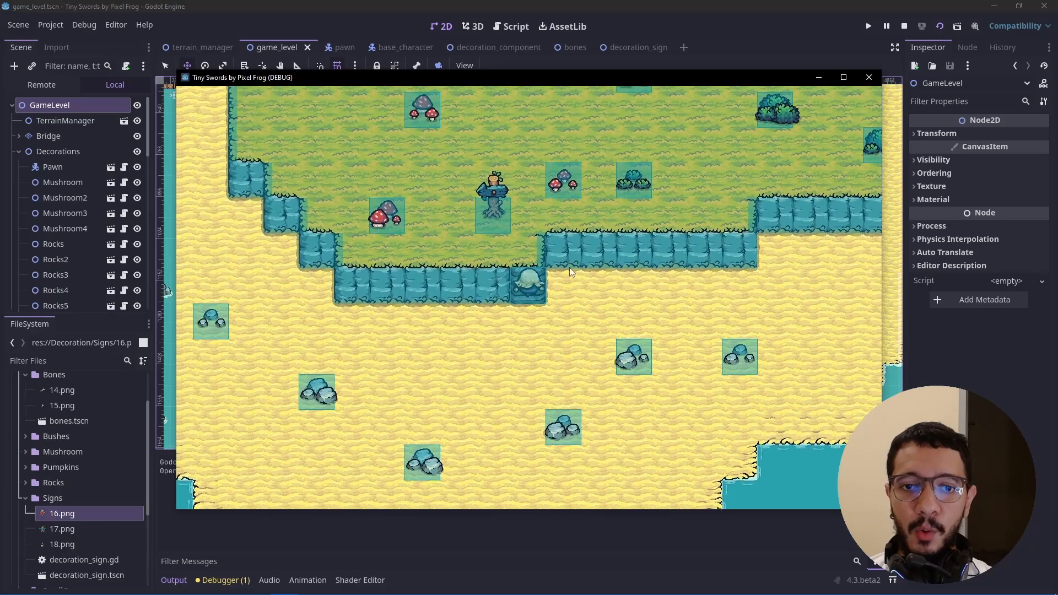
{"action": "key", "text": "a"}
{"action": "key", "text": "w"}
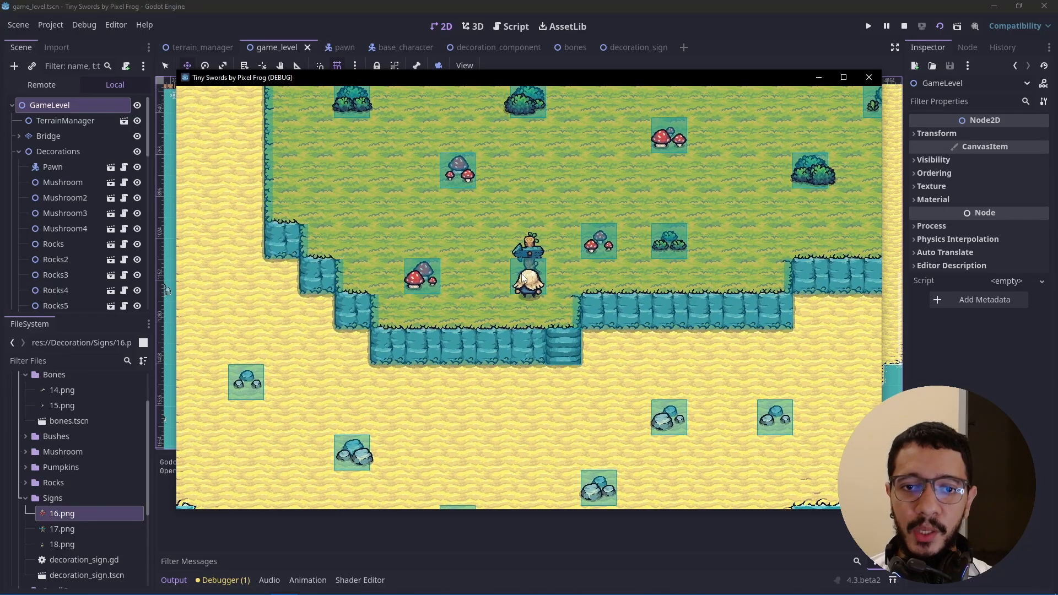
{"action": "key", "text": "a"}
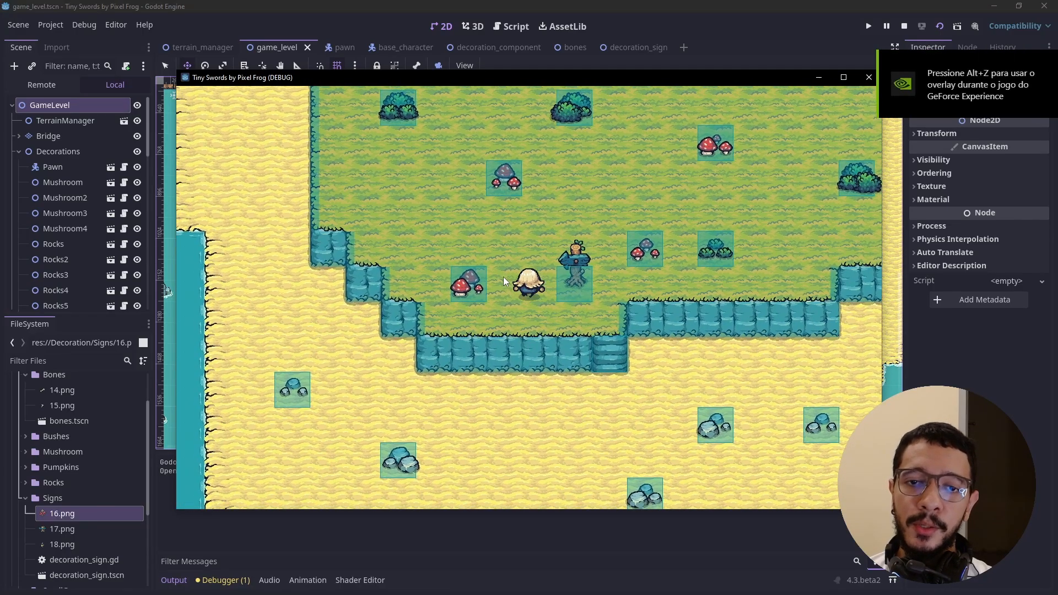
{"action": "key", "text": "w"}
{"action": "key", "text": "d"}
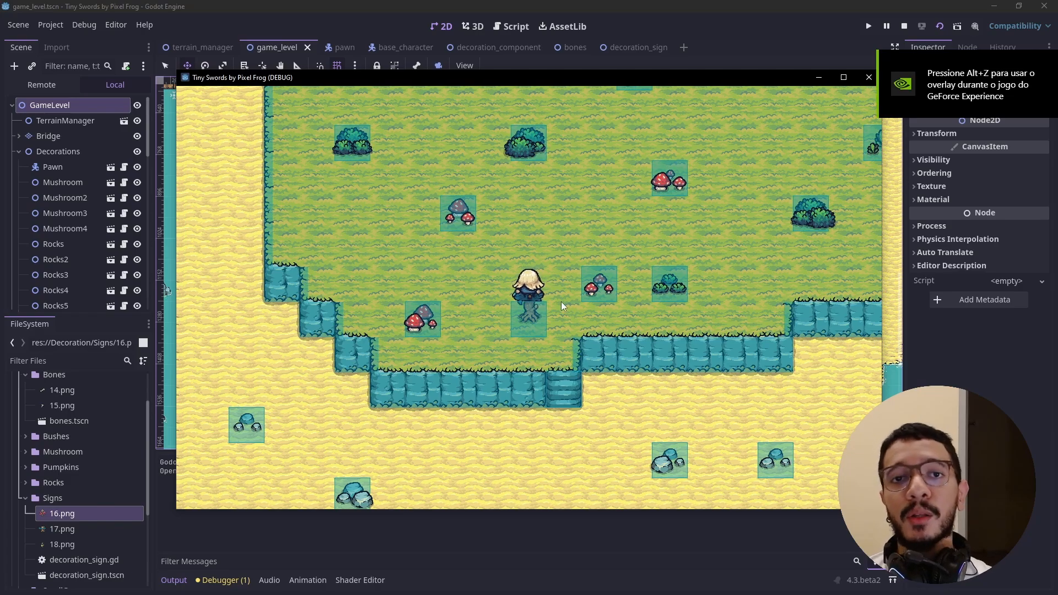
{"action": "key", "text": "w"}
{"action": "key", "text": "d"}
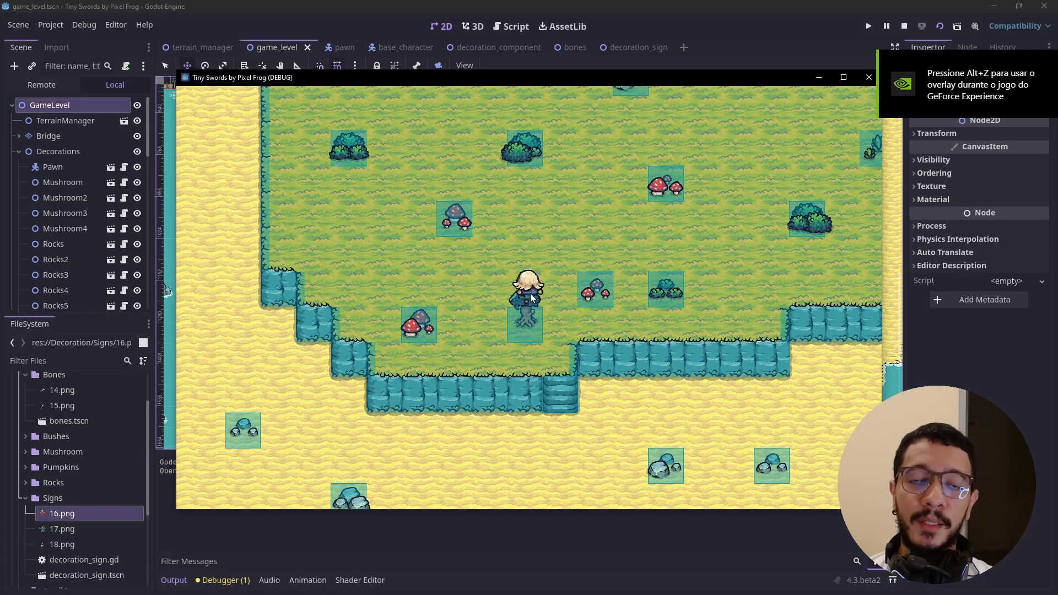
{"action": "key", "text": "a"}
{"action": "key", "text": "s"}
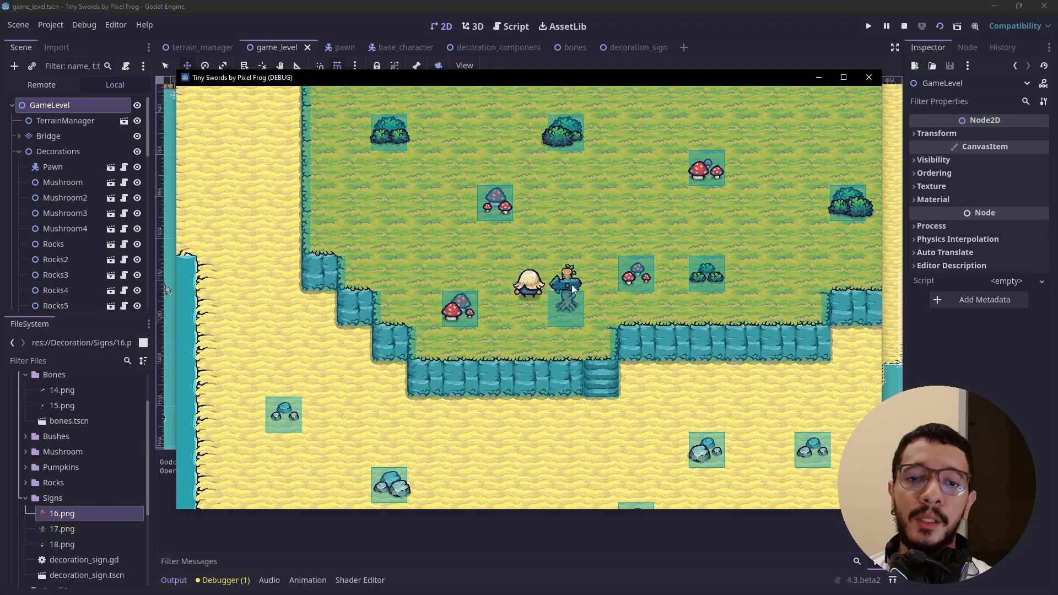
{"action": "key", "text": "a"}
{"action": "key", "text": "s"}
{"action": "key", "text": "w"}
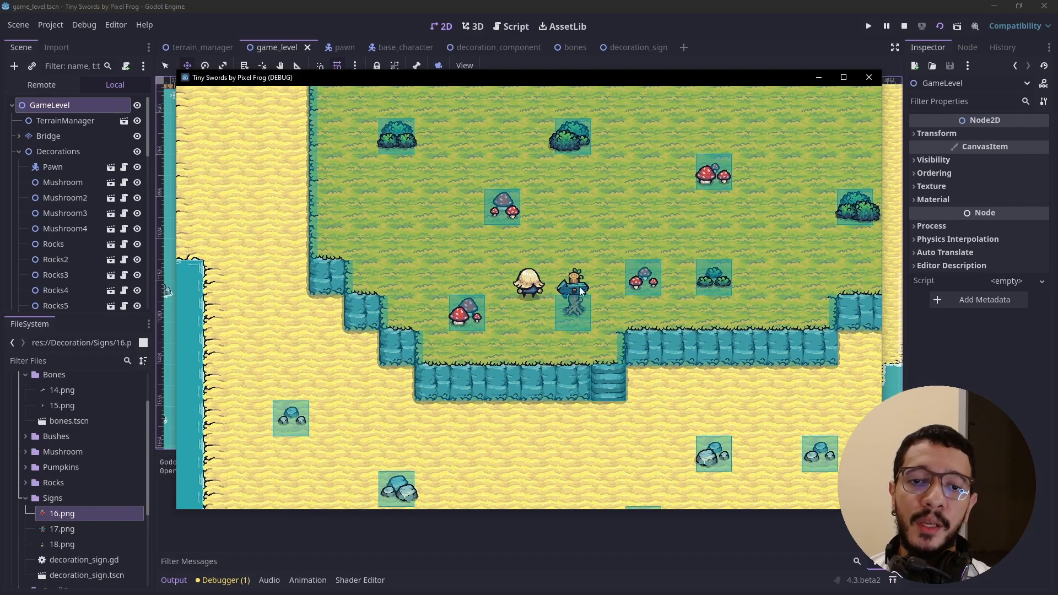
- Stop the game and check the Y Sort Enabled setting on the Decorations node and on the first Mushroom instance
{"action": "left_click", "coordinate": [869, 77]}
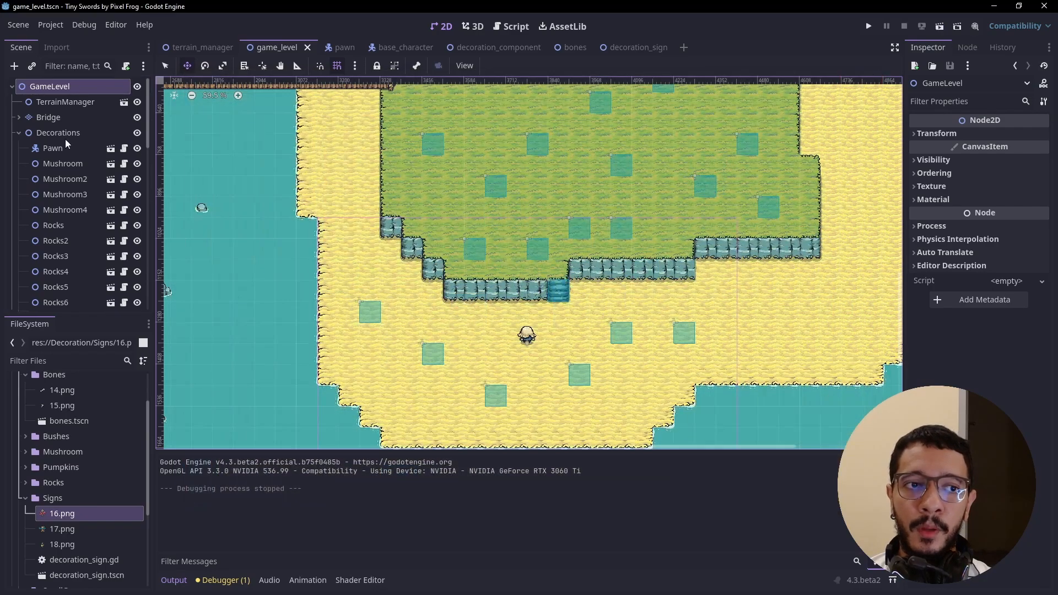
{"action": "left_click", "coordinate": [50, 134]}
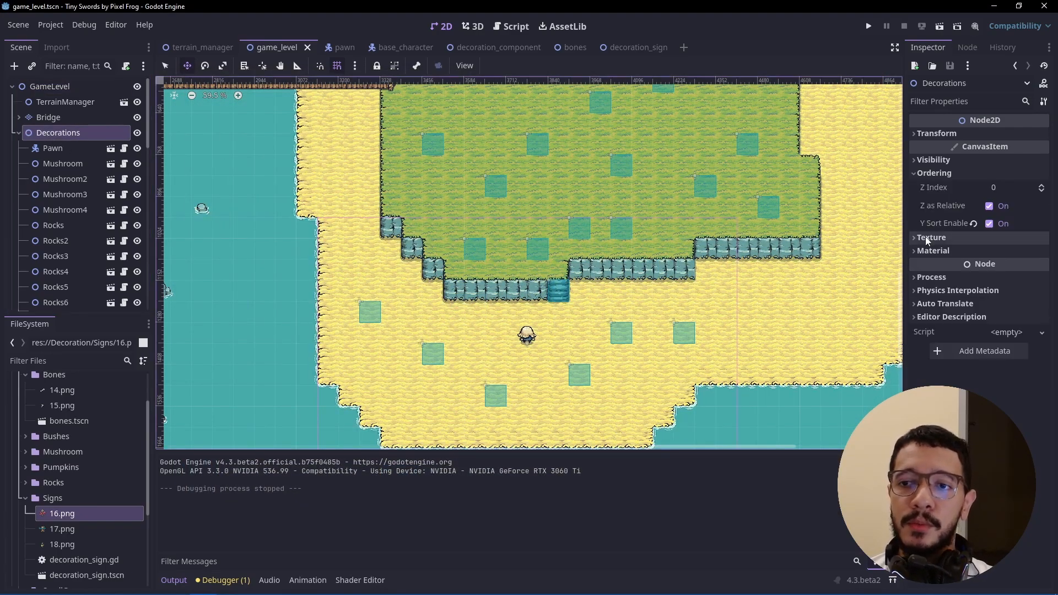
{"action": "mouse_move", "coordinate": [945, 221]}
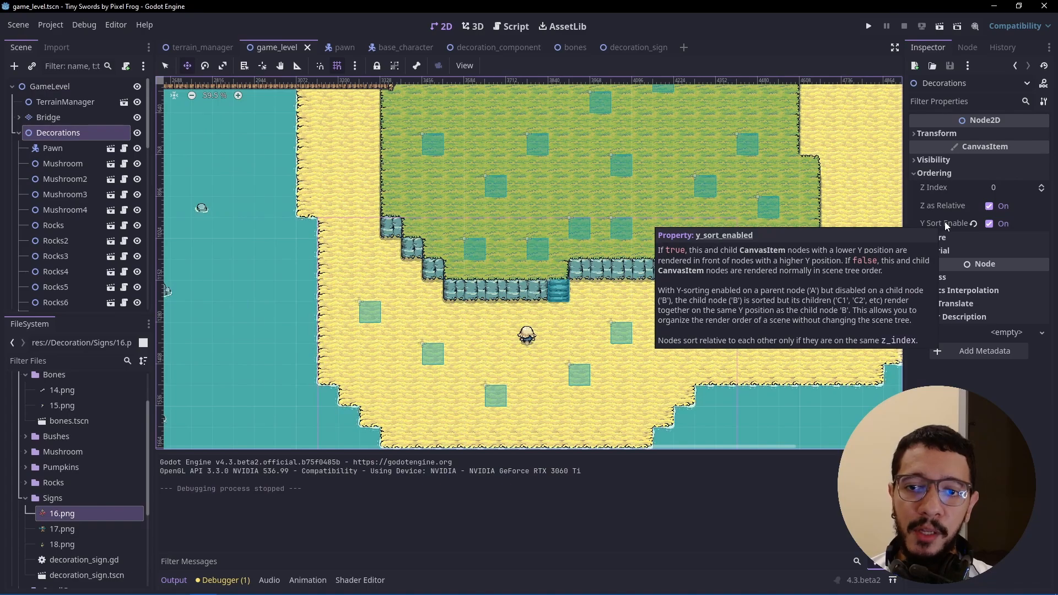
{"action": "left_click", "coordinate": [59, 163]}
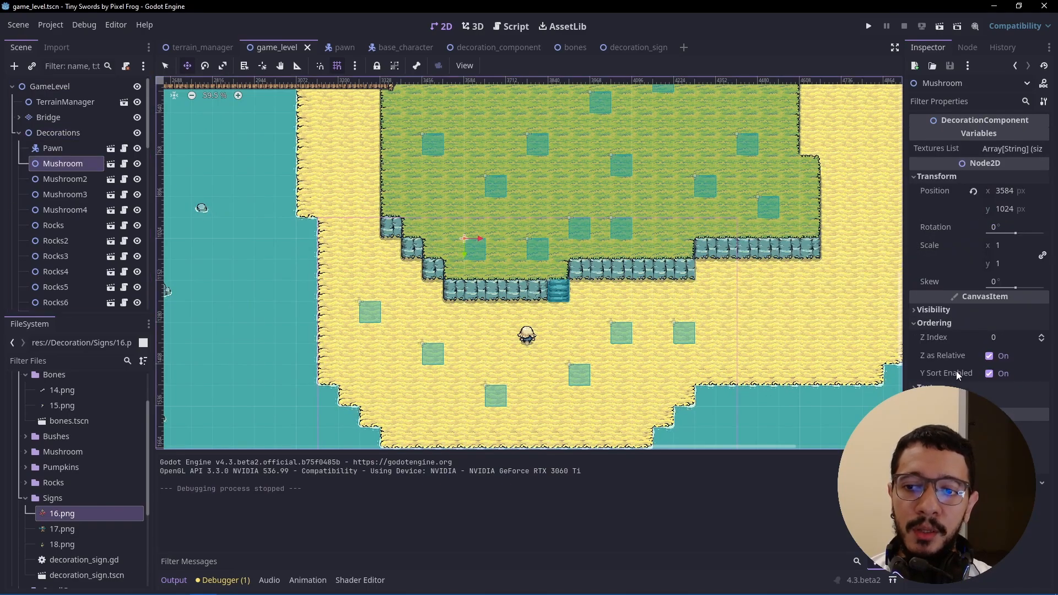
{"action": "mouse_move", "coordinate": [950, 372]}
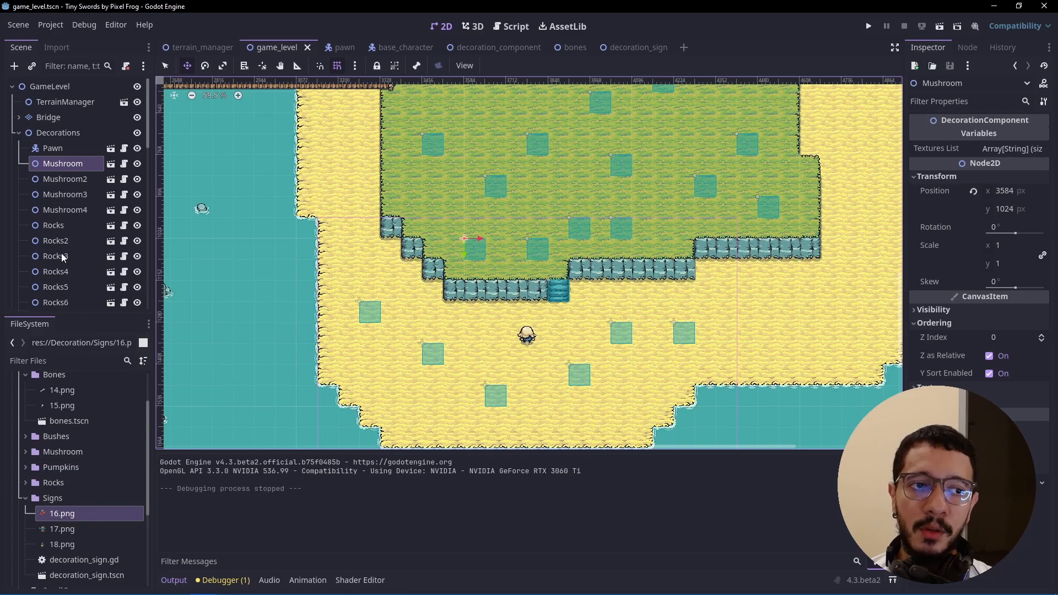
- Open the mushroom scene's base decoration_component scene, reset Y Sort Enabled to off on its root node, and save
{"action": "left_click", "coordinate": [110, 165]}
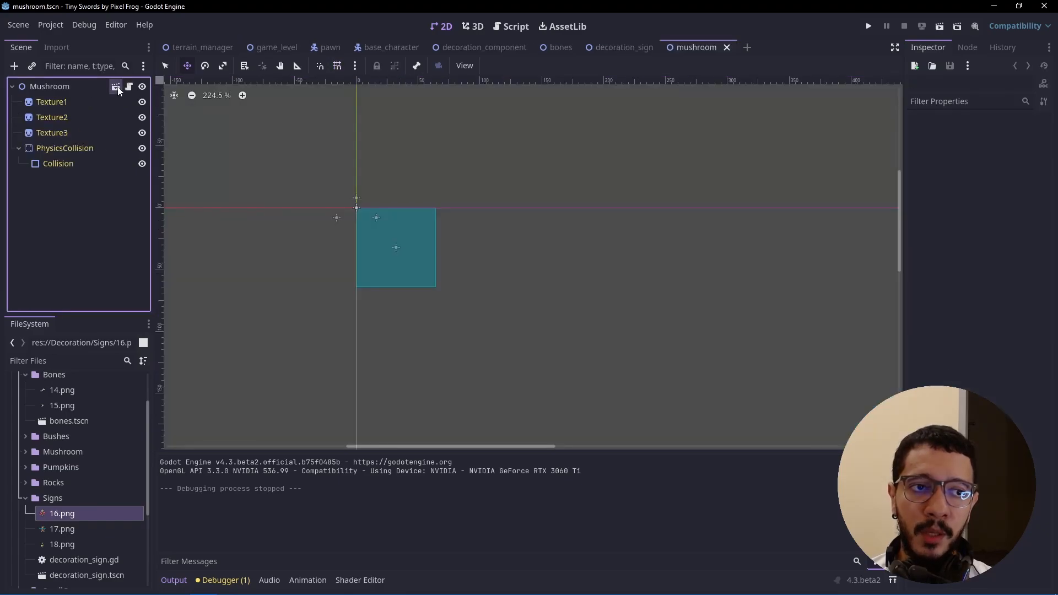
{"action": "left_click", "coordinate": [115, 87]}
{"action": "left_click", "coordinate": [59, 88]}
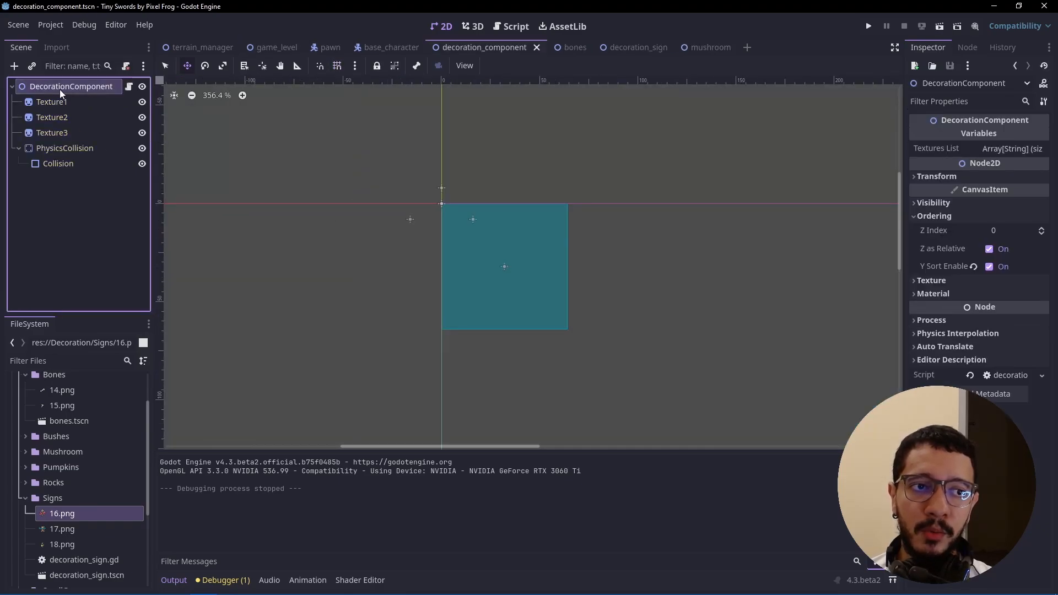
{"action": "left_click", "coordinate": [973, 266]}
{"action": "key", "text": "ctrl+s"}
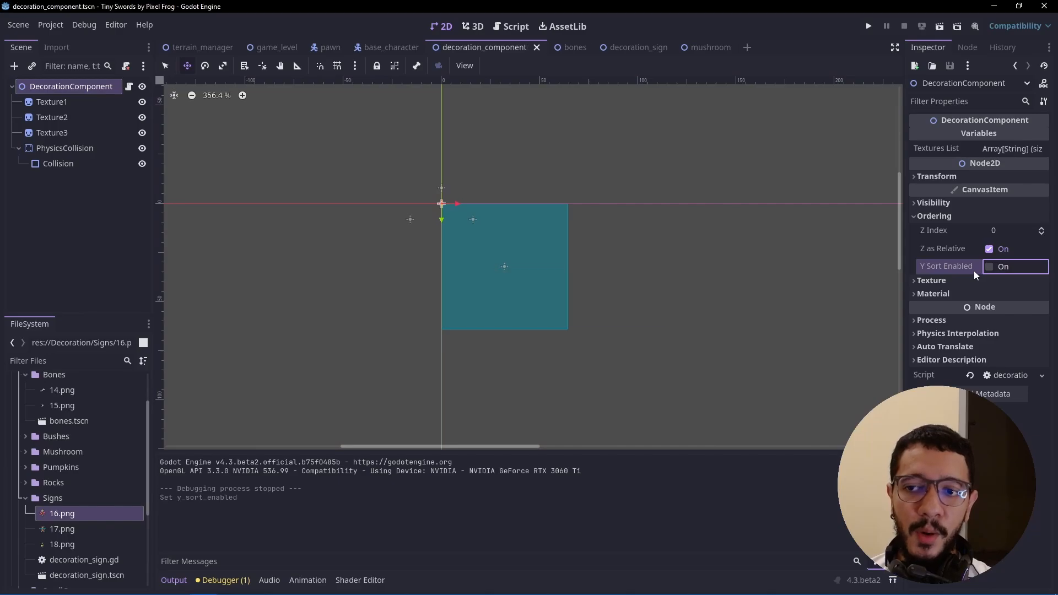
- In game_level, select every decoration instance from the first Mushroom to the last DecorationSign and reset their Y Sort Enabled to off
{"action": "left_click", "coordinate": [277, 47]}
{"action": "left_click", "coordinate": [92, 168]}
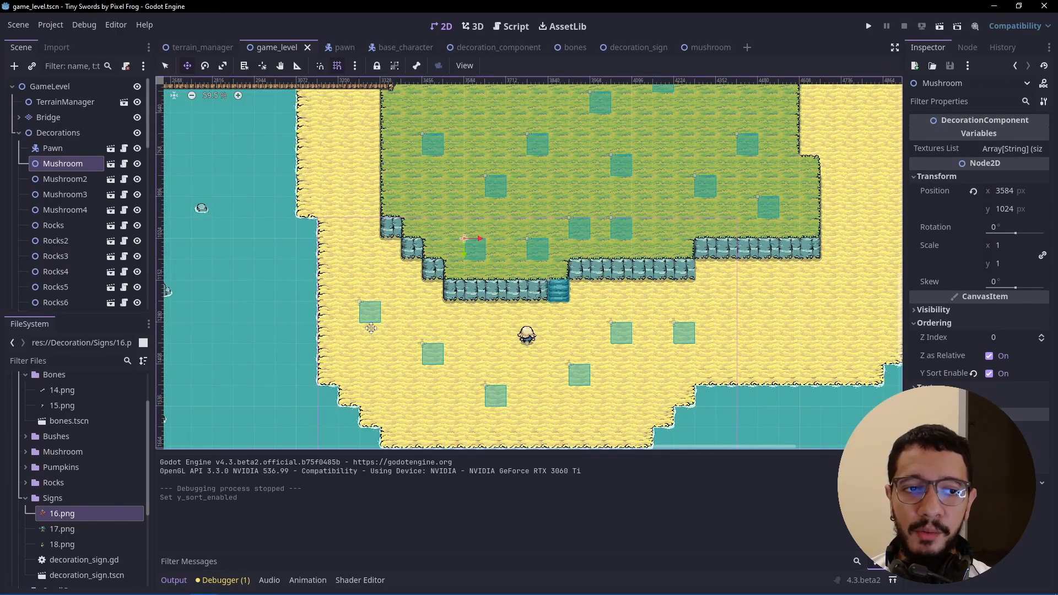
{"action": "scroll", "coordinate": [163, 331], "scroll_direction": "down", "scroll_amount": 1}
{"action": "scroll", "coordinate": [55, 270], "scroll_direction": "down", "scroll_amount": 10}
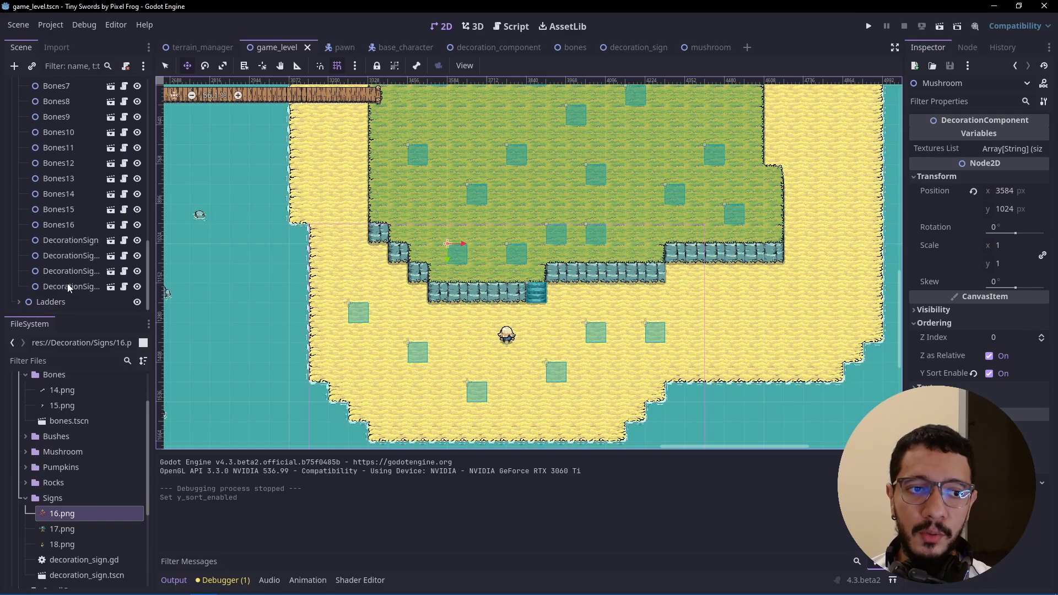
{"action": "left_click", "coordinate": [68, 286], "text": "shift"}
{"action": "left_click", "coordinate": [945, 217]}
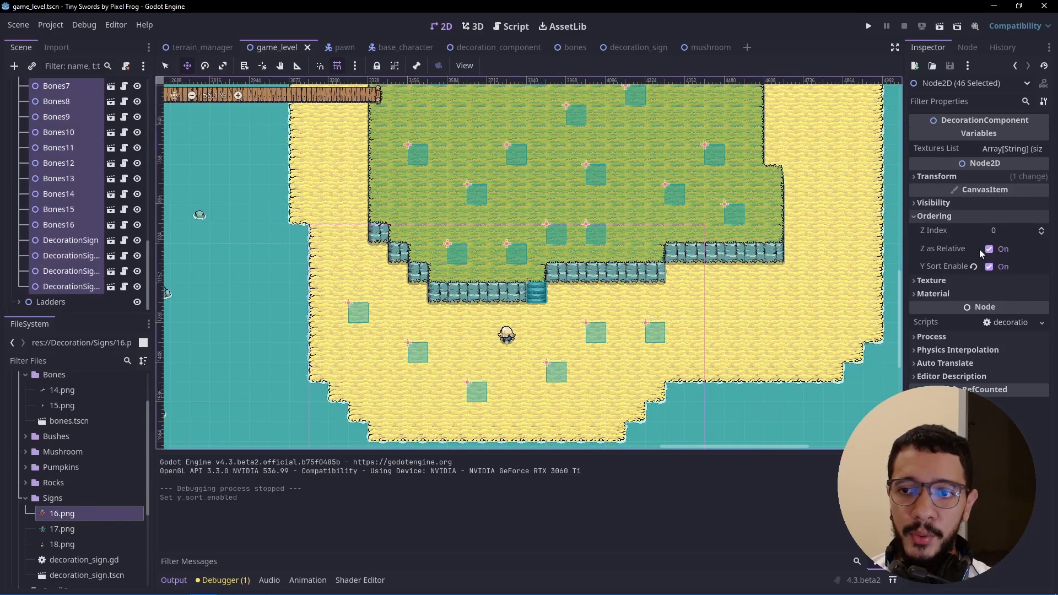
{"action": "left_click", "coordinate": [975, 266]}
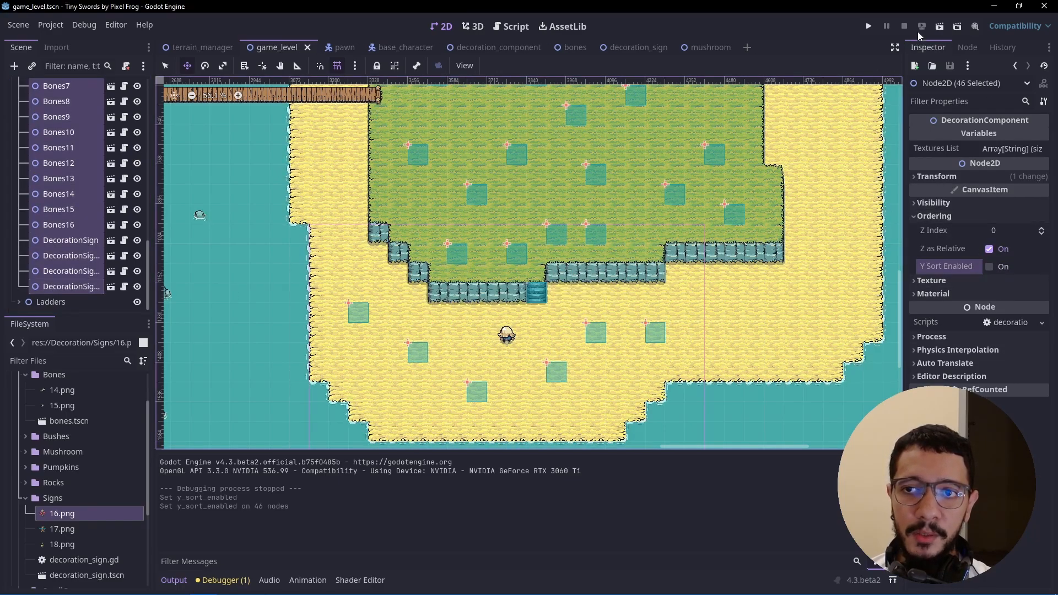
- Run the game level and walk the pawn around the sign above the ladder to examine its drawing order
{"action": "left_click", "coordinate": [945, 27]}
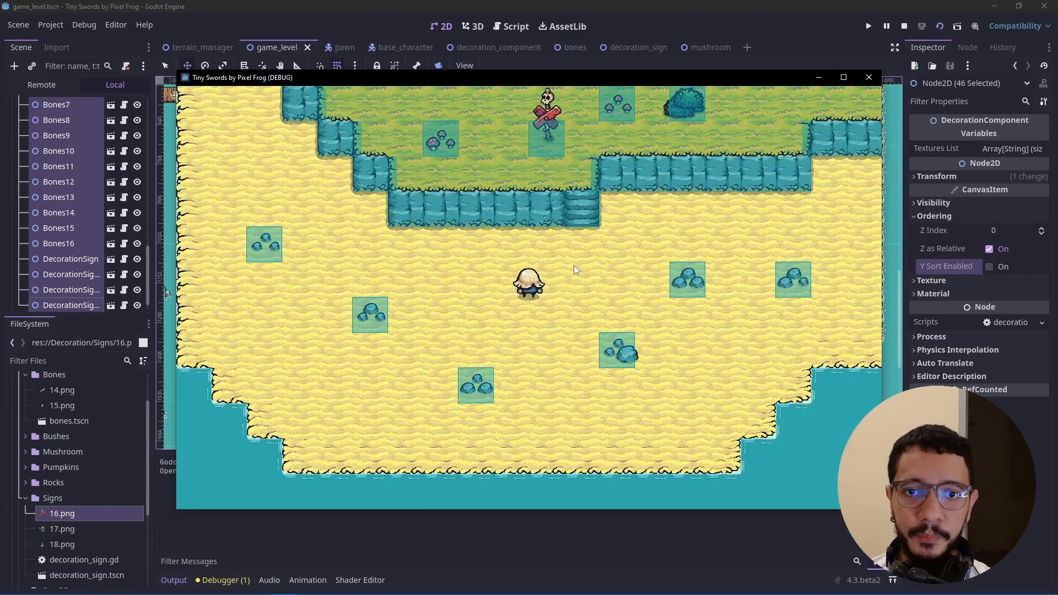
{"action": "key", "text": "w"}
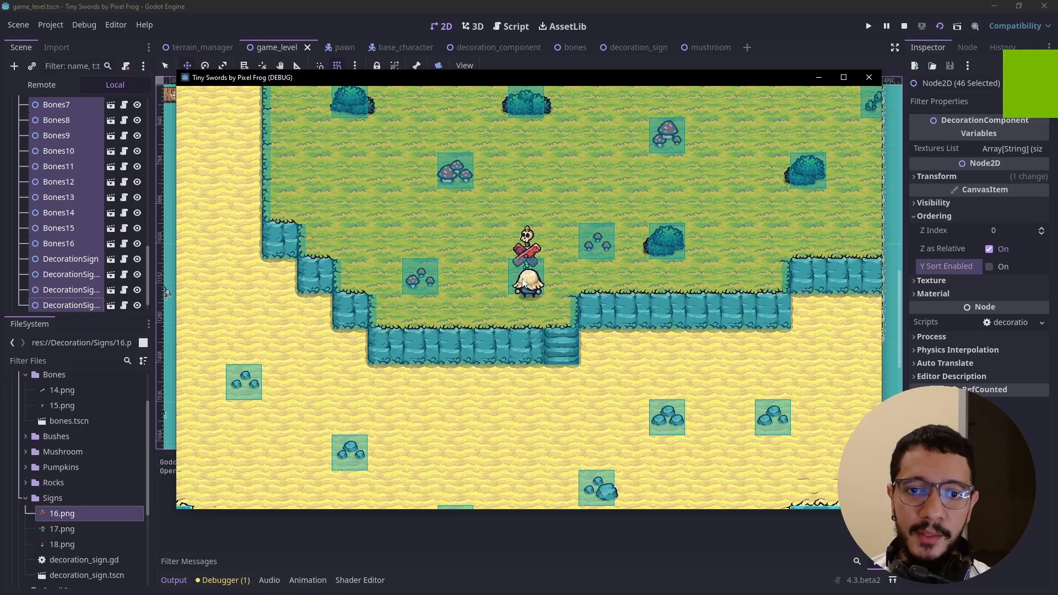
{"action": "key", "text": "a"}
{"action": "key", "text": "d"}
{"action": "key", "text": "a"}
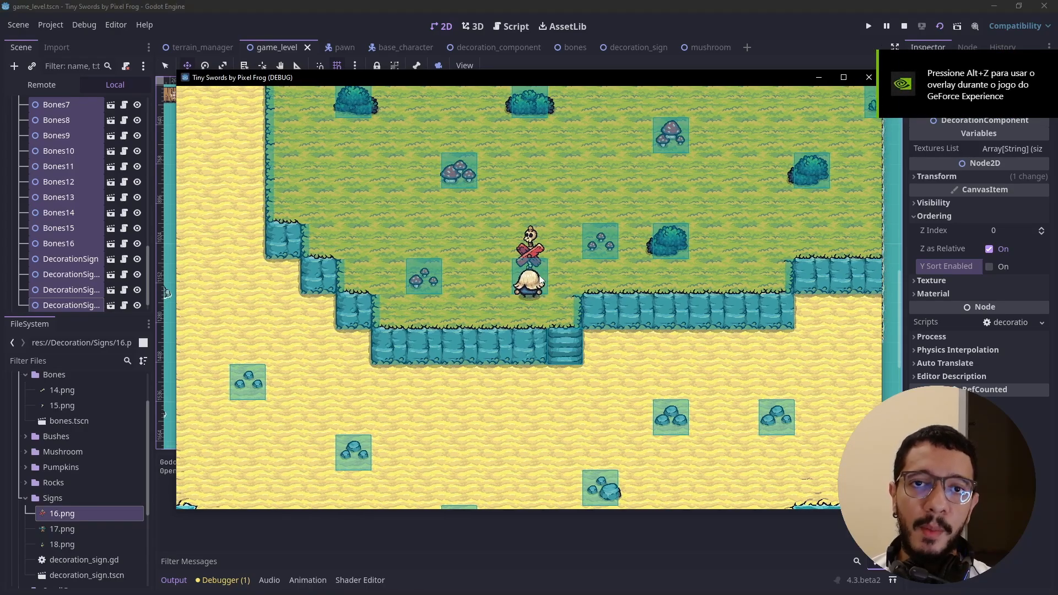
{"action": "key", "text": "w"}
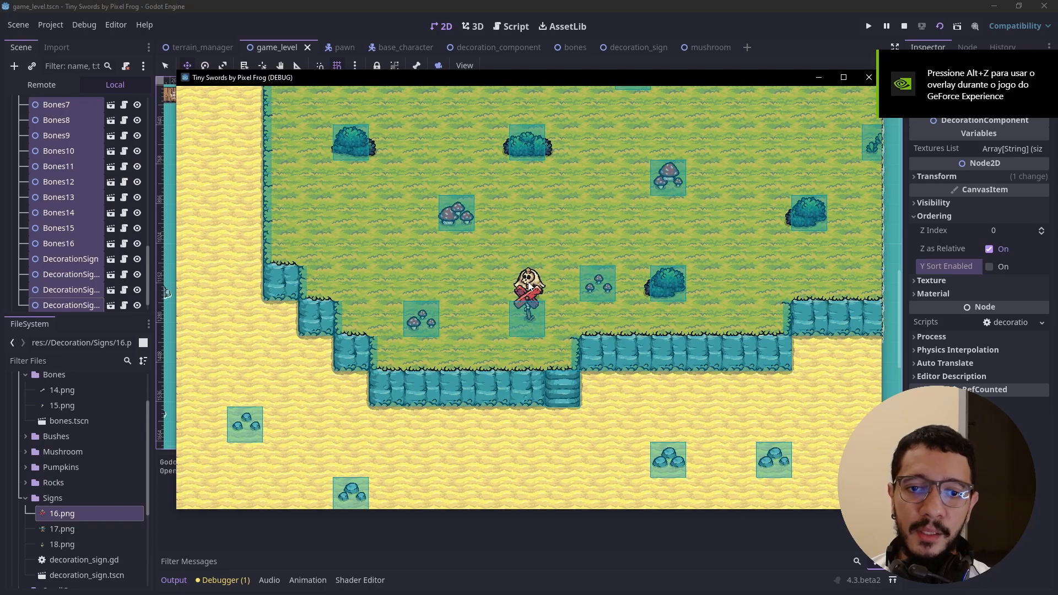
{"action": "key", "text": "d"}
{"action": "key", "text": "s"}
{"action": "key", "text": "a"}
{"action": "key", "text": "d"}
{"action": "key", "text": "w"}
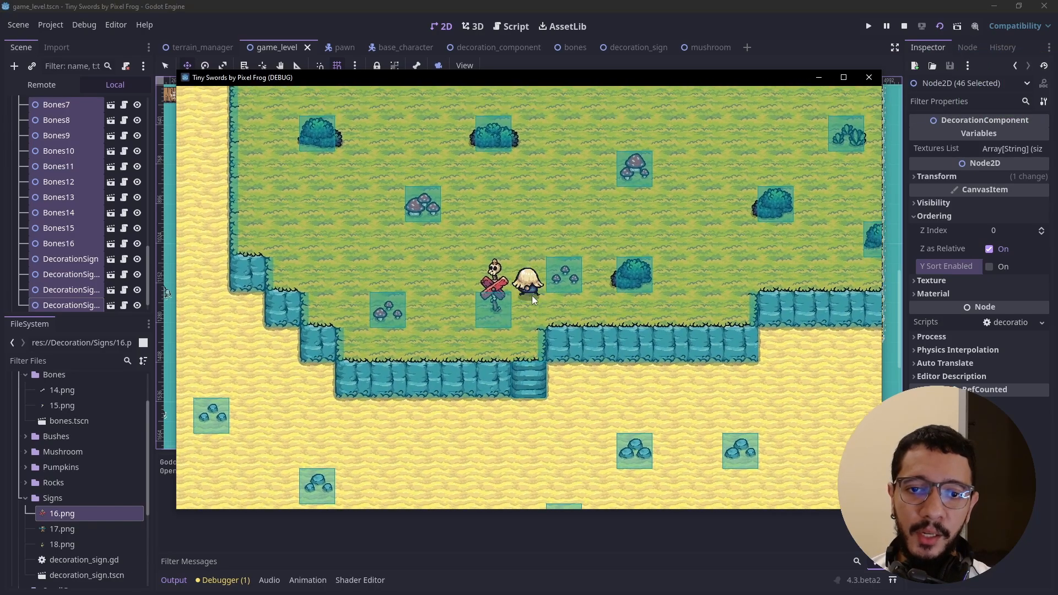
{"action": "key", "text": "a"}
{"action": "key", "text": "d"}
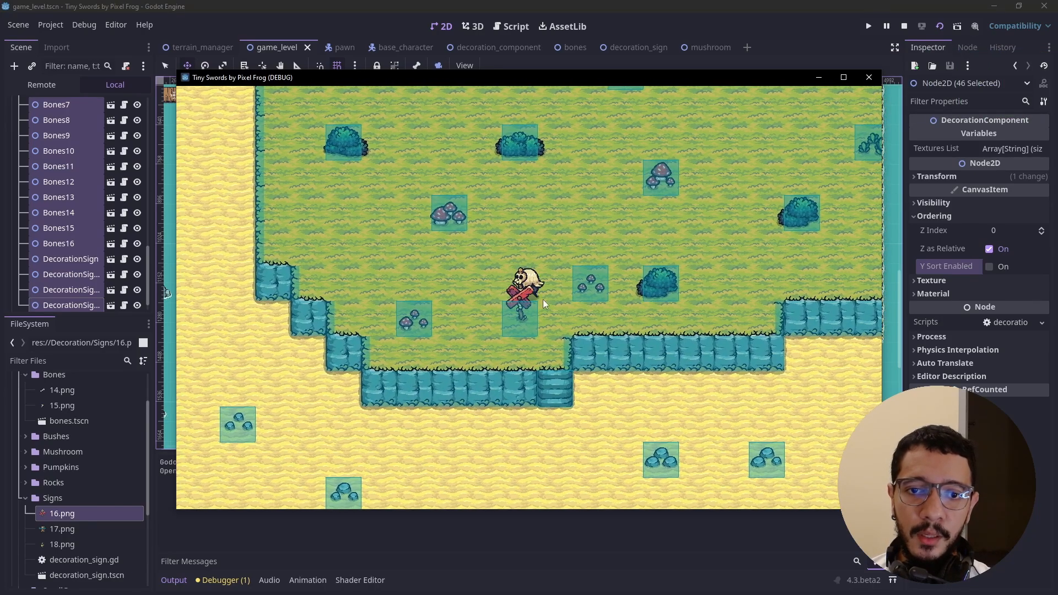
- Walk the pawn below, beside and above the nearby bush to examine its drawing order, then close the game
{"action": "key", "text": "s"}
{"action": "key", "text": "a"}
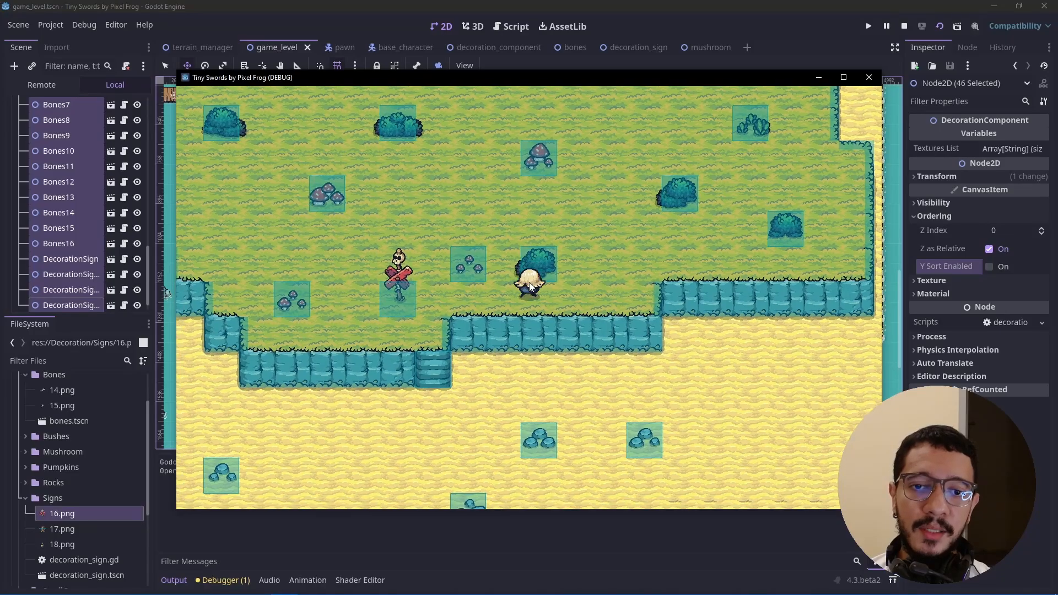
{"action": "key", "text": "w"}
{"action": "key", "text": "d"}
{"action": "key", "text": "s"}
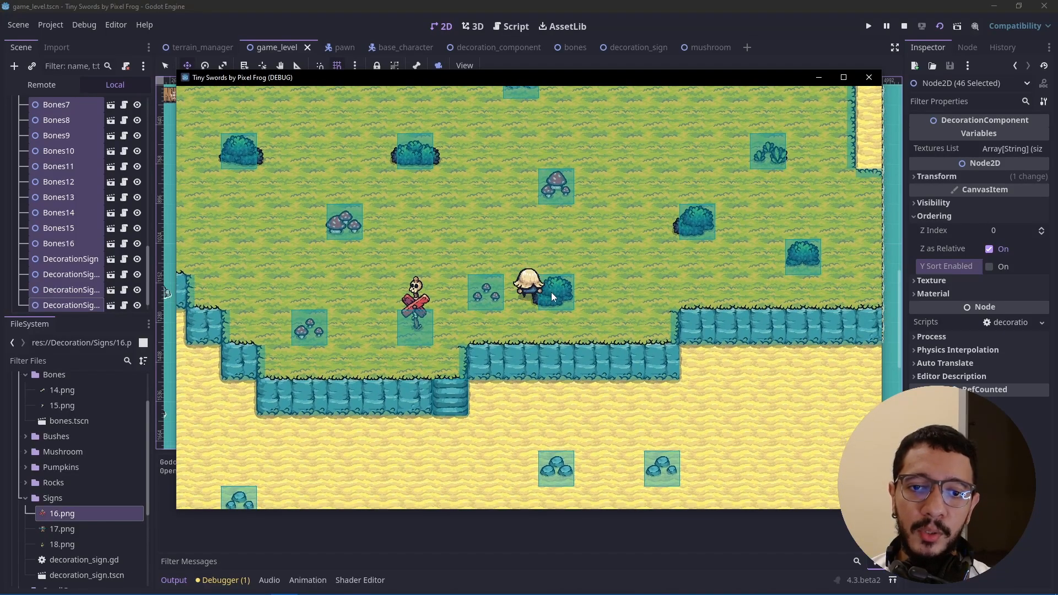
{"action": "key", "text": "w"}
{"action": "key", "text": "a"}
{"action": "key", "text": "w"}
{"action": "key", "text": "d"}
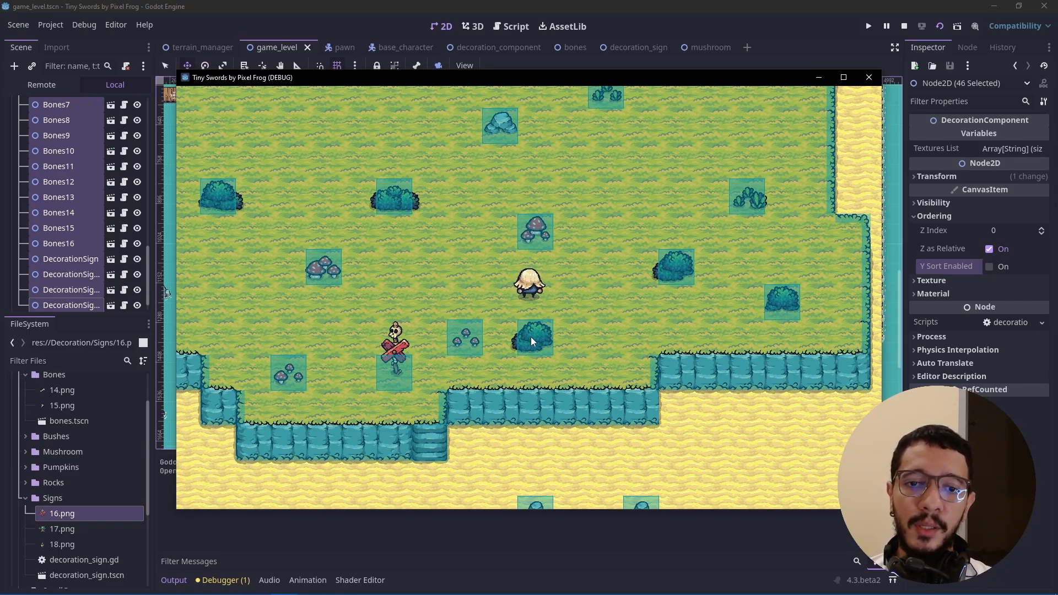
{"action": "key", "text": "s"}
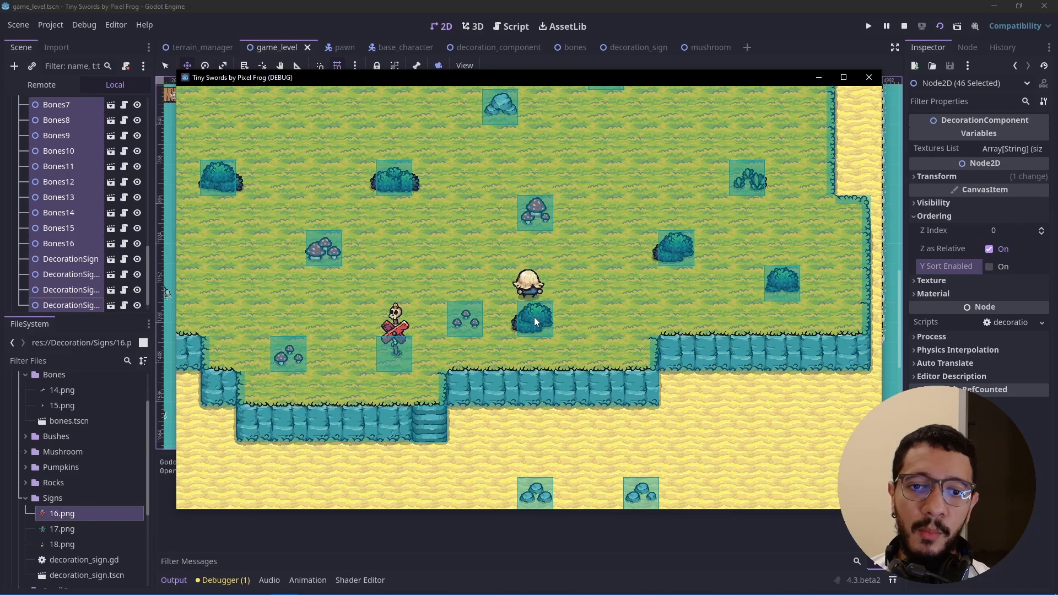
{"action": "left_click", "coordinate": [868, 77]}
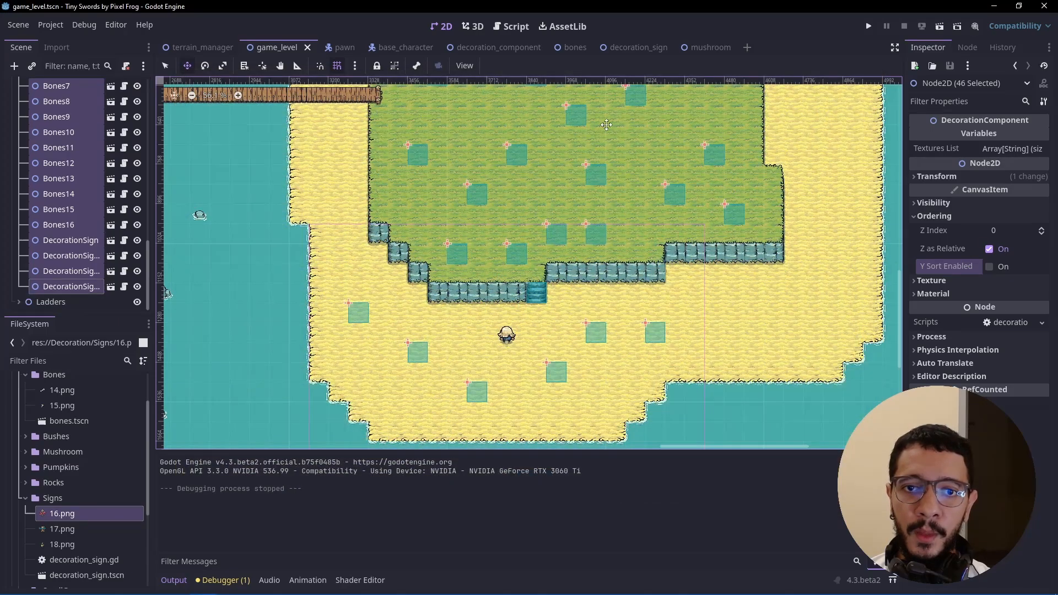
- In the decoration_component scene, assign the mushroom image 03.png as the texture of Texture1, Texture2 and Texture3
{"action": "left_click", "coordinate": [498, 48]}
{"action": "left_click", "coordinate": [52, 103]}
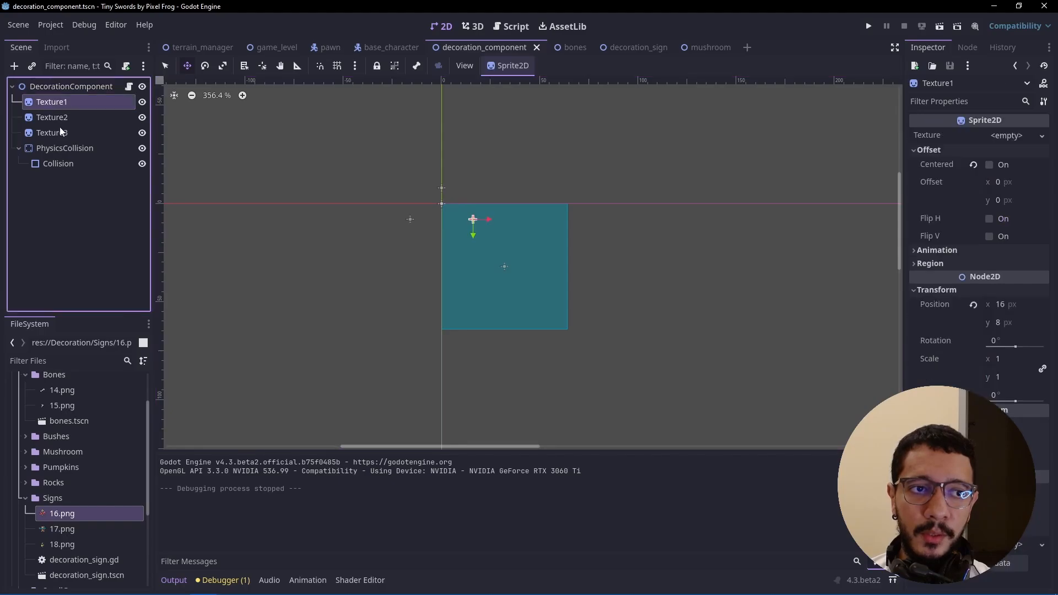
{"action": "left_click", "coordinate": [60, 133], "text": "shift"}
{"action": "scroll", "coordinate": [66, 459], "scroll_direction": "up", "scroll_amount": 3}
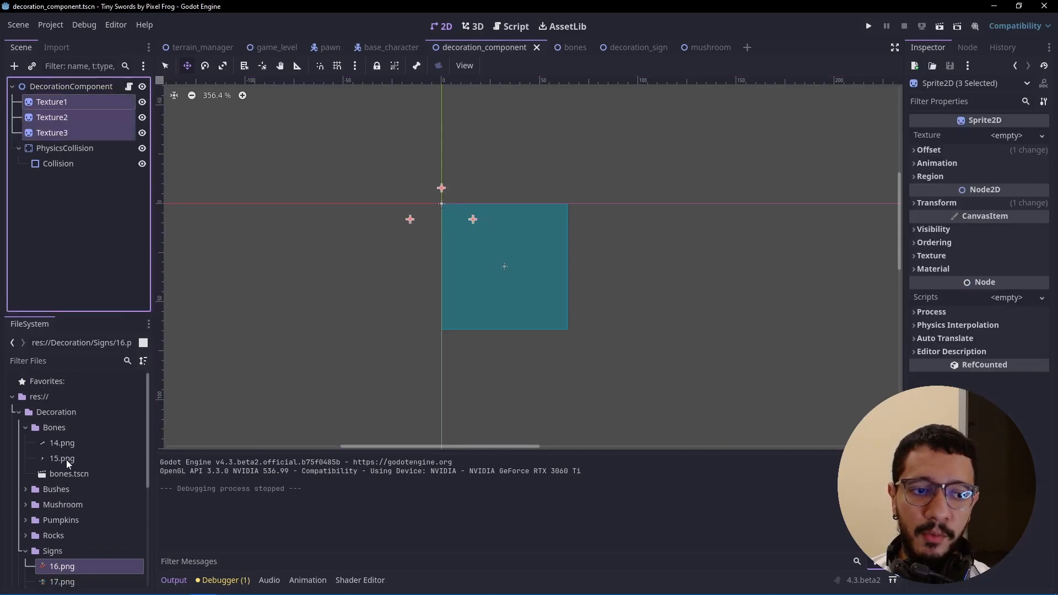
{"action": "left_click", "coordinate": [26, 504]}
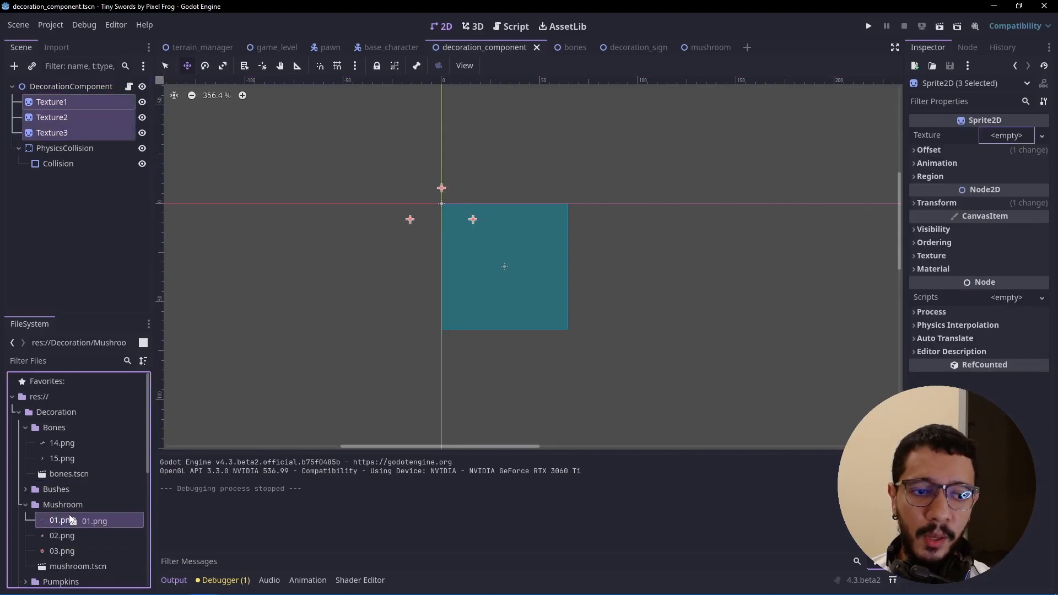
{"action": "left_click", "coordinate": [66, 550]}
{"action": "left_click_drag", "start_coordinate": [71, 553], "coordinate": [986, 137]}
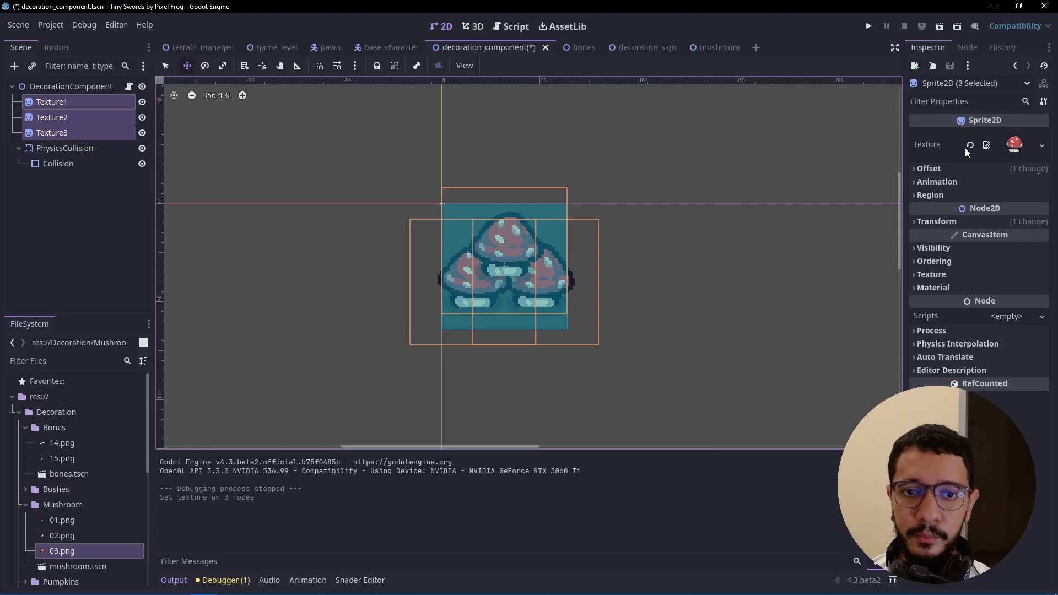
- Move Texture3 above Texture1 in DecorationComponent's node order so the upper sprite draws behind the others, and save the scene
{"action": "left_click", "coordinate": [66, 245]}
{"action": "scroll", "coordinate": [529, 287], "scroll_direction": "up", "scroll_amount": 2}
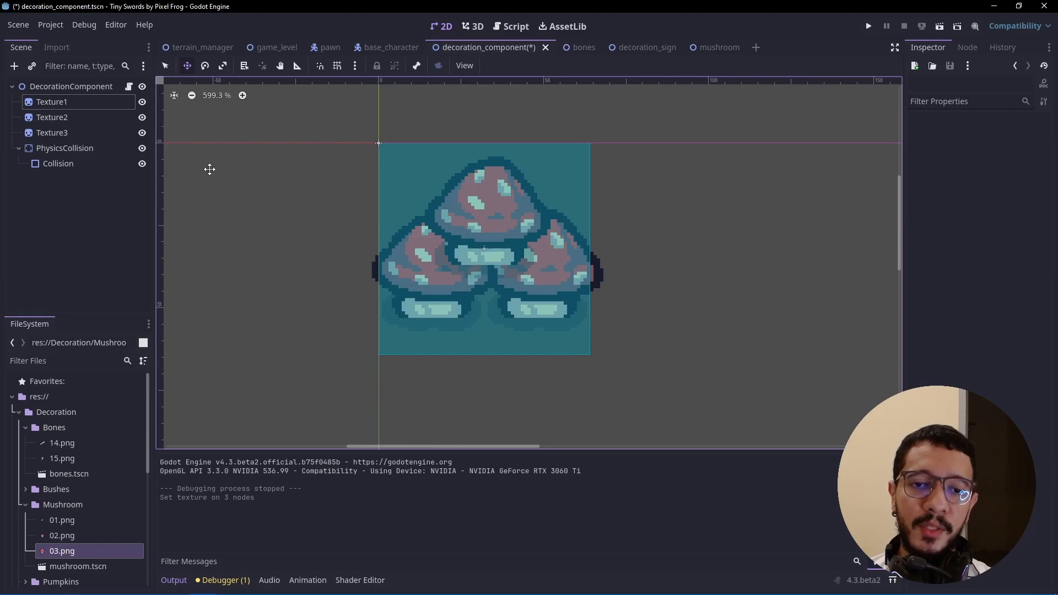
{"action": "left_click", "coordinate": [61, 133]}
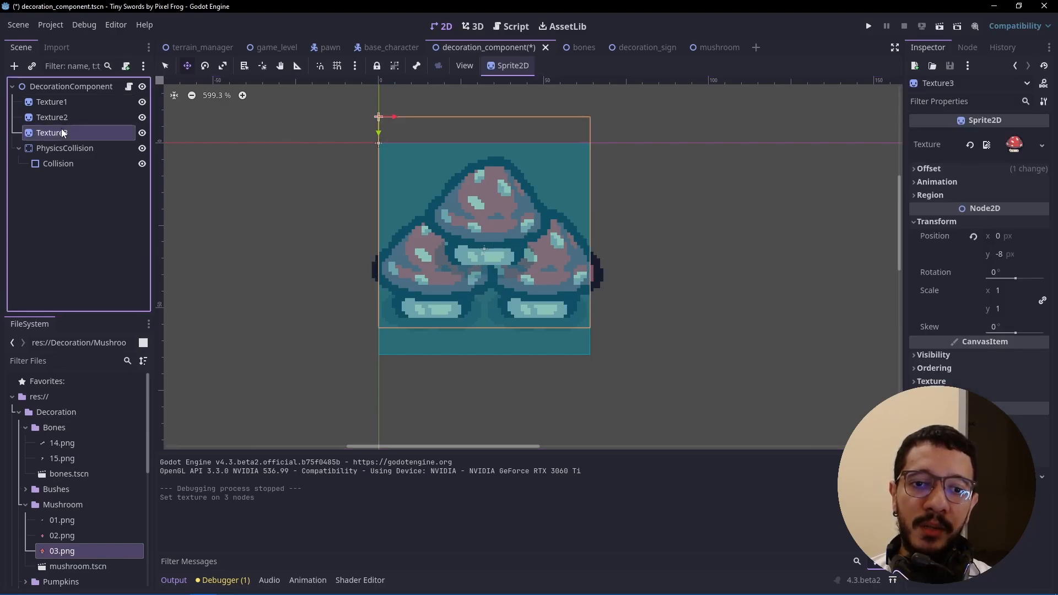
{"action": "left_click", "coordinate": [141, 132]}
{"action": "left_click", "coordinate": [142, 133]}
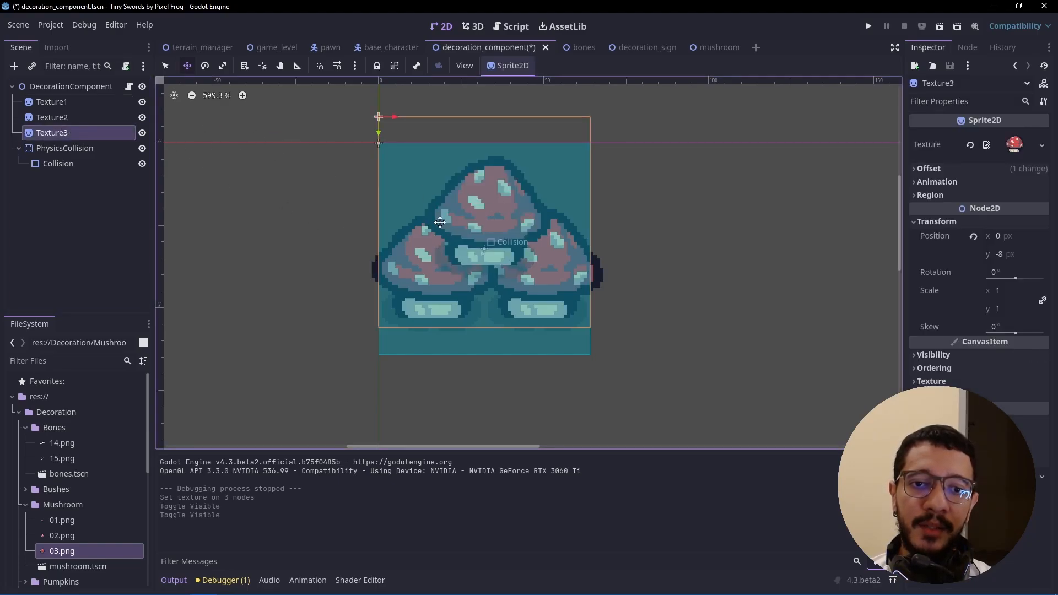
{"action": "left_click_drag", "start_coordinate": [54, 131], "coordinate": [65, 96]}
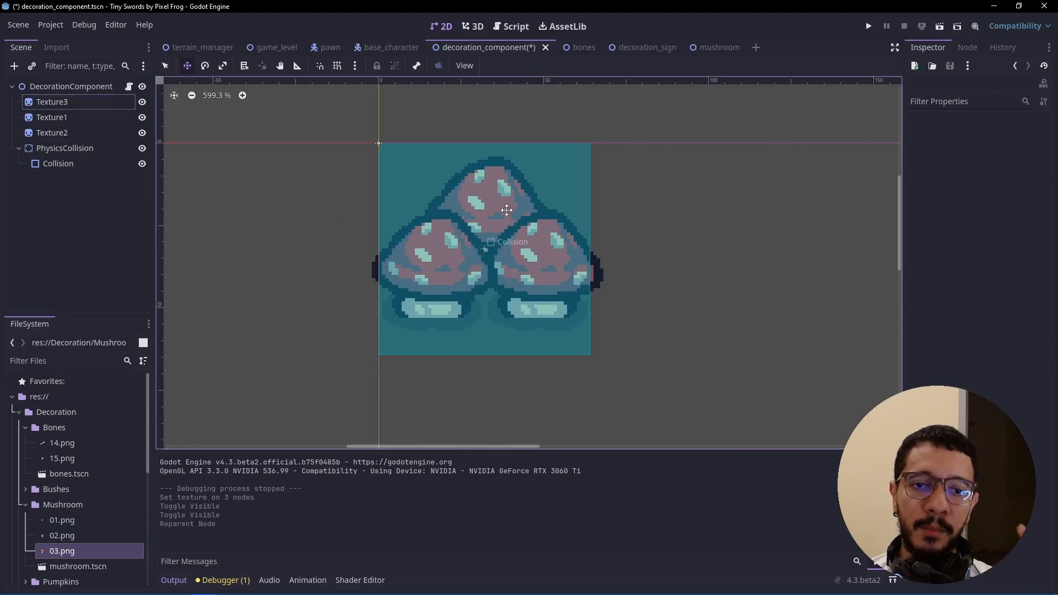
{"action": "key", "text": "ctrl+s"}
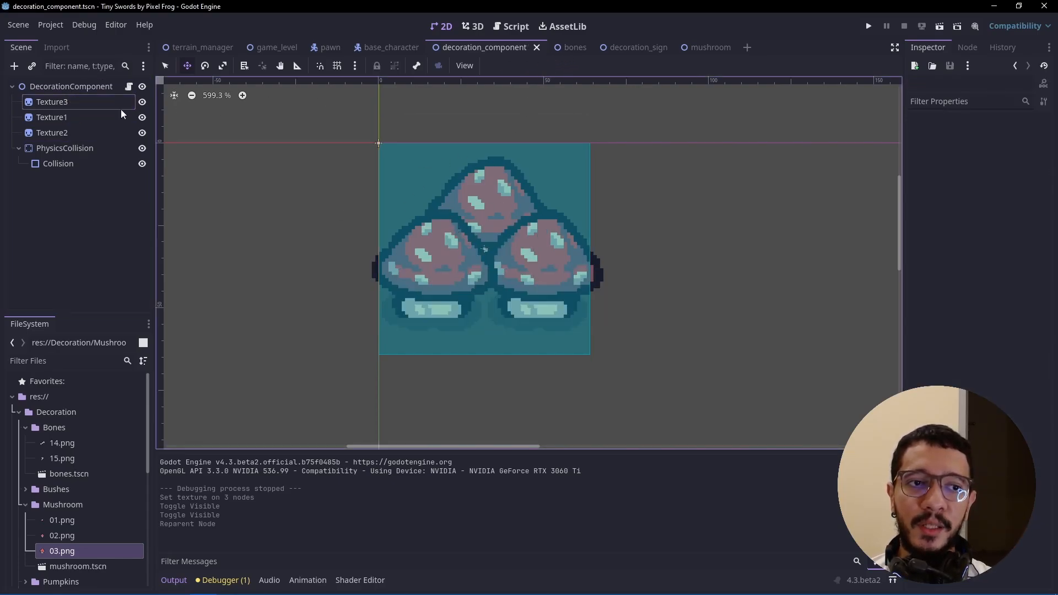
- Clear the mushroom texture from Texture3, Texture1 and Texture2 in the decoration_component scene
{"action": "left_click", "coordinate": [55, 103]}
{"action": "left_click", "coordinate": [130, 132], "text": "shift"}
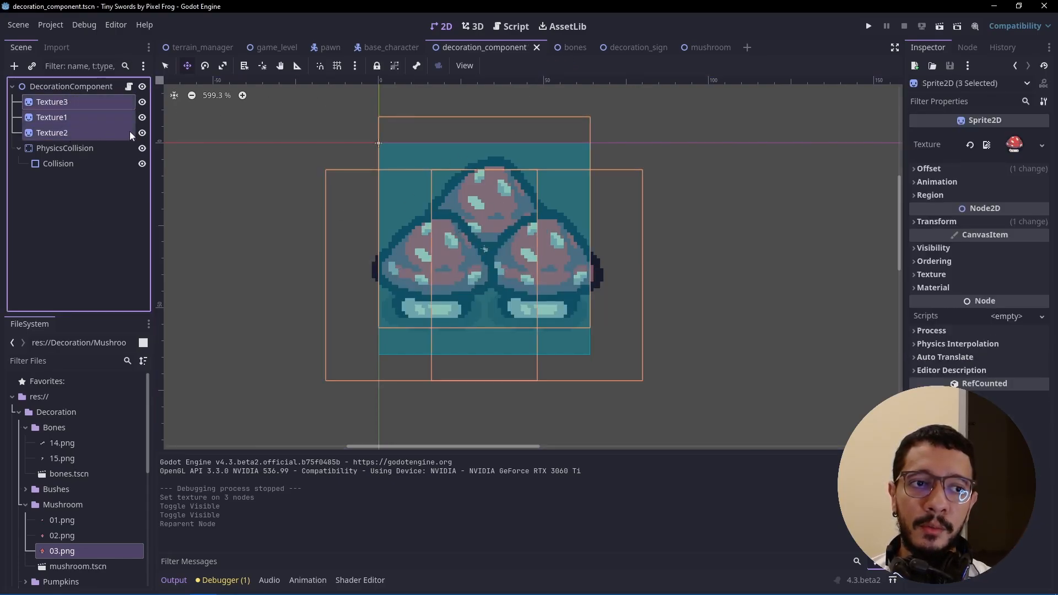
{"action": "left_click", "coordinate": [969, 145]}
{"action": "left_click", "coordinate": [97, 207]}
{"action": "left_click", "coordinate": [173, 48]}
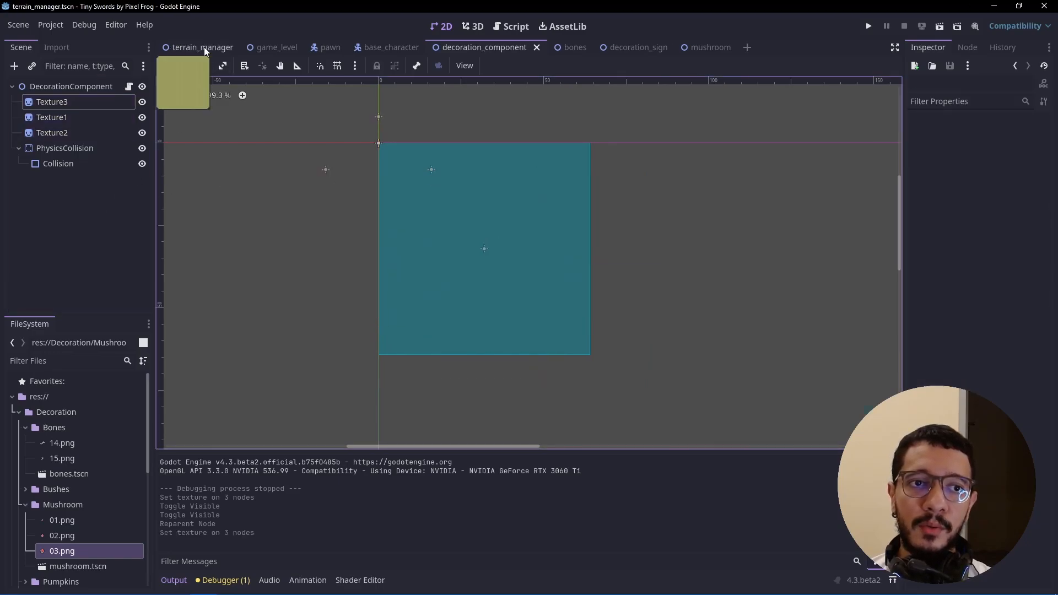
{"action": "left_click", "coordinate": [941, 27]}
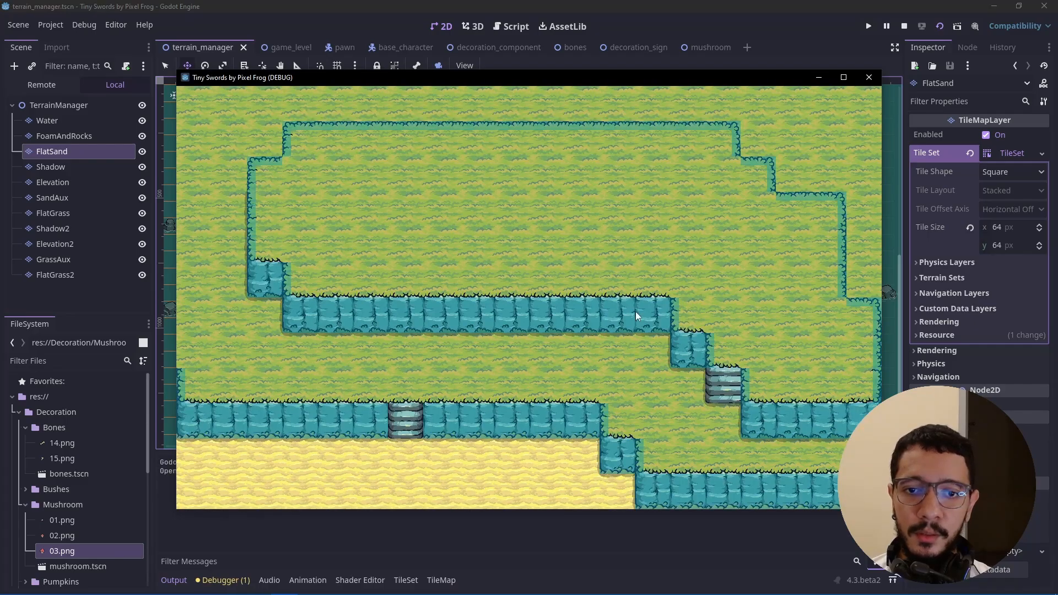
{"action": "left_click", "coordinate": [869, 77]}
- Run the game_level scene and walk the pawn up from the sand onto the grass, in front of the scarecrow
{"action": "left_click", "coordinate": [291, 48]}
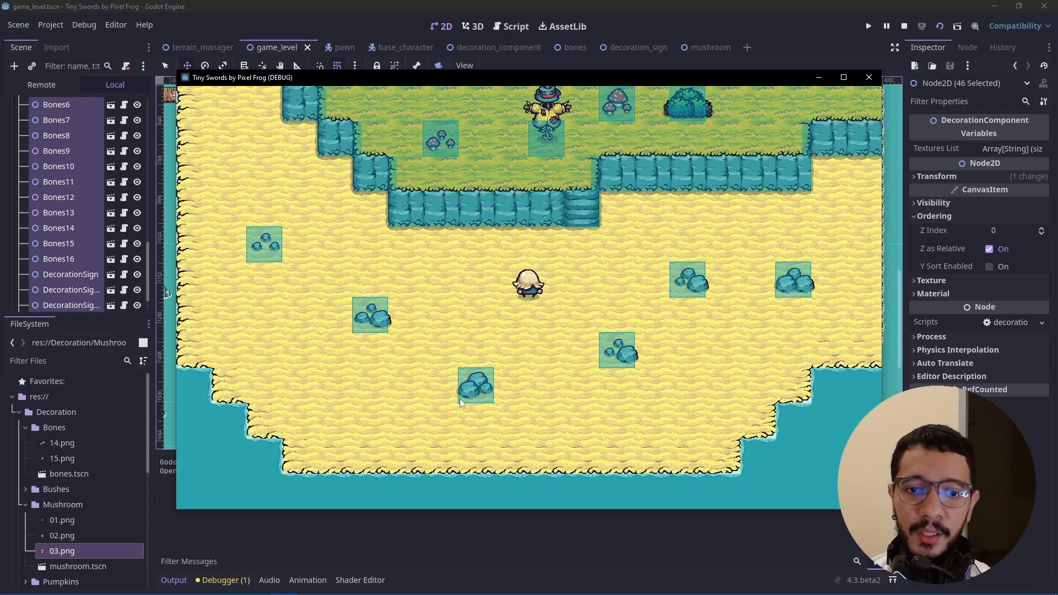
{"action": "key", "text": "d"}
{"action": "key", "text": "w"}
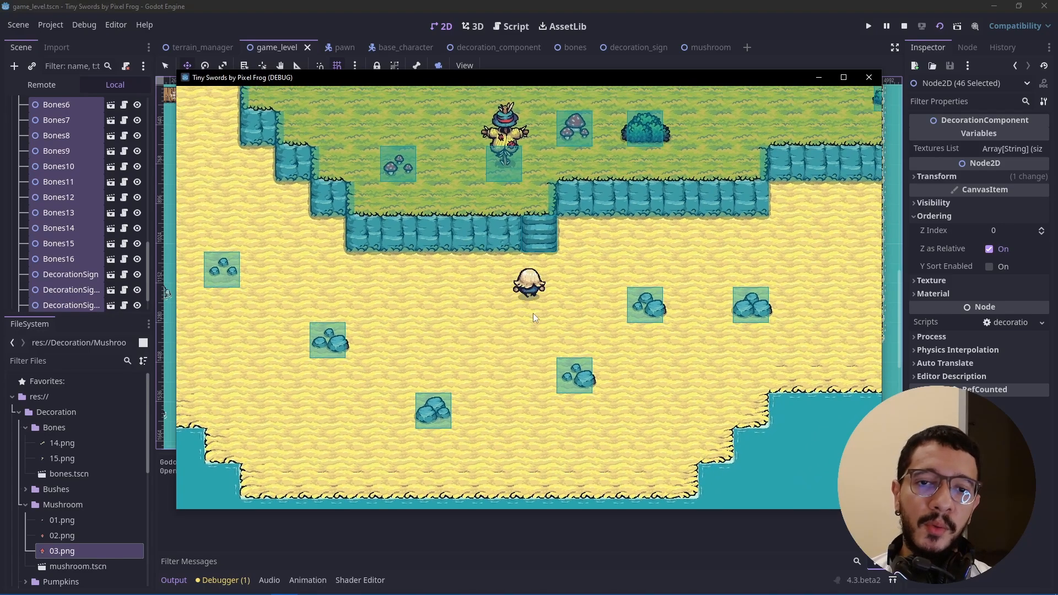
{"action": "key", "text": "a"}
{"action": "key", "text": "w"}
{"action": "key", "text": "a"}
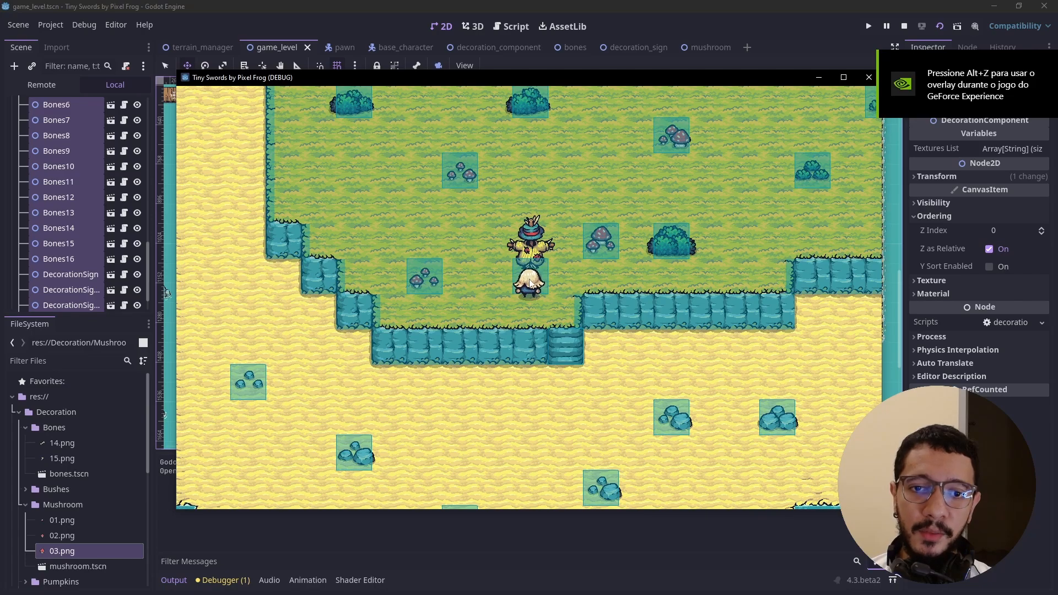
- Walk the pawn beside and behind the scarecrow to examine its drawing order relative to the character
{"action": "key", "text": "a"}
{"action": "key", "text": "w"}
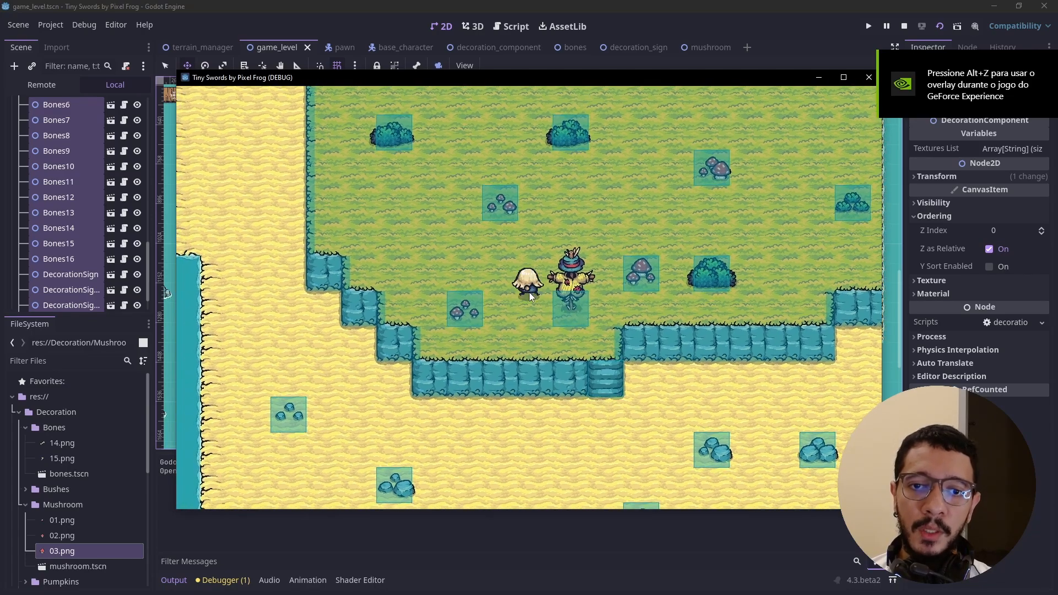
{"action": "key", "text": "d"}
{"action": "key", "text": "d"}
{"action": "key", "text": "w"}
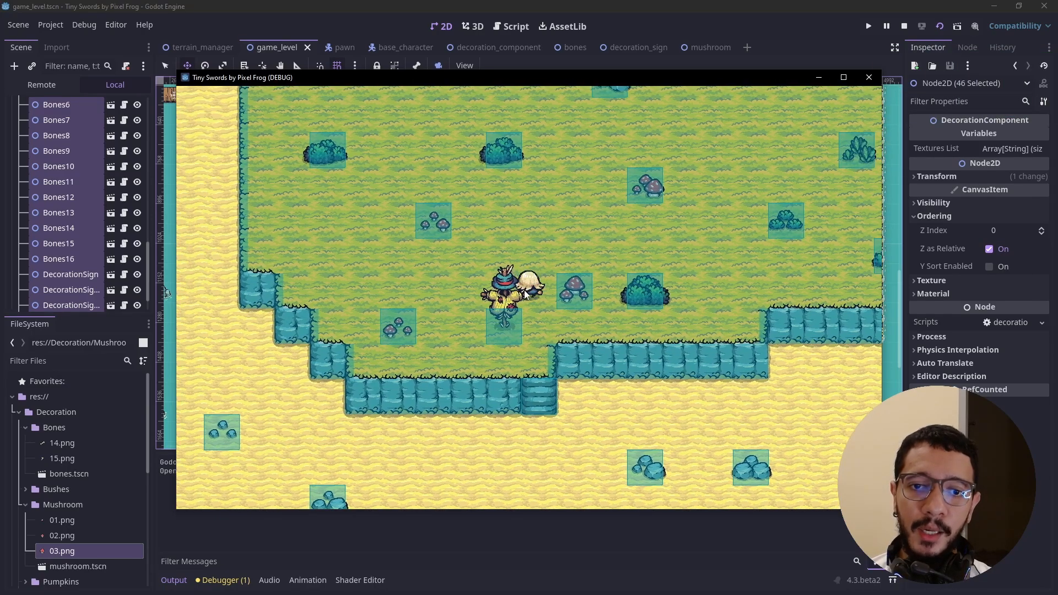
{"action": "key", "text": "a"}
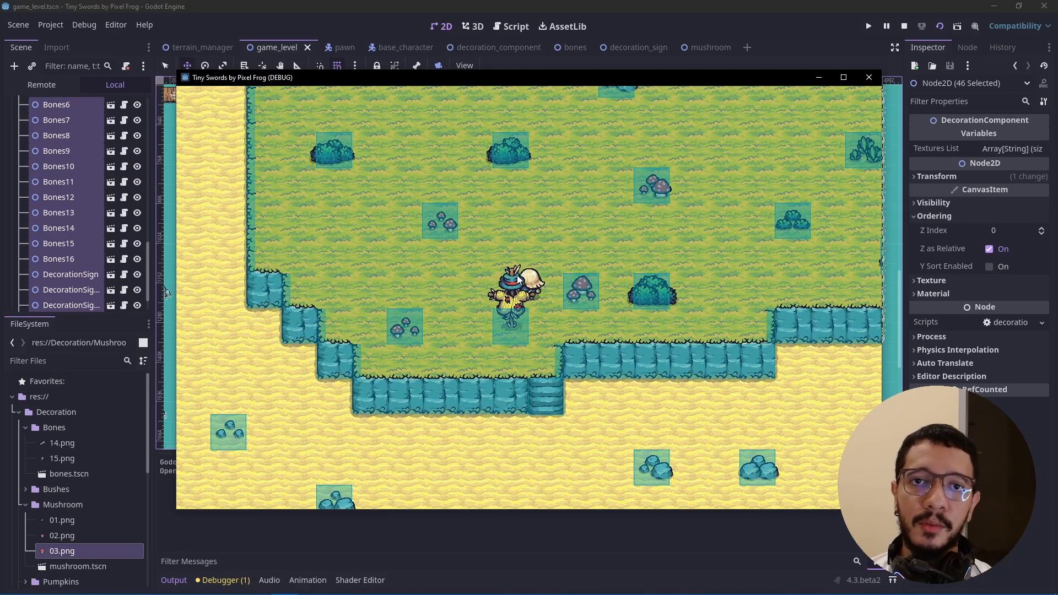
{"action": "key", "text": "w"}
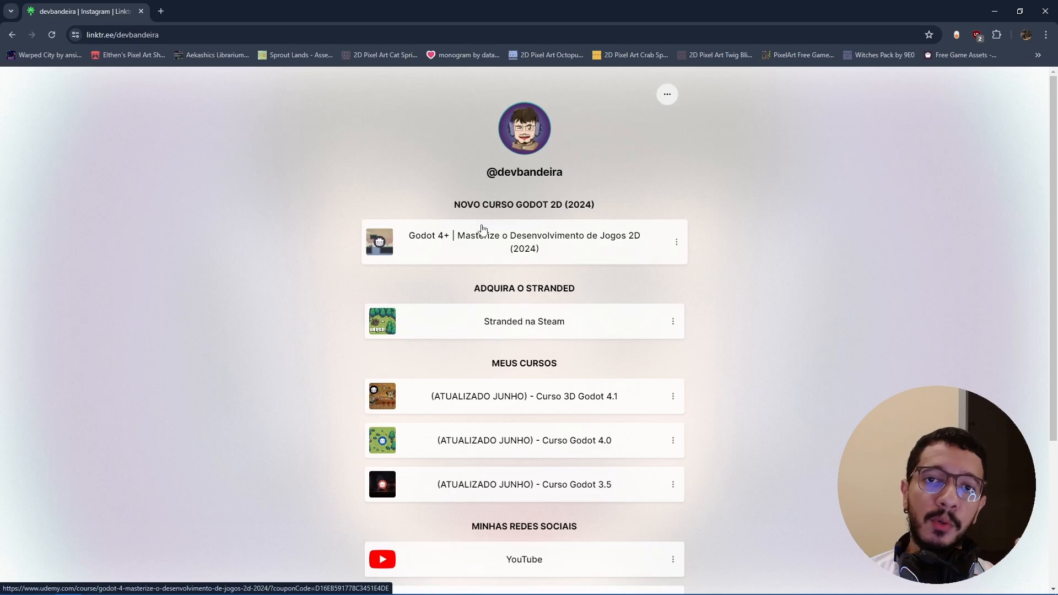
{"action": "scroll", "coordinate": [473, 245], "scroll_direction": "down", "scroll_amount": 2}
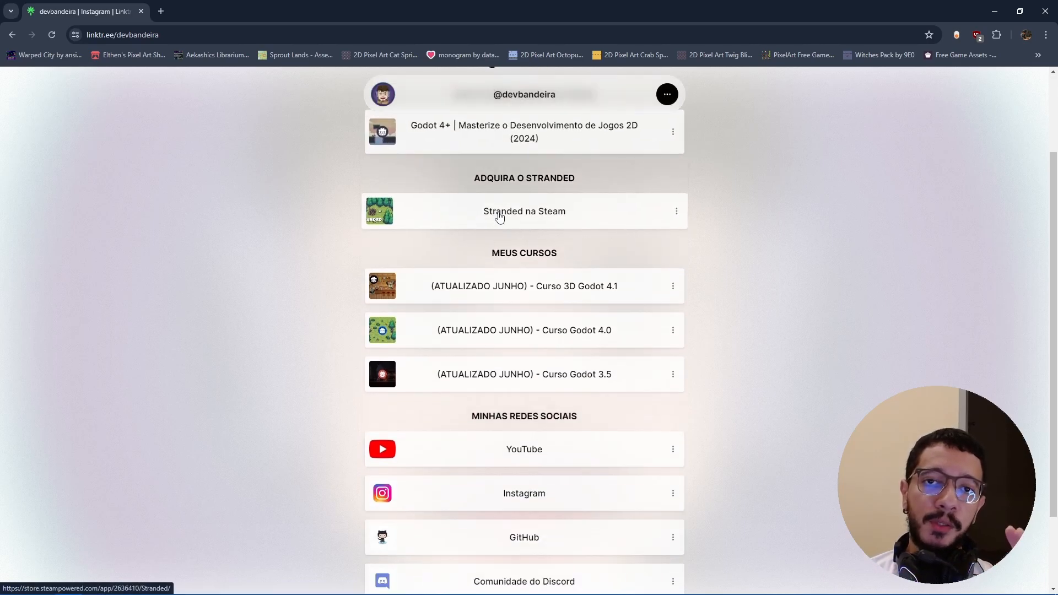
{"action": "scroll", "coordinate": [504, 207], "scroll_direction": "down", "scroll_amount": 2}
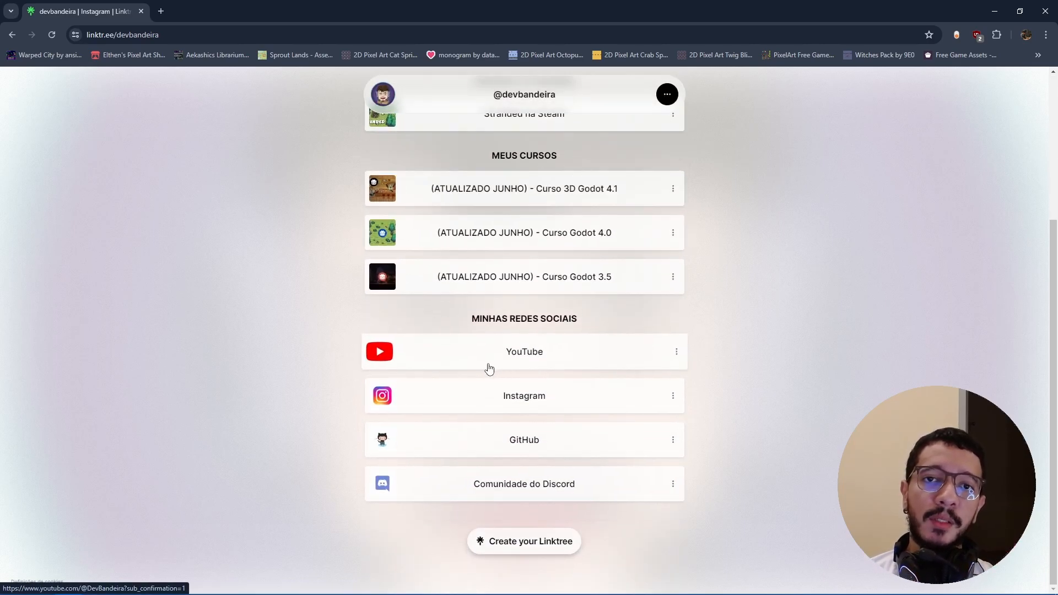